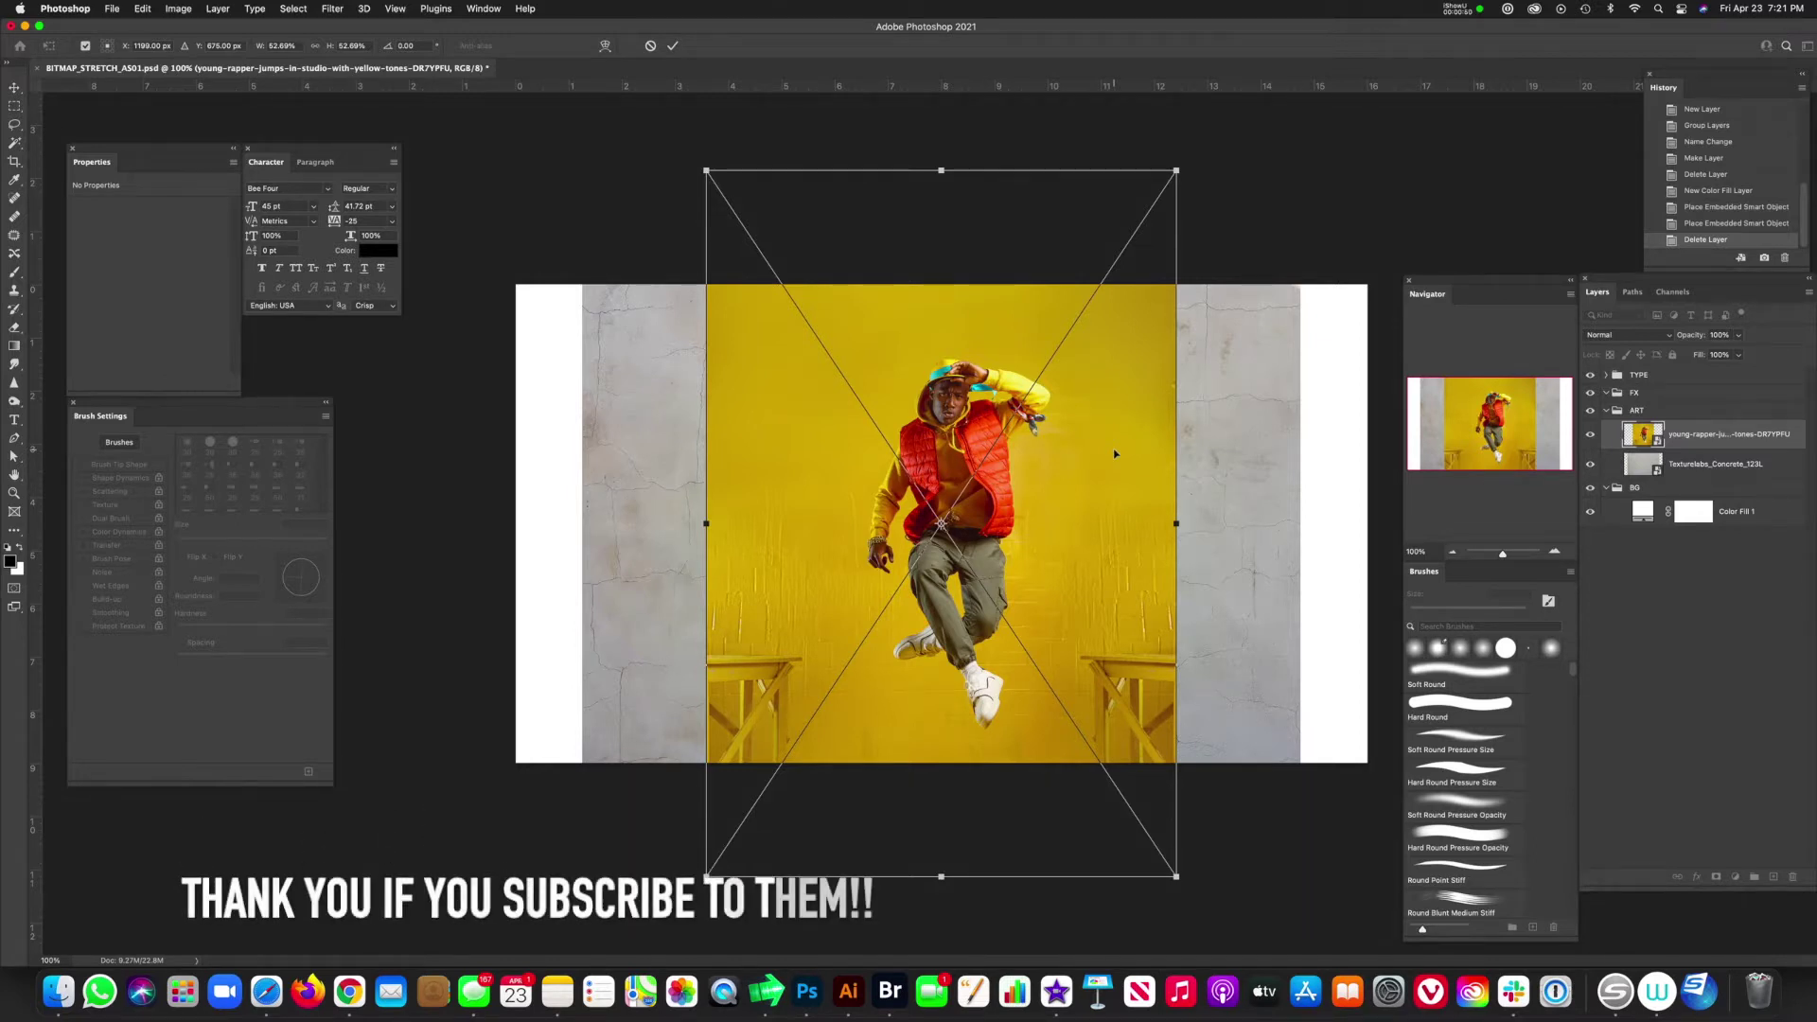
- Commit the resize of the jumping man photo and hide the concrete texture layer, keeping the photo visible
key(Return)
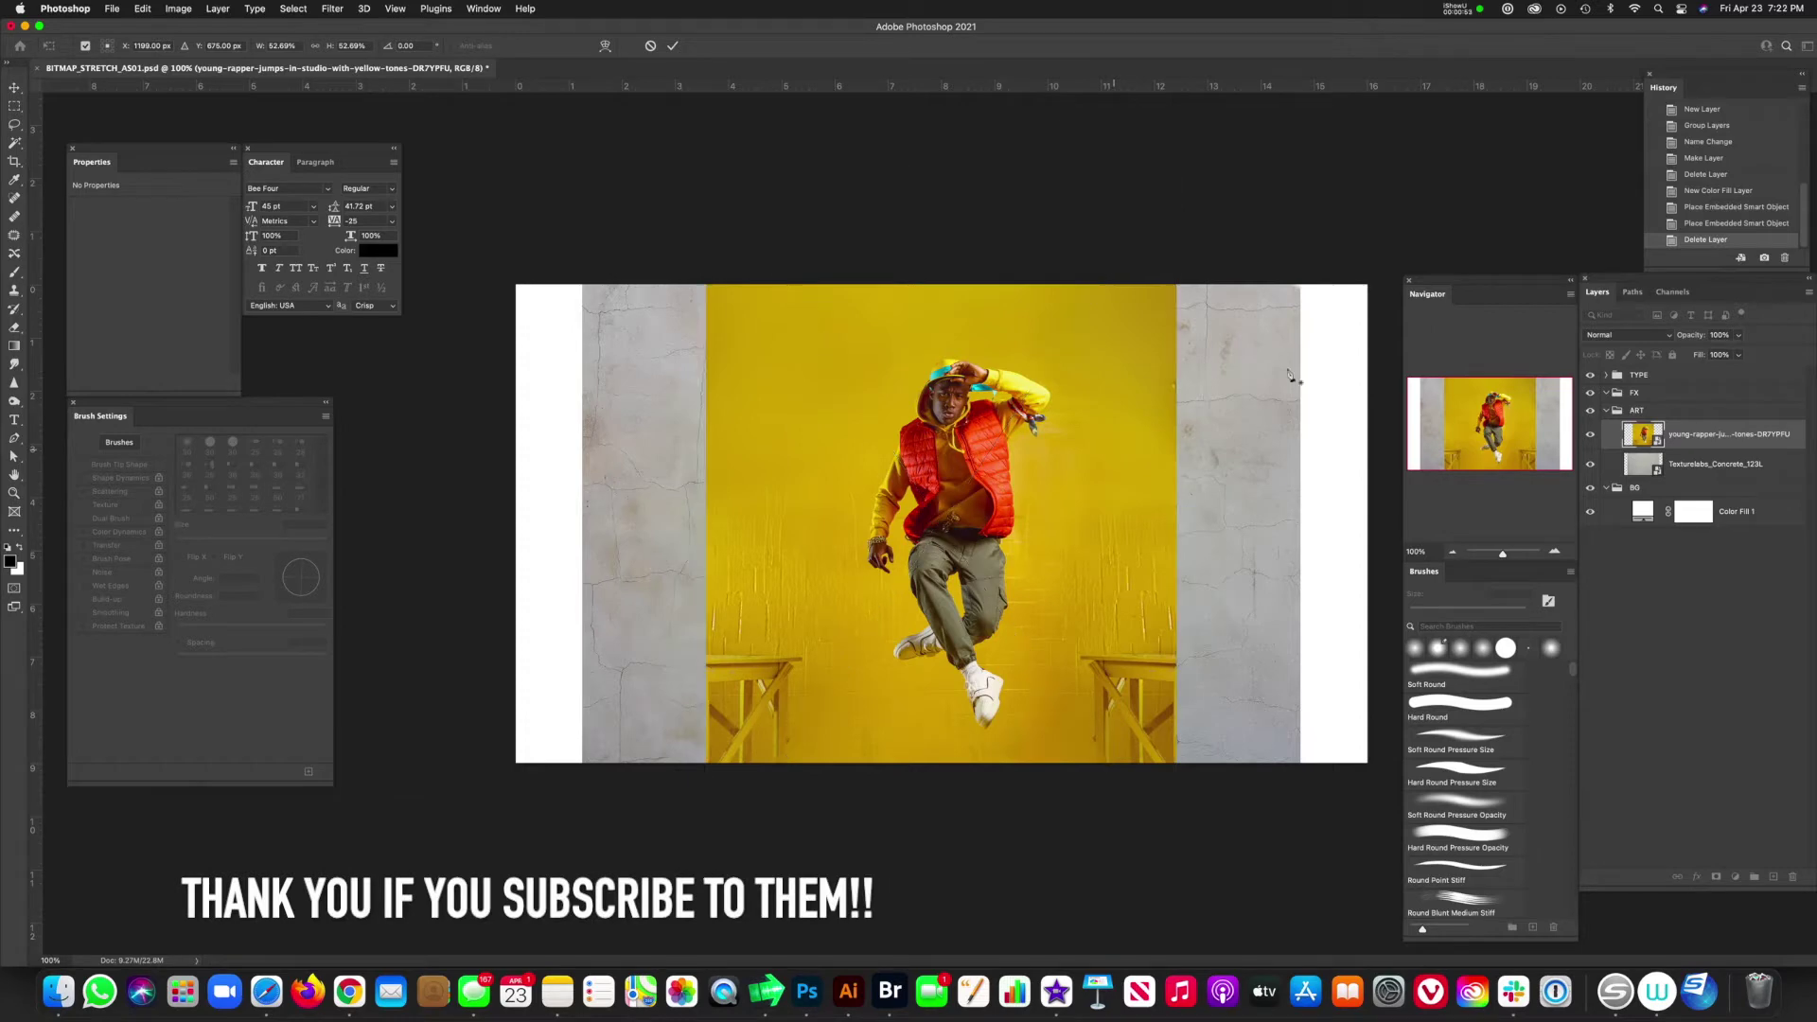
key(p)
click(1589, 434)
click(1638, 465)
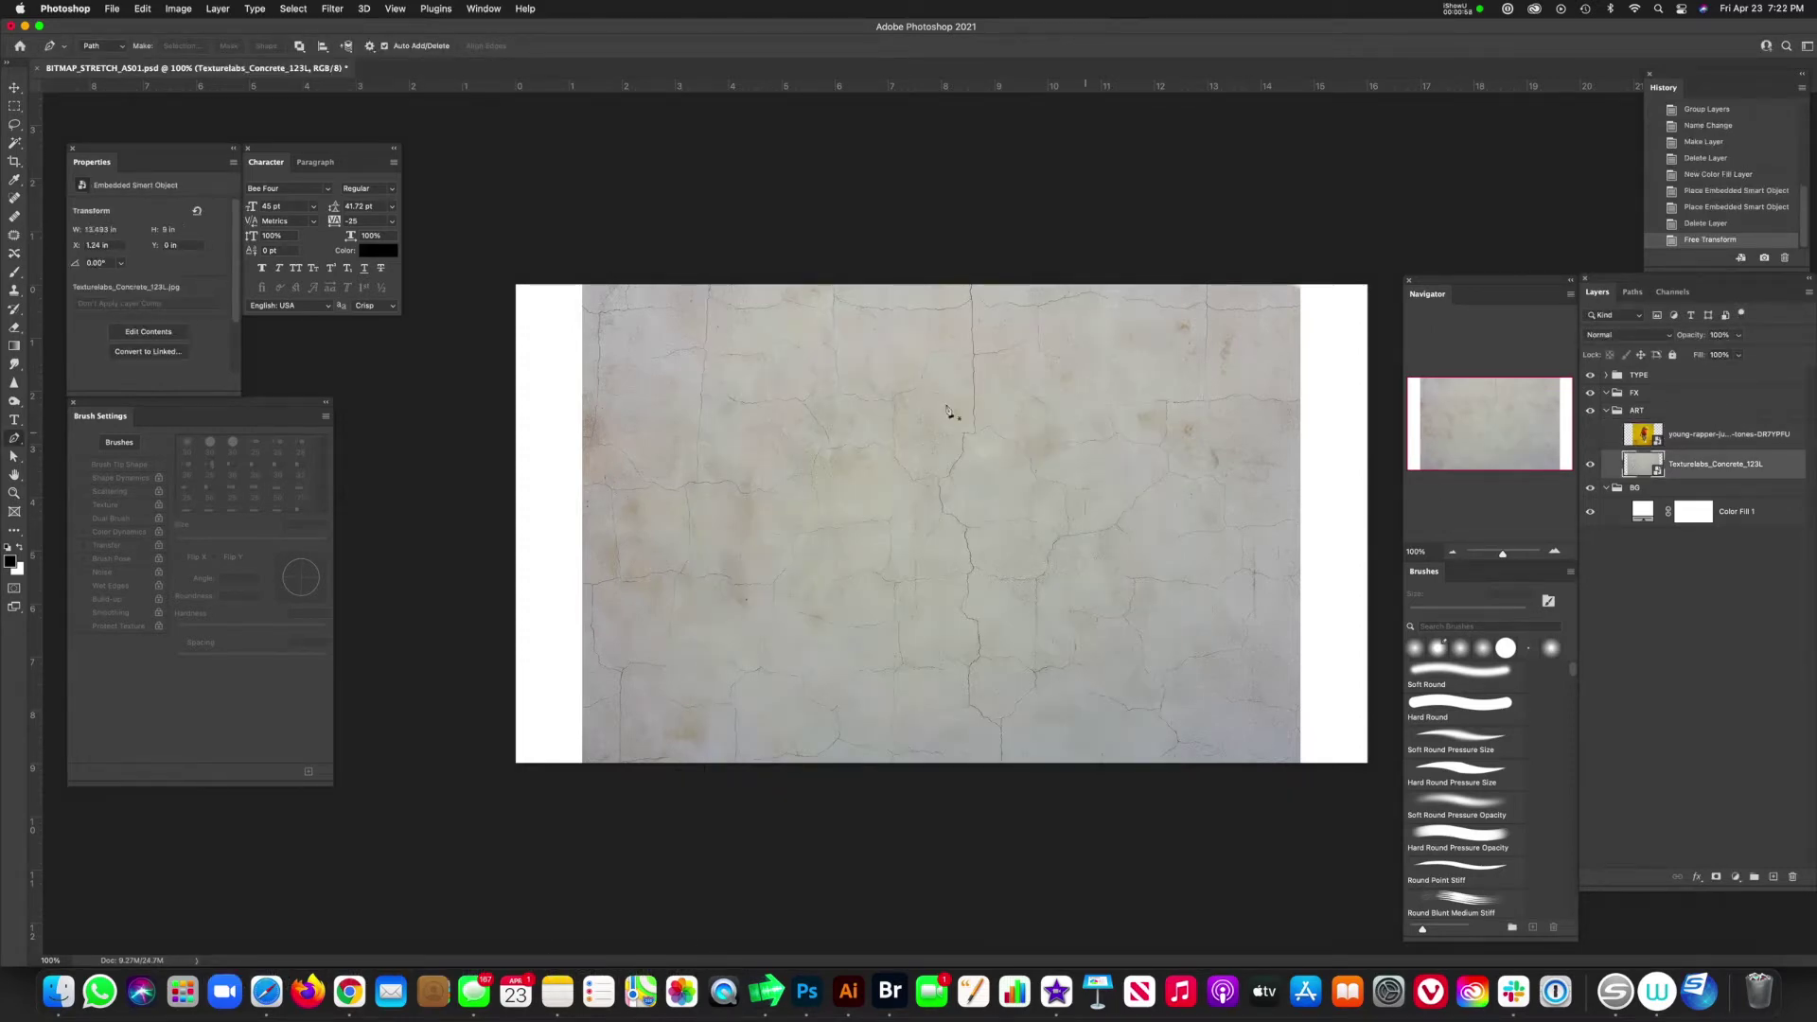
click(1590, 465)
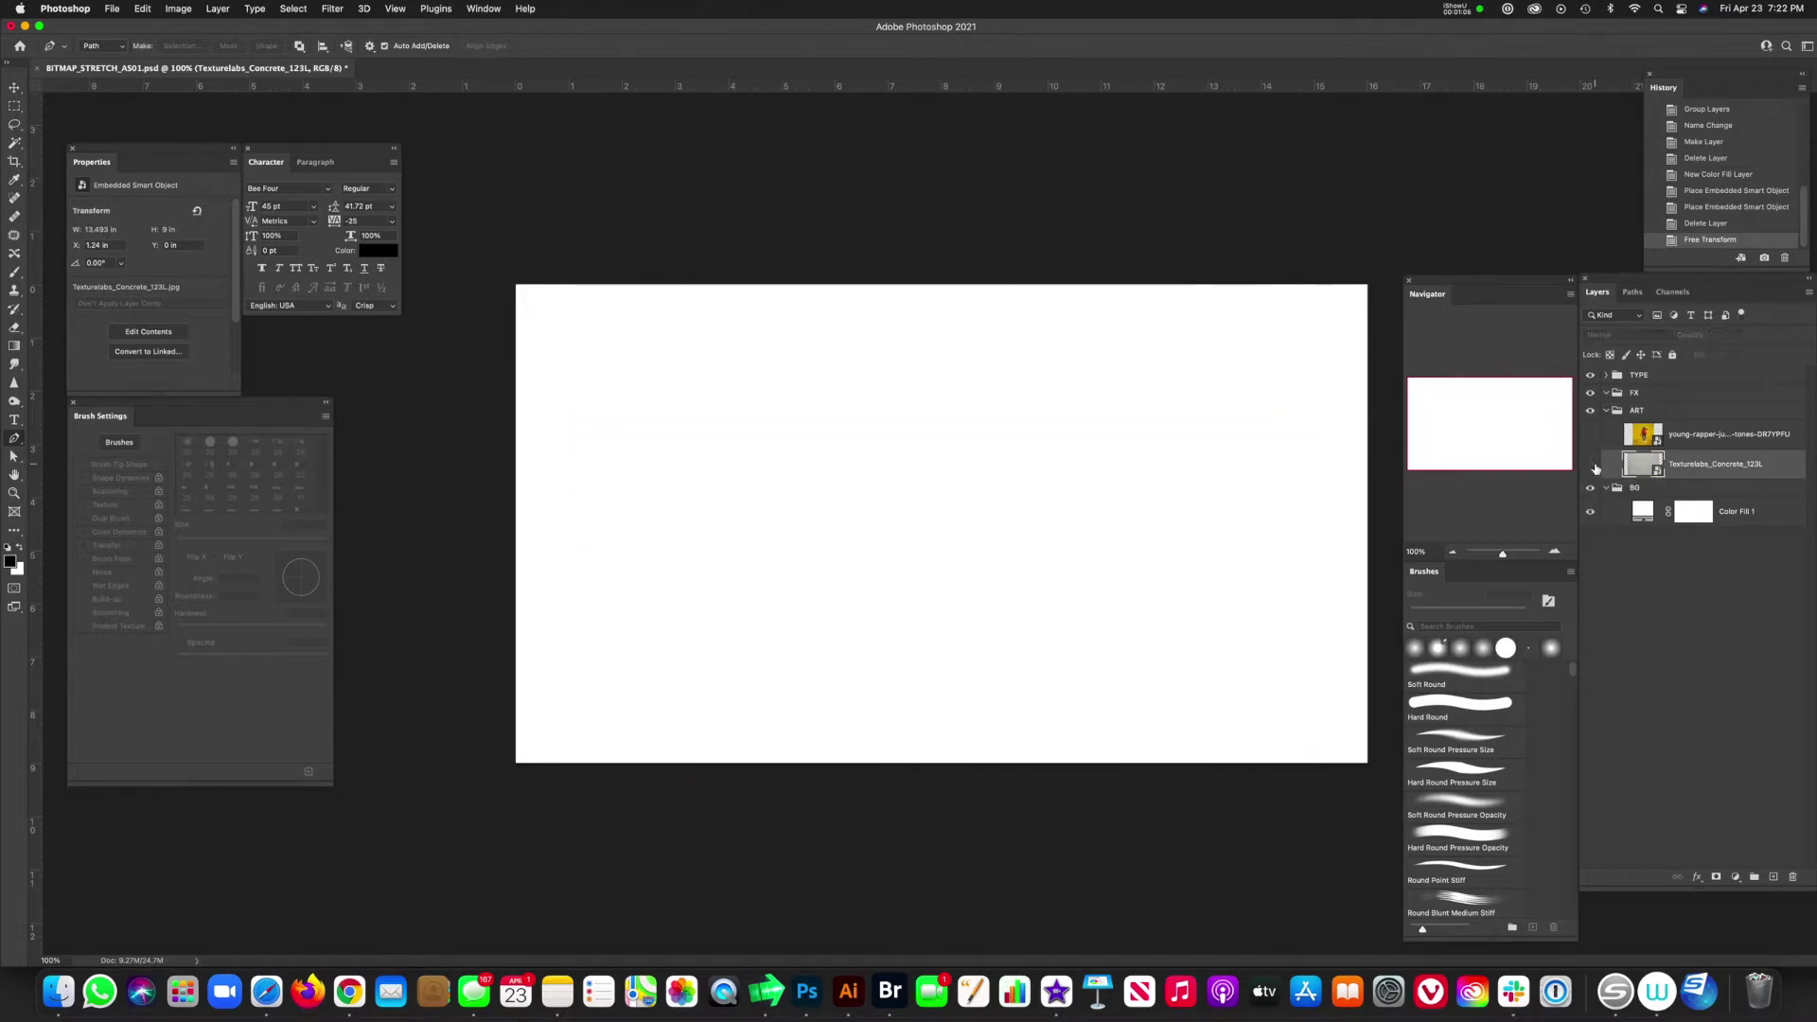
click(1590, 436)
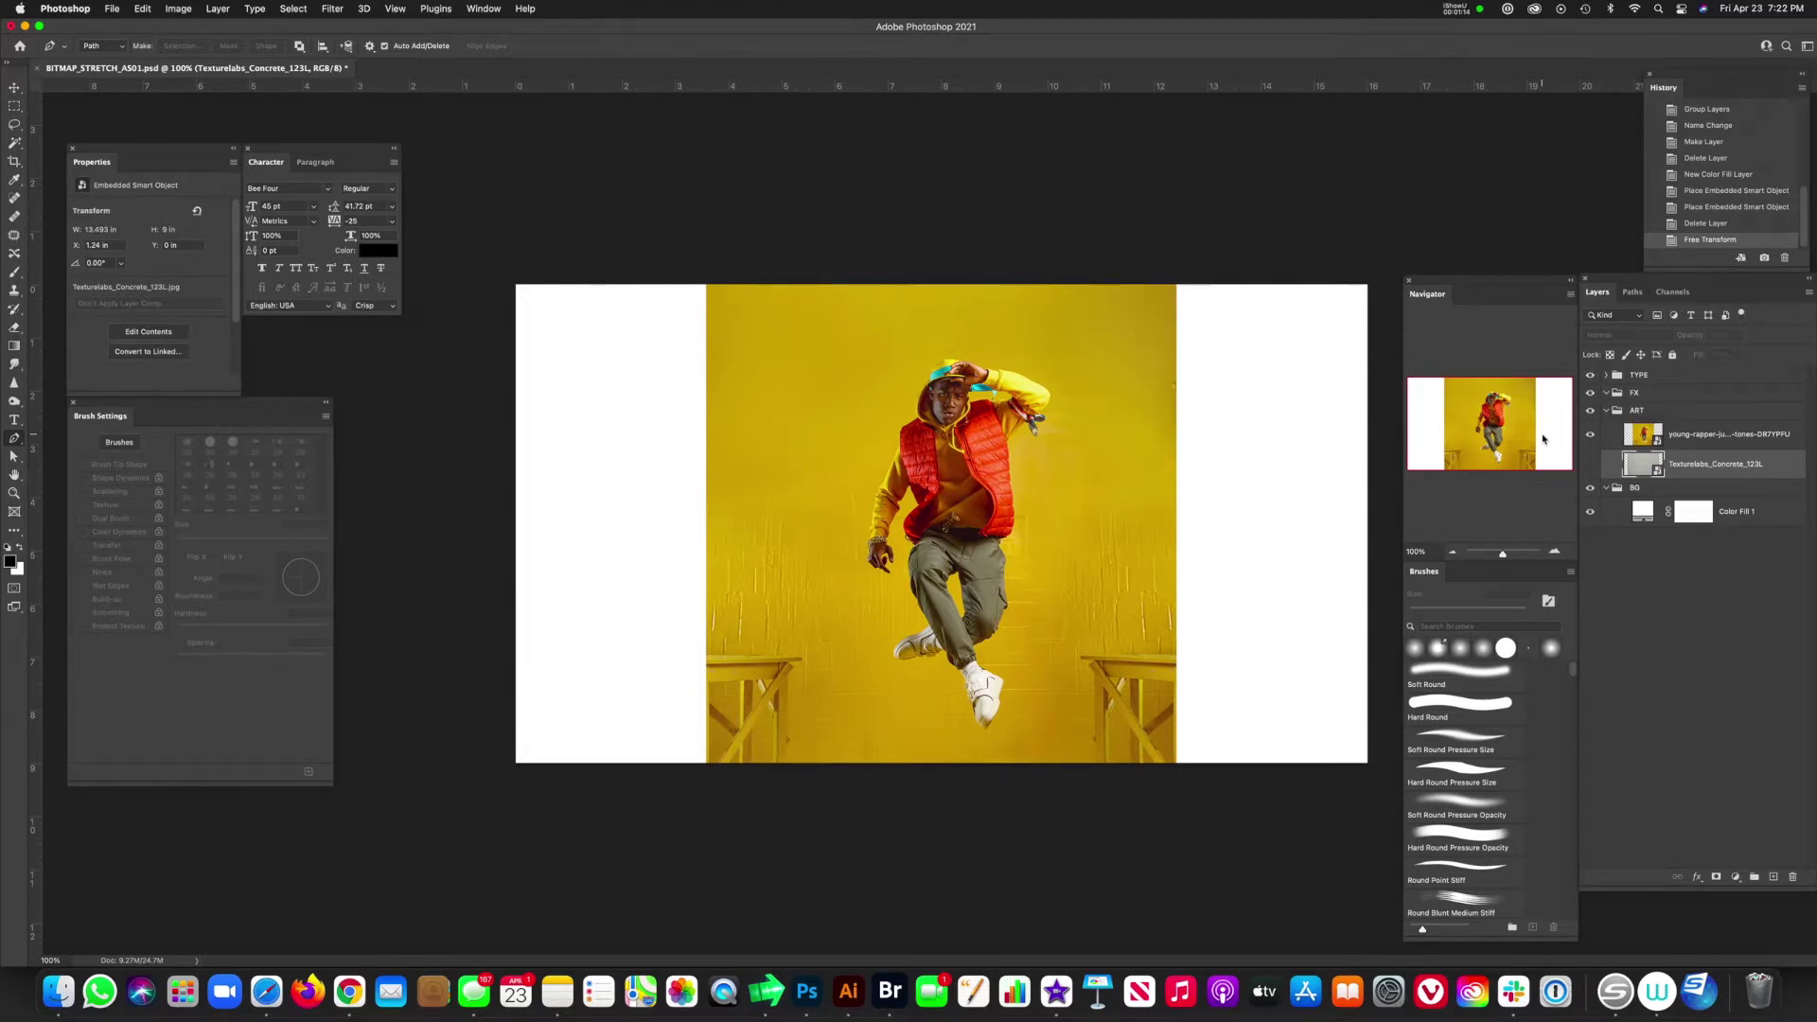
- Move the jumping man photo to the left side of the canvas and scale it down to fit the canvas height
key(alt+bracketright)
key(v)
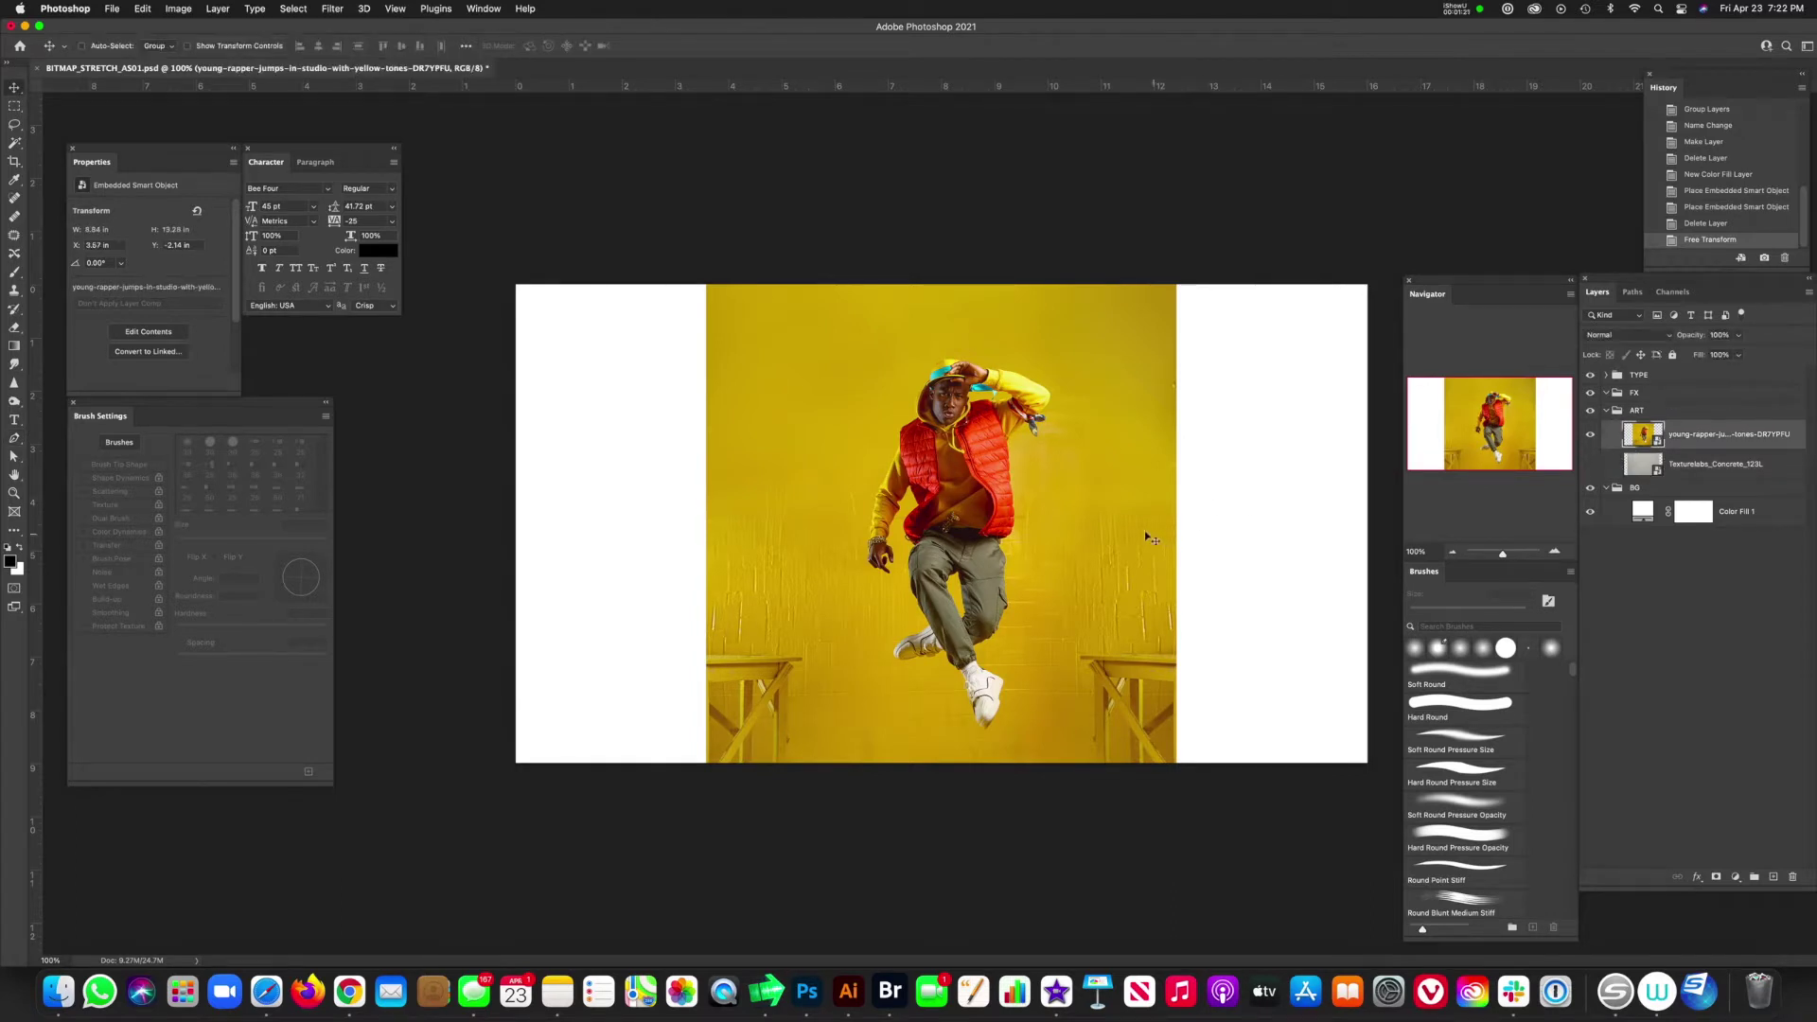
drag(1021, 527, 758, 527)
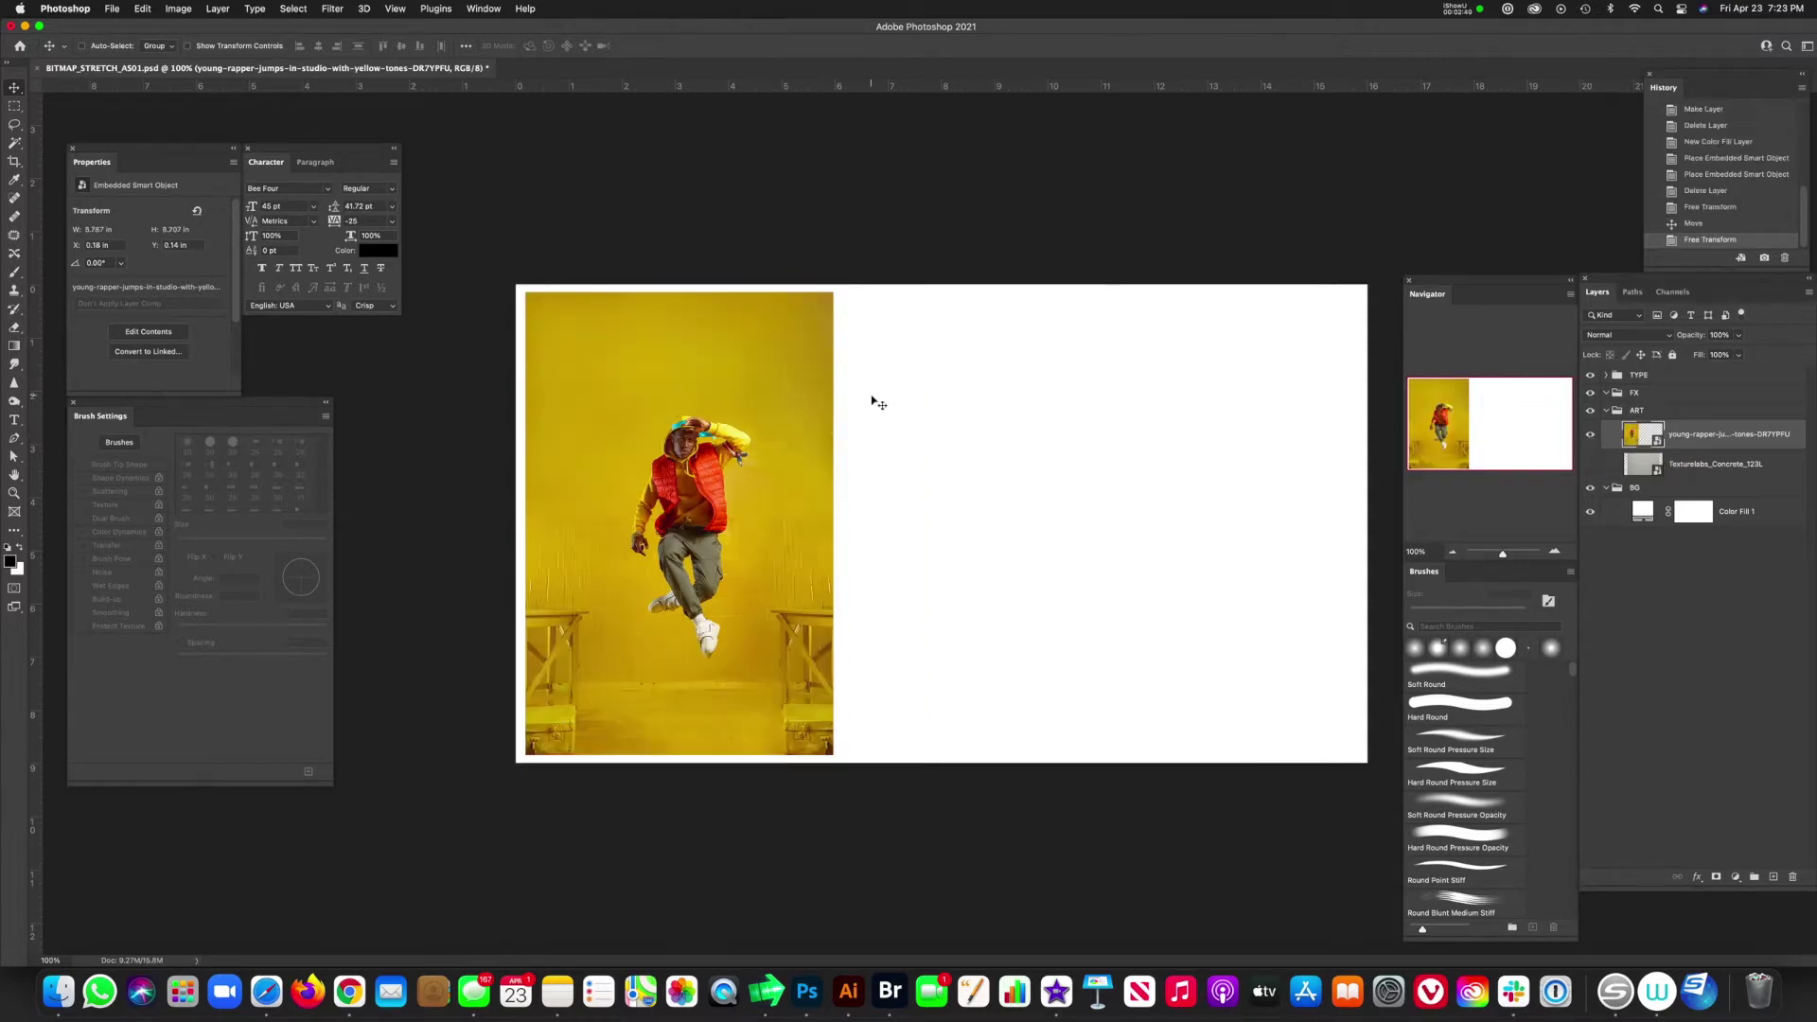
key(Right)
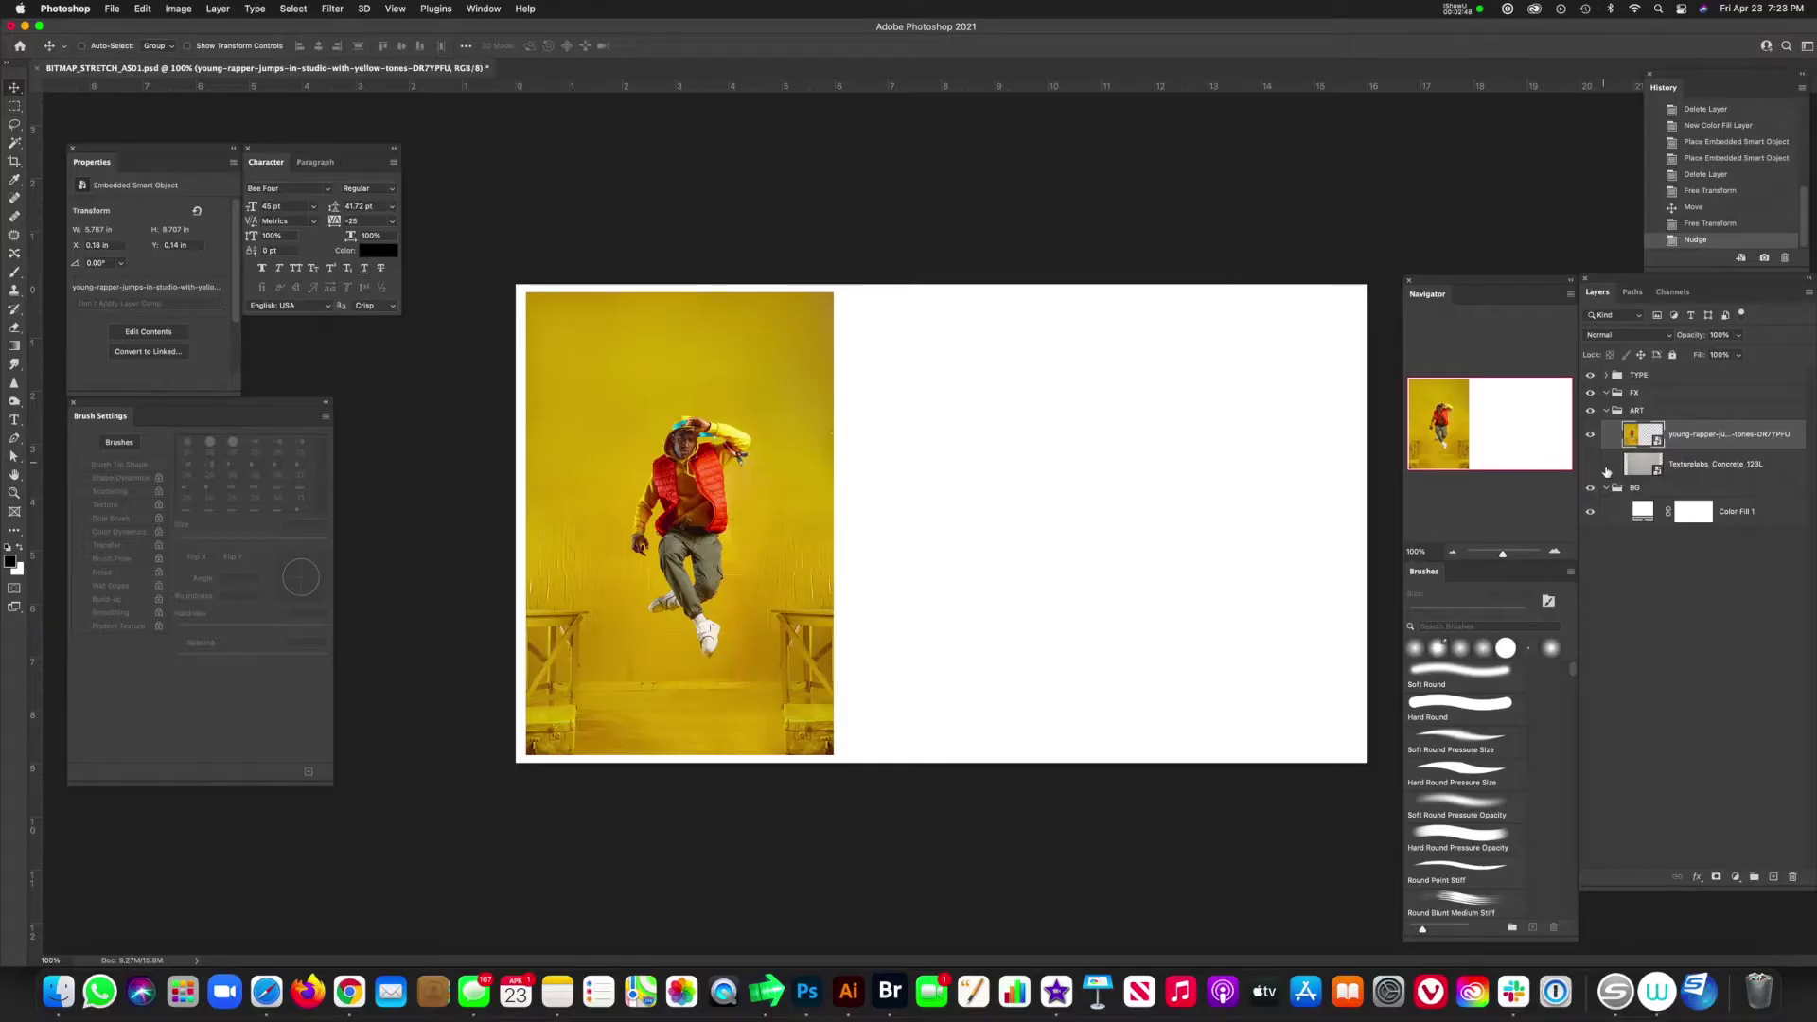
- Select the jumping man as the subject and mask out the yellow backdrop on the photo layer
key(super+equal)
key(super+equal)
key(super+equal)
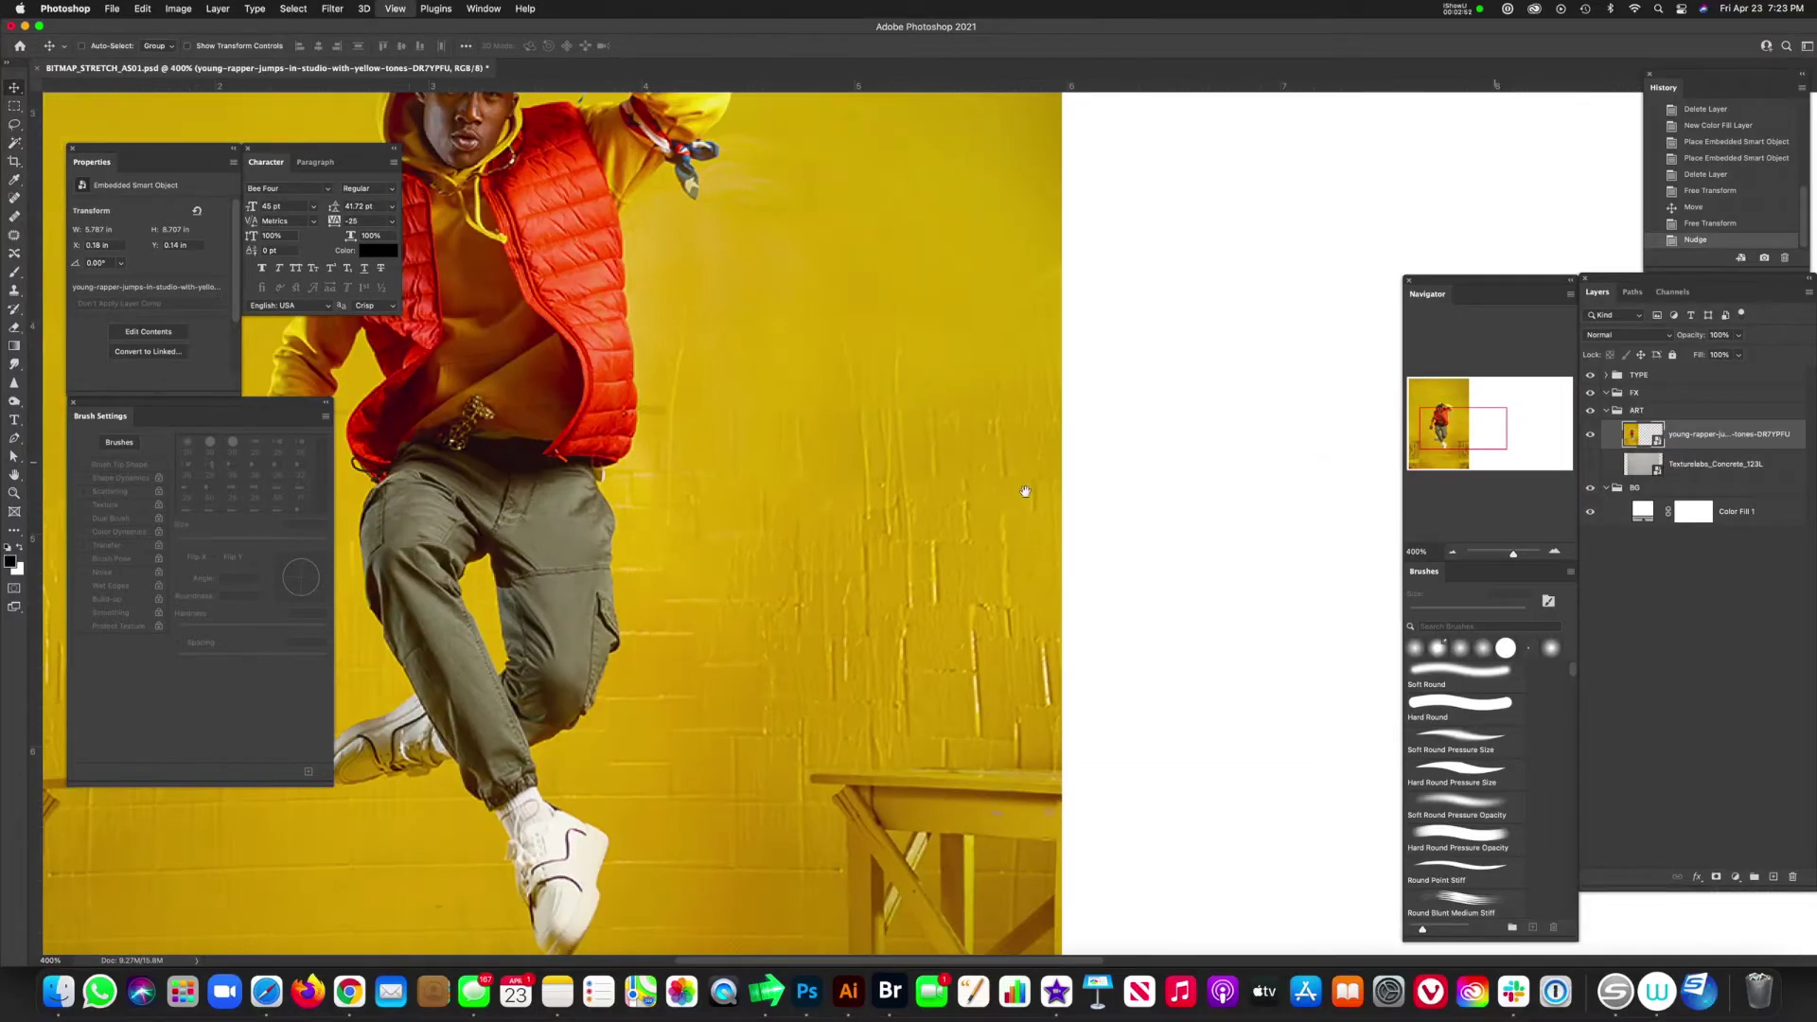
key(super+minus)
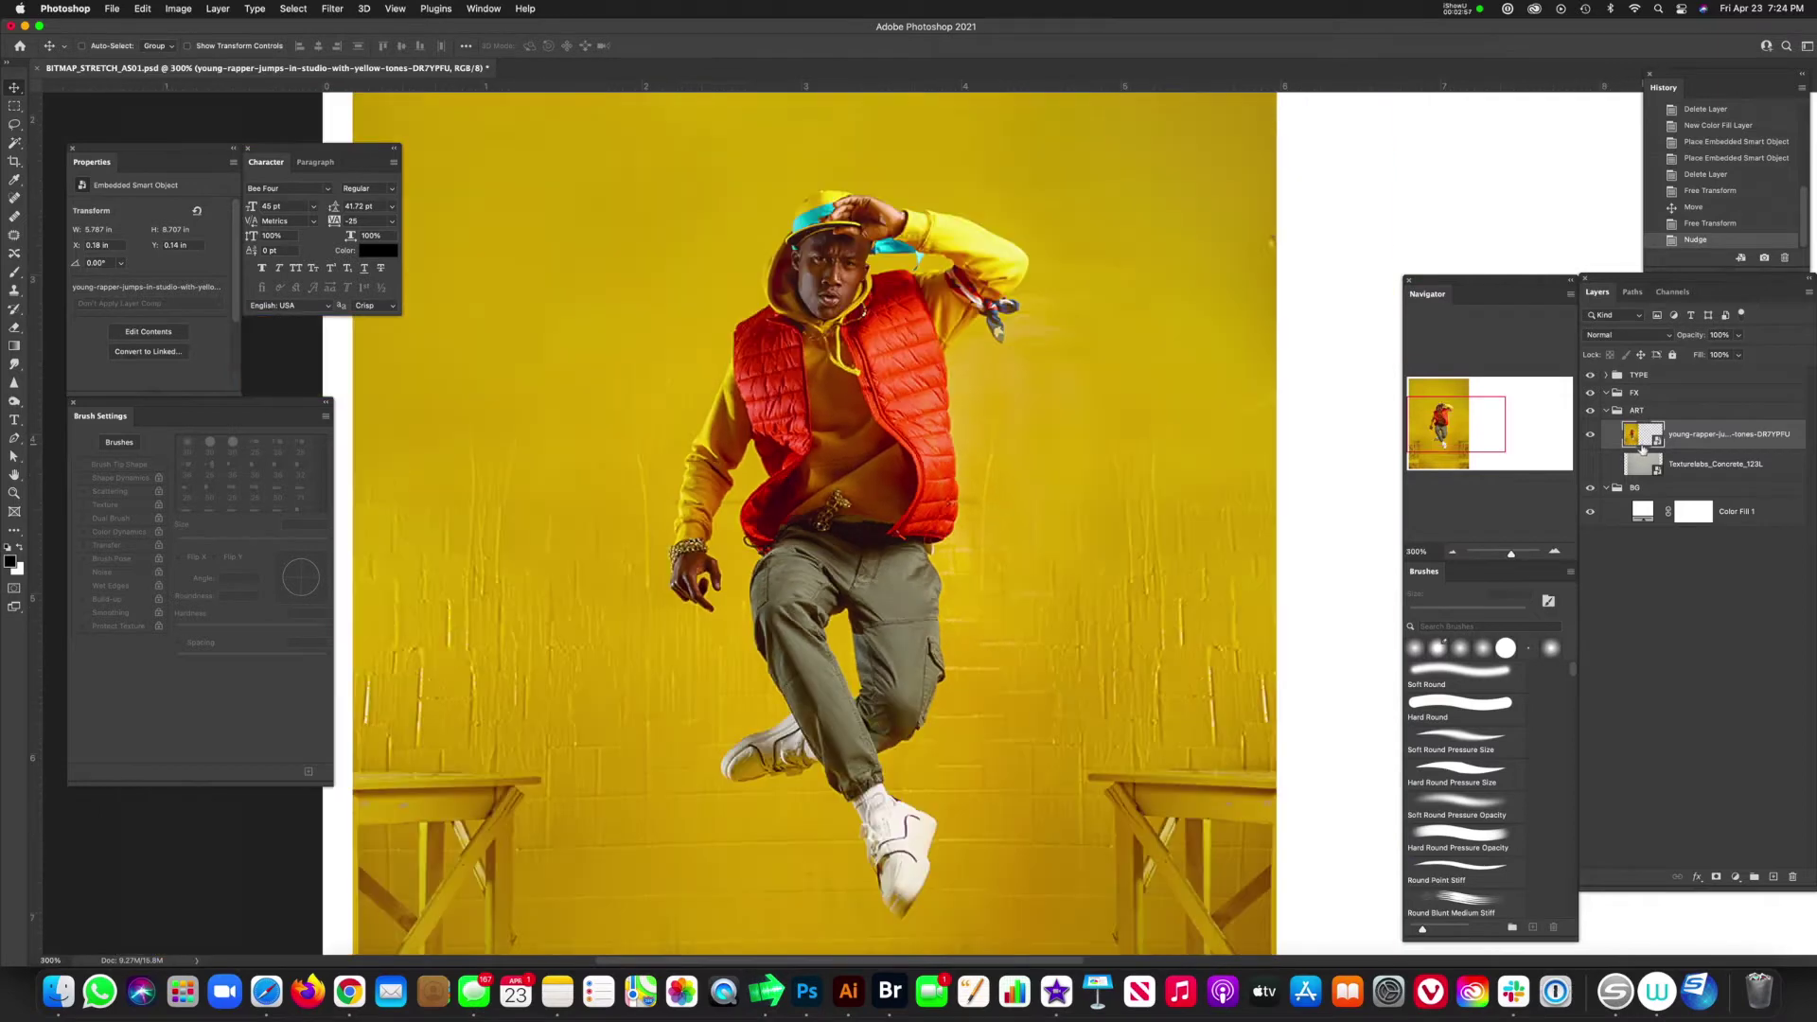
click(293, 8)
click(313, 213)
key(ctrl+m)
- Lasso the areas around the rear shoe, leg and cap and fill them in the layer mask to restore missing parts
key(l)
drag(802, 748, 724, 757)
key(alt+BackSpace)
key(super+d)
key(alt+BackSpace)
key(super+d)
mouse_move(881, 615)
mouse_down()
mouse_move(841, 650)
mouse_move(846, 692)
mouse_up()
mouse_move(813, 265)
mouse_down()
mouse_move(755, 321)
mouse_move(741, 294)
mouse_up()
key(alt+BackSpace)
key(super+d)
- Outline the gap between the face and the raised arm with the Pen tool and fill it in the mask to hide the backdrop
drag(795, 509, 777, 435)
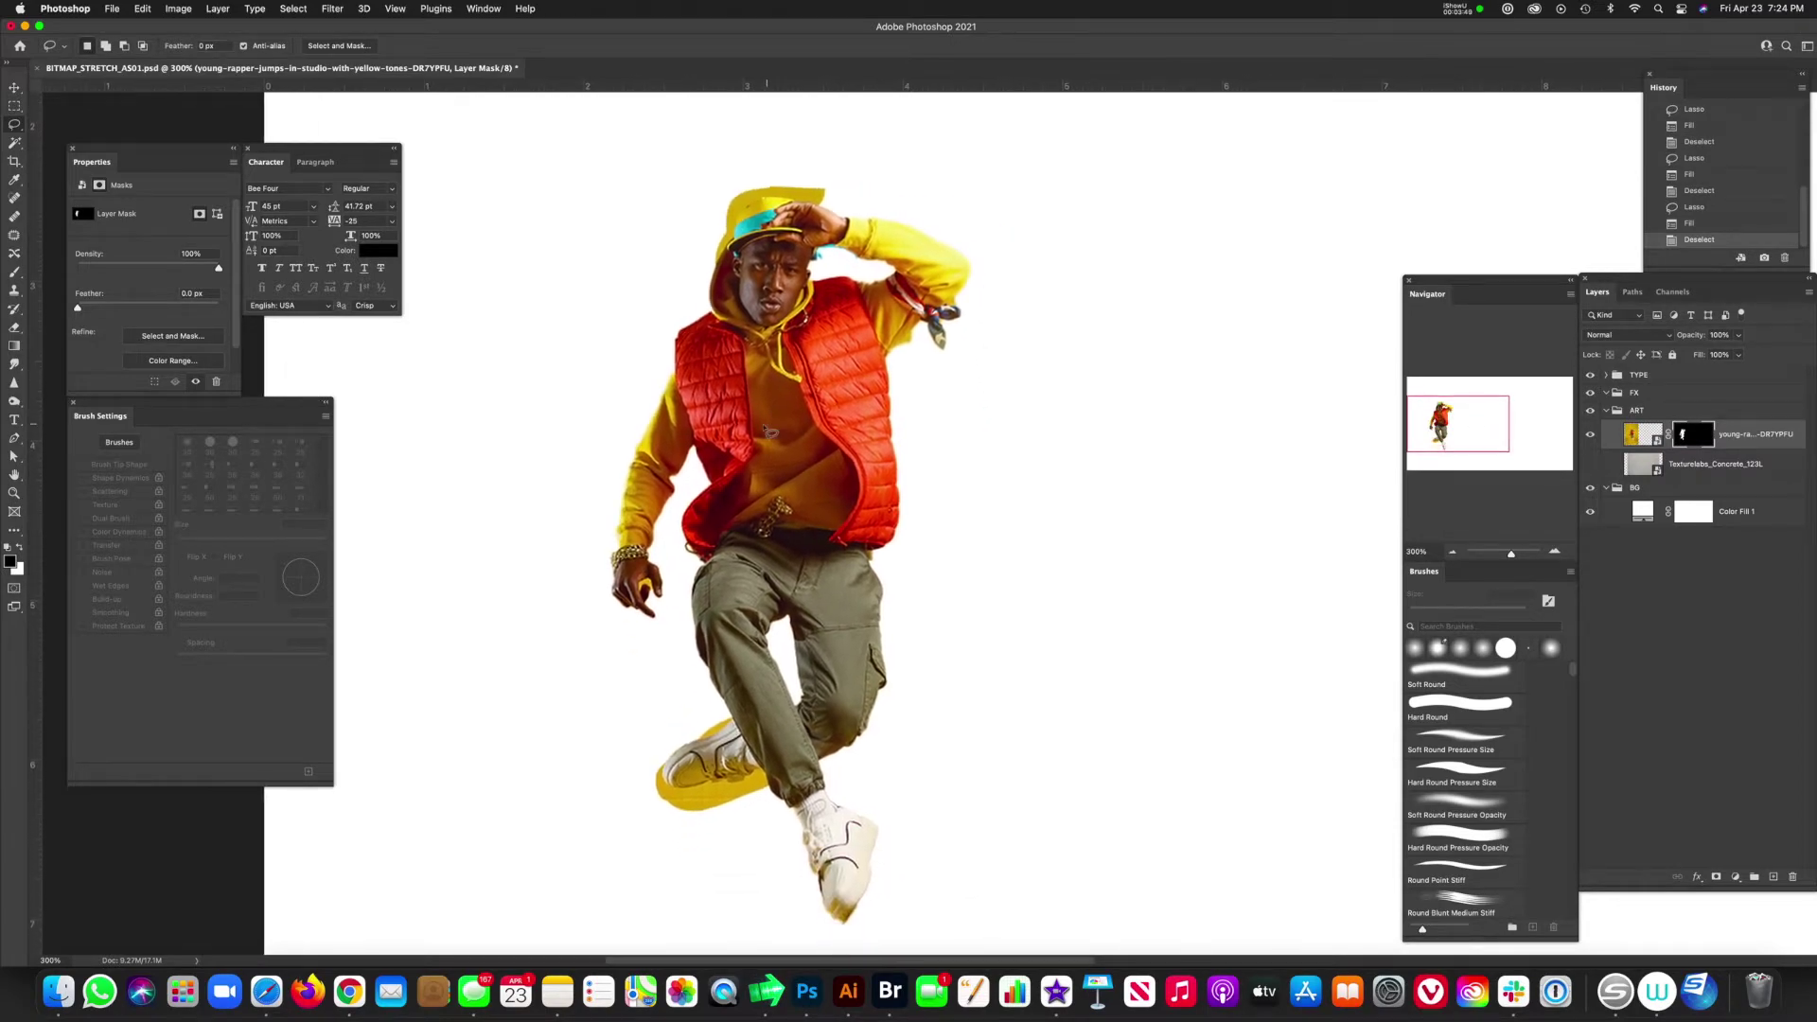
scroll(816, 170, up, 5)
key(p)
click(811, 462)
click(832, 473)
click(931, 444)
click(908, 416)
click(811, 462)
key(super+Return)
key(shift+BackSpace)
key(Return)
key(super+d)
- Lasso the missing area beside the hood and fill it in the mask to restore the hood
key(l)
drag(505, 428, 510, 625)
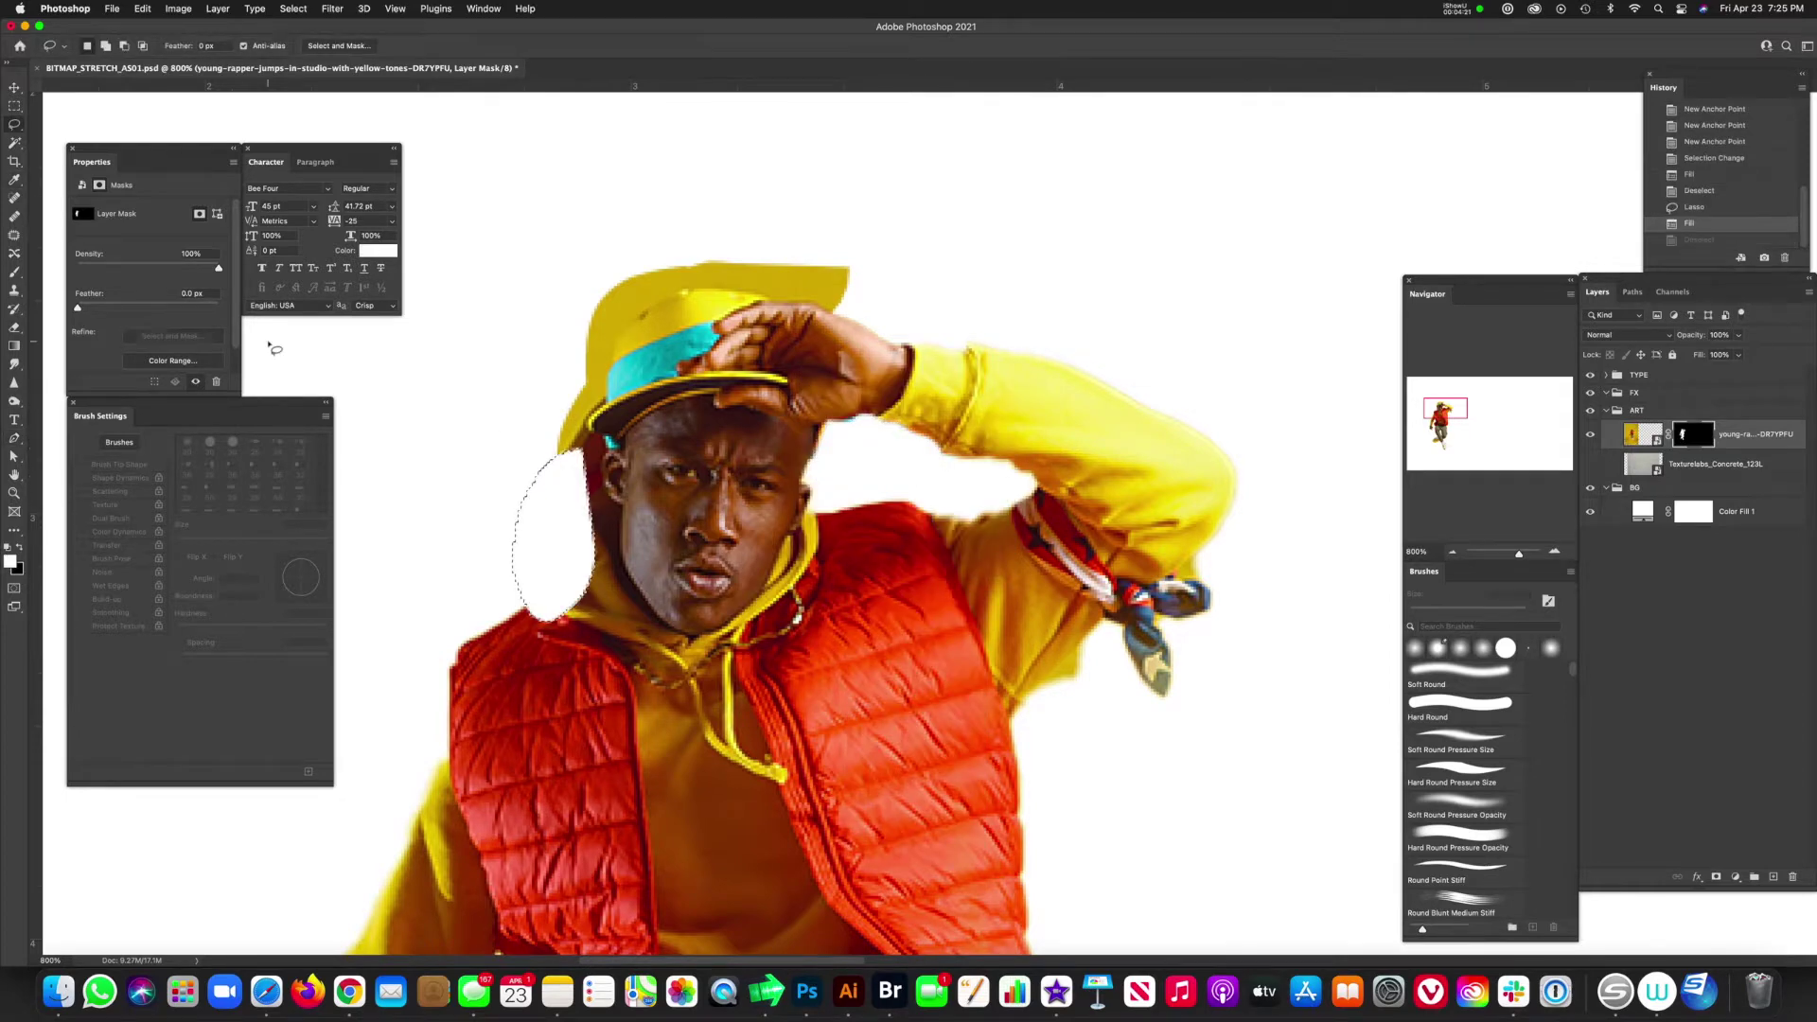
key(alt+BackSpace)
key(super+d)
- Trace the true outer edge of the hood and cap with the Pen tool, looping the path around the leftover yellow backdrop
key(p)
click(463, 634)
click(542, 594)
click(525, 511)
click(543, 472)
click(568, 438)
click(593, 406)
click(611, 365)
click(630, 326)
click(667, 294)
click(730, 292)
click(802, 299)
click(908, 244)
- Turn the hood and cap path into a selection and fill it in the mask to hide the leftover backdrop
right_click(500, 560)
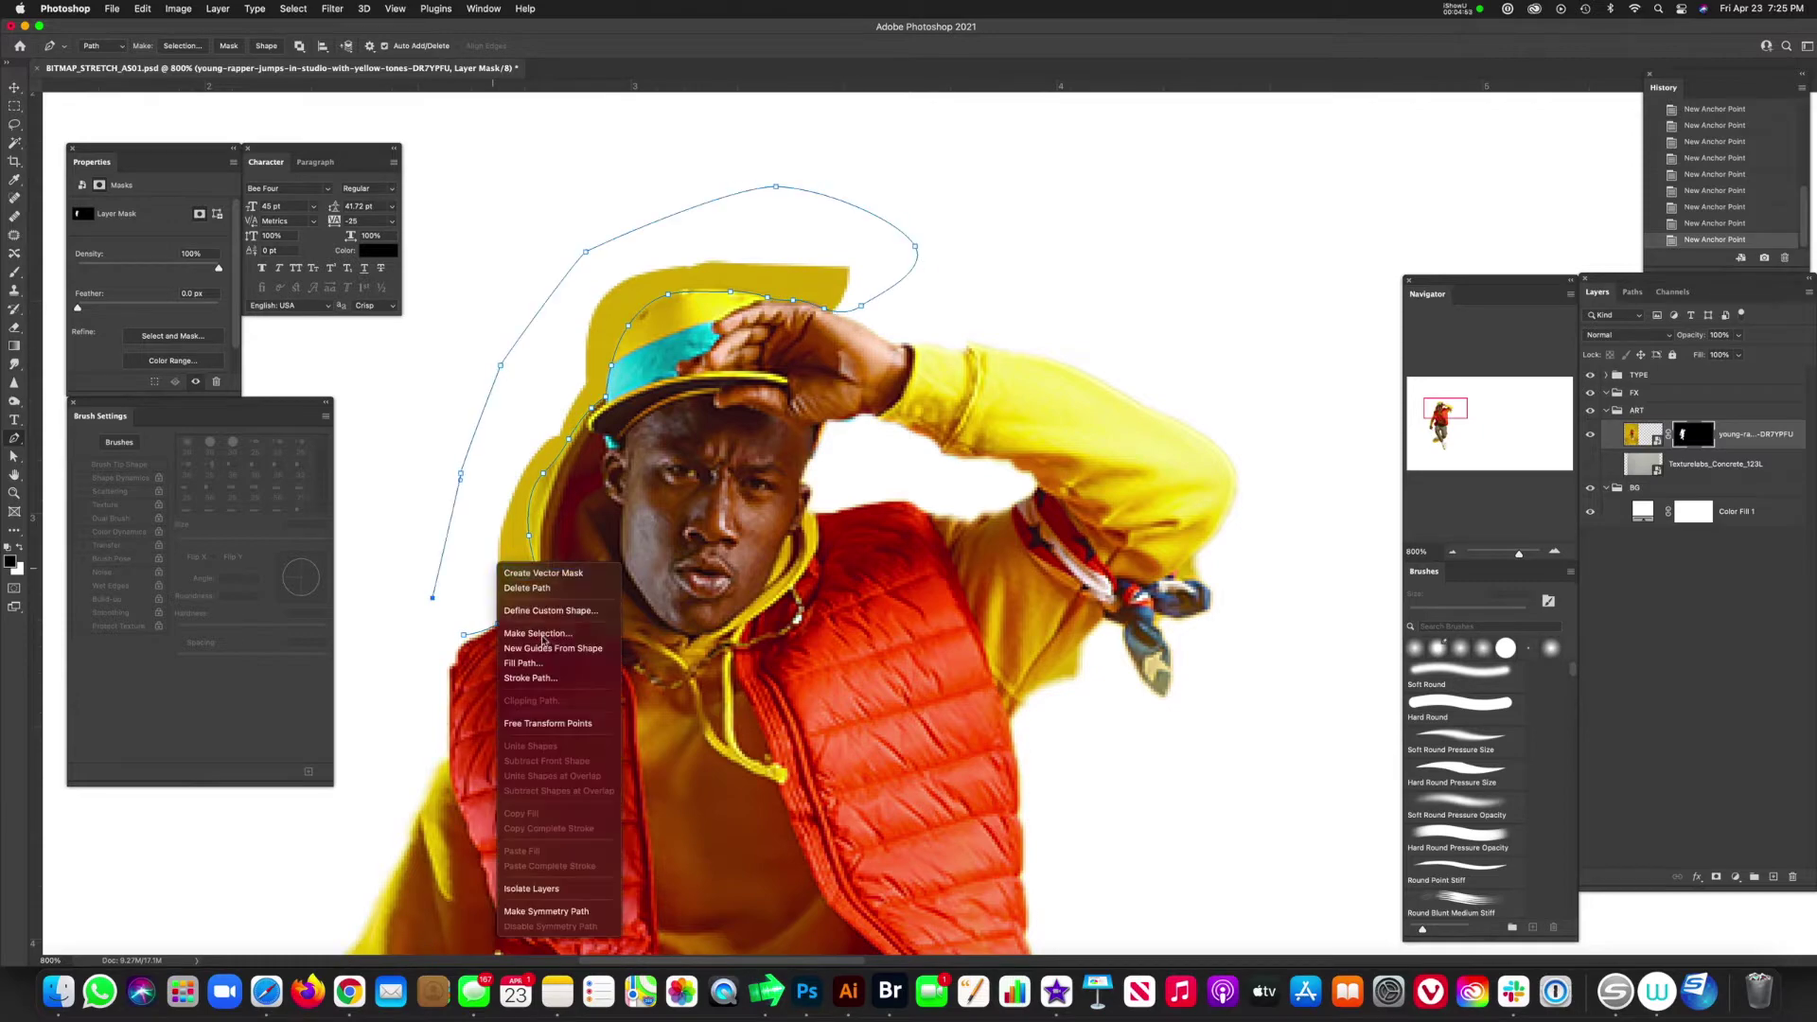
click(549, 632)
scroll(719, 473, right, 5)
click(971, 410)
key(alt+BackSpace)
key(super+d)
- Trace the leftover yellow backdrop around the rear shoe with the Pen tool and mask it out as a selection
scroll(916, 410, down, 10)
click(923, 596)
click(858, 679)
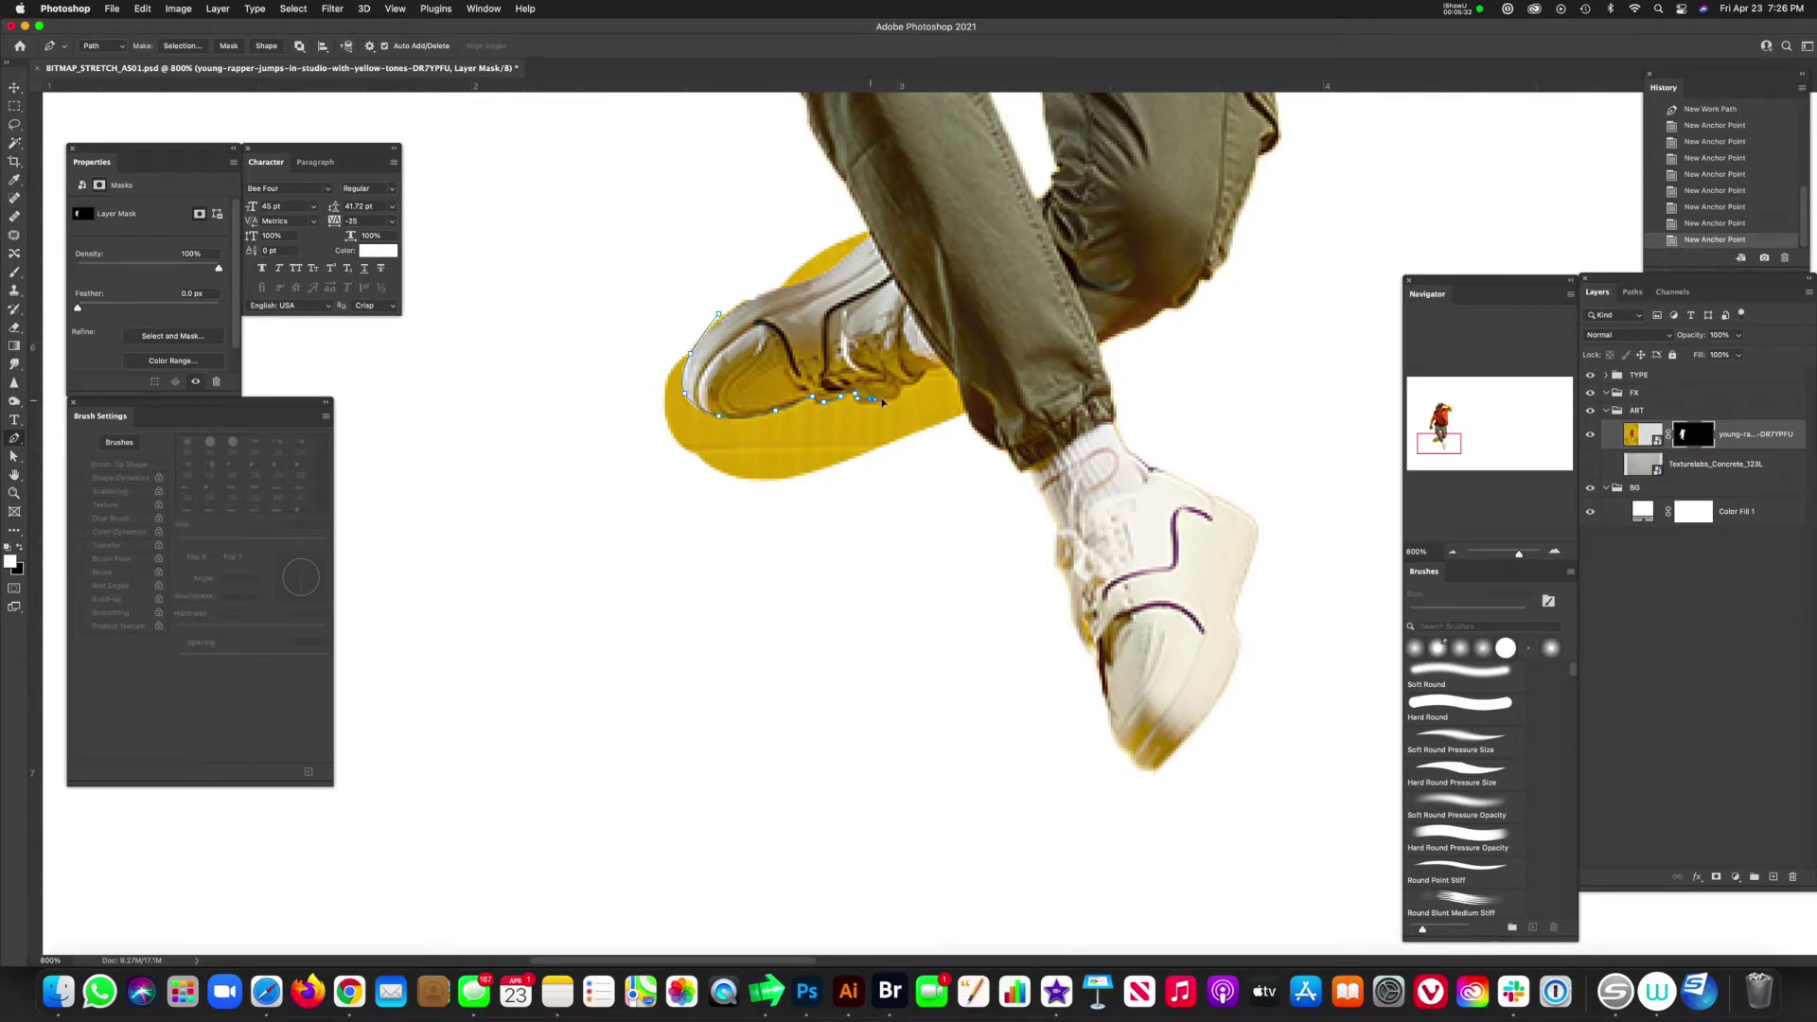
drag(815, 571, 845, 572)
click(718, 312)
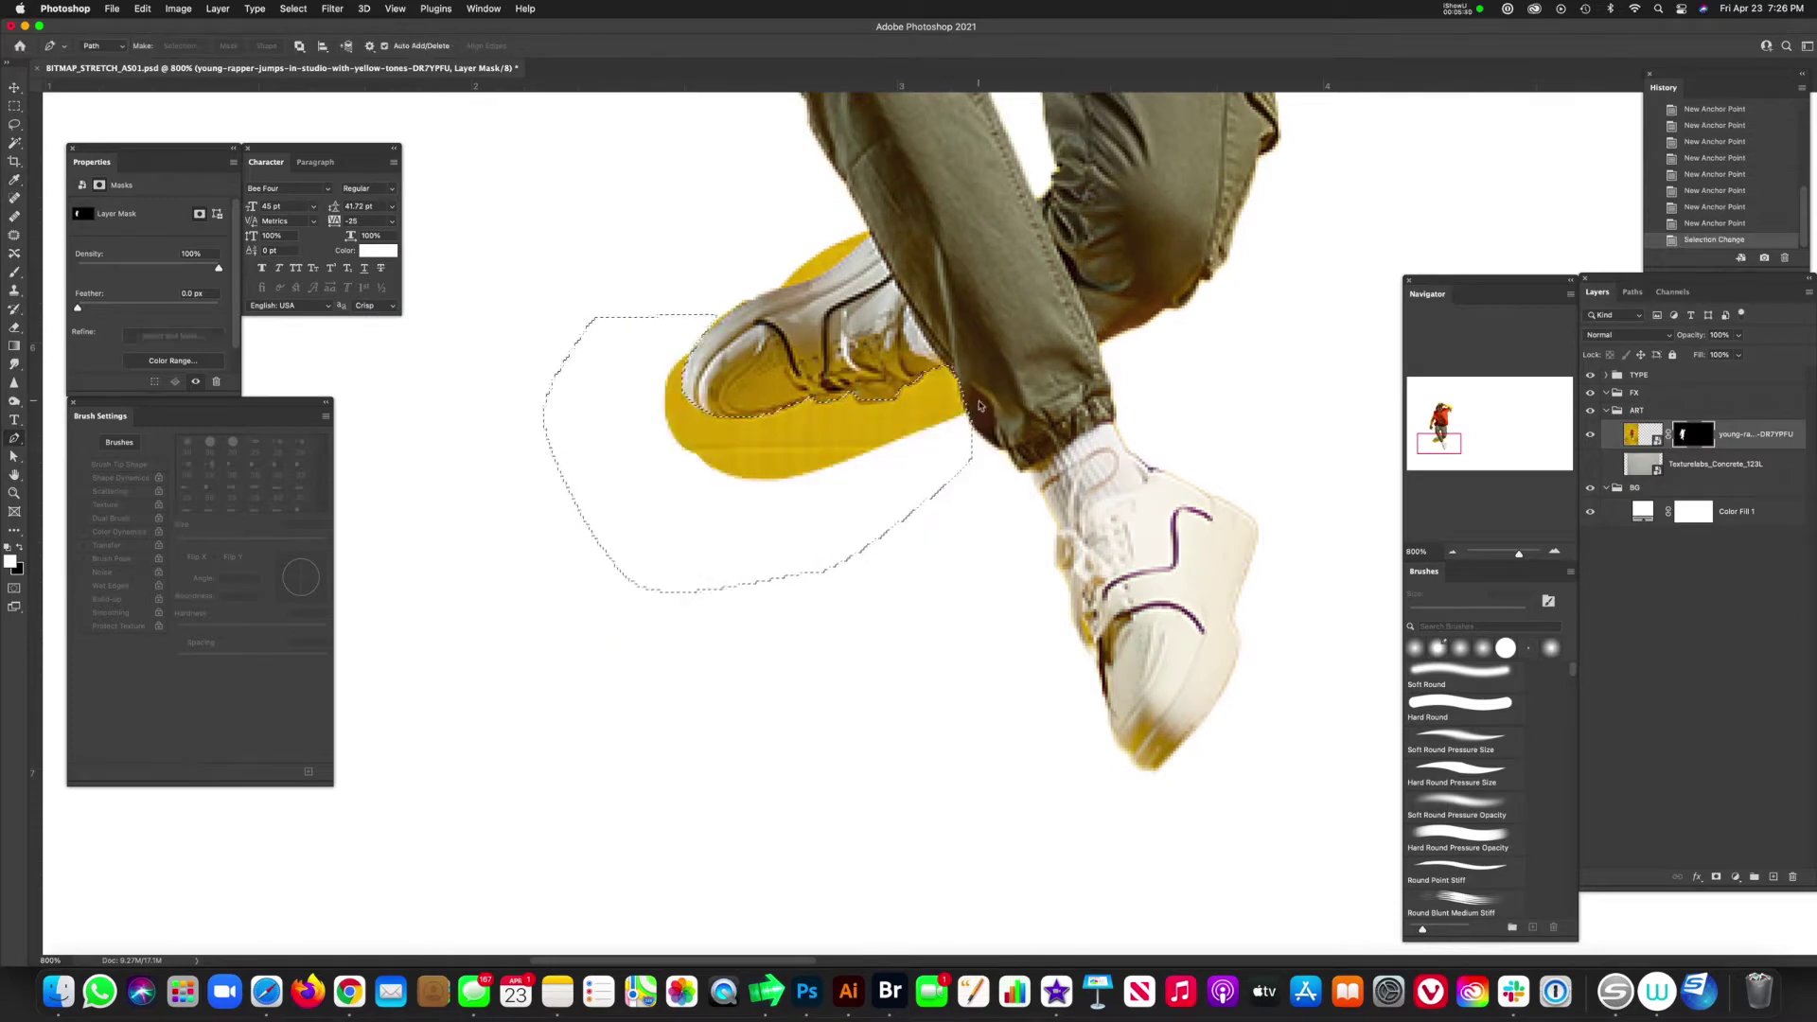
right_click(731, 256)
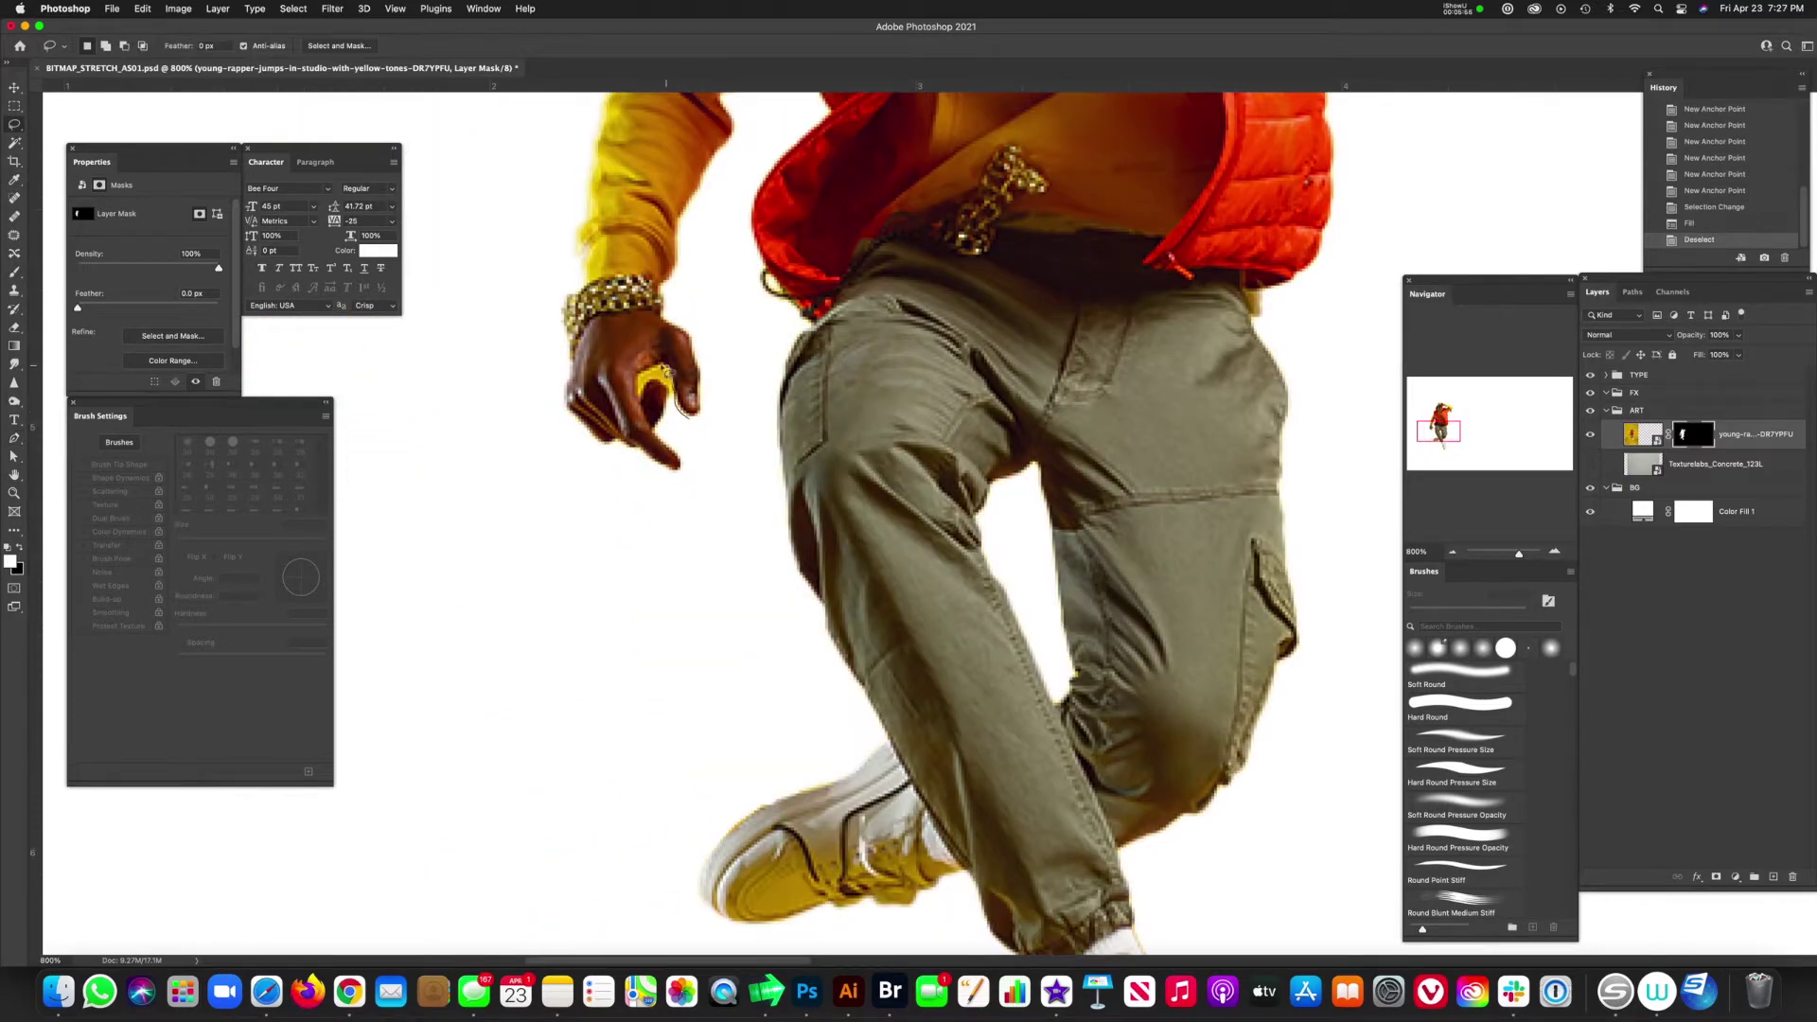
- Clean up the remaining mask edges using lasso selections with the Minimum filter and fills
scroll(674, 505, up, 10)
scroll(767, 148, right, 5)
drag(766, 148, 908, 445)
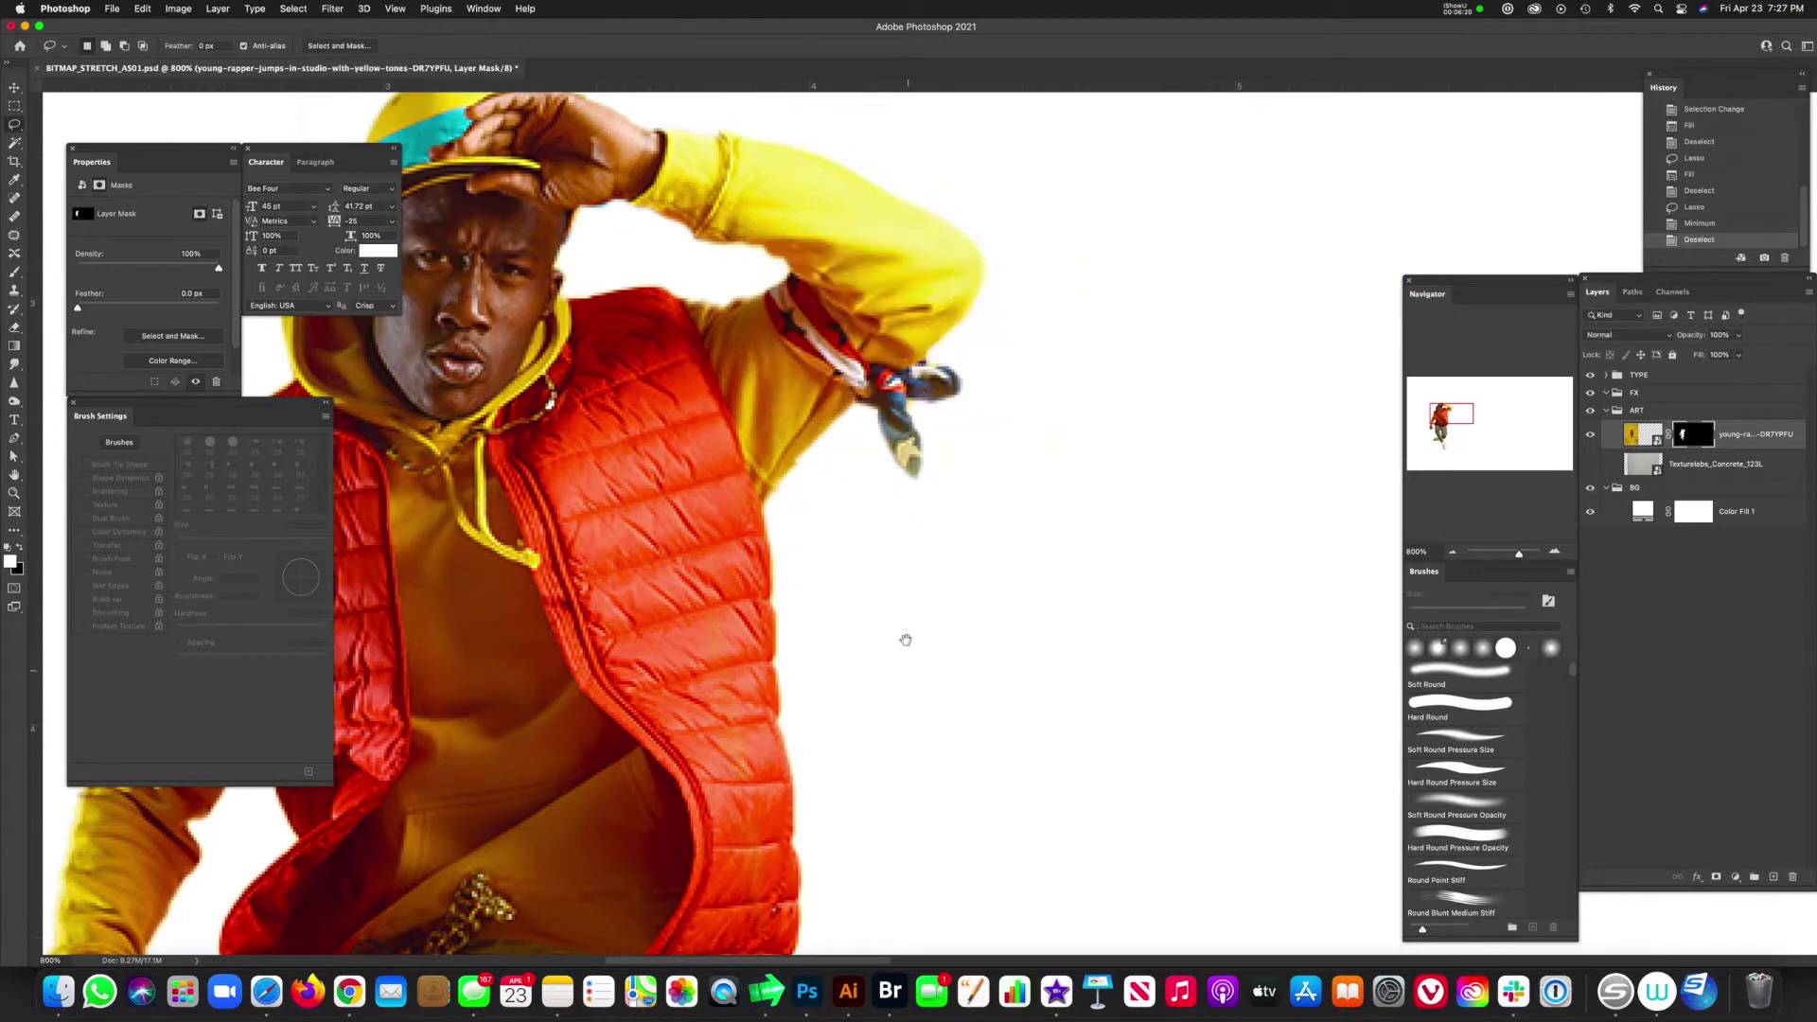
scroll(1005, 425, down, 5)
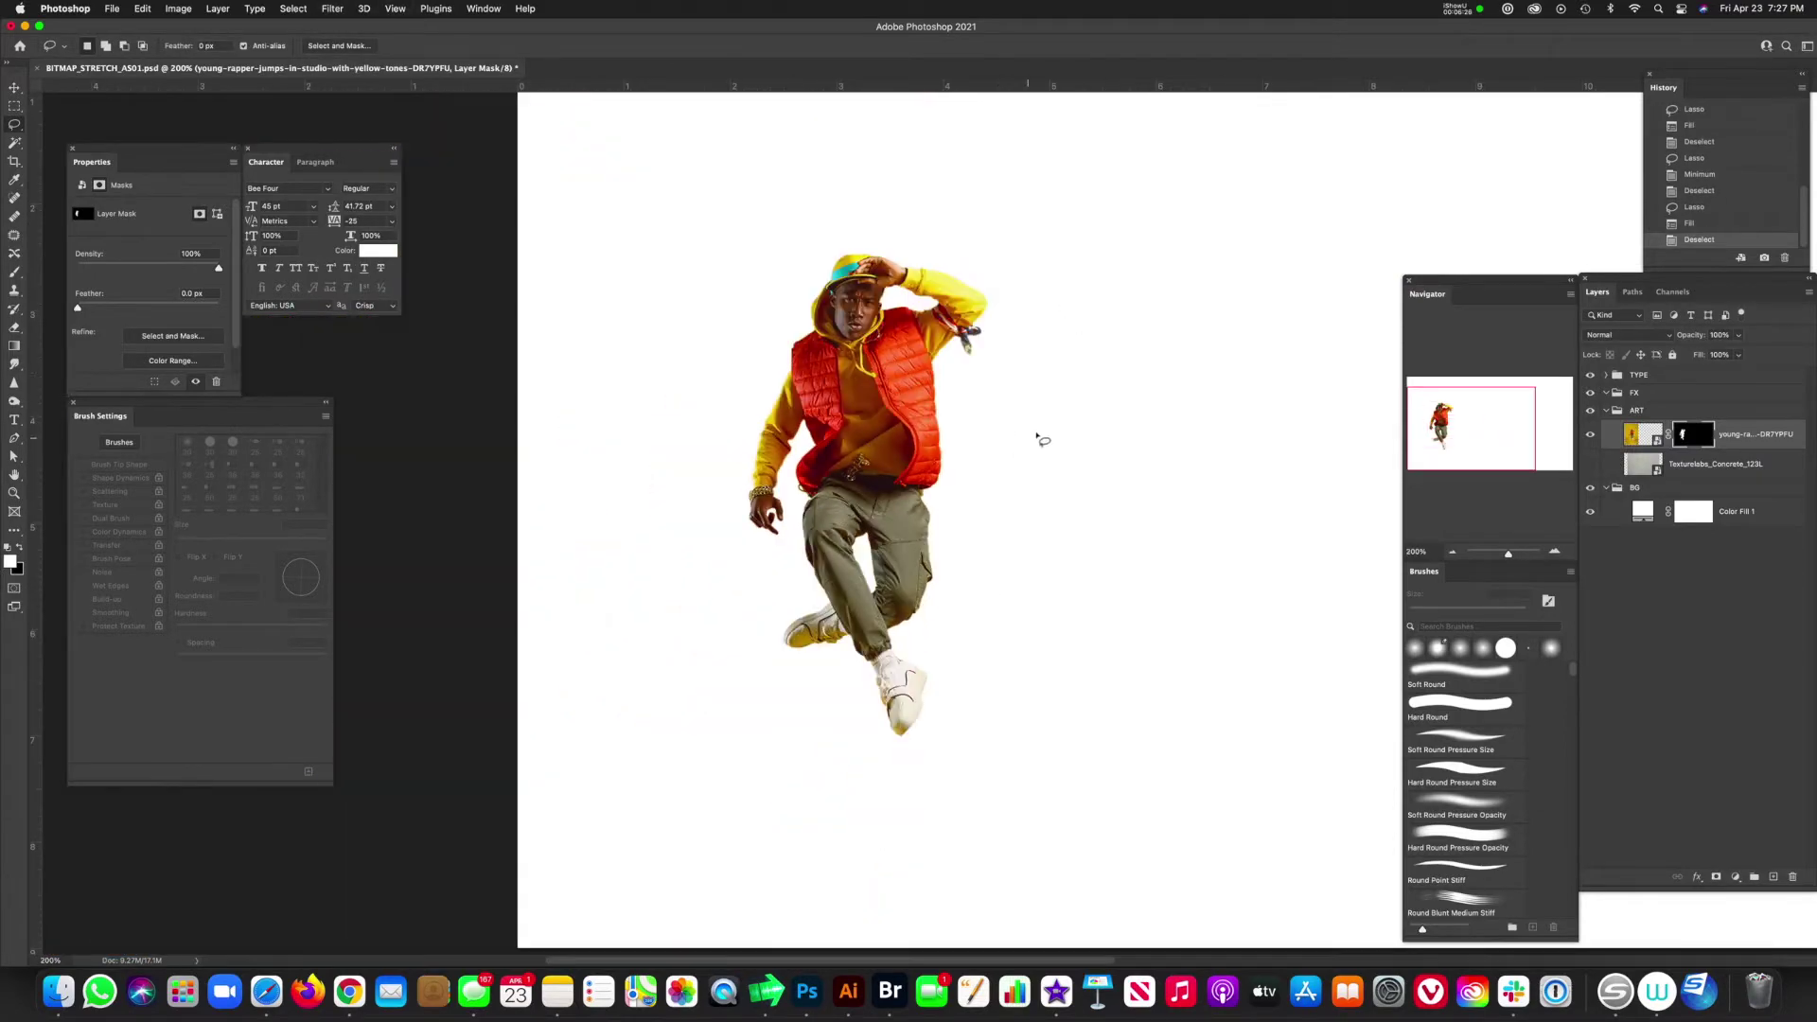
- Scale up the cut-out man to nearly fill the canvas height
key(ctrl+minus)
key(ctrl+t)
drag(827, 296, 1027, 162)
key(Return)
- Duplicate the masked cut-out layer, converting the copy to a Smart Object, and move the original below the BG group
key(super+j)
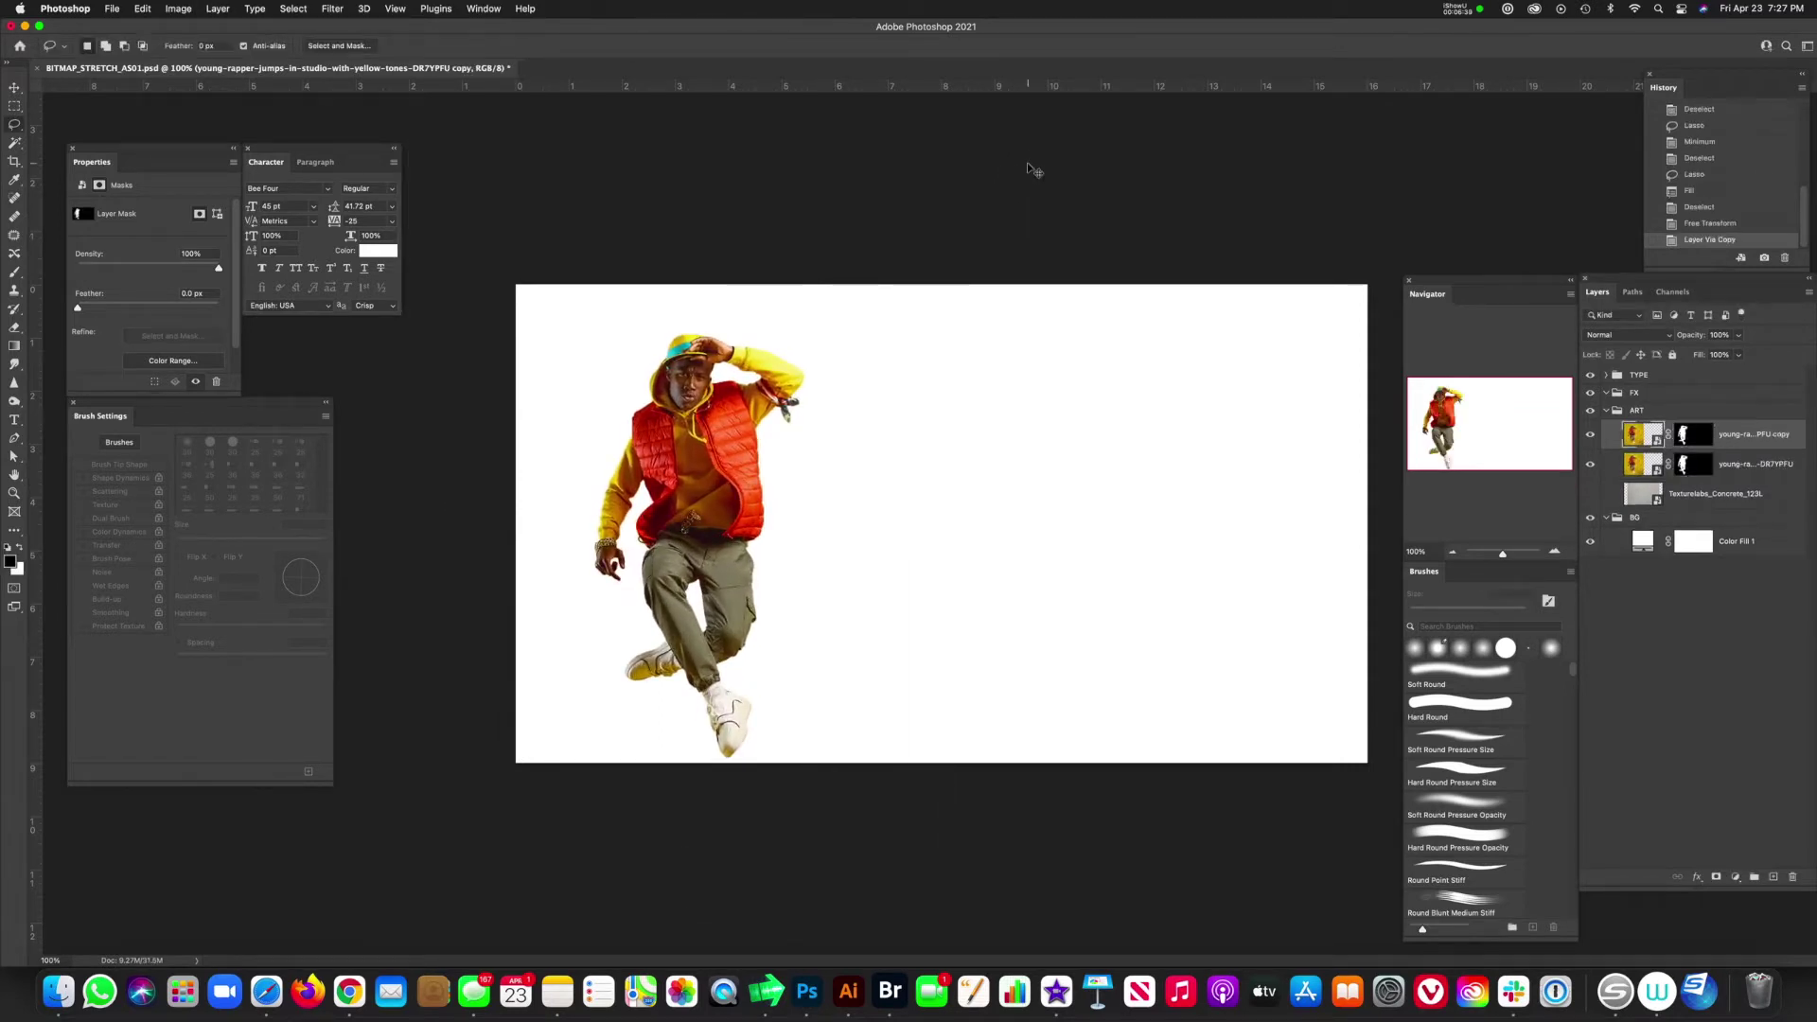
right_click(1749, 437)
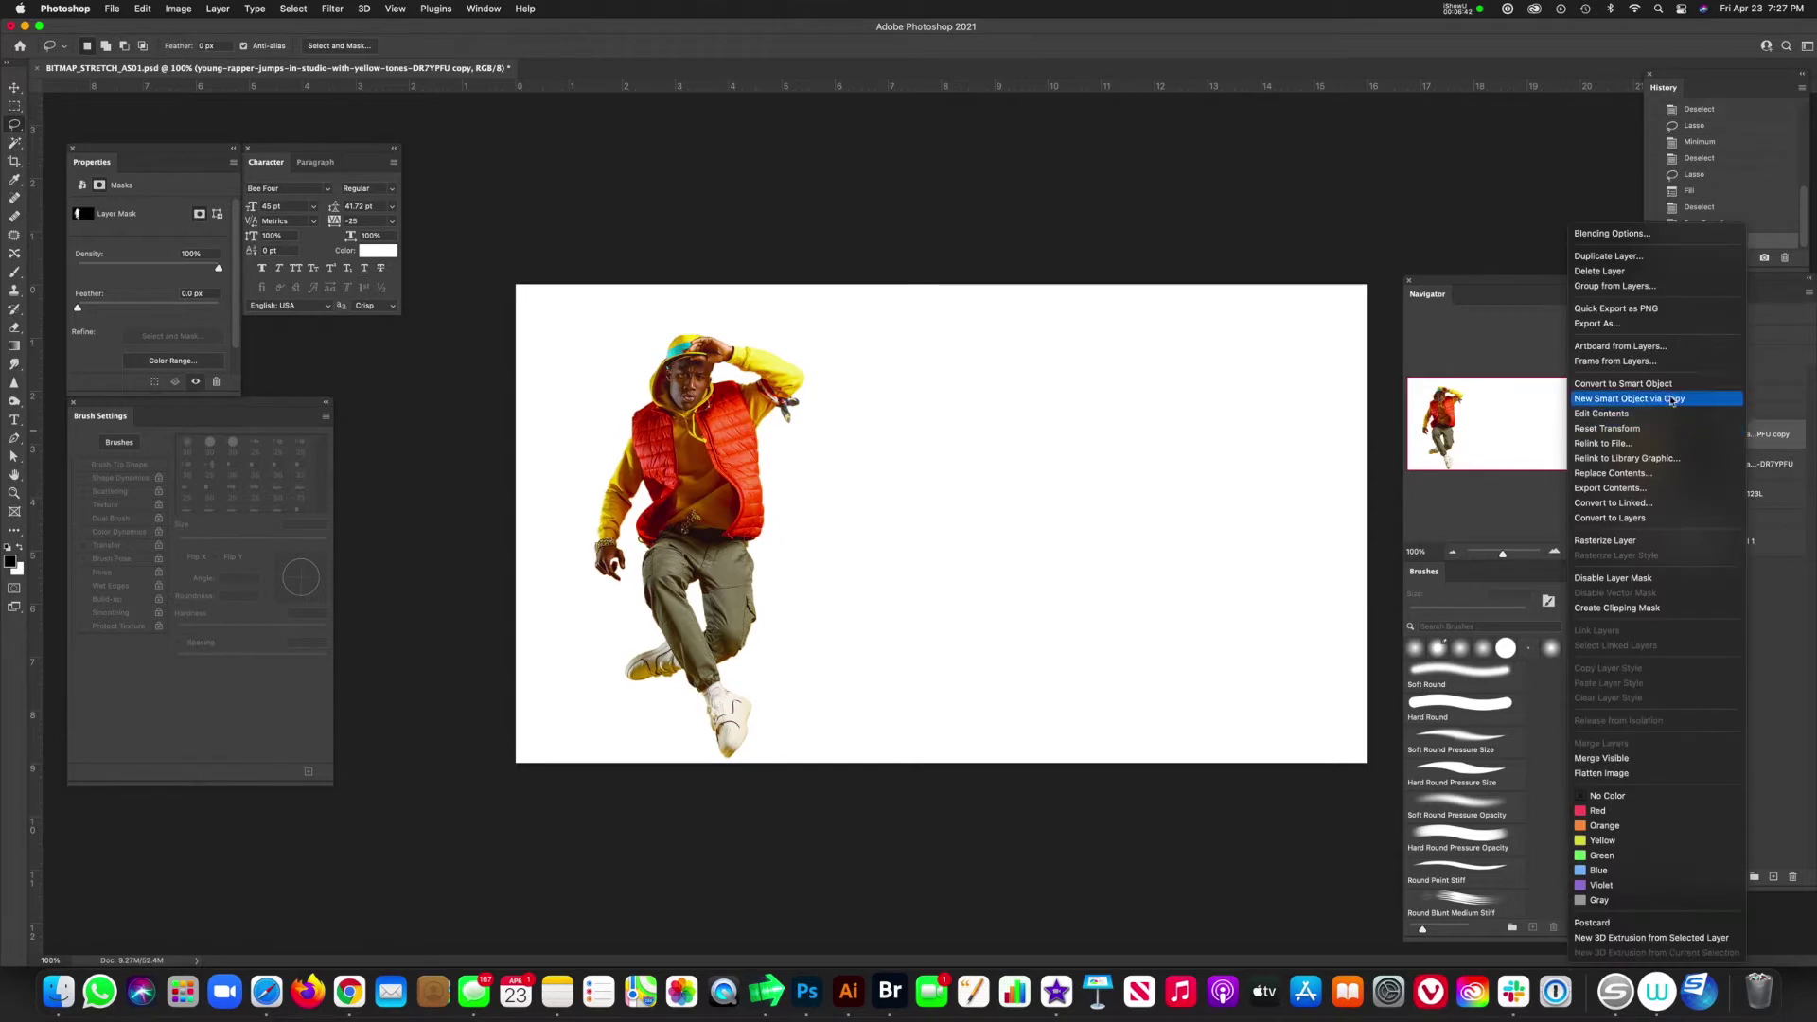
click(1623, 383)
click(1646, 465)
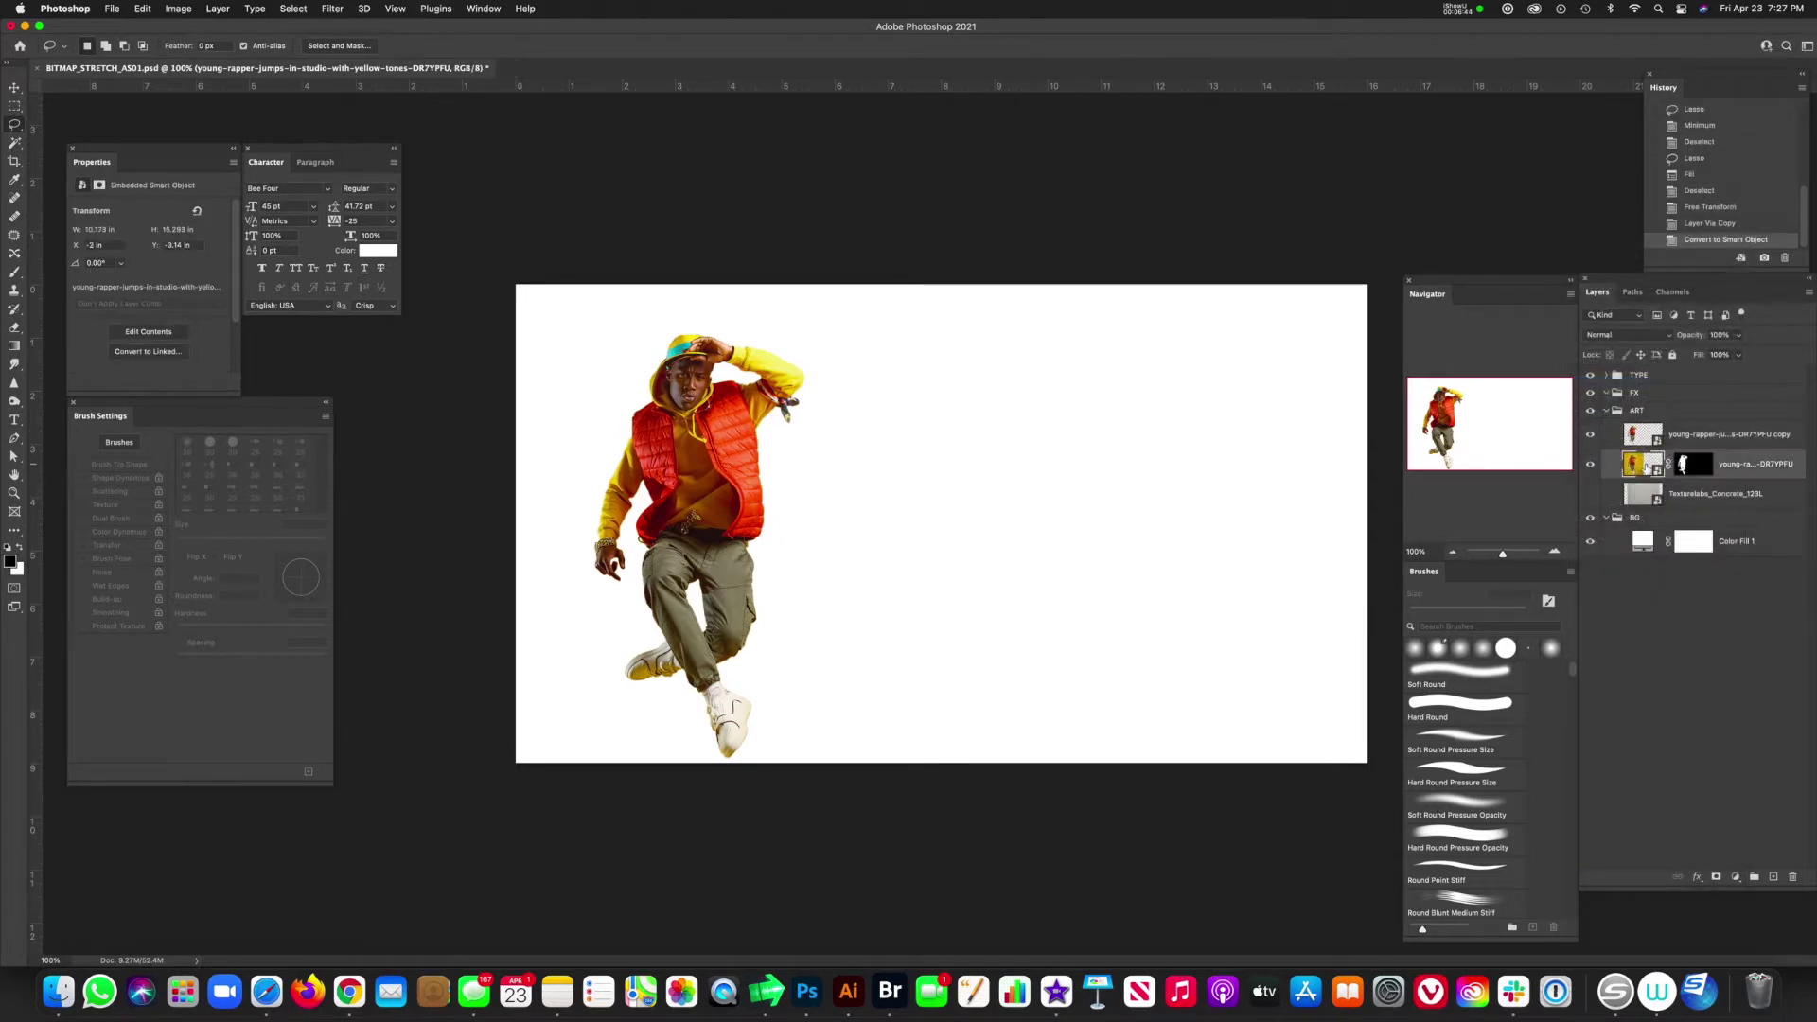
drag(1625, 473, 1629, 572)
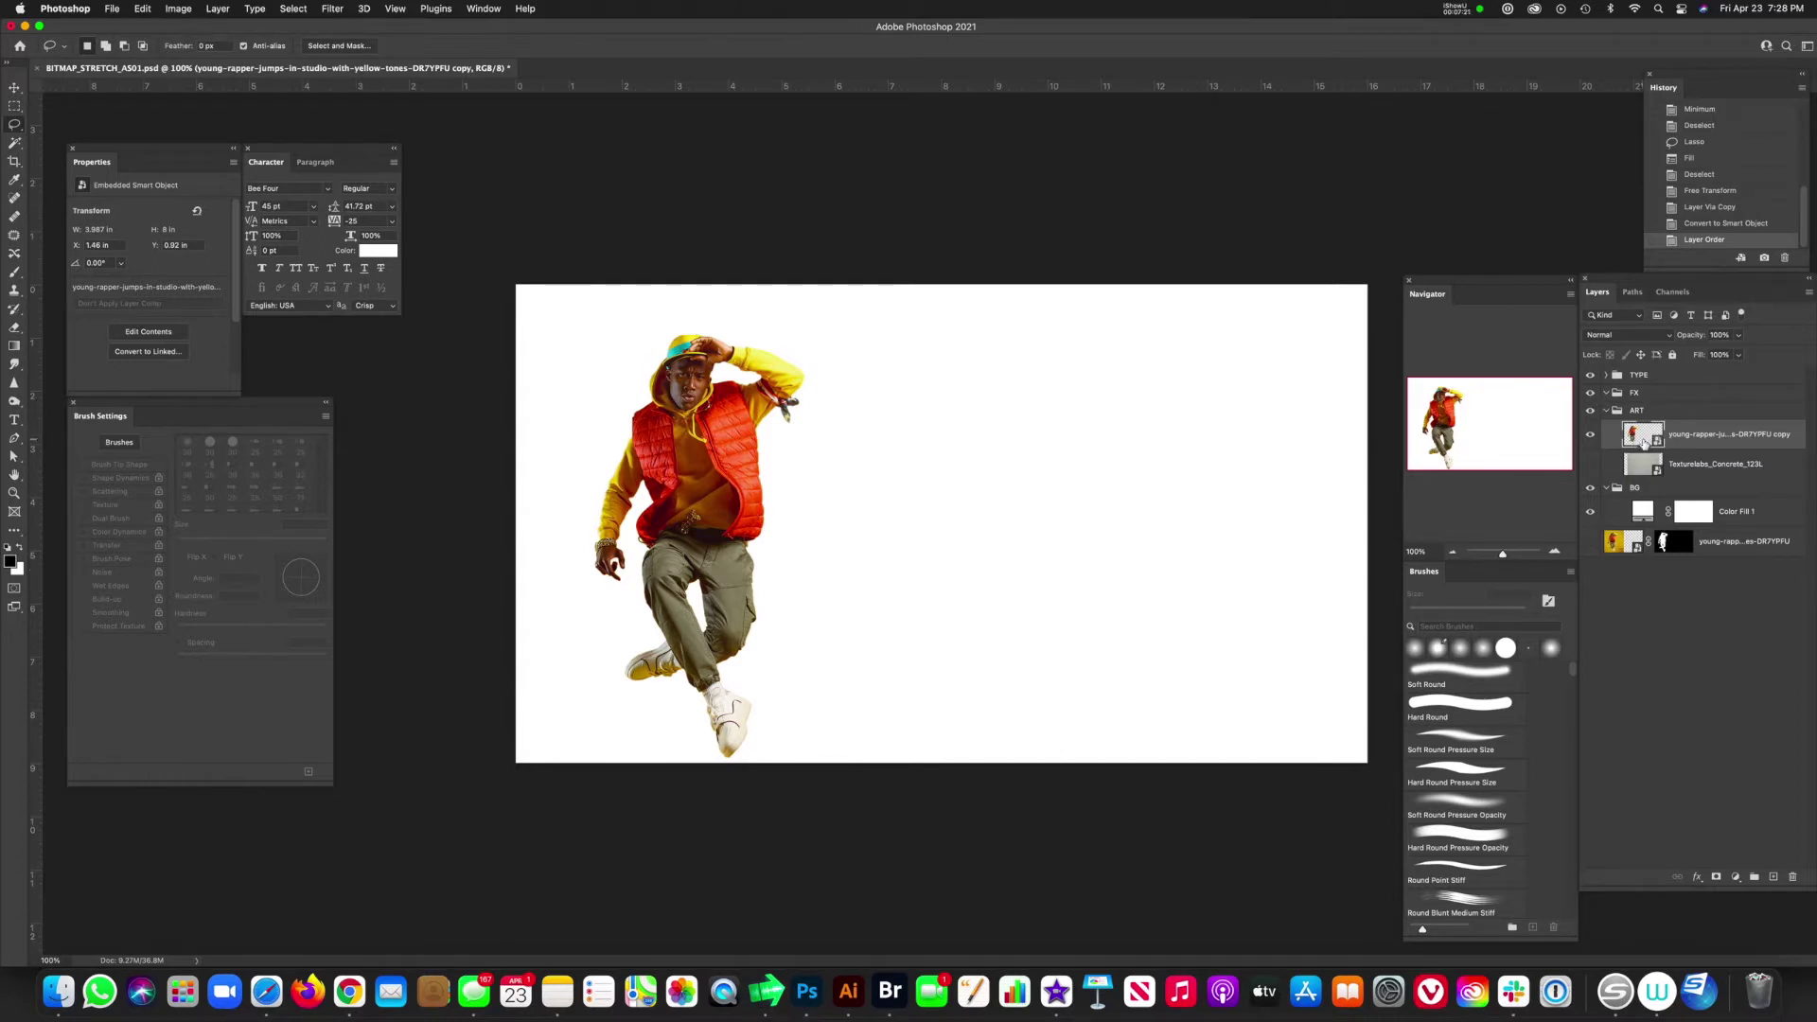
- Move the Smart Object cut-out horizontally to the right side of the canvas
key(v)
drag(730, 516, 1284, 515)
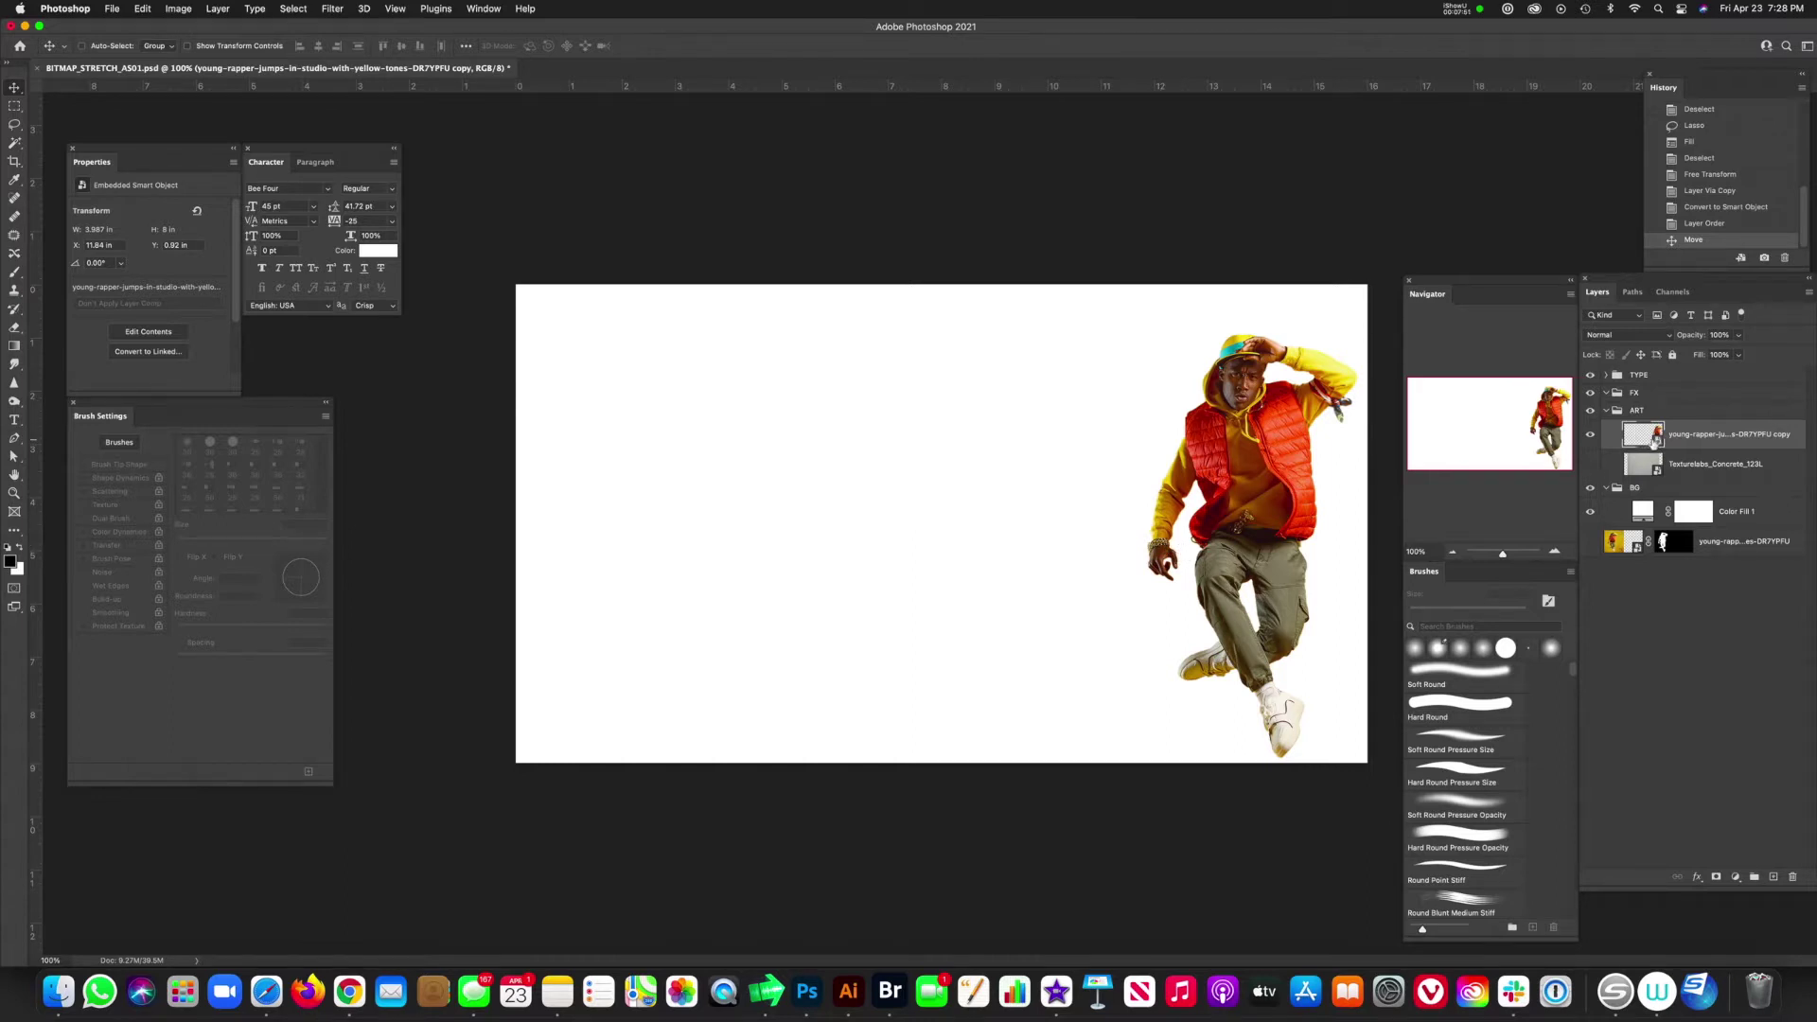
drag(1654, 442, 1599, 445)
- Duplicate the Smart Object cut-out and rasterize the duplicate layer
key(alt+Right)
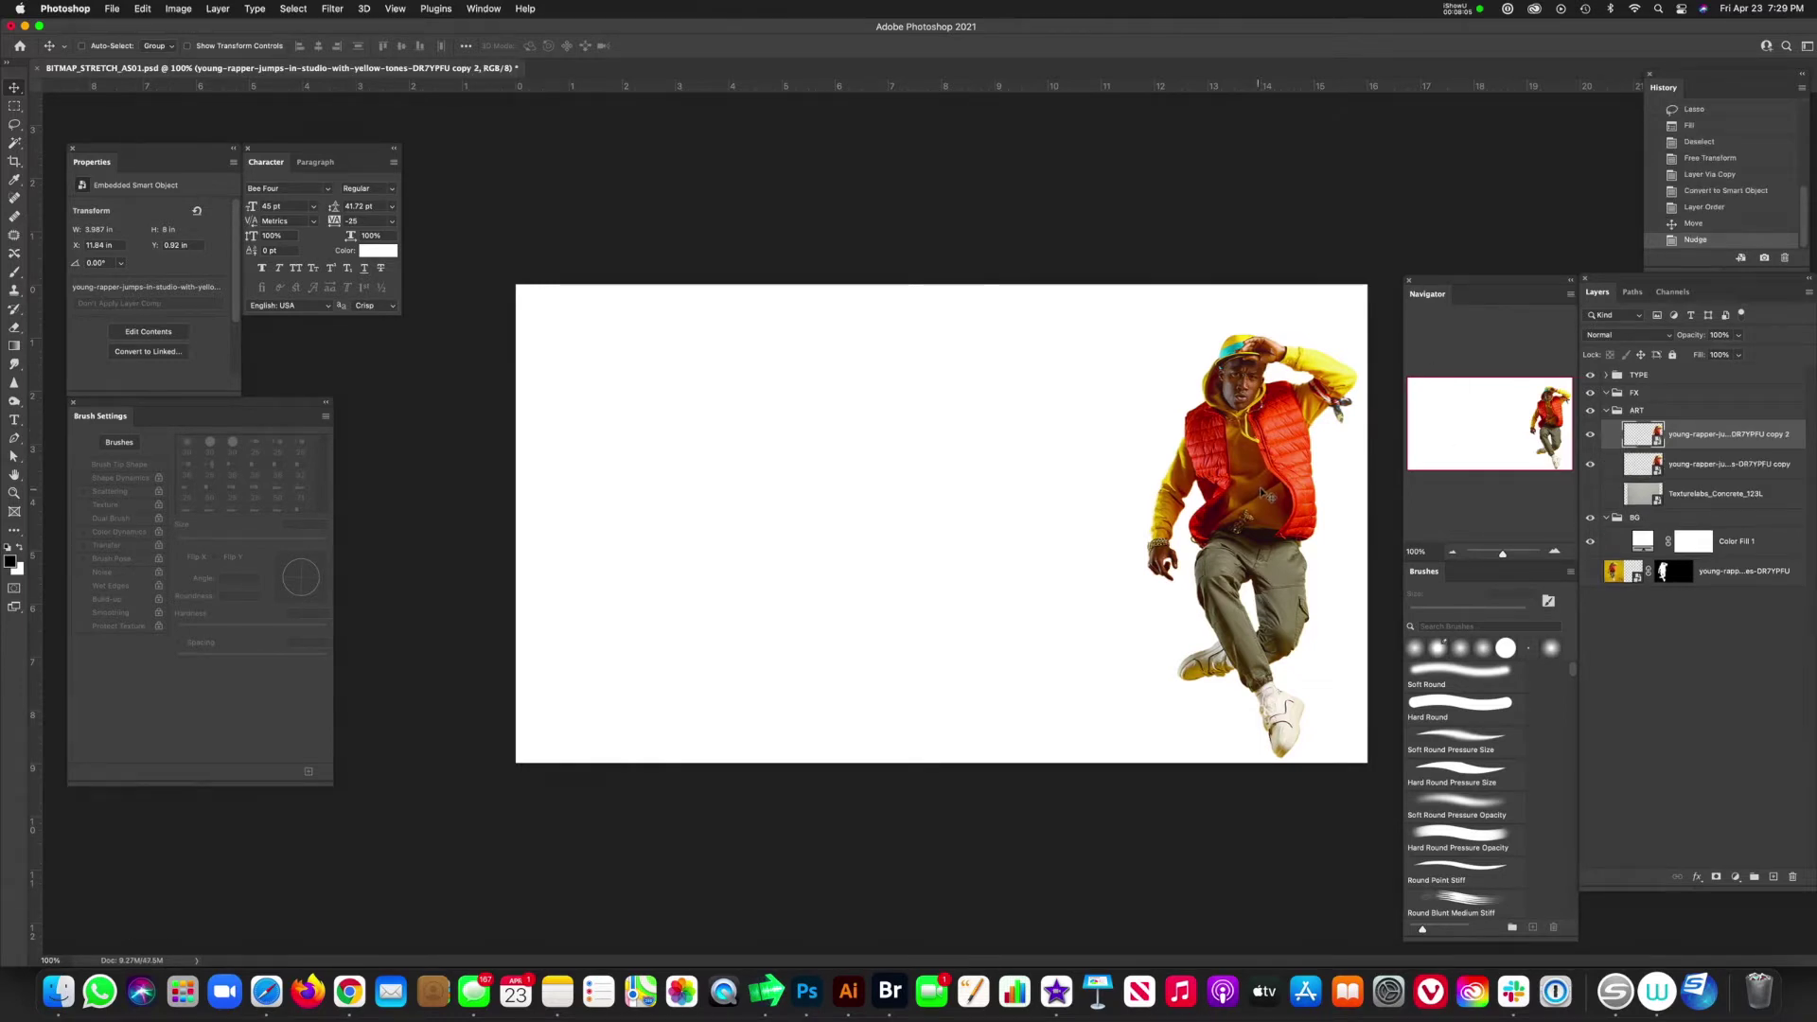
right_click(1713, 439)
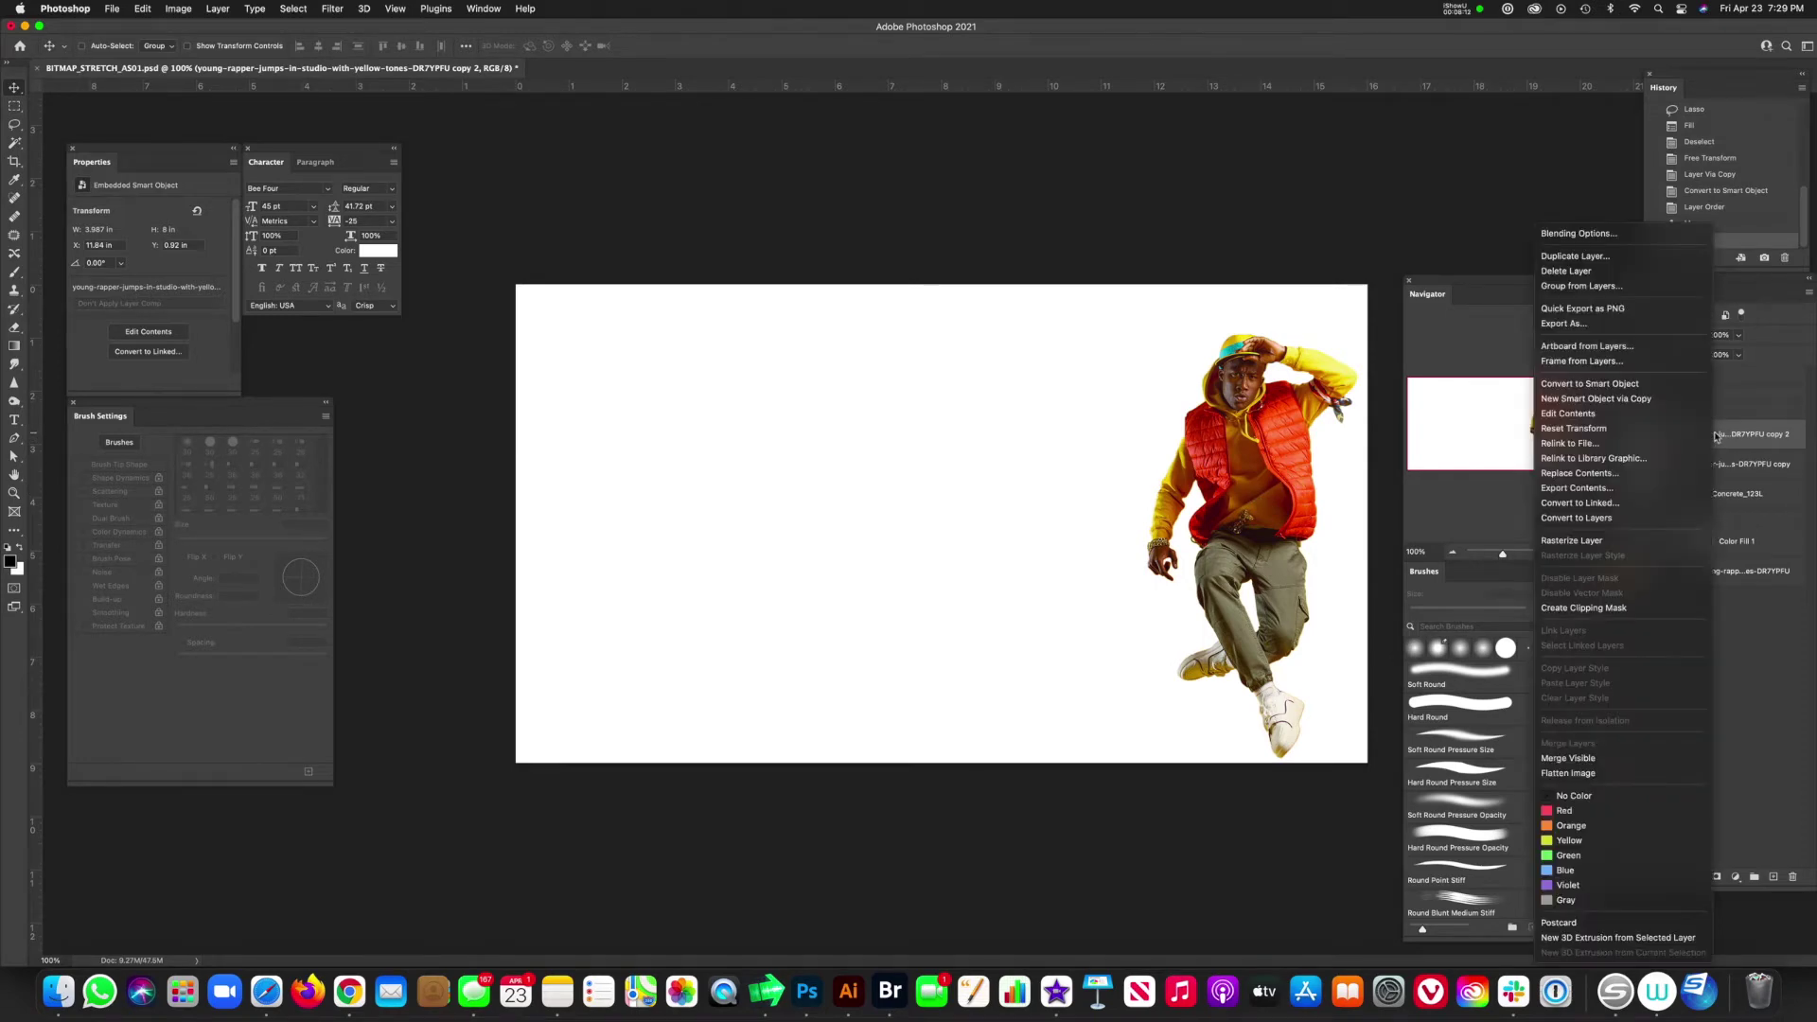
click(1663, 542)
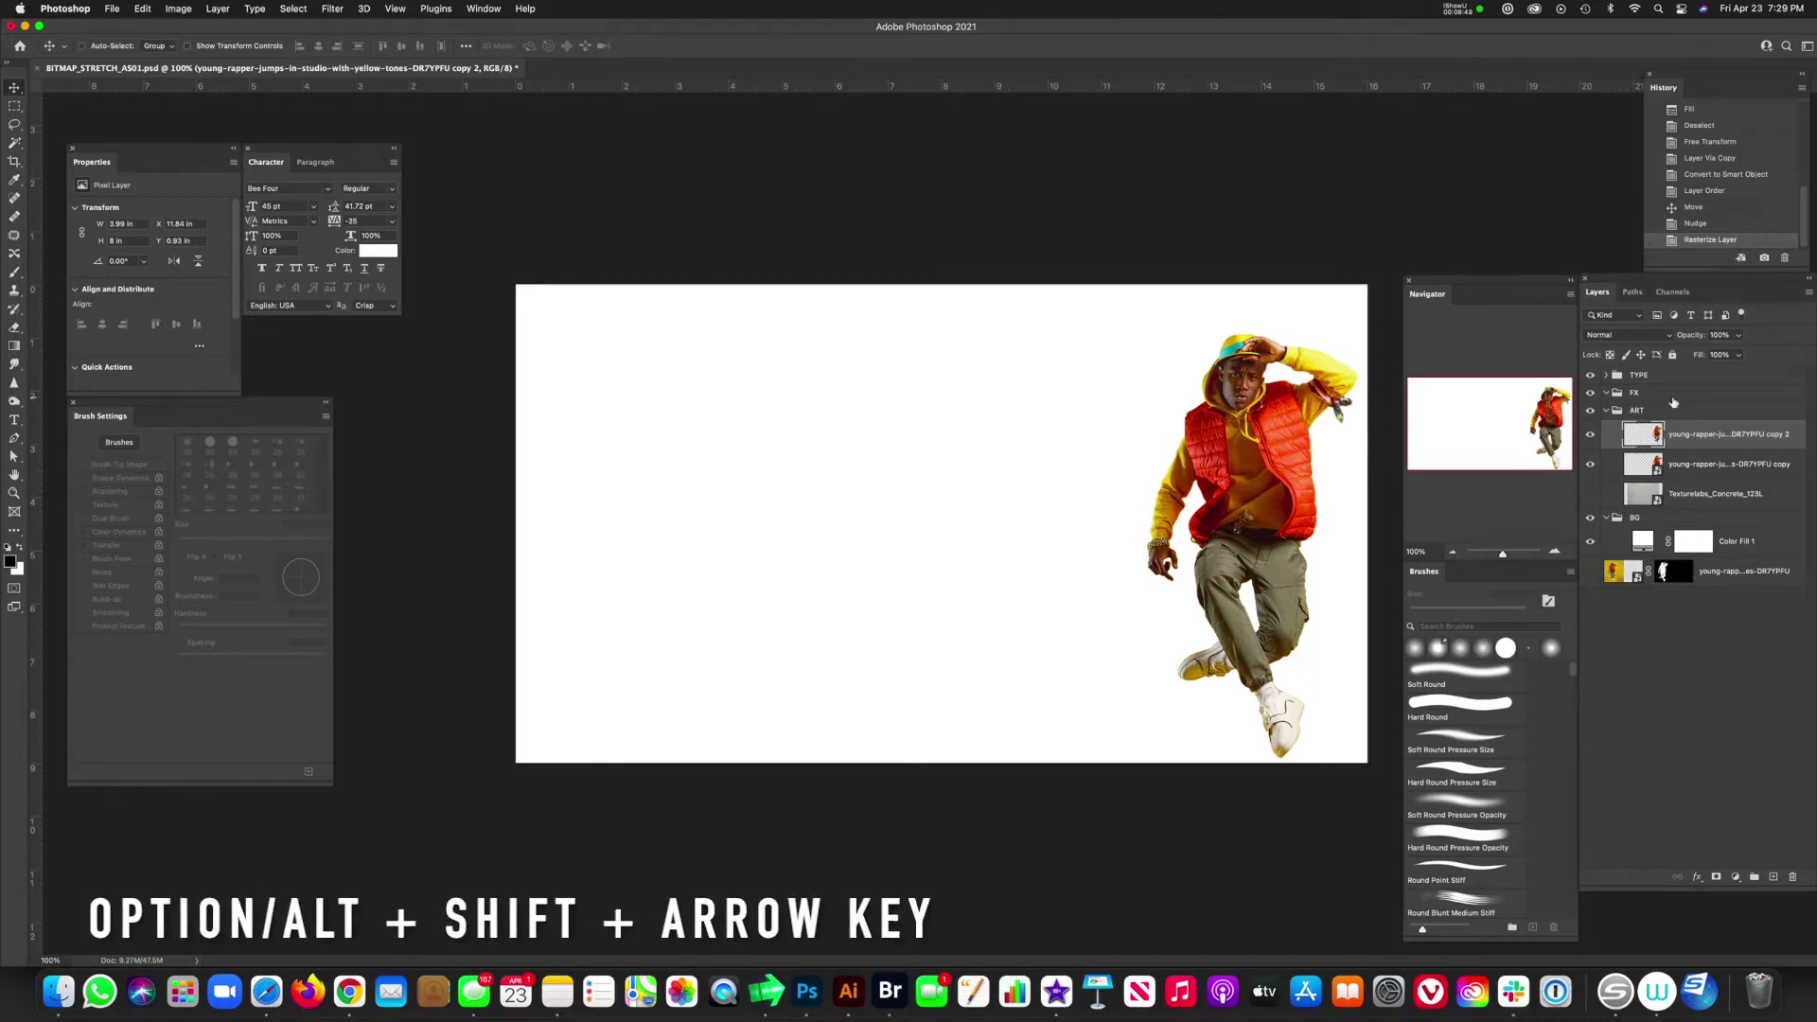
- Build a leftward trail about 2 in long by repeatedly duplicating the rasterized figure with a large nudge, up to copy 32
key(alt+shift+Left)
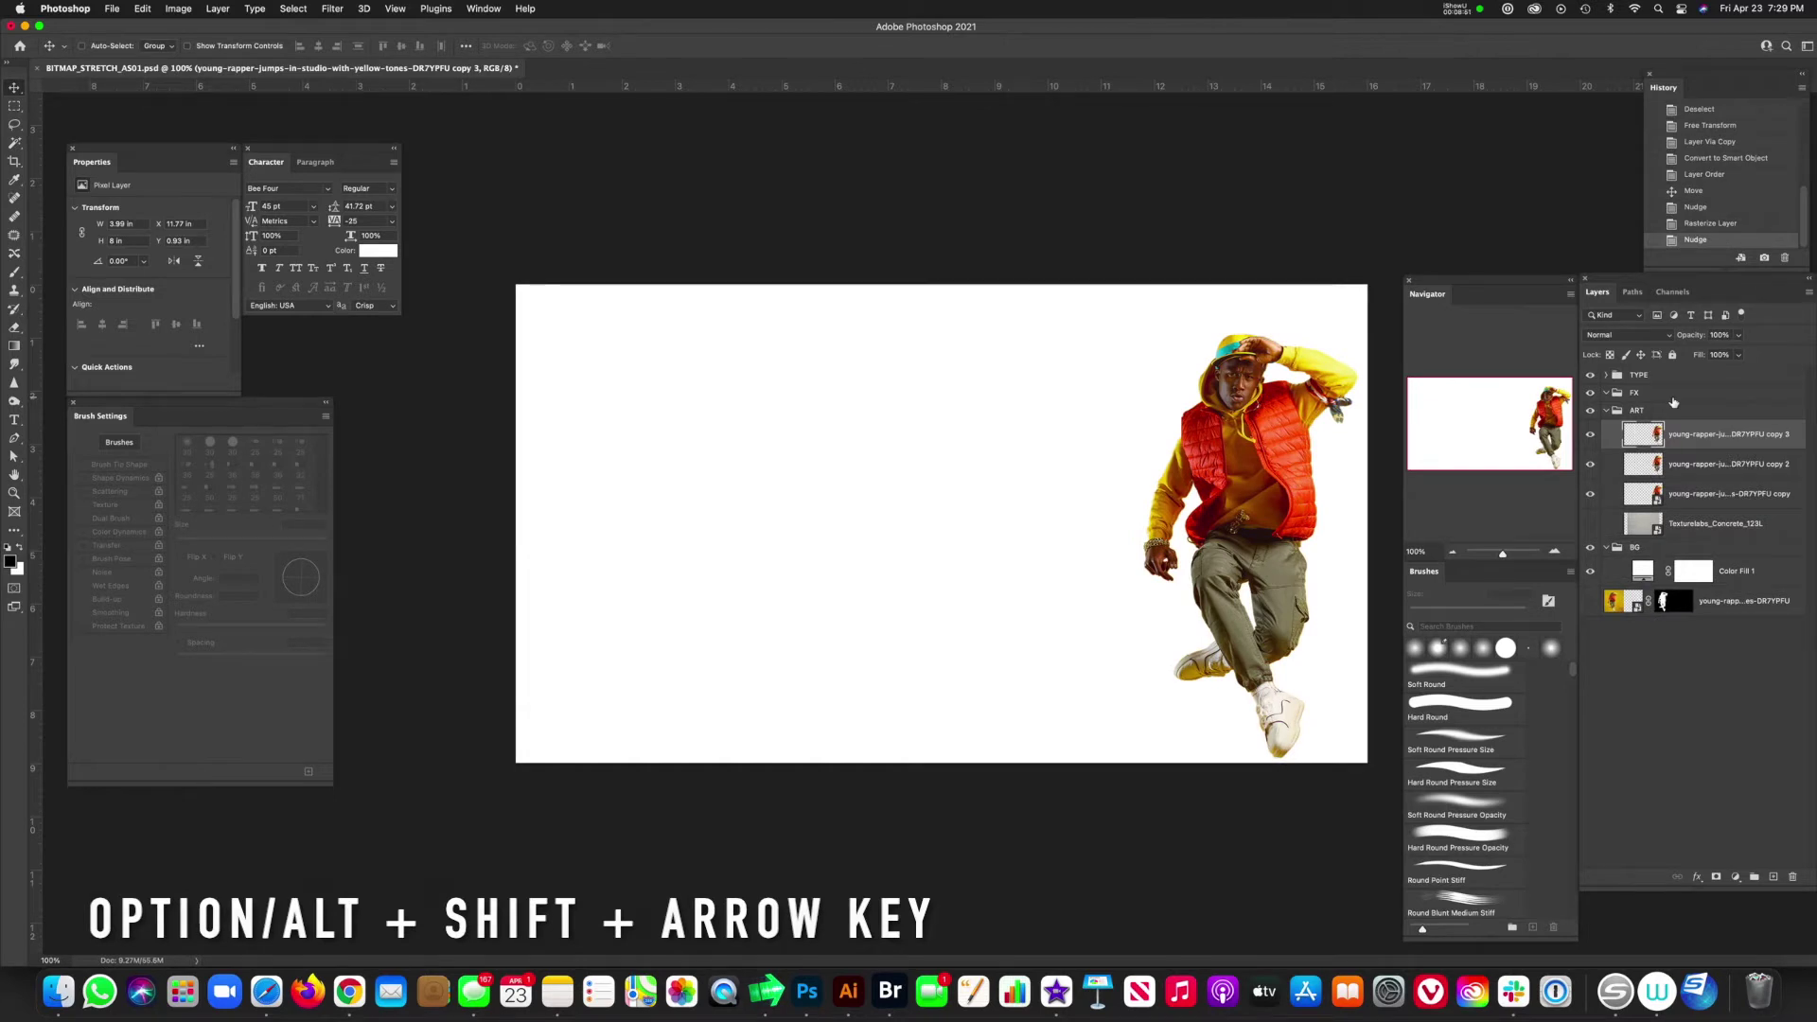
key(alt+shift+Left)
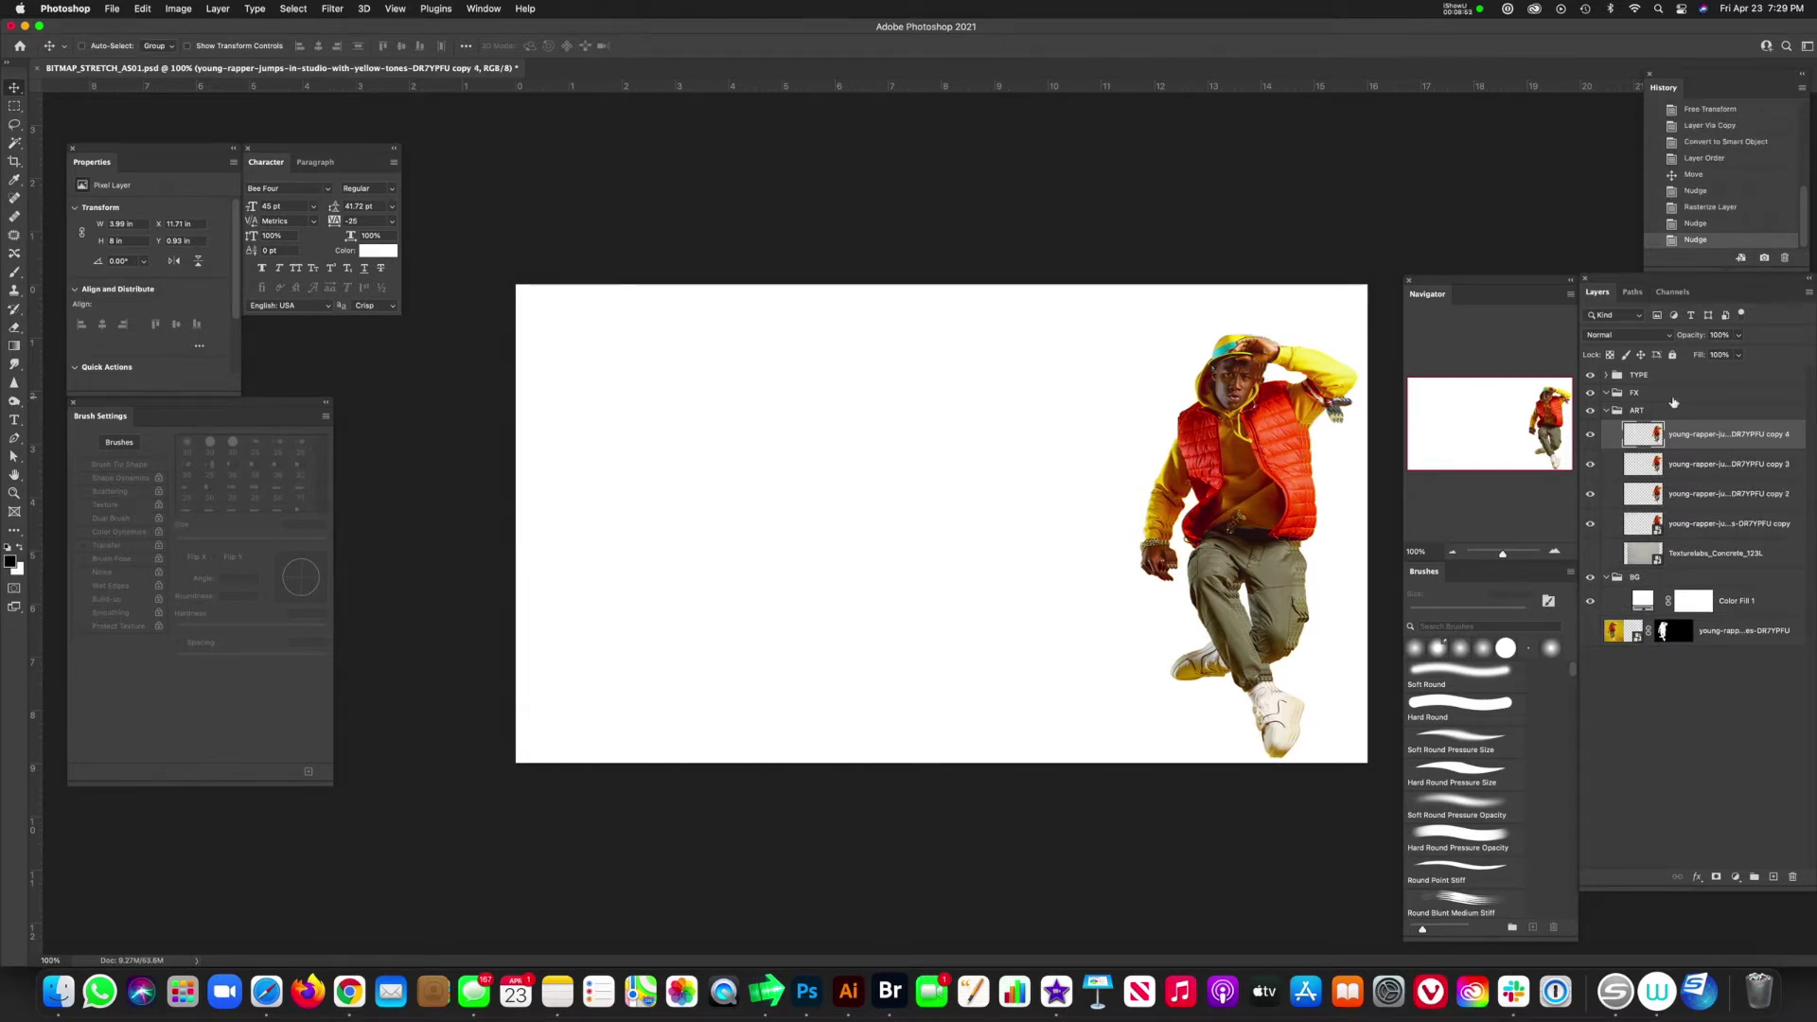
key(alt+shift+Left)
key(alt+shift+Left)
key(alt+shift+Left)
key(alt+shift+Left)
key(alt+shift+Left)
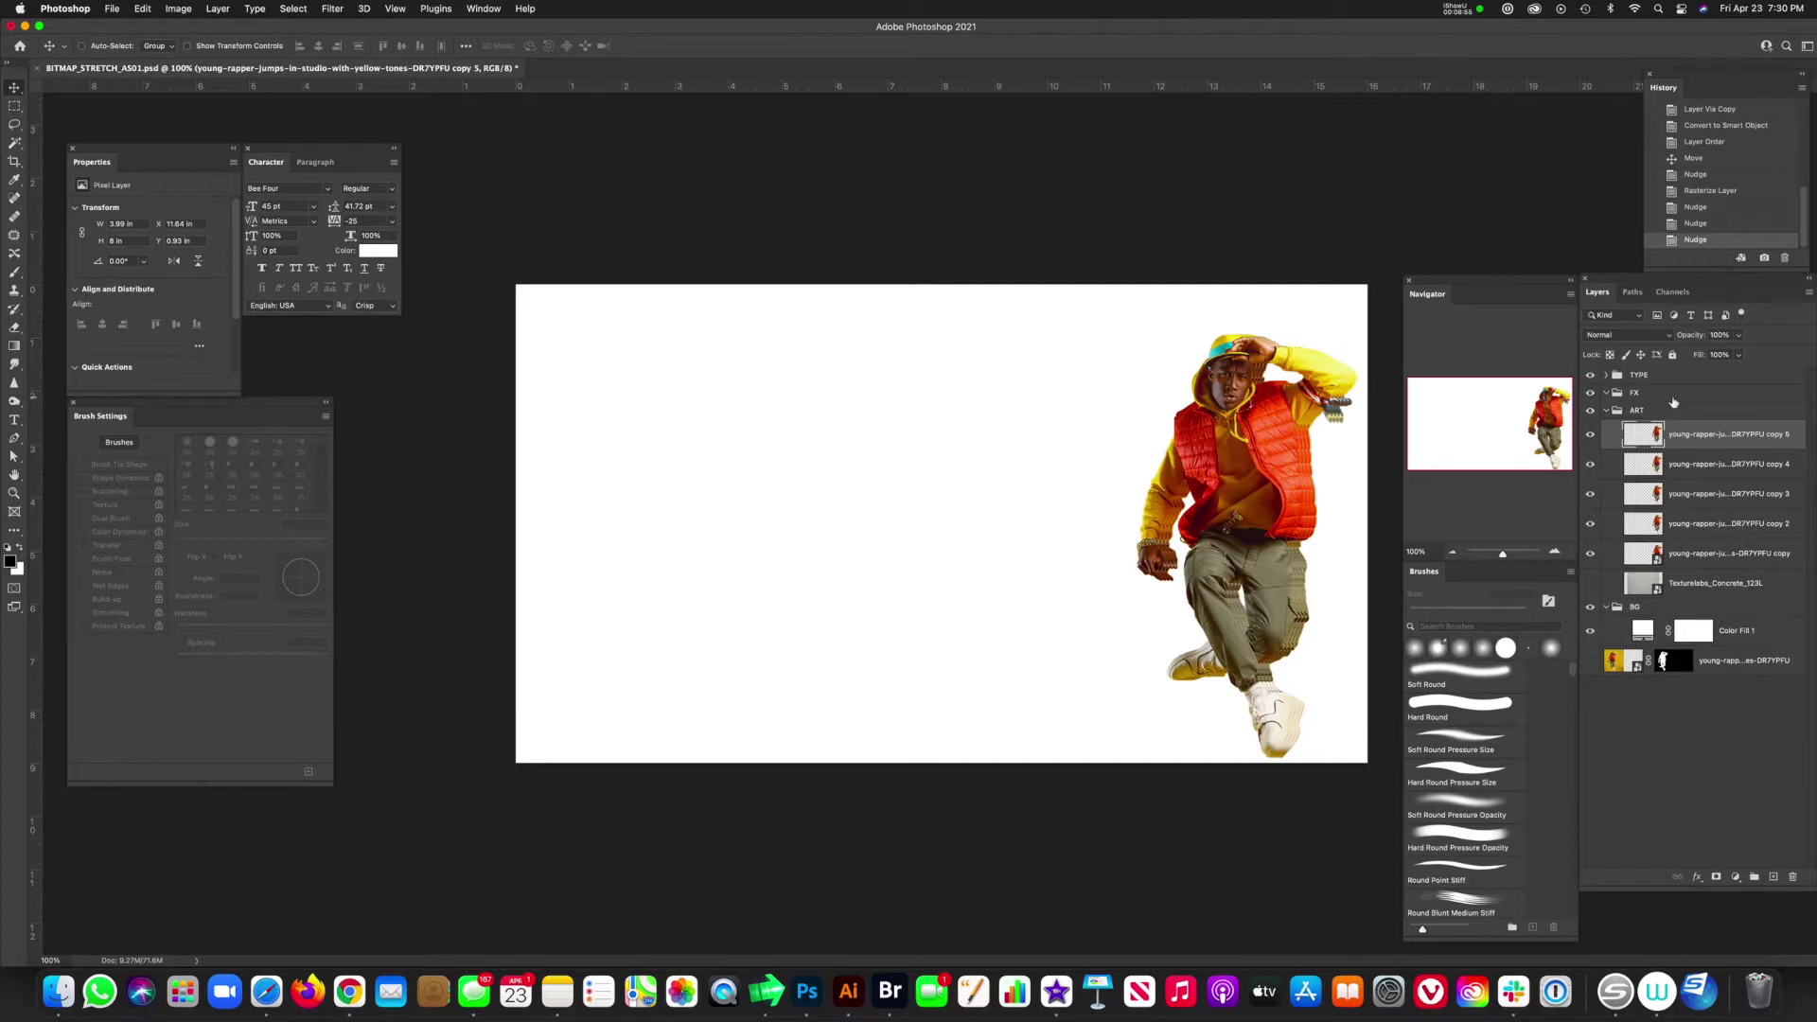
key(alt+shift+Left)
key(alt+shift+Left)
key(alt+shift+Left)
key(alt+shift+Left)
key(alt+shift+Left)
key(alt+shift+Left)
key(alt+shift+Left)
key(alt+shift+Left)
key(alt+shift+Left)
key(alt+shift+Left)
key(alt+shift+Left)
key(alt+shift+Left)
key(alt+shift+Left)
key(alt+shift+Left)
key(alt+shift+Left)
key(alt+shift+Left)
key(alt+shift+Left)
key(alt+shift+Left)
key(alt+shift+Left)
key(alt+shift+Left)
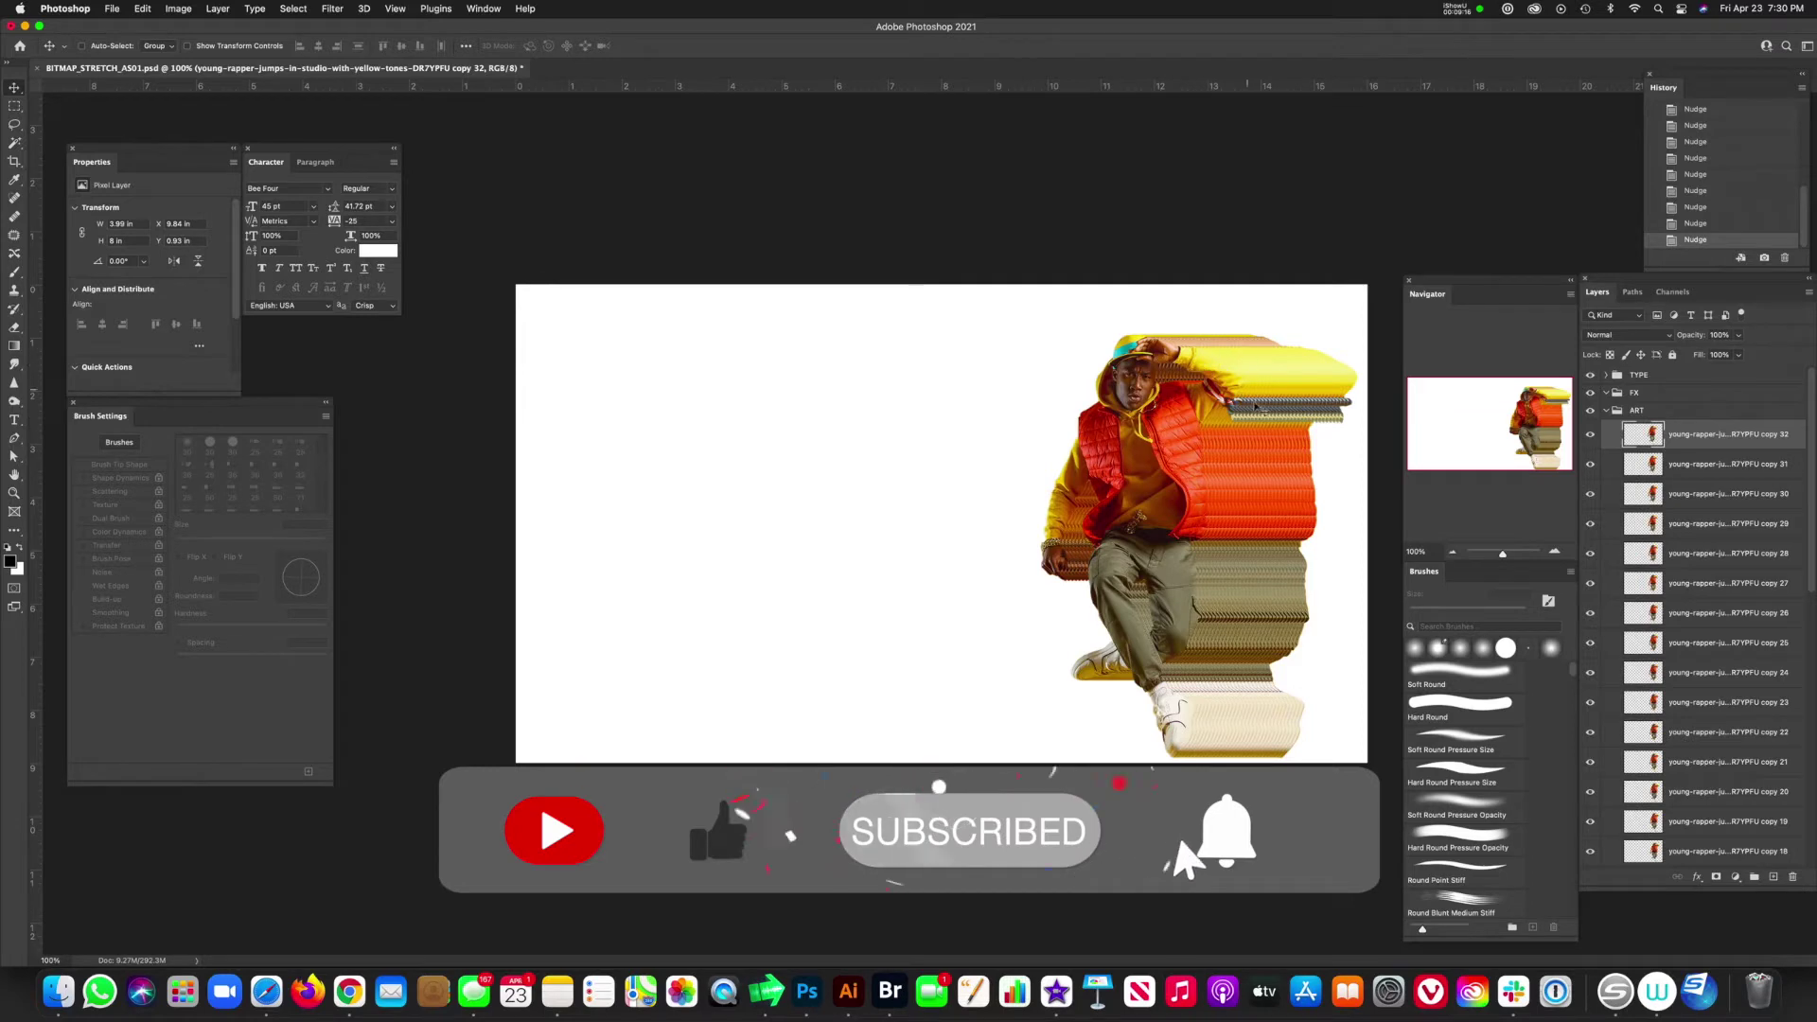
click(1700, 465)
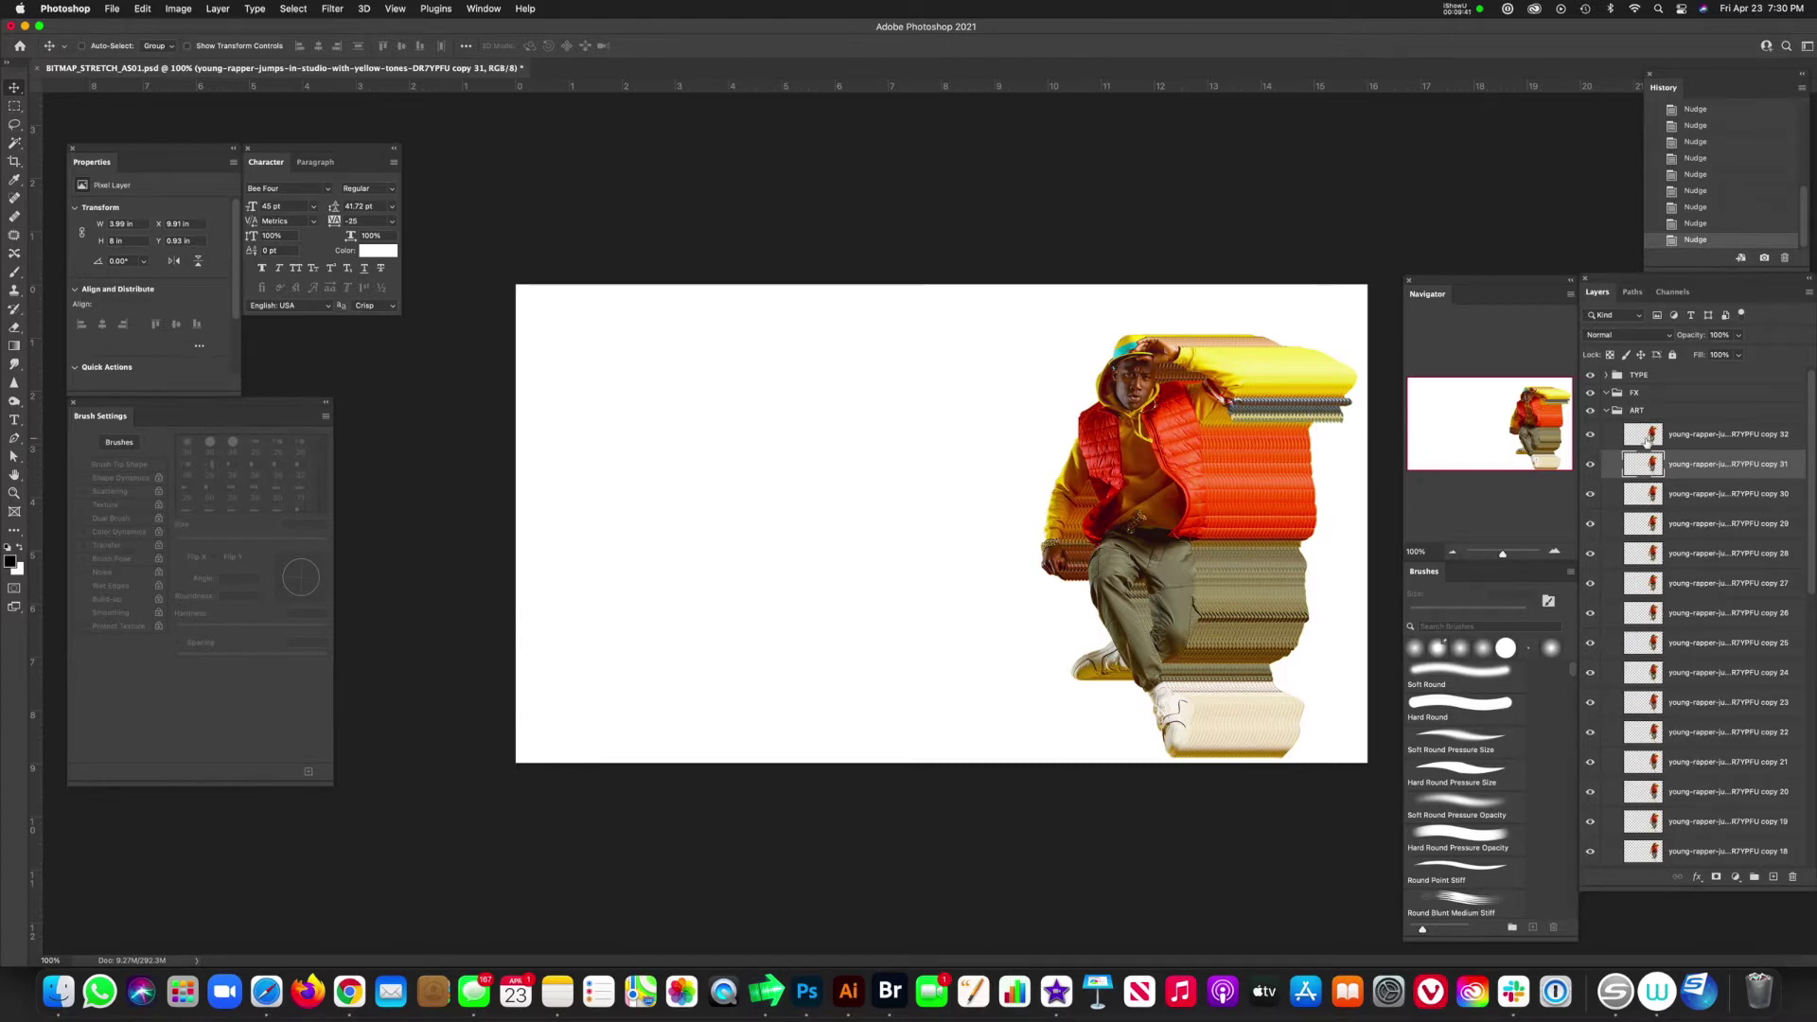
double_click(1646, 439)
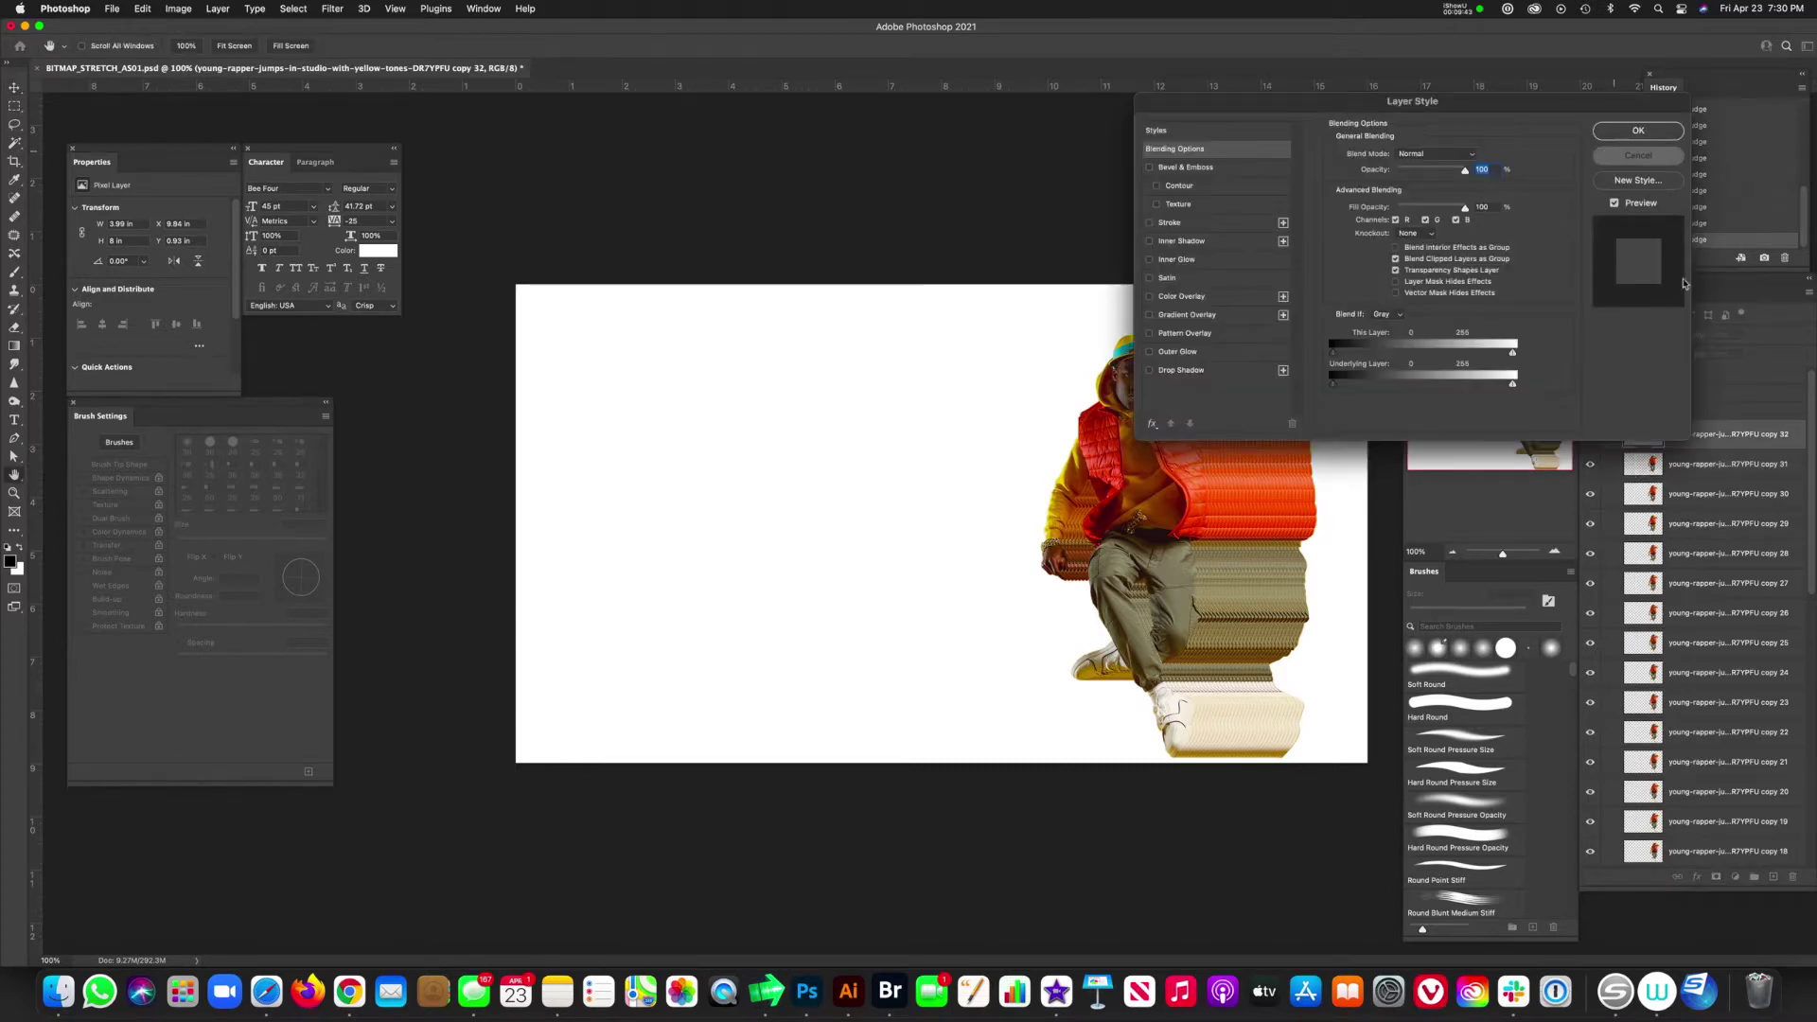
click(1629, 155)
- Merge the rasterized layers from copy 31 down to copy 2 into one layer, keeping copy 32 and the Smart Object separate
click(1651, 465)
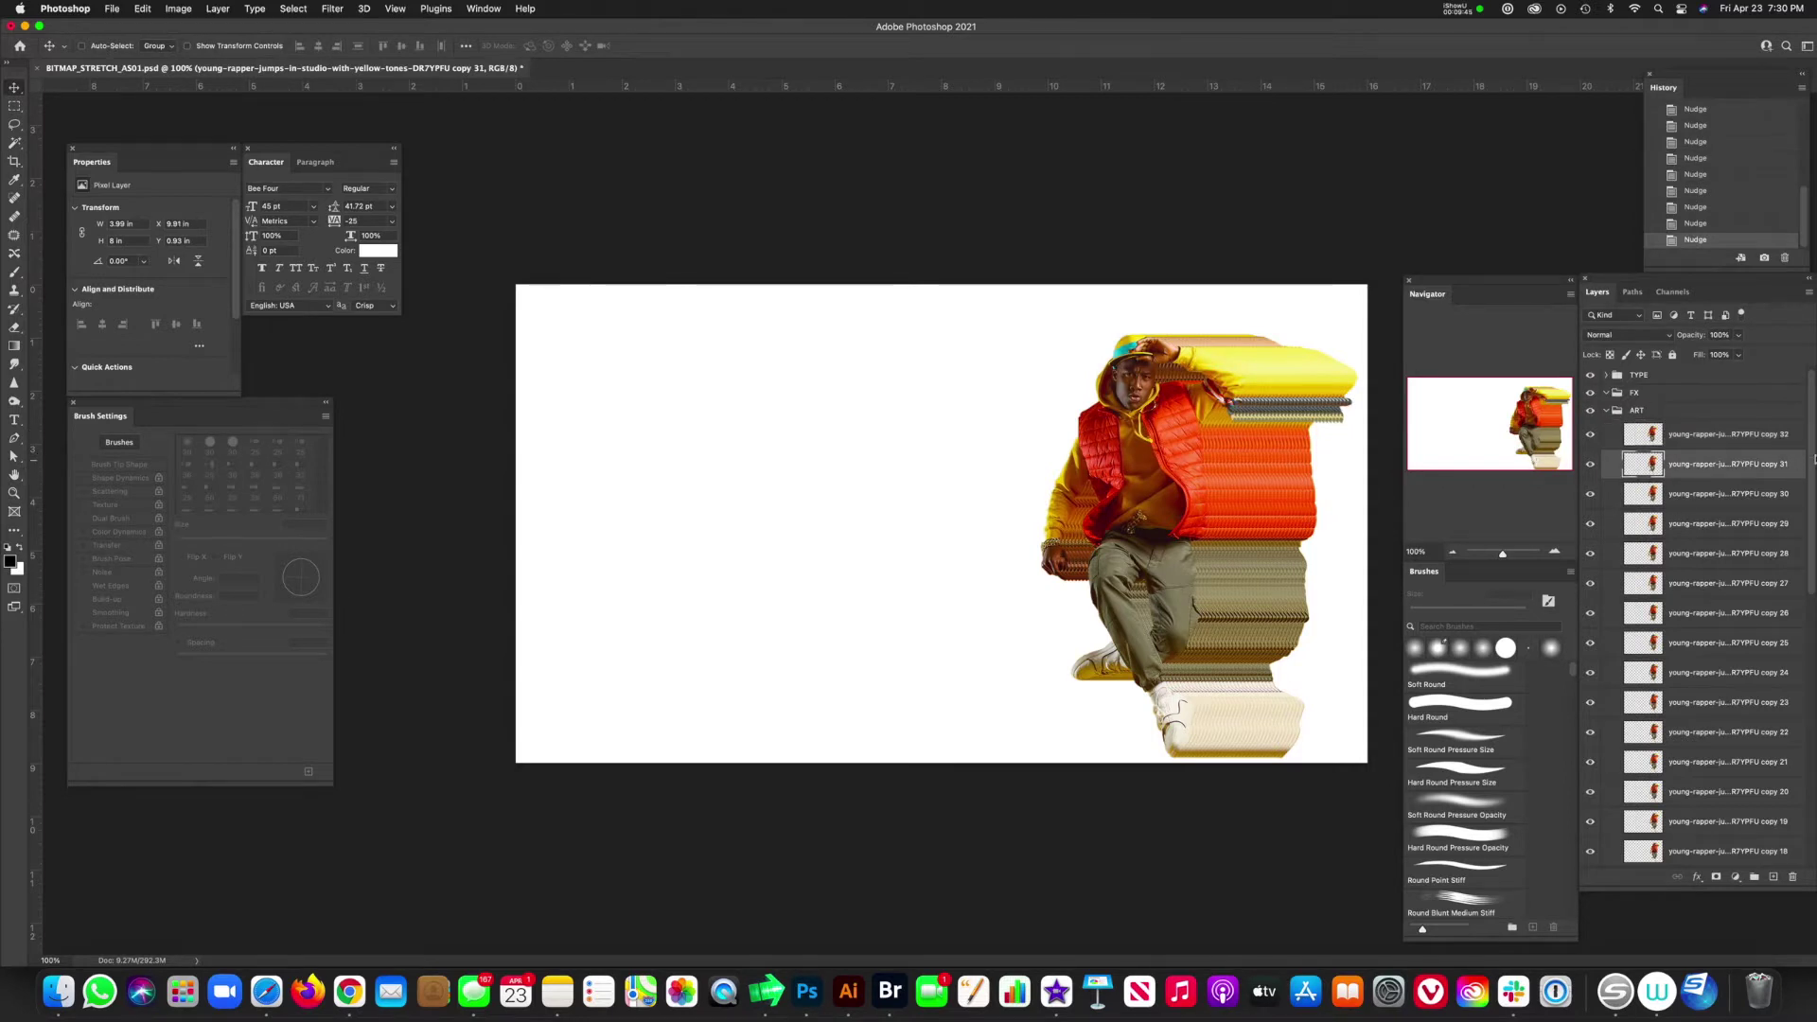
drag(1808, 470, 1814, 745)
scroll(1726, 662, down, 3)
shift+click(1726, 718)
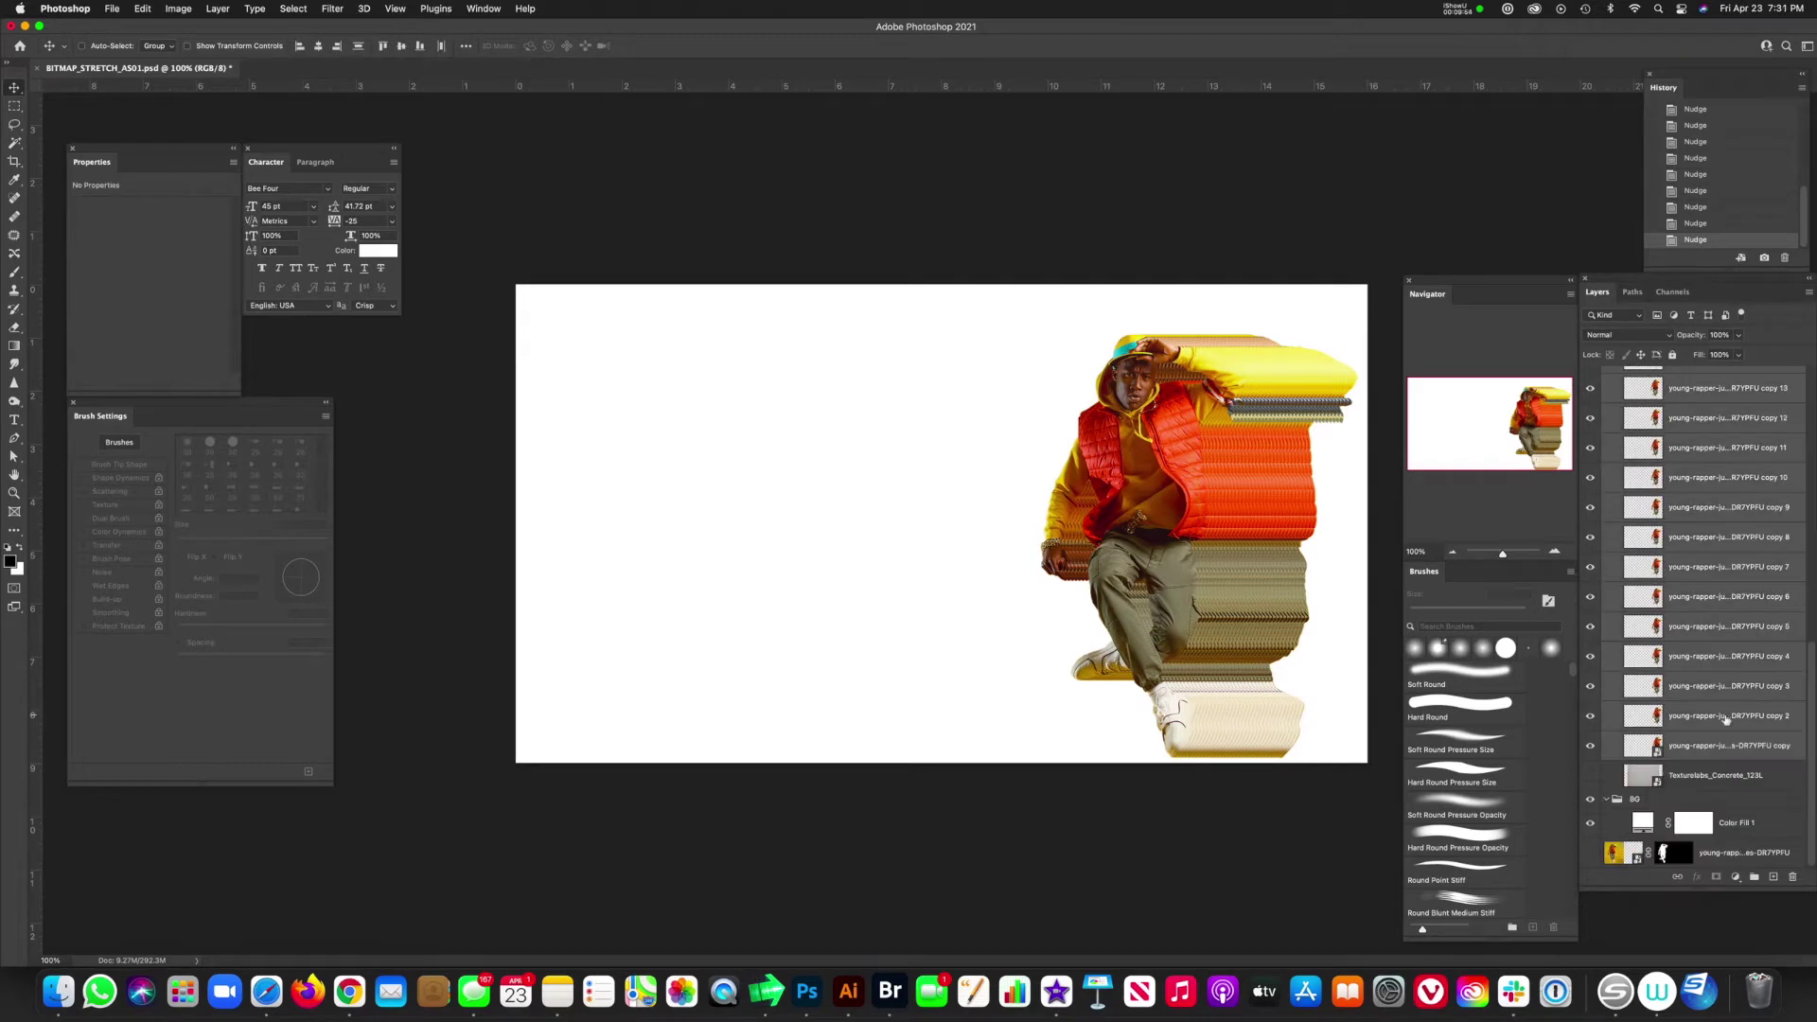
right_click(1715, 644)
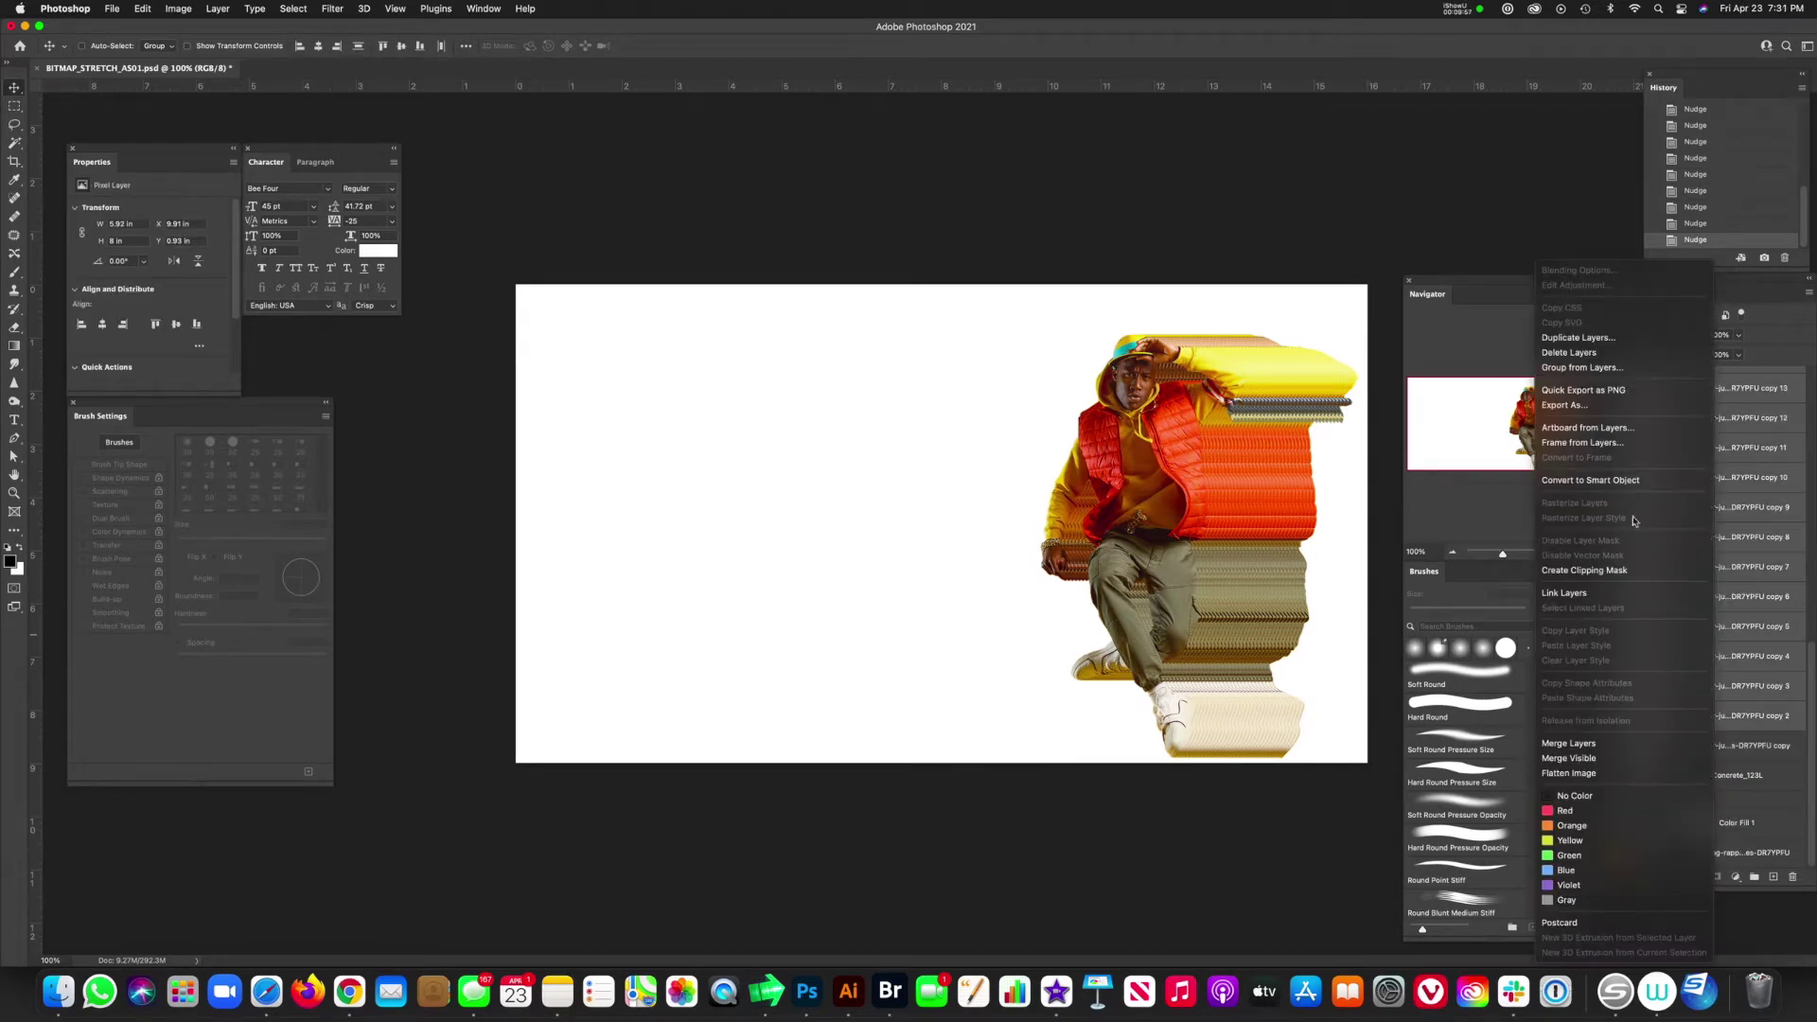
click(1631, 750)
key(super+r)
key(super+r)
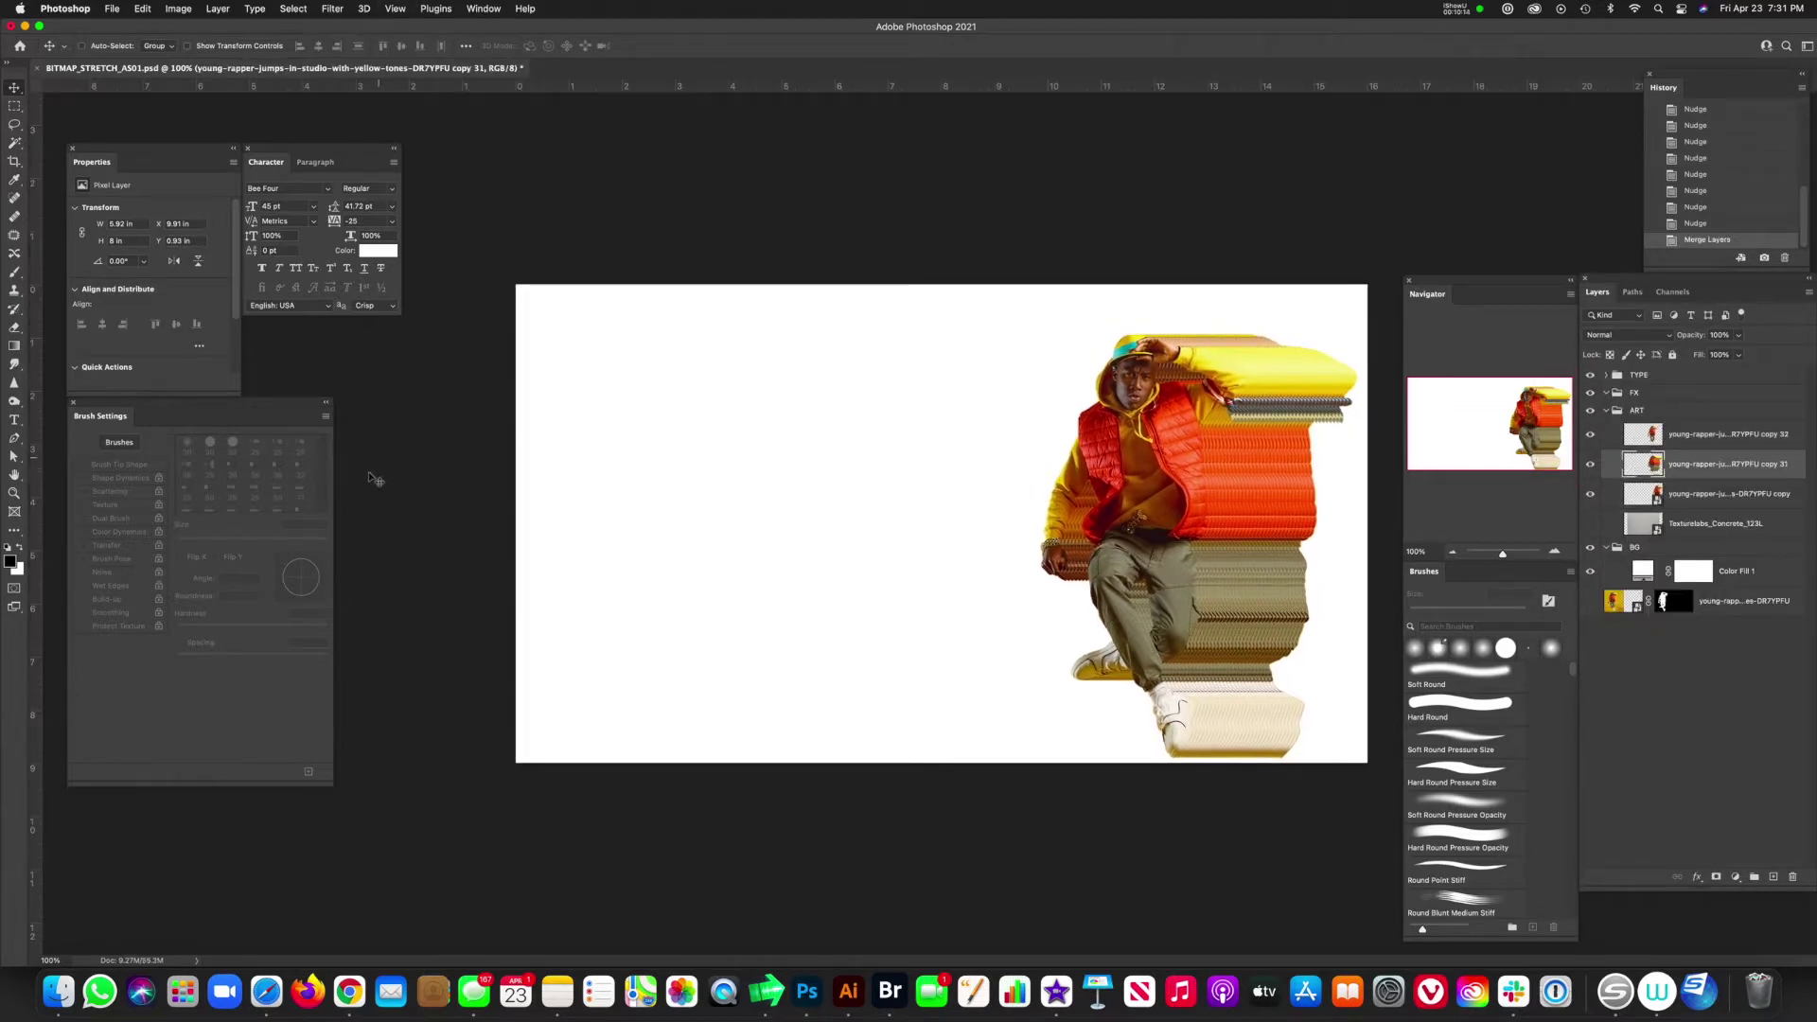
- Place a vertical guide through the trail at about 13.8 in and copy a full-height, 0.01 in wide sliver of the merged trail to a new layer
drag(38, 579, 1251, 437)
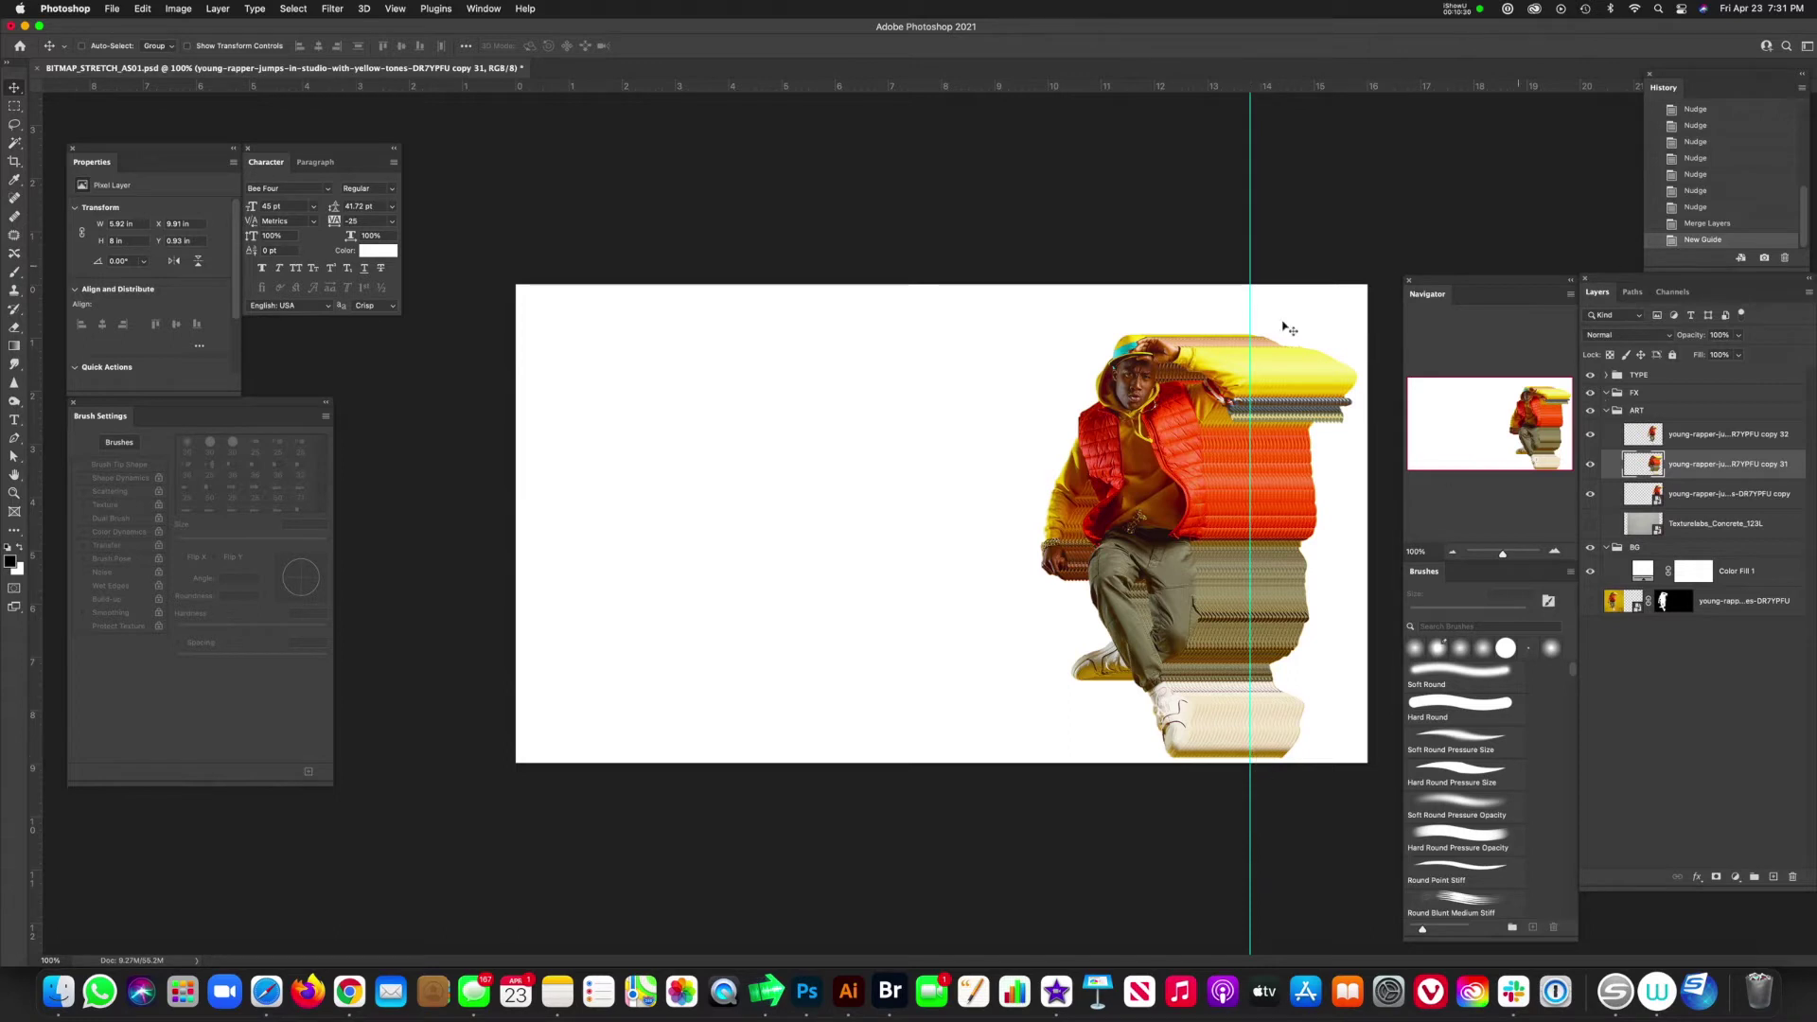
click(15, 107)
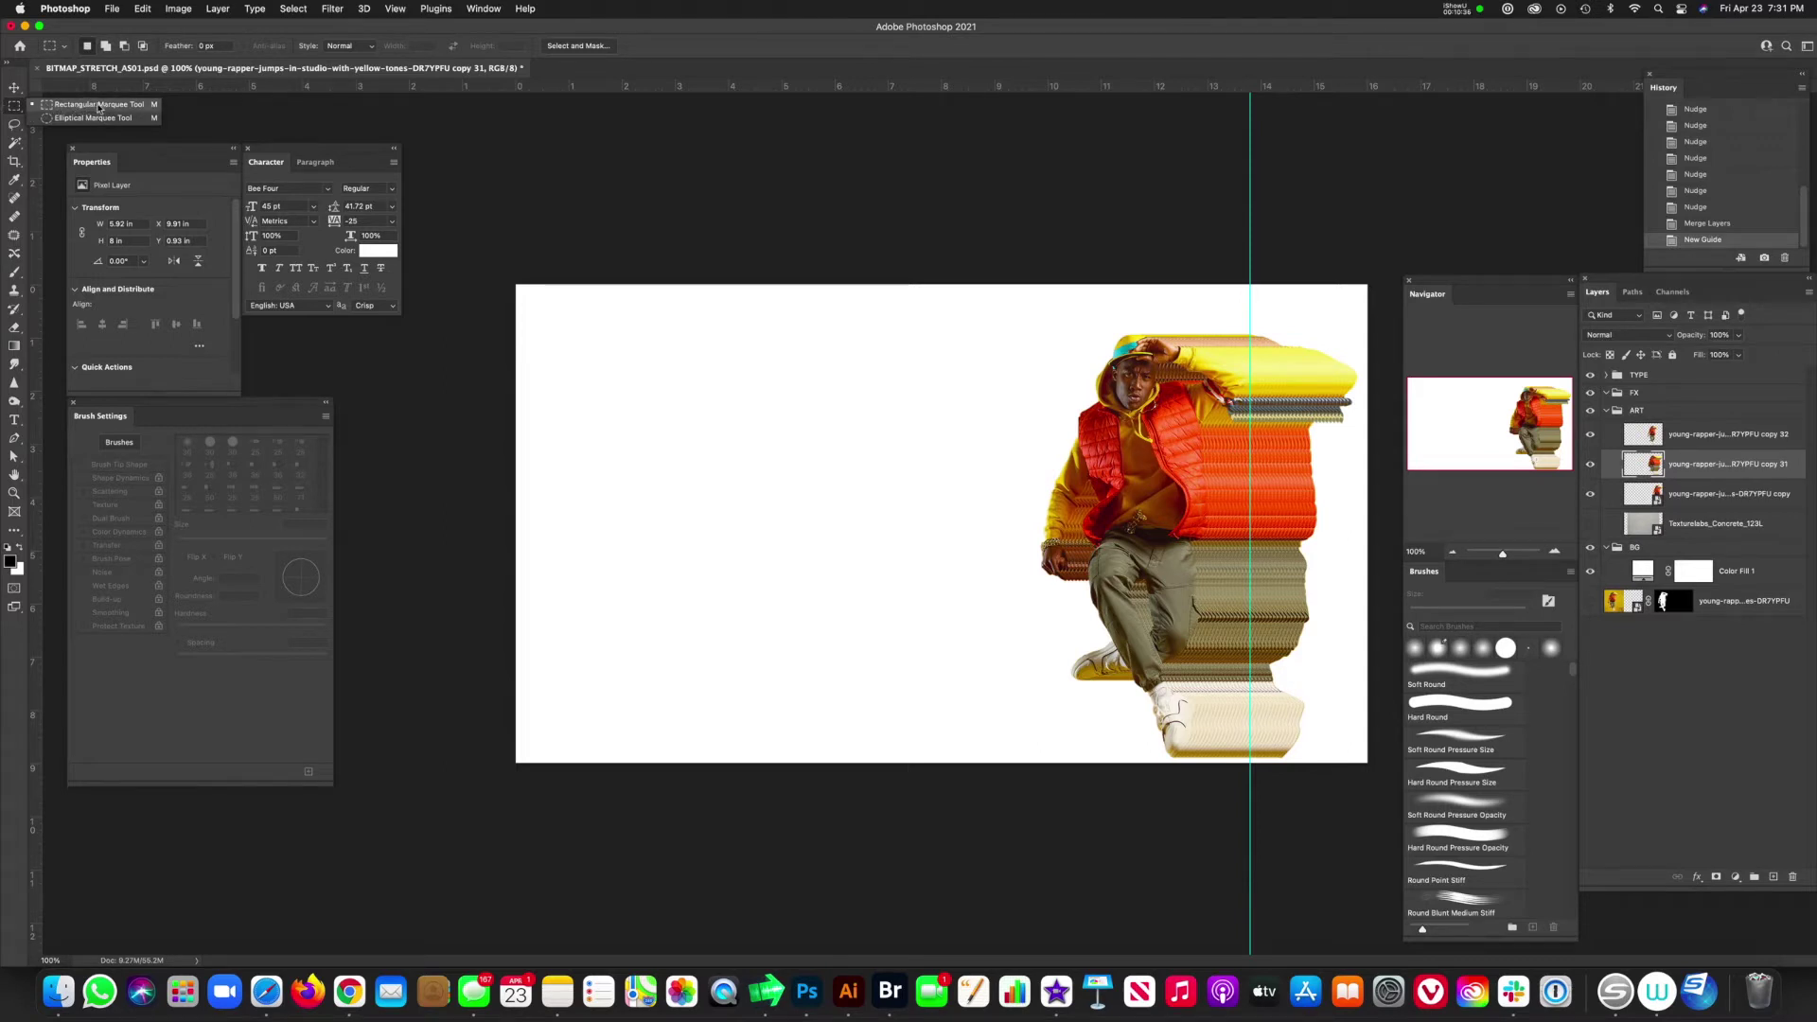
drag(1249, 293, 1250, 779)
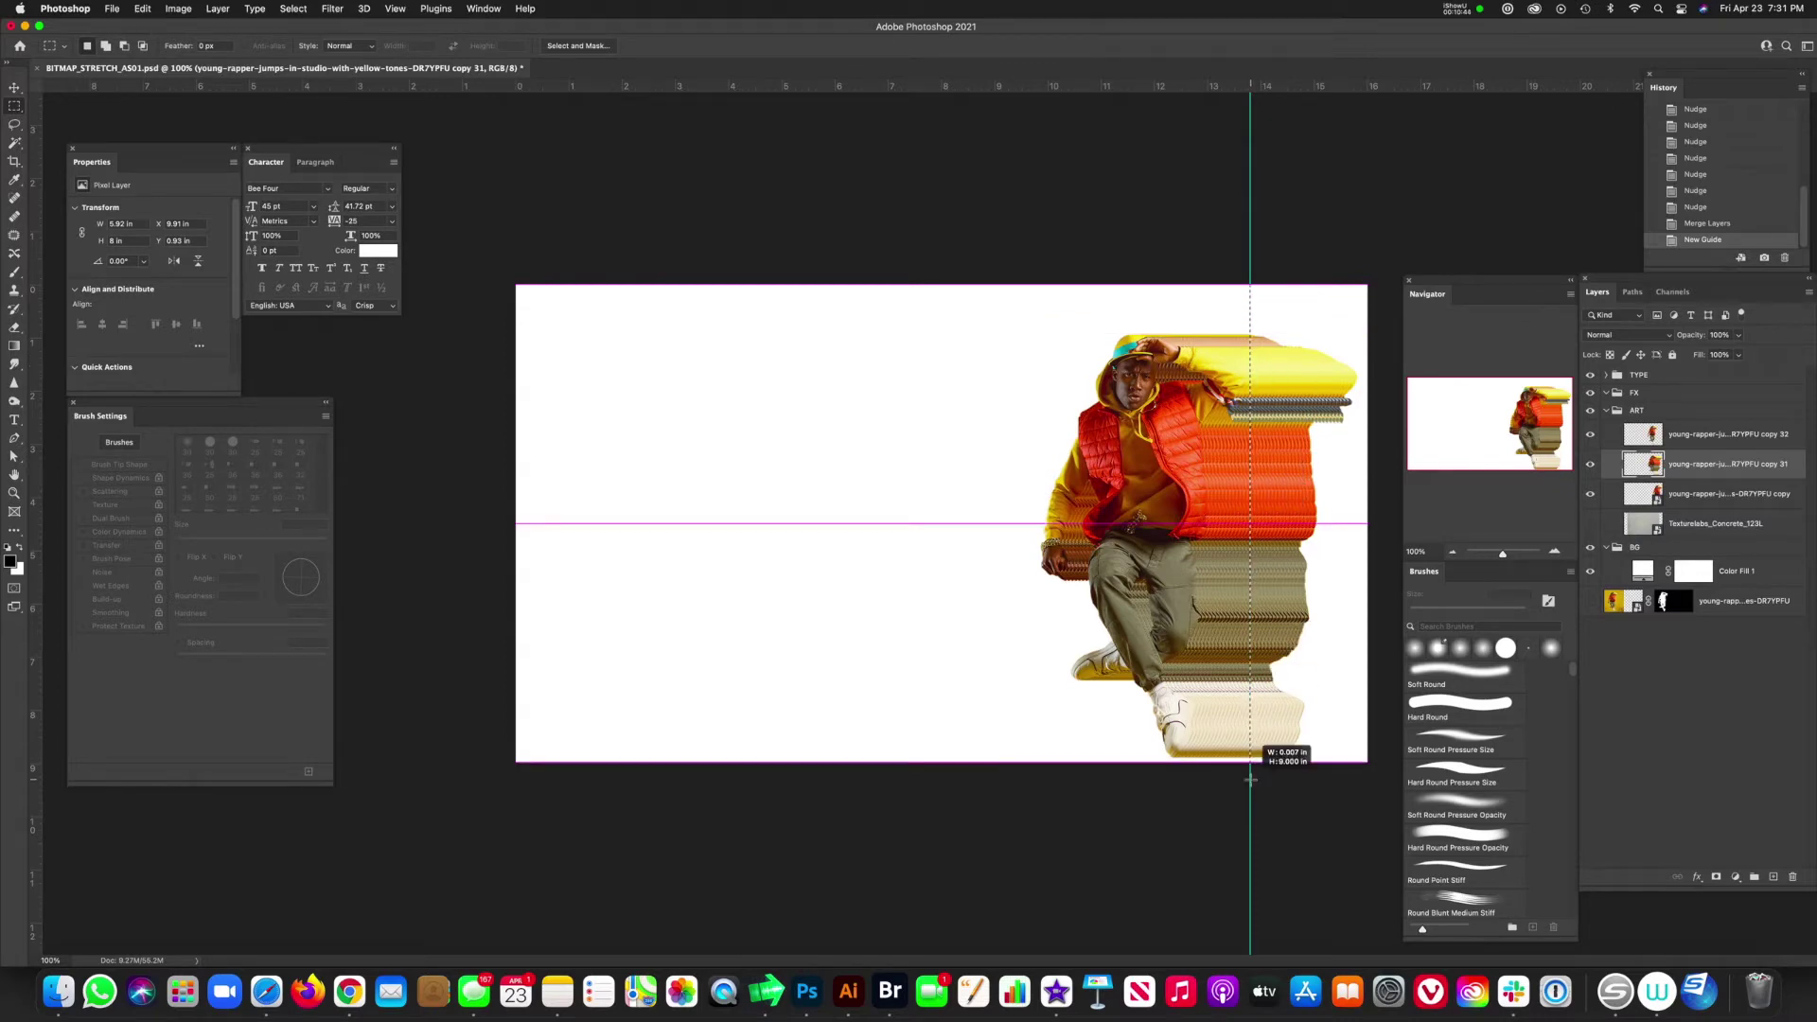
drag(1250, 778, 1251, 779)
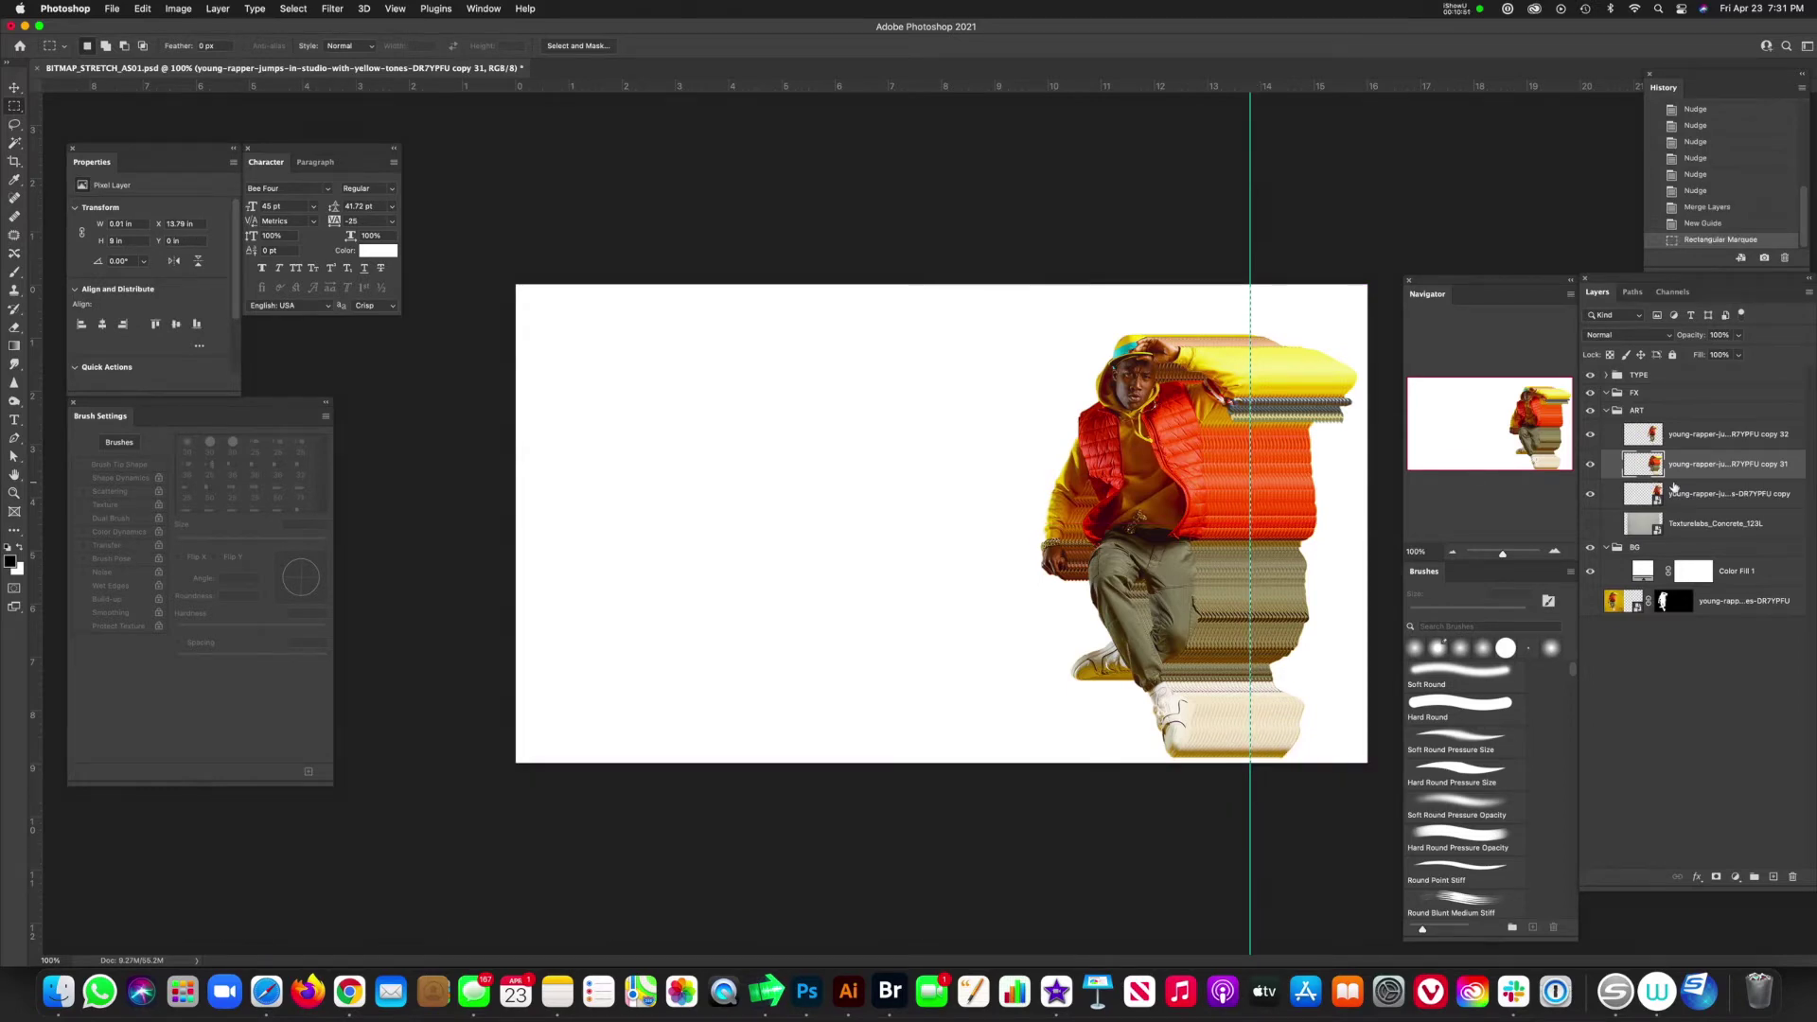
key(super+j)
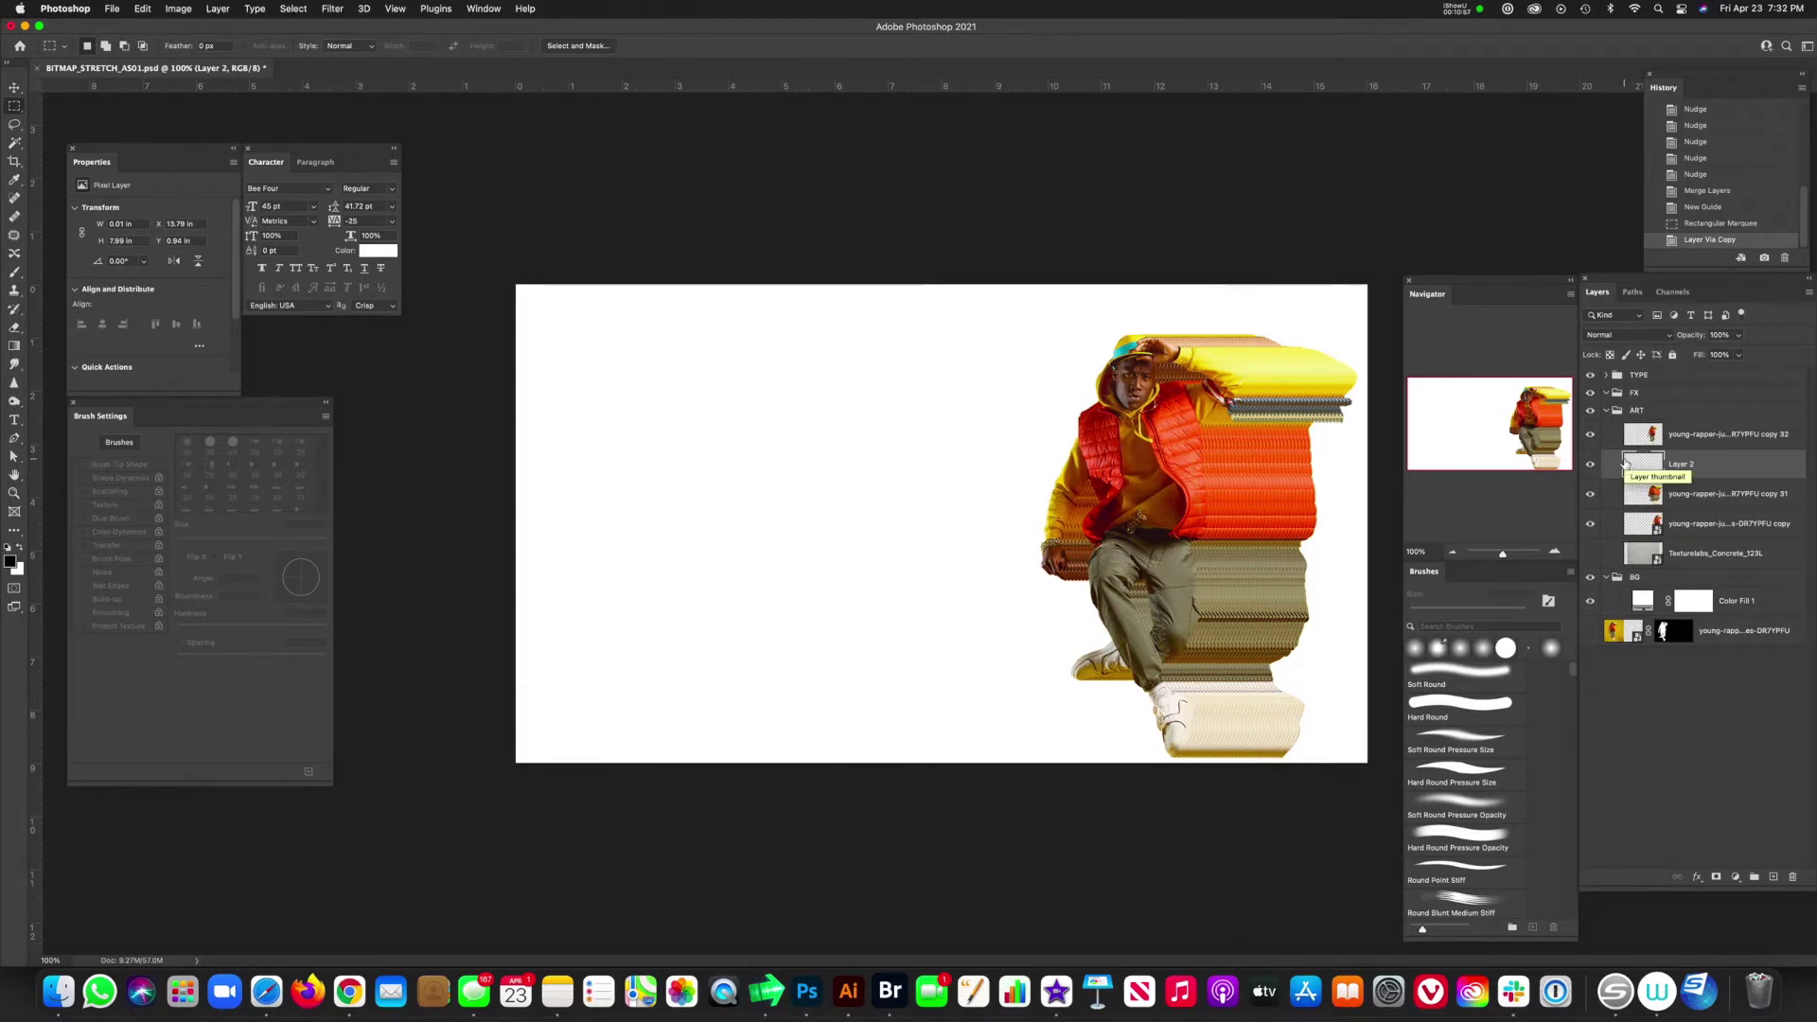
- Place the sliver layer above copy 32 and hide copy 32, copy 31 and the Smart Object cut-out
mouse_move(1647, 466)
mouse_down()
mouse_move(1647, 427)
mouse_move(1657, 440)
mouse_up()
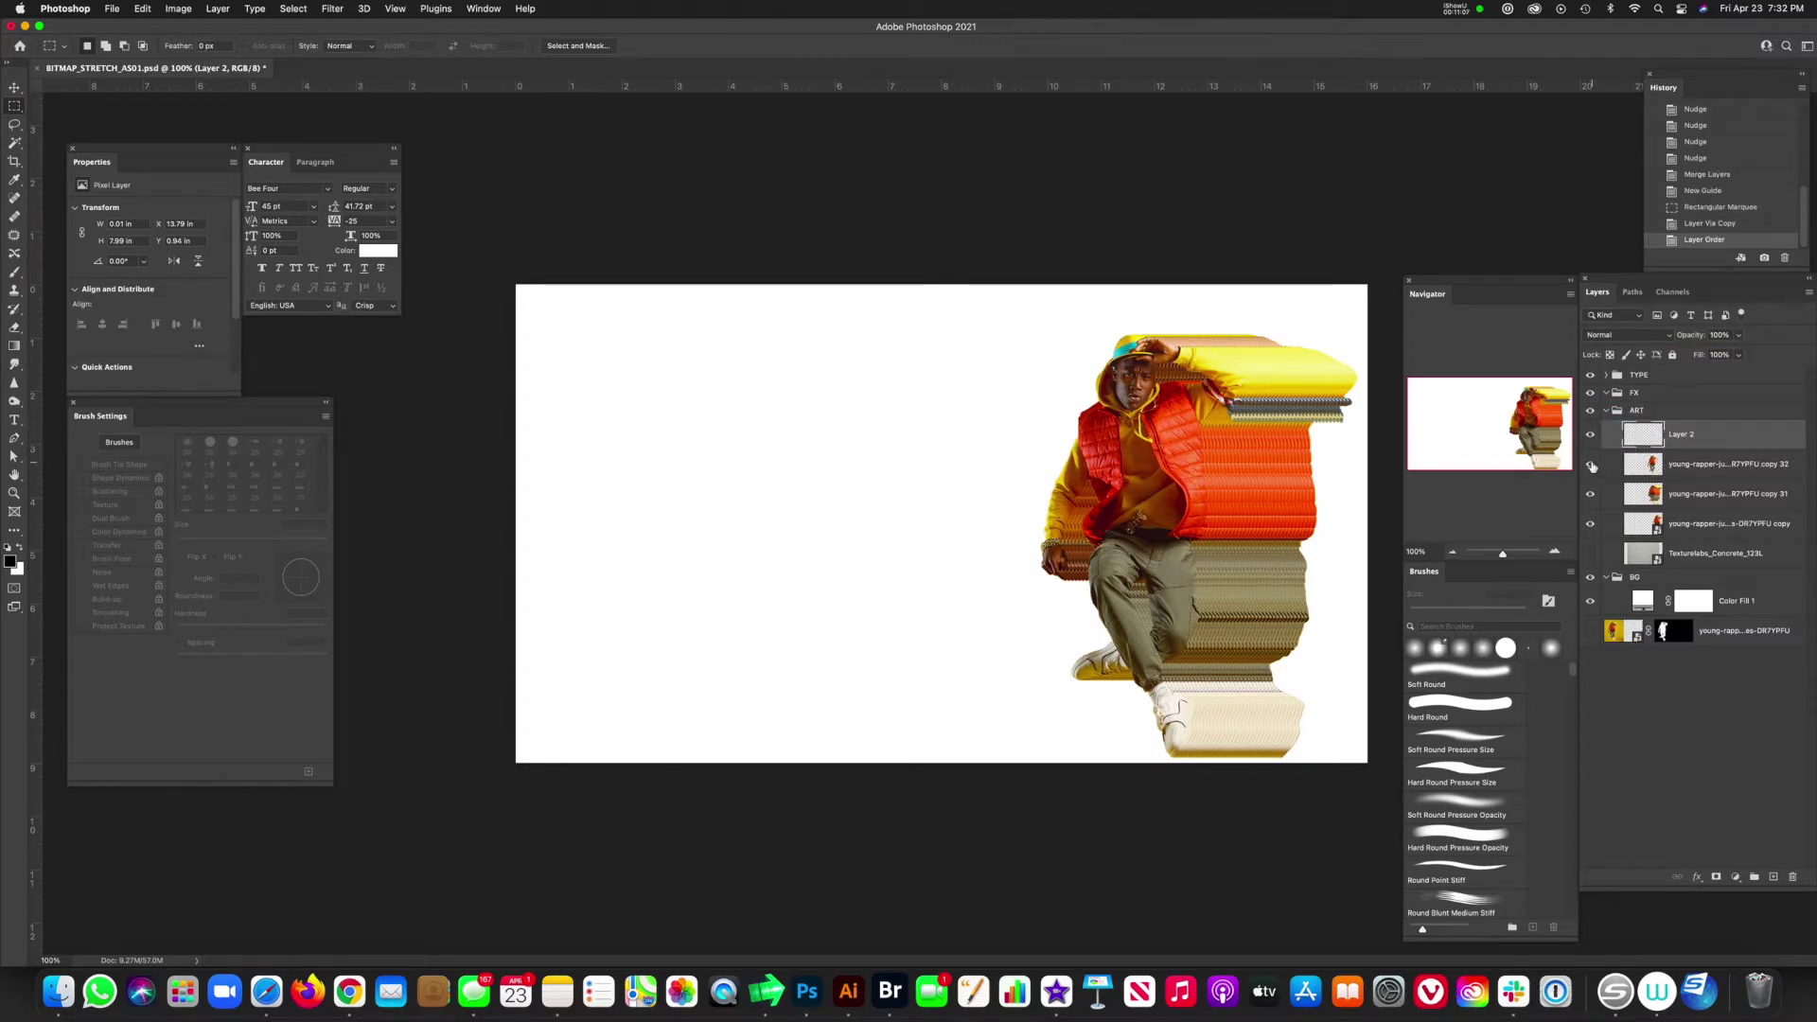
click(1591, 465)
click(1590, 494)
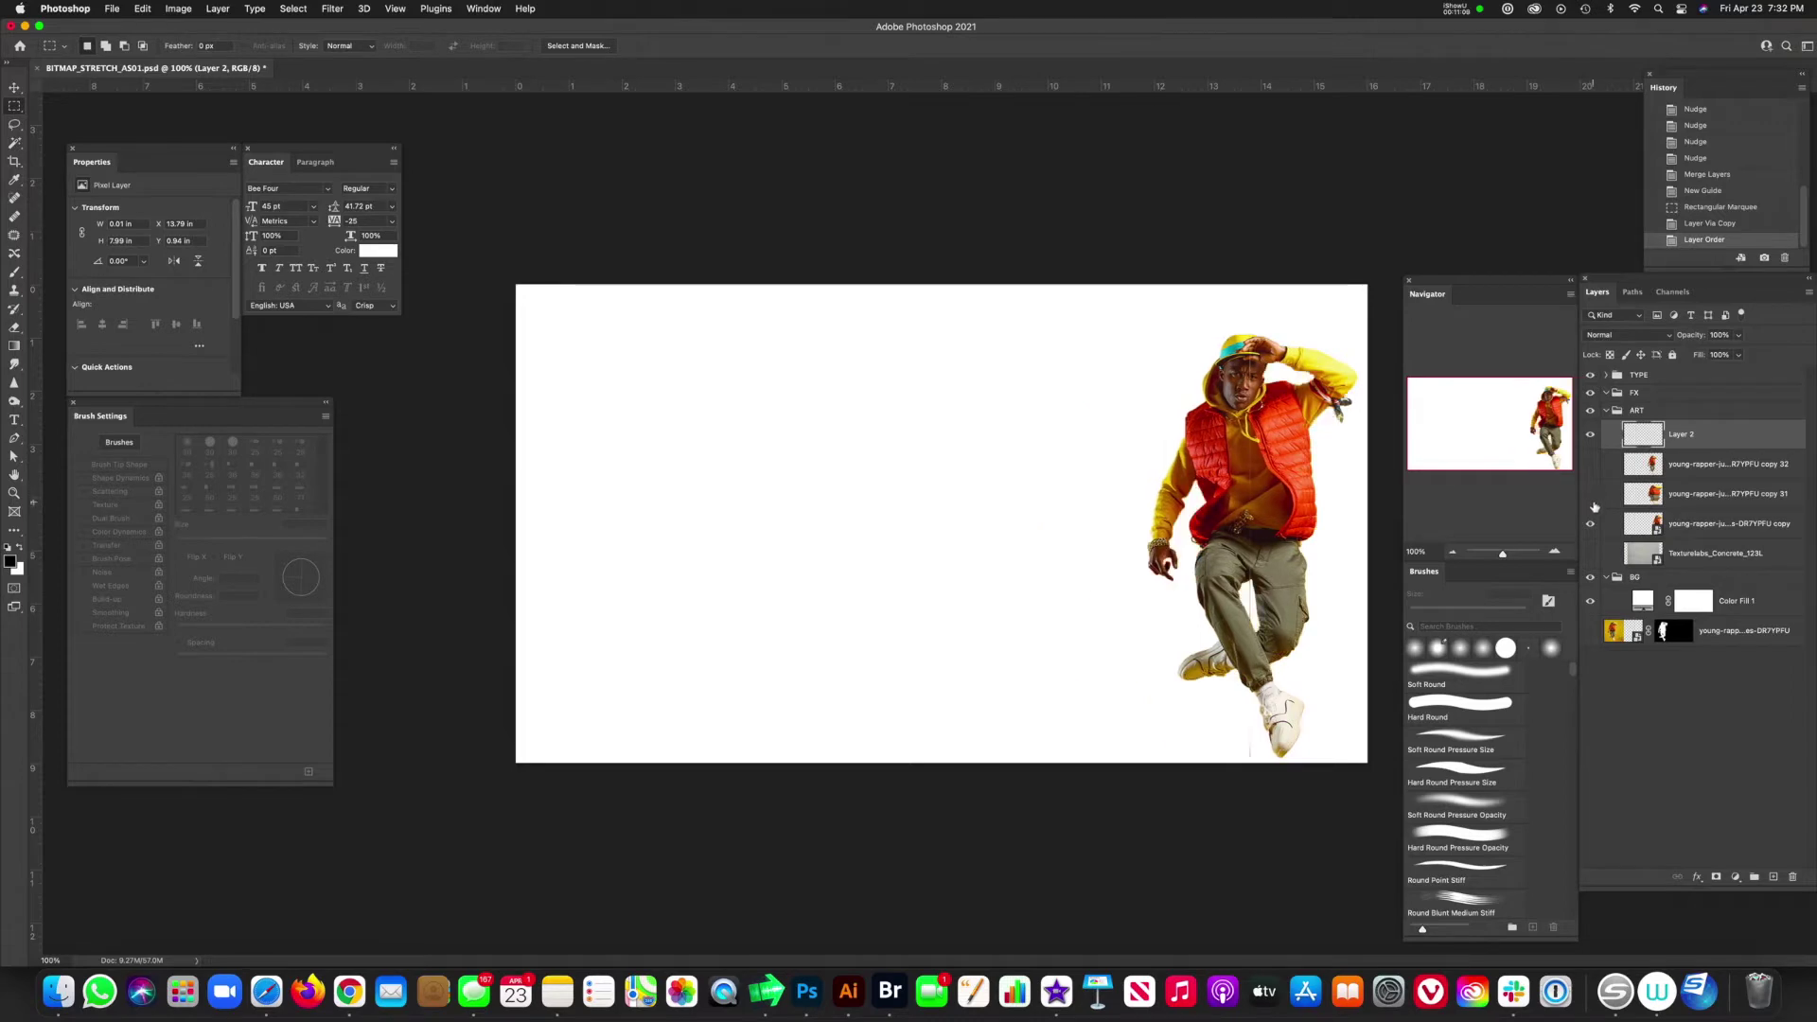
click(1590, 523)
- Stretch the sliver horizontally with Free Transform into a wide colour strip running past the canvas's right edge
key(super+t)
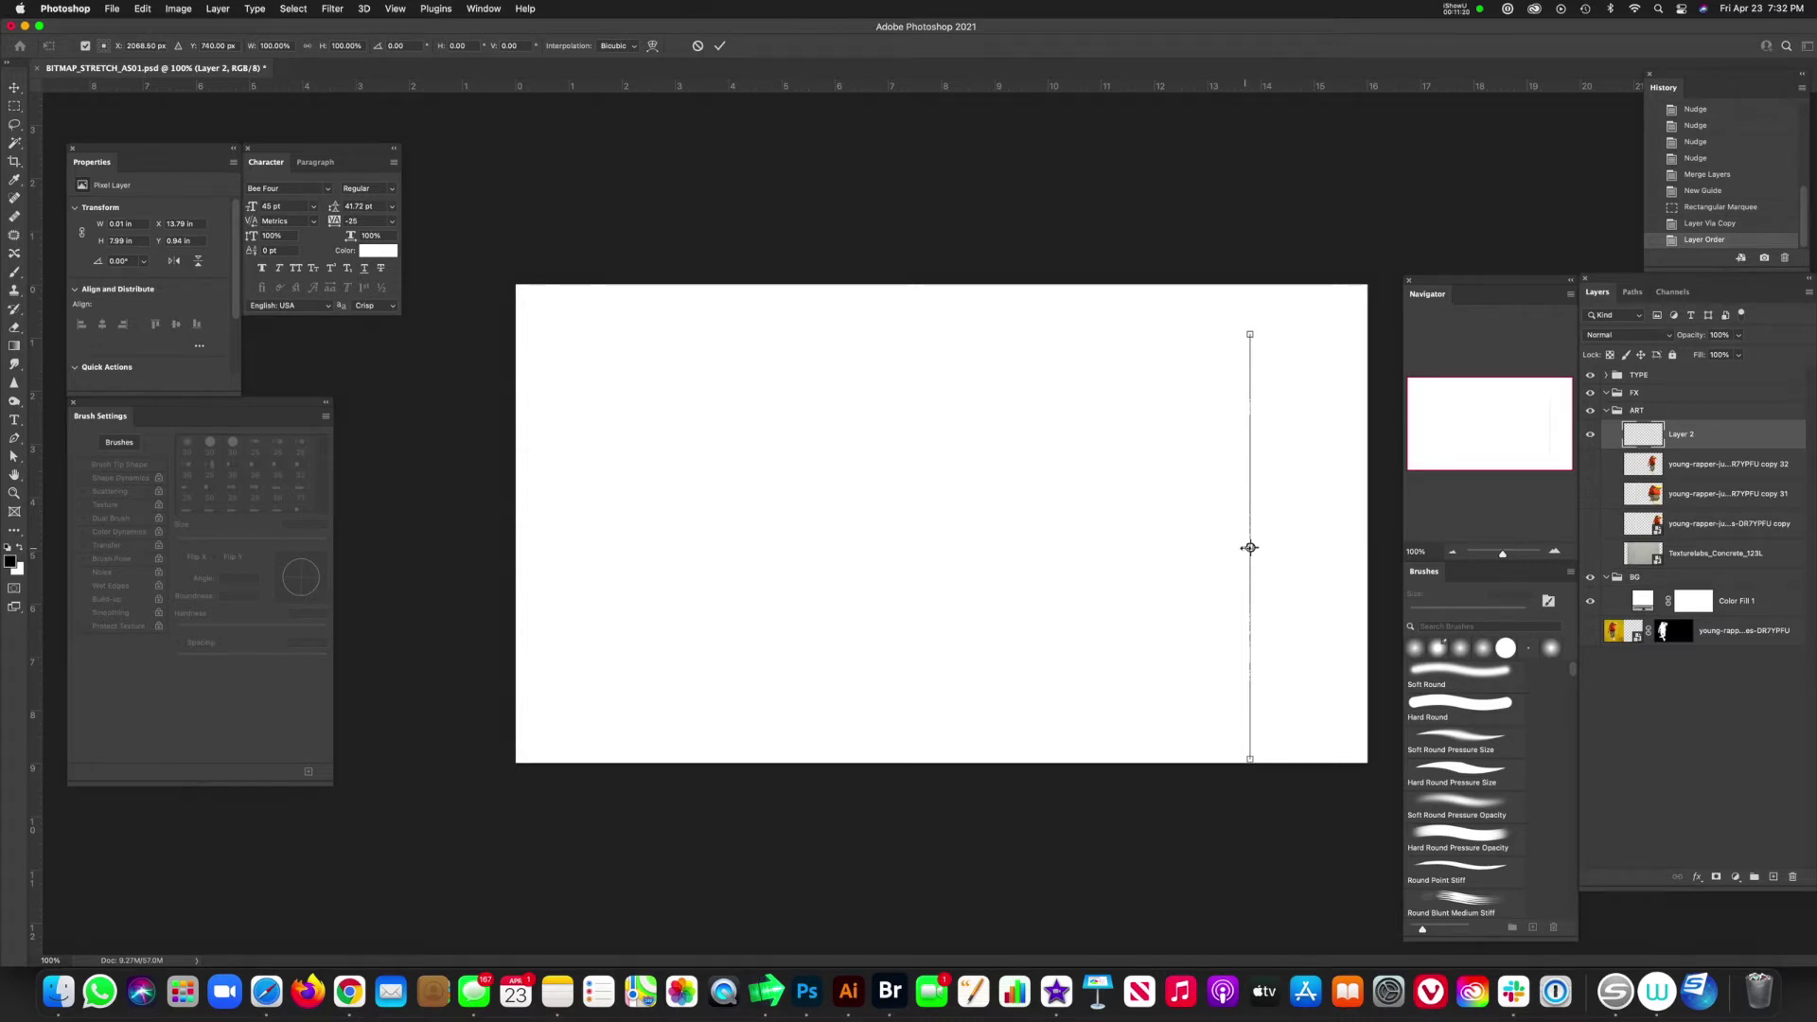
drag(1249, 546, 632, 607)
key(Return)
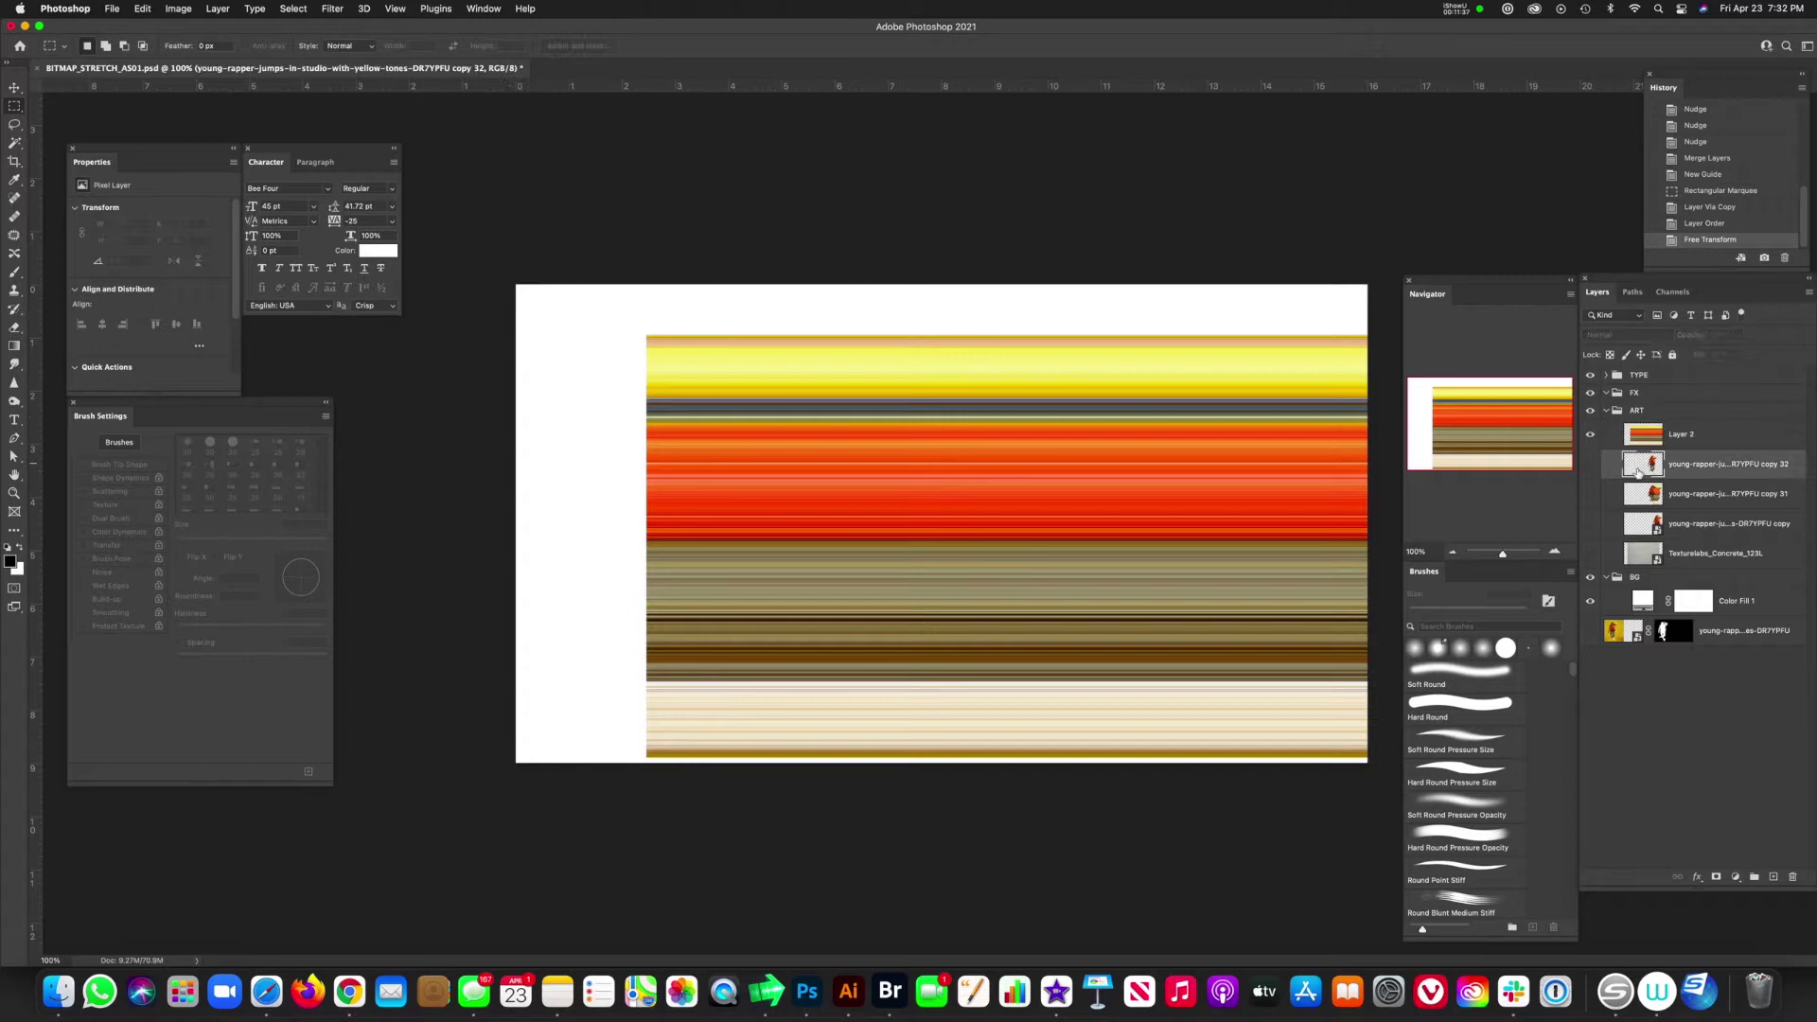
- Undo the last five edits made after stretching the colour strip
key(super+alt+z)
key(super+alt+z)
key(super+alt+z)
key(super+alt+z)
key(super+alt+z)
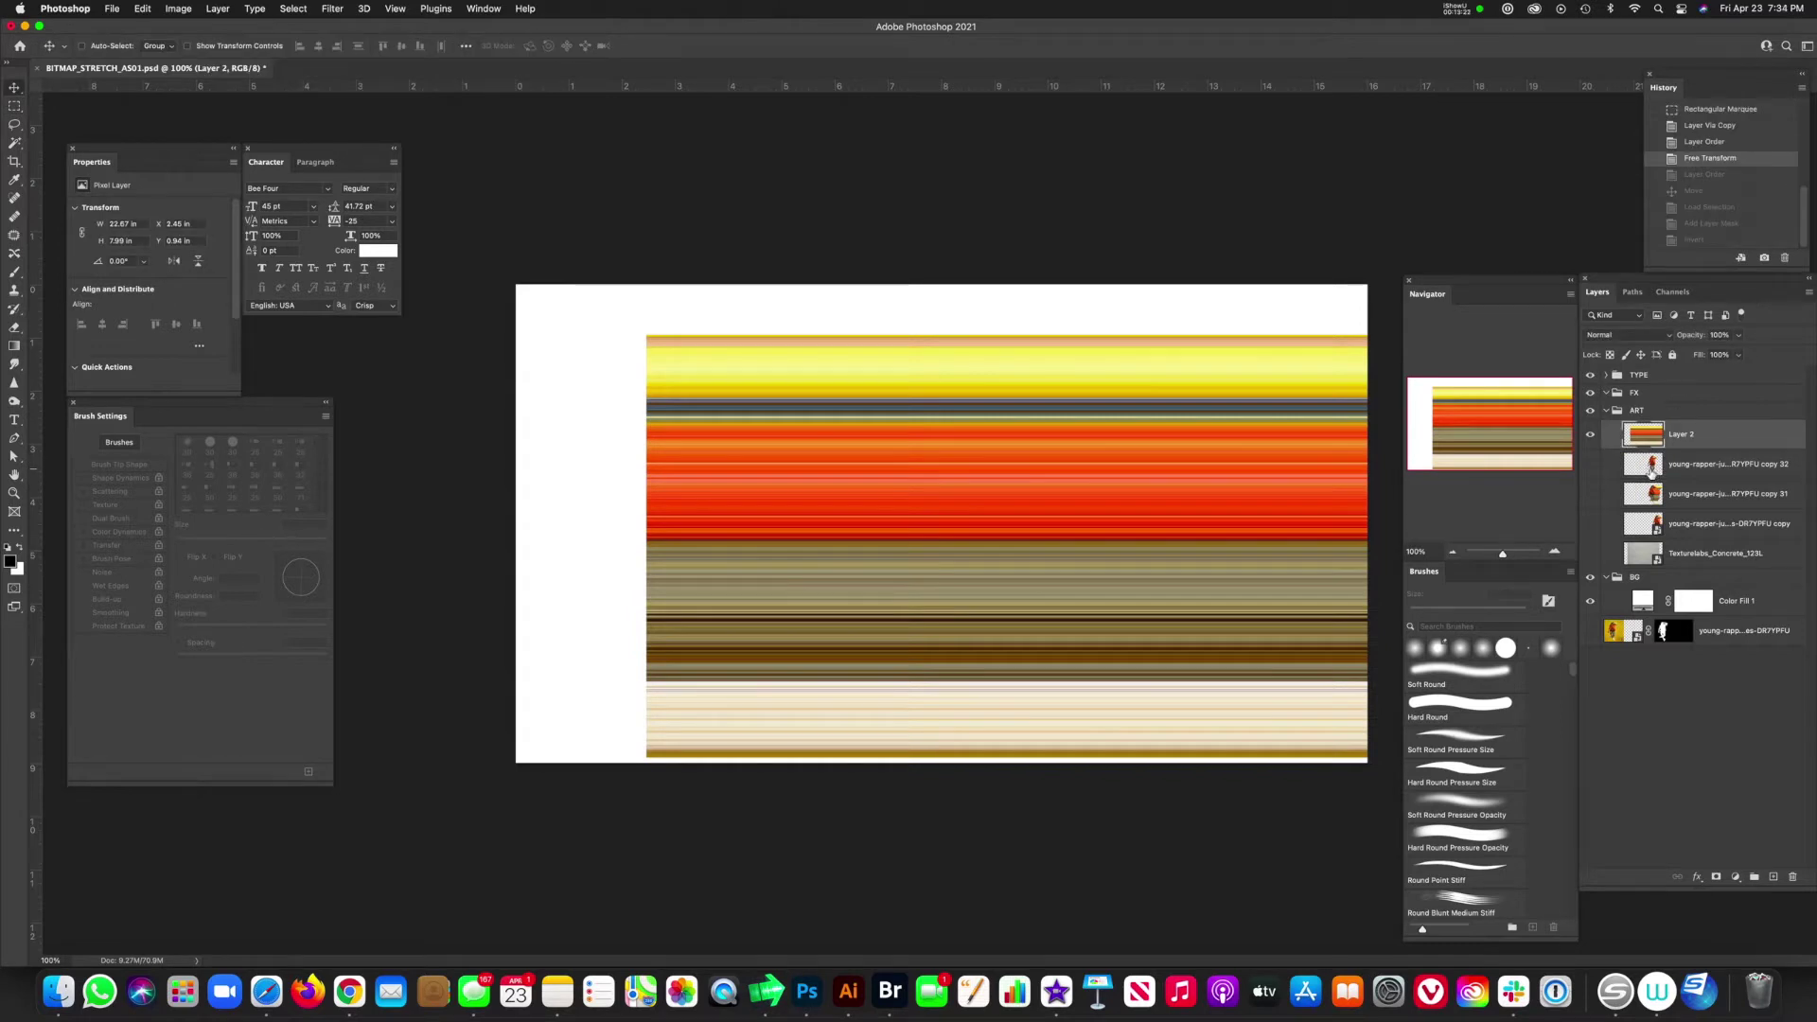
- Show the copy 32 figure, place it above the colour strip layer and move it to the strip's left end
click(1589, 463)
click(1652, 465)
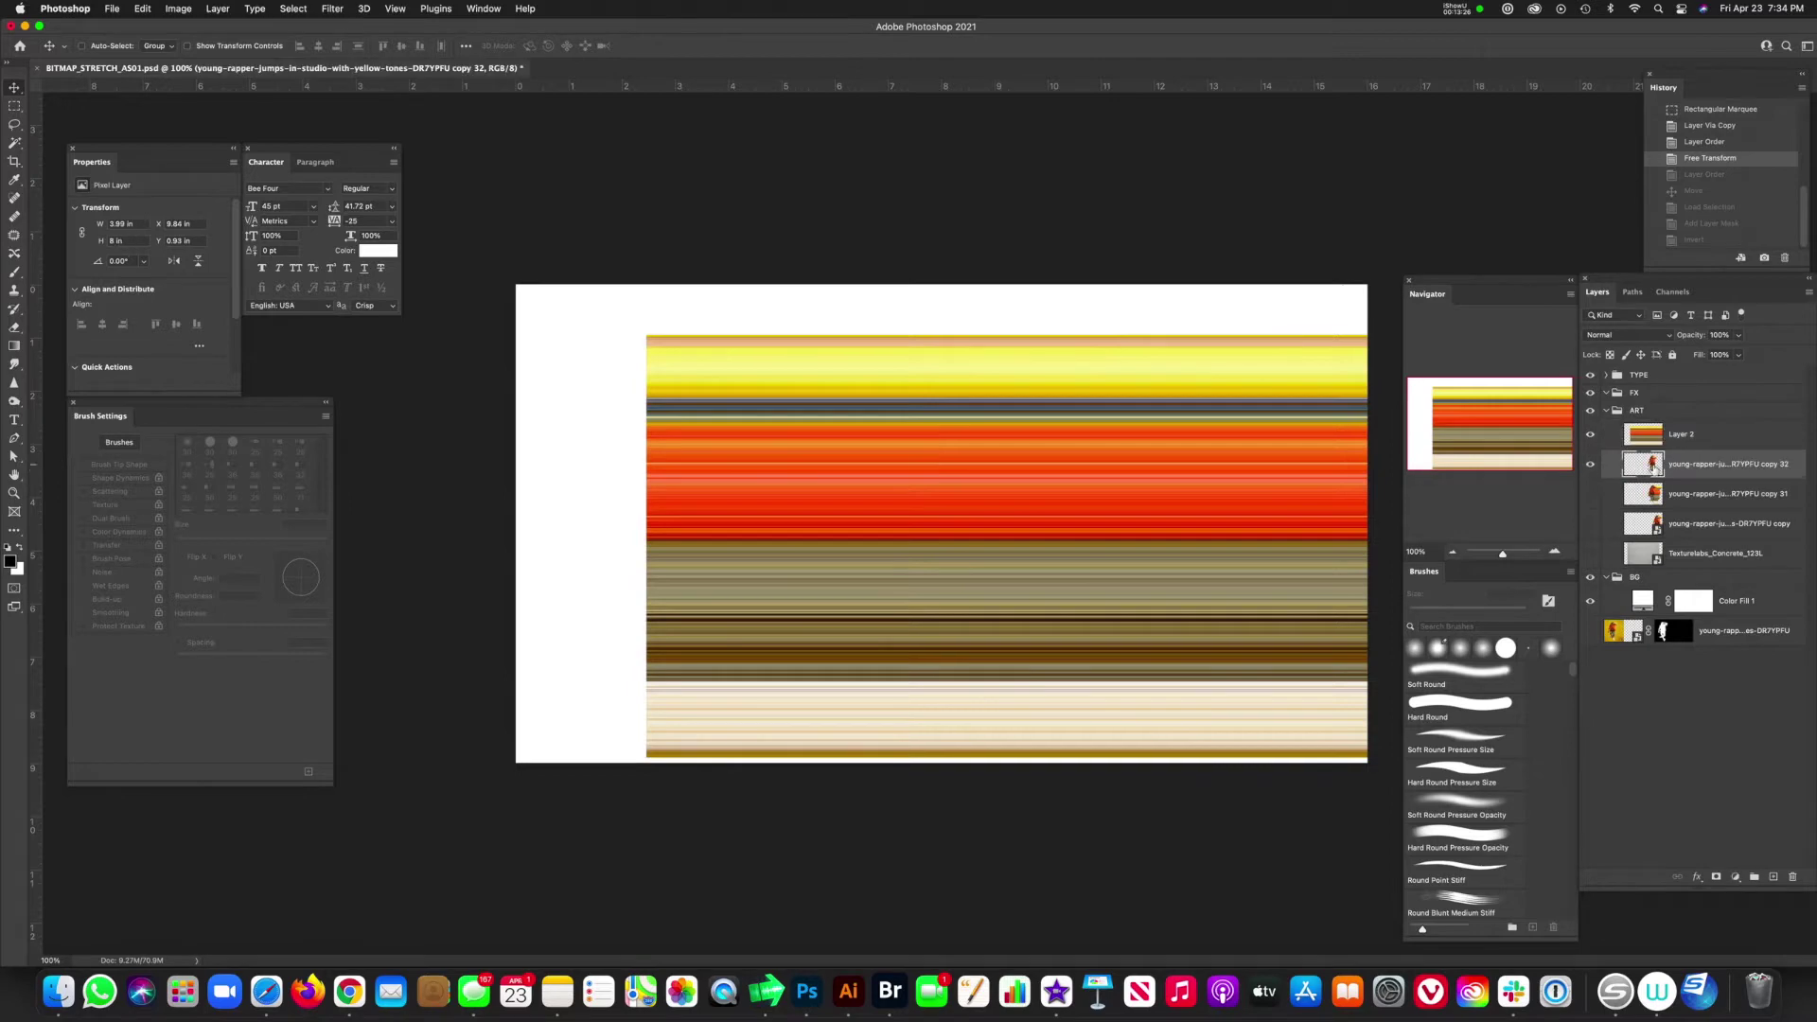
drag(1651, 470, 1648, 426)
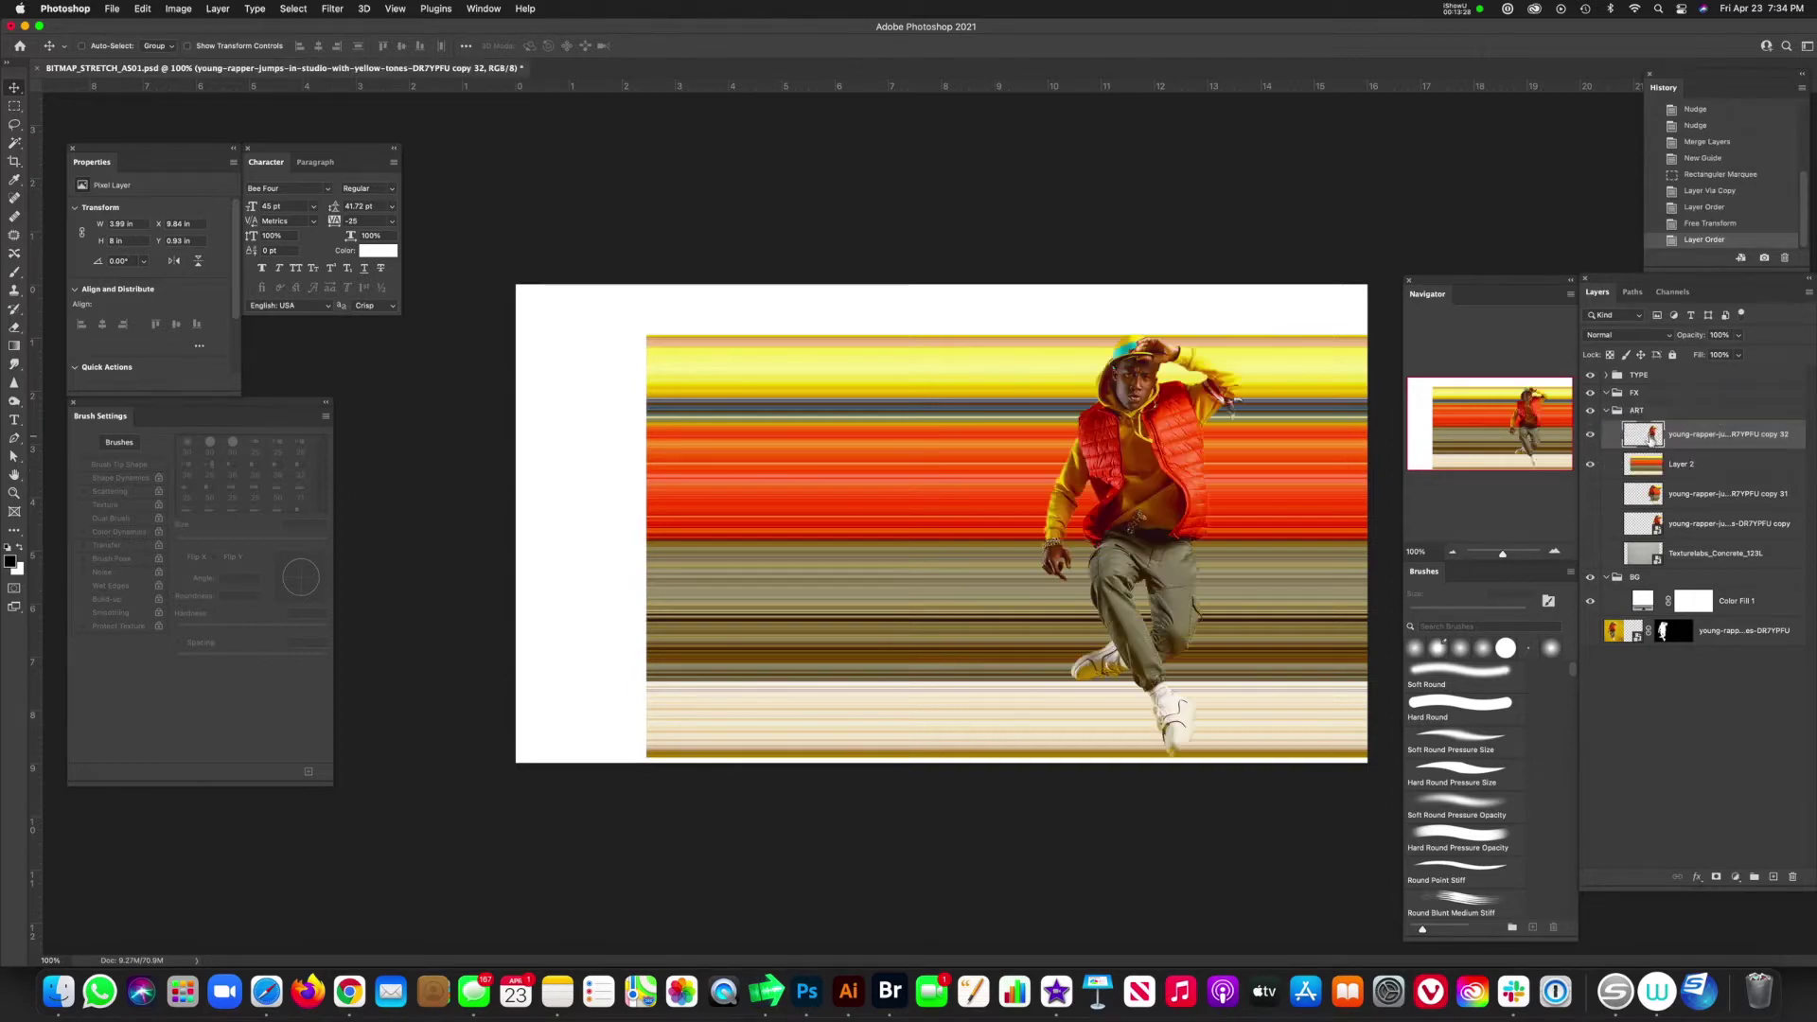
drag(1168, 574, 721, 520)
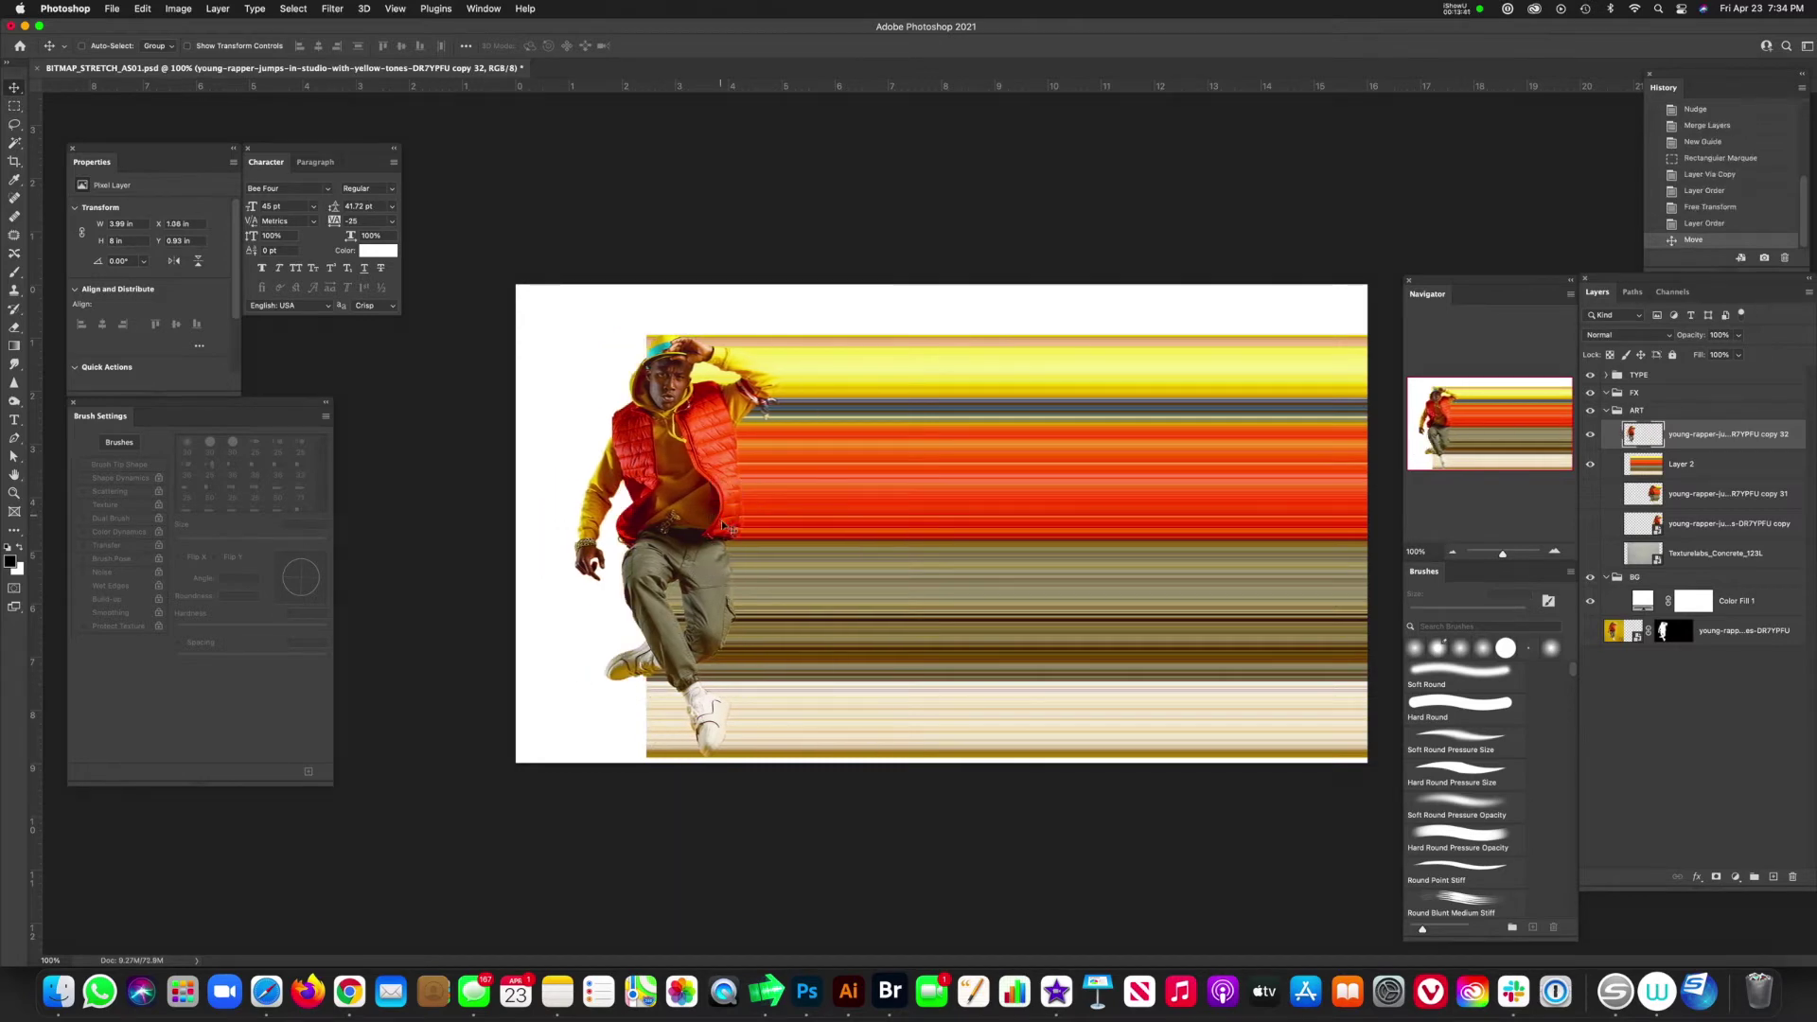
- Add a layer mask to the colour strip and mask out a lassoed area beside the figure's lower leg and shoe
click(1654, 466)
click(1718, 879)
key(l)
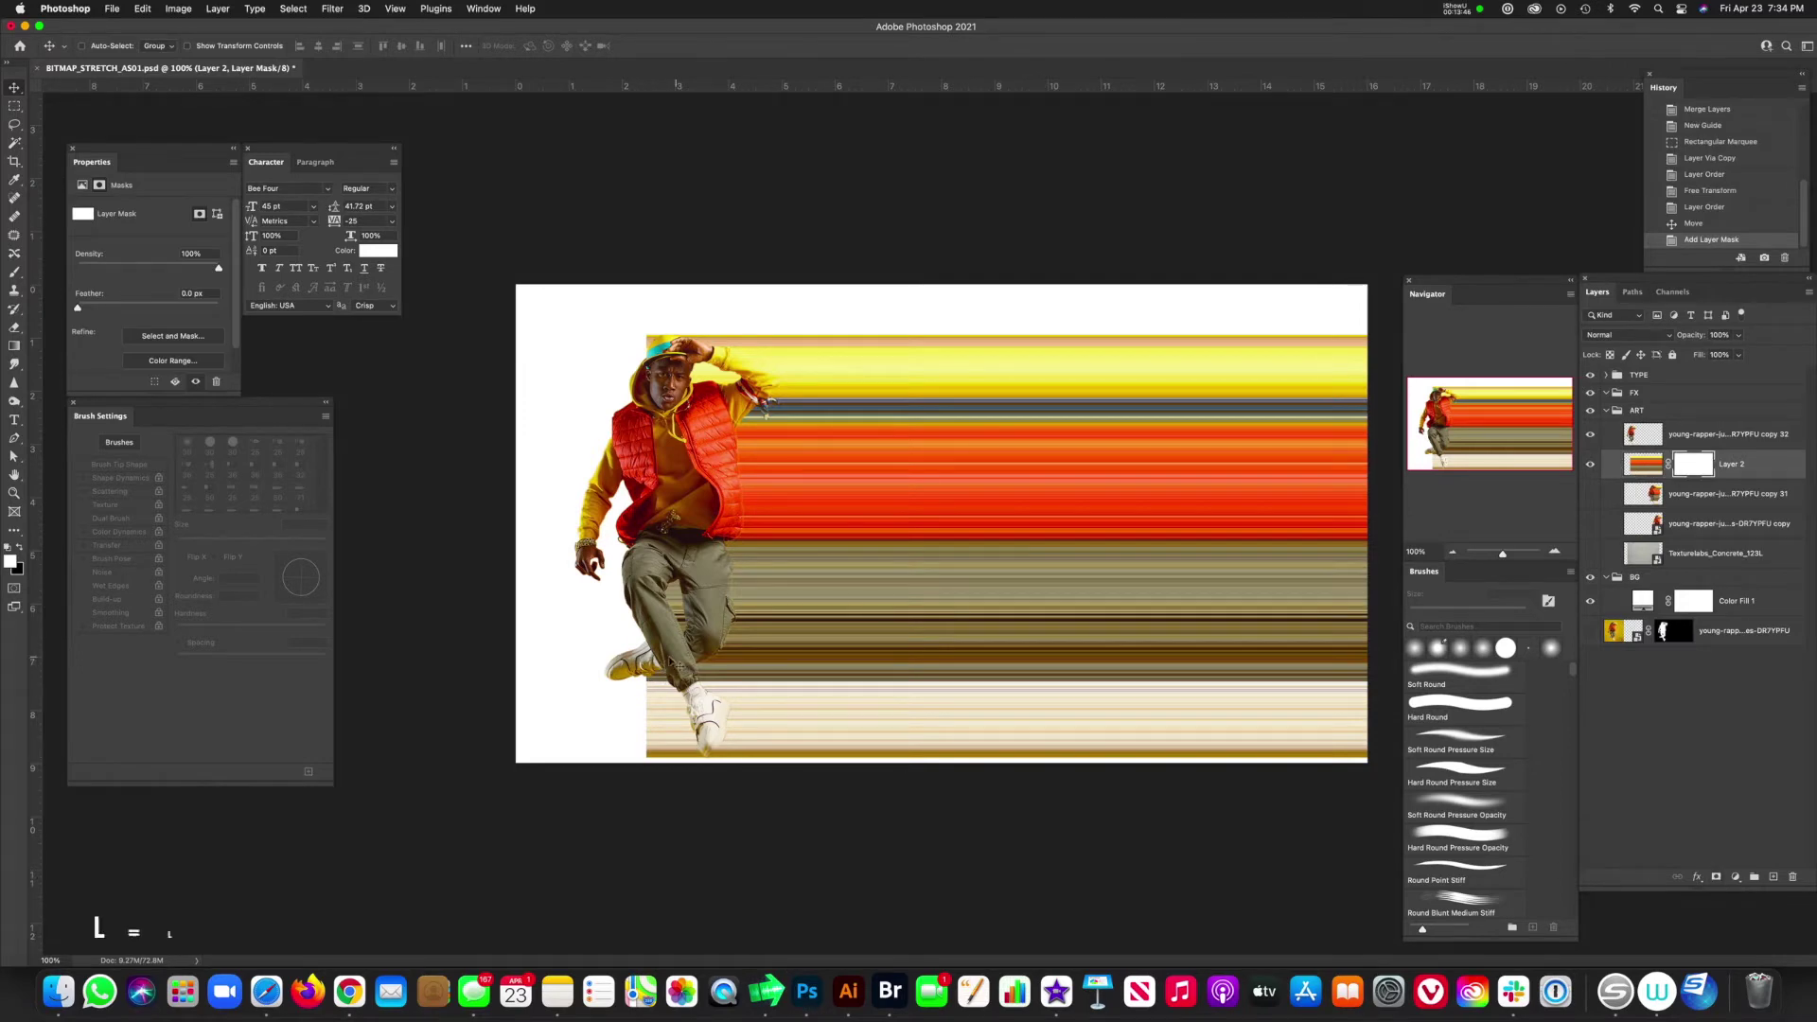
mouse_move(681, 661)
mouse_down()
mouse_move(706, 771)
mouse_move(613, 715)
mouse_move(647, 668)
mouse_move(682, 661)
mouse_up()
key(super+BackSpace)
key(super+d)
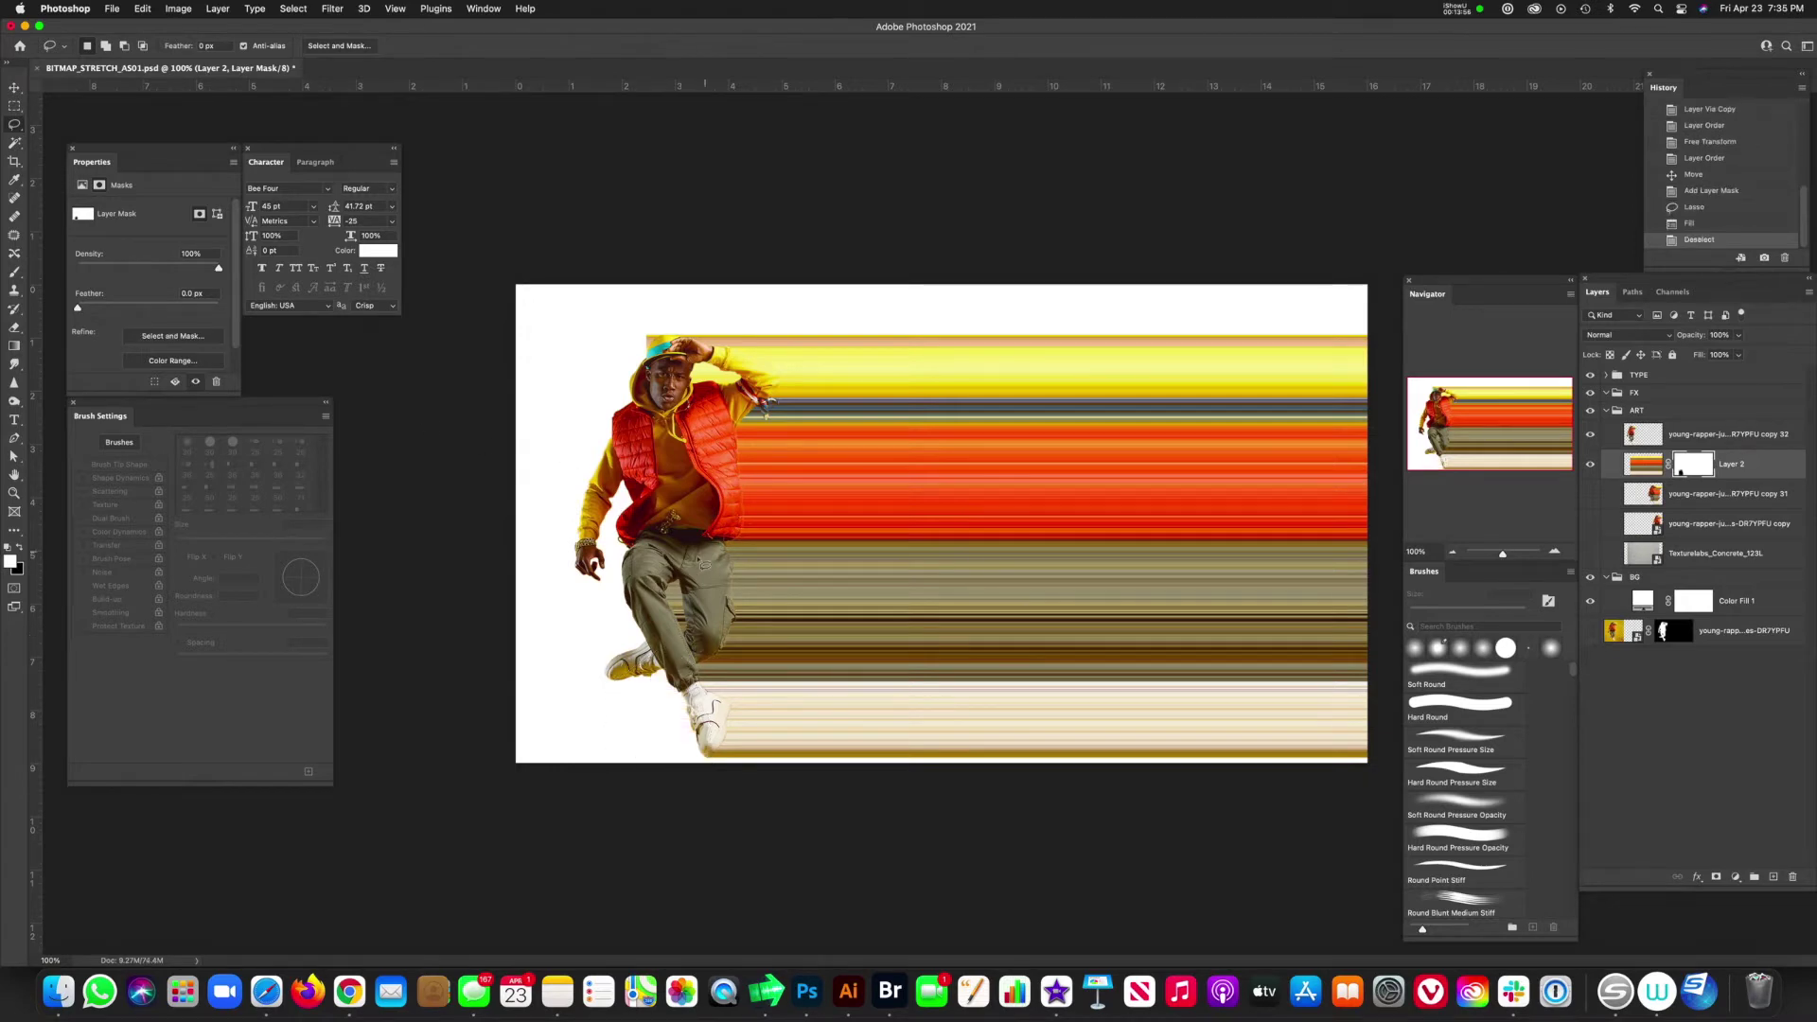
- Mask out the remaining strip areas between the figure's legs and beside the cap, using lasso selections
mouse_move(688, 578)
mouse_down()
mouse_move(660, 619)
mouse_move(674, 566)
mouse_up()
key(super+BackSpace)
key(super+d)
mouse_move(675, 333)
mouse_down()
mouse_move(680, 365)
mouse_move(643, 305)
mouse_up()
key(super+BackSpace)
key(super+d)
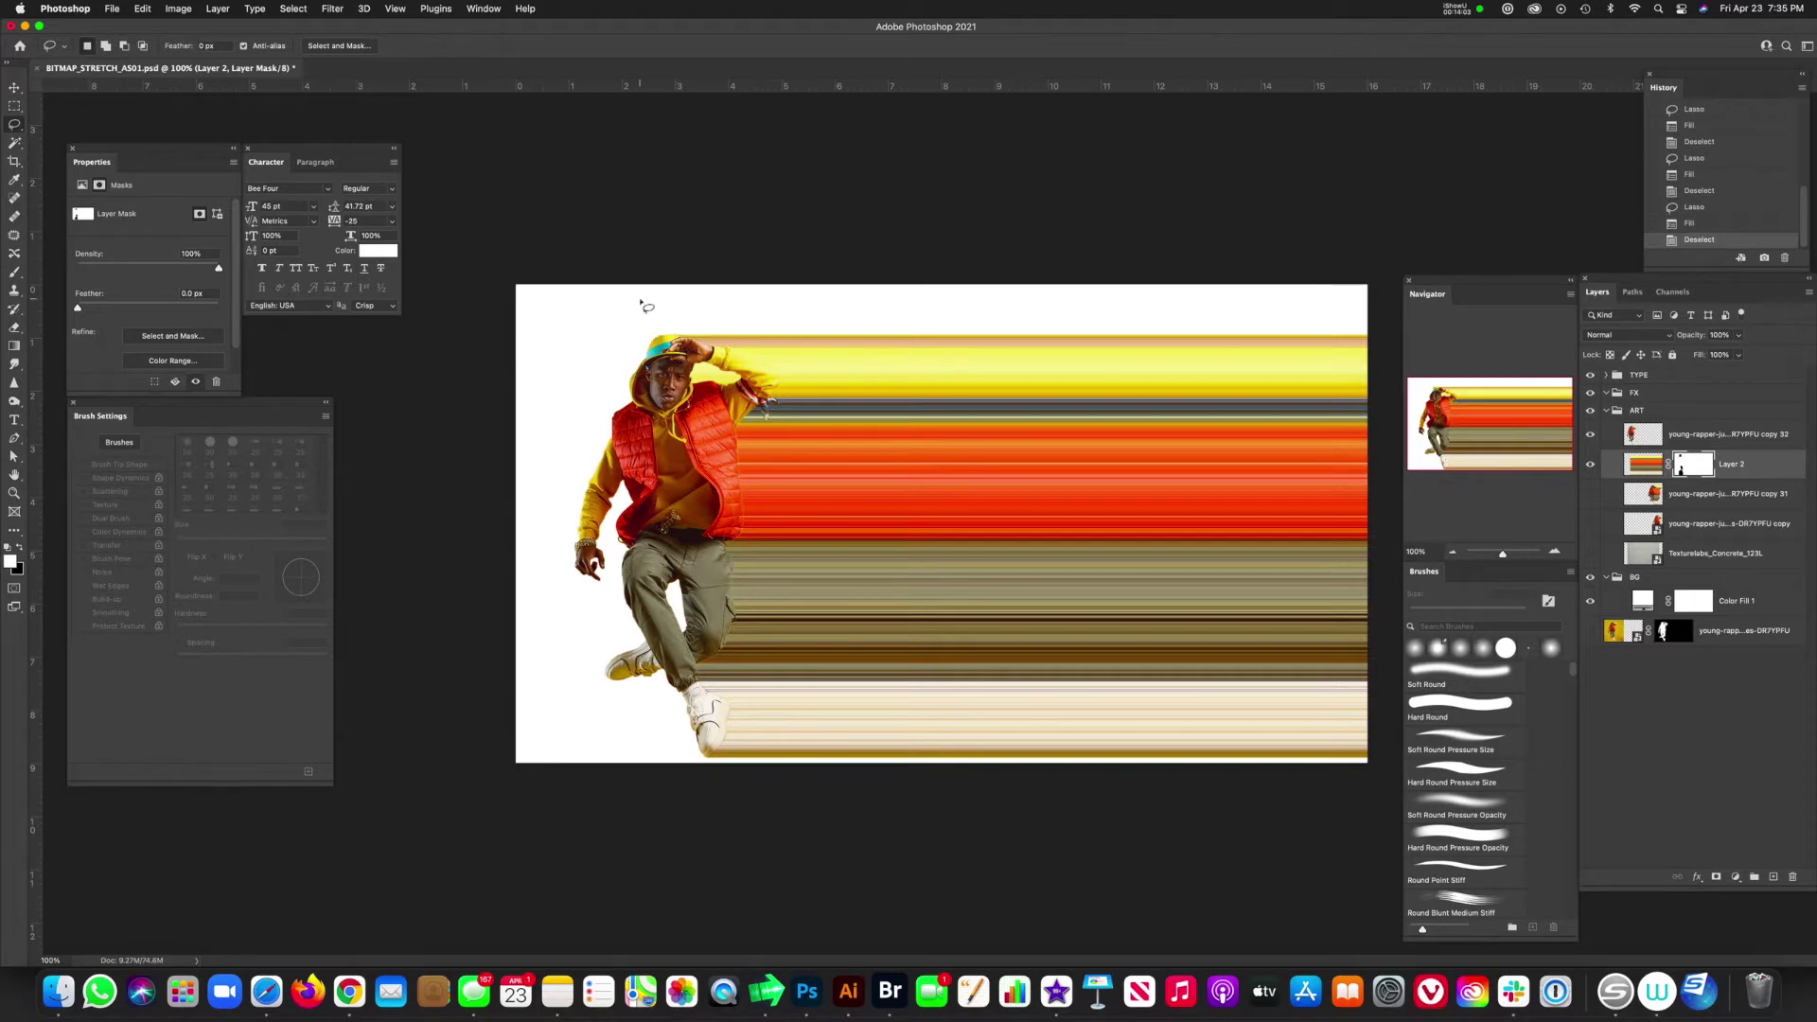
- Move the copy 32 figure and the colour strip layers together about 0.8 in to the left
click(1637, 448)
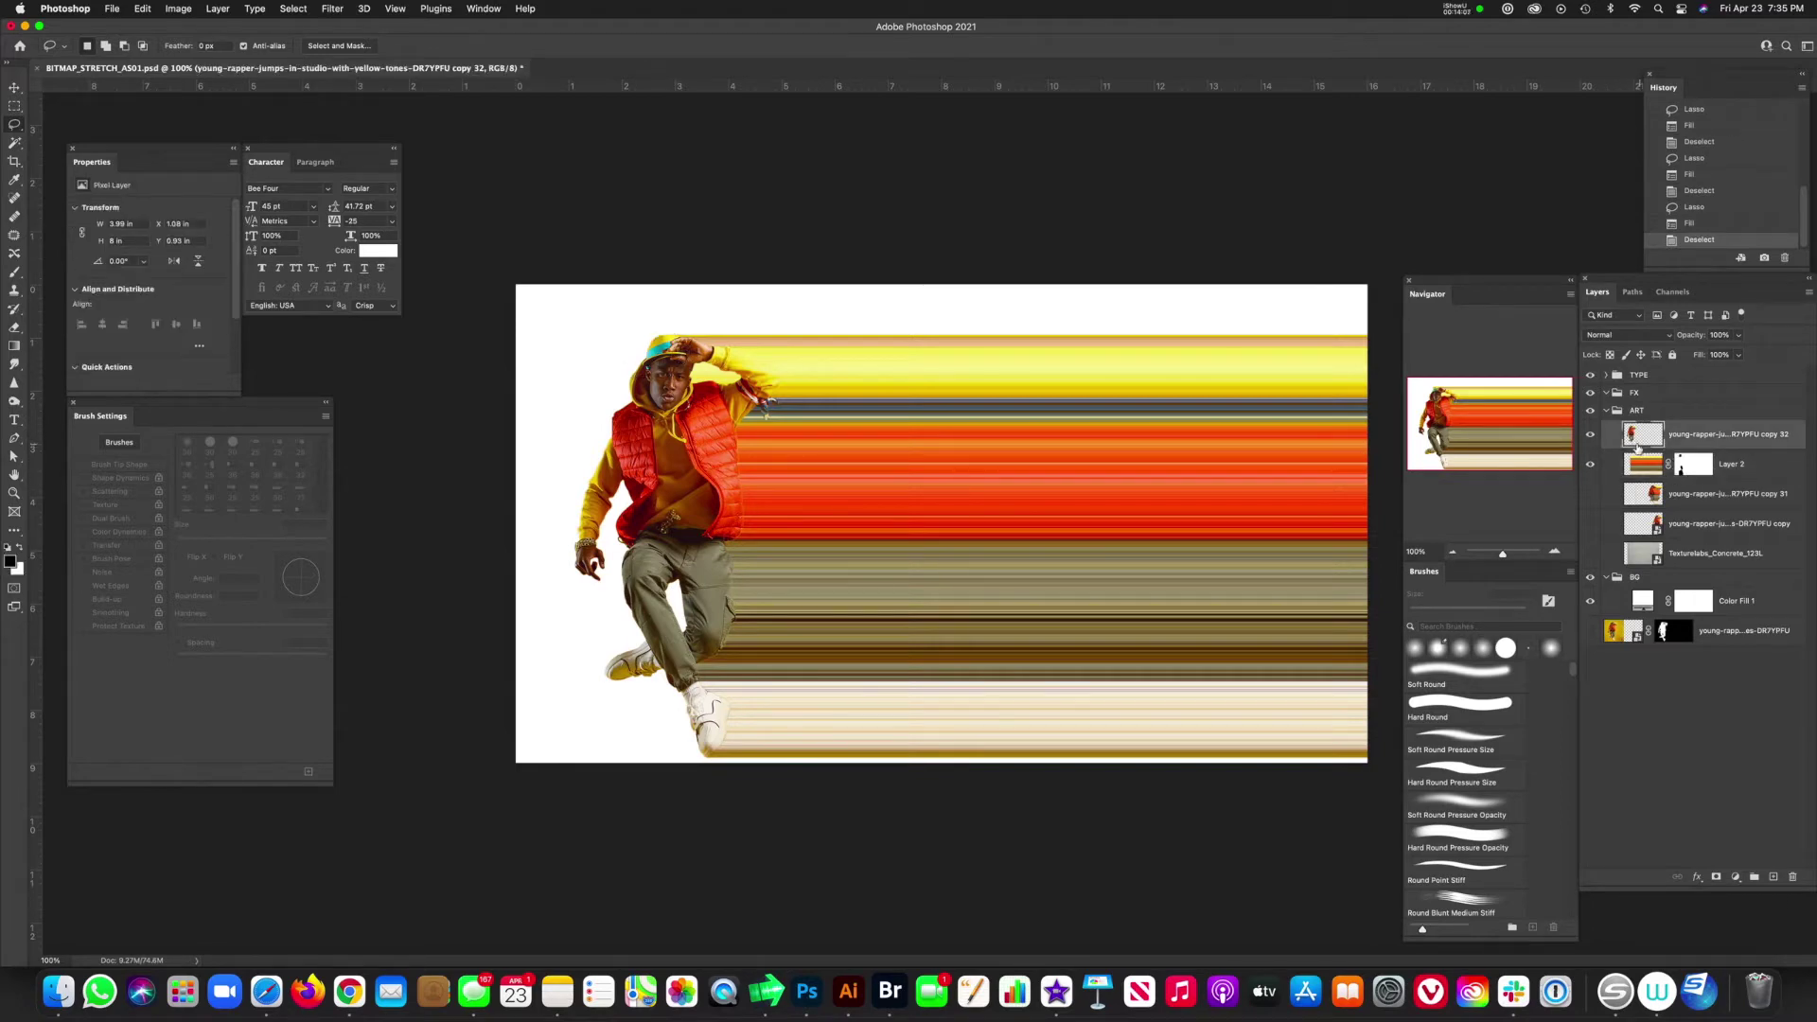
click(1646, 464)
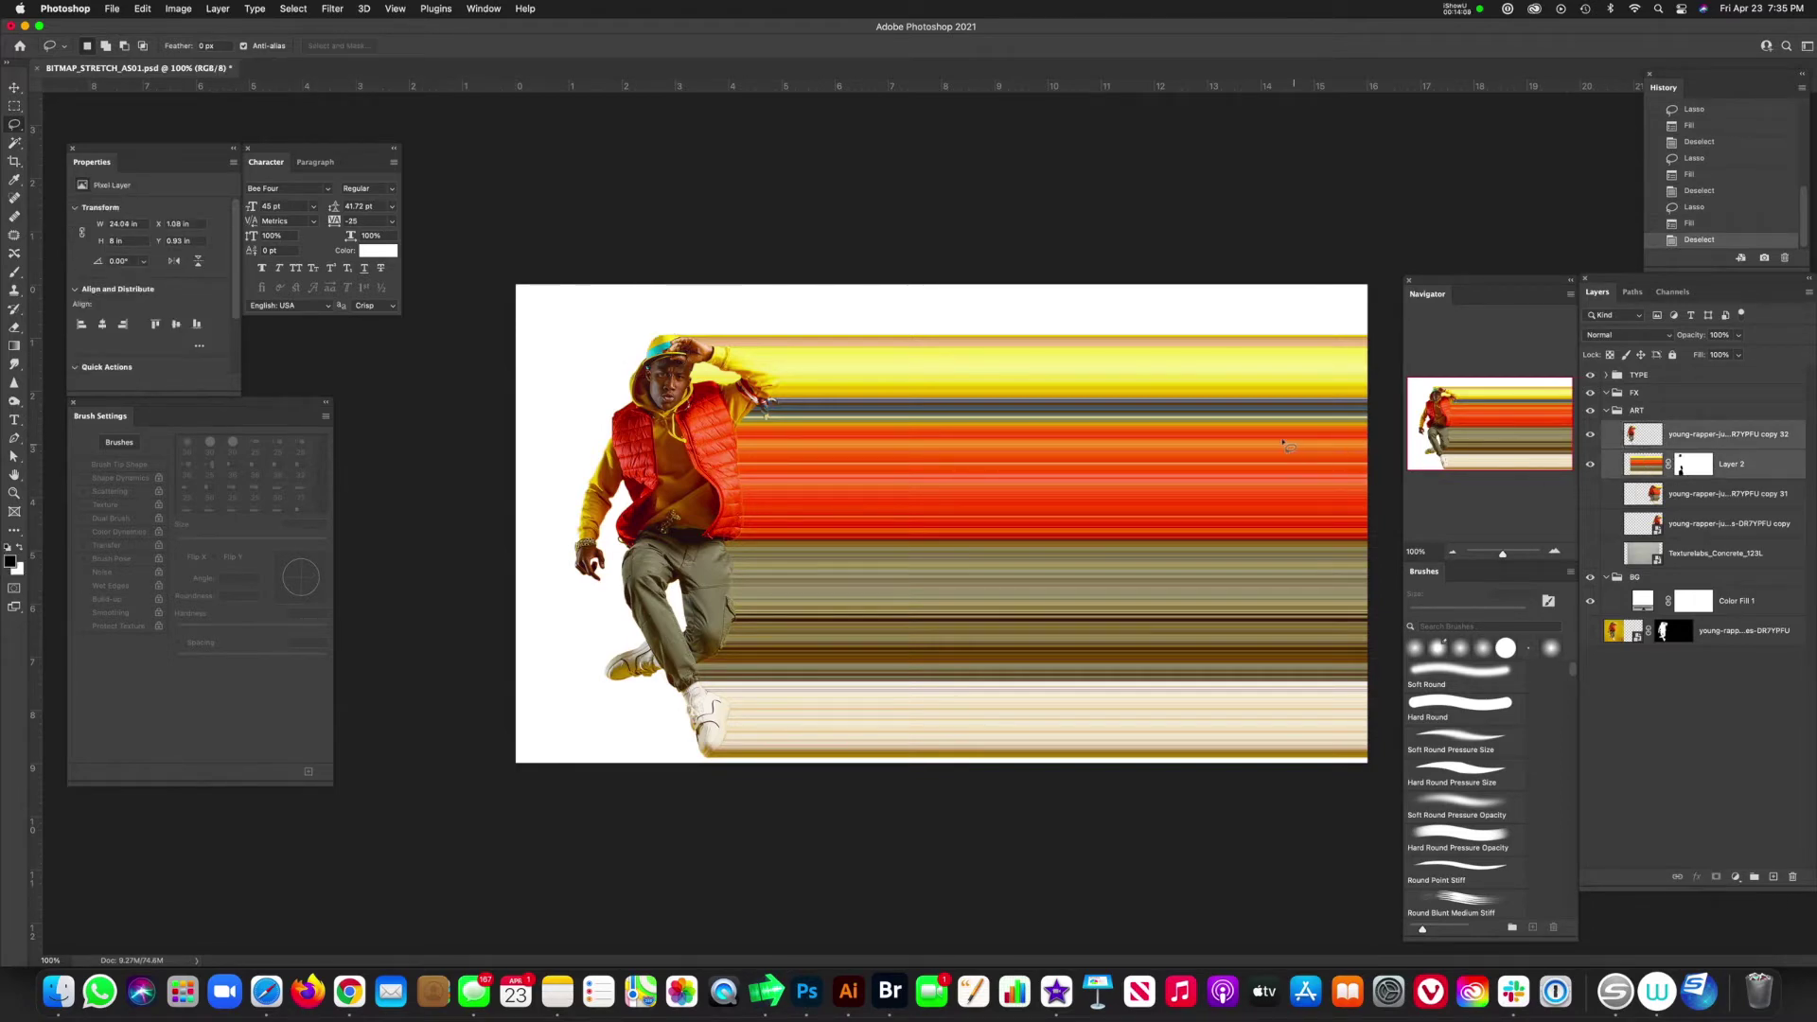
key(v)
key(shift+Left)
key(shift+Left)
key(shift+Left)
key(shift+Left)
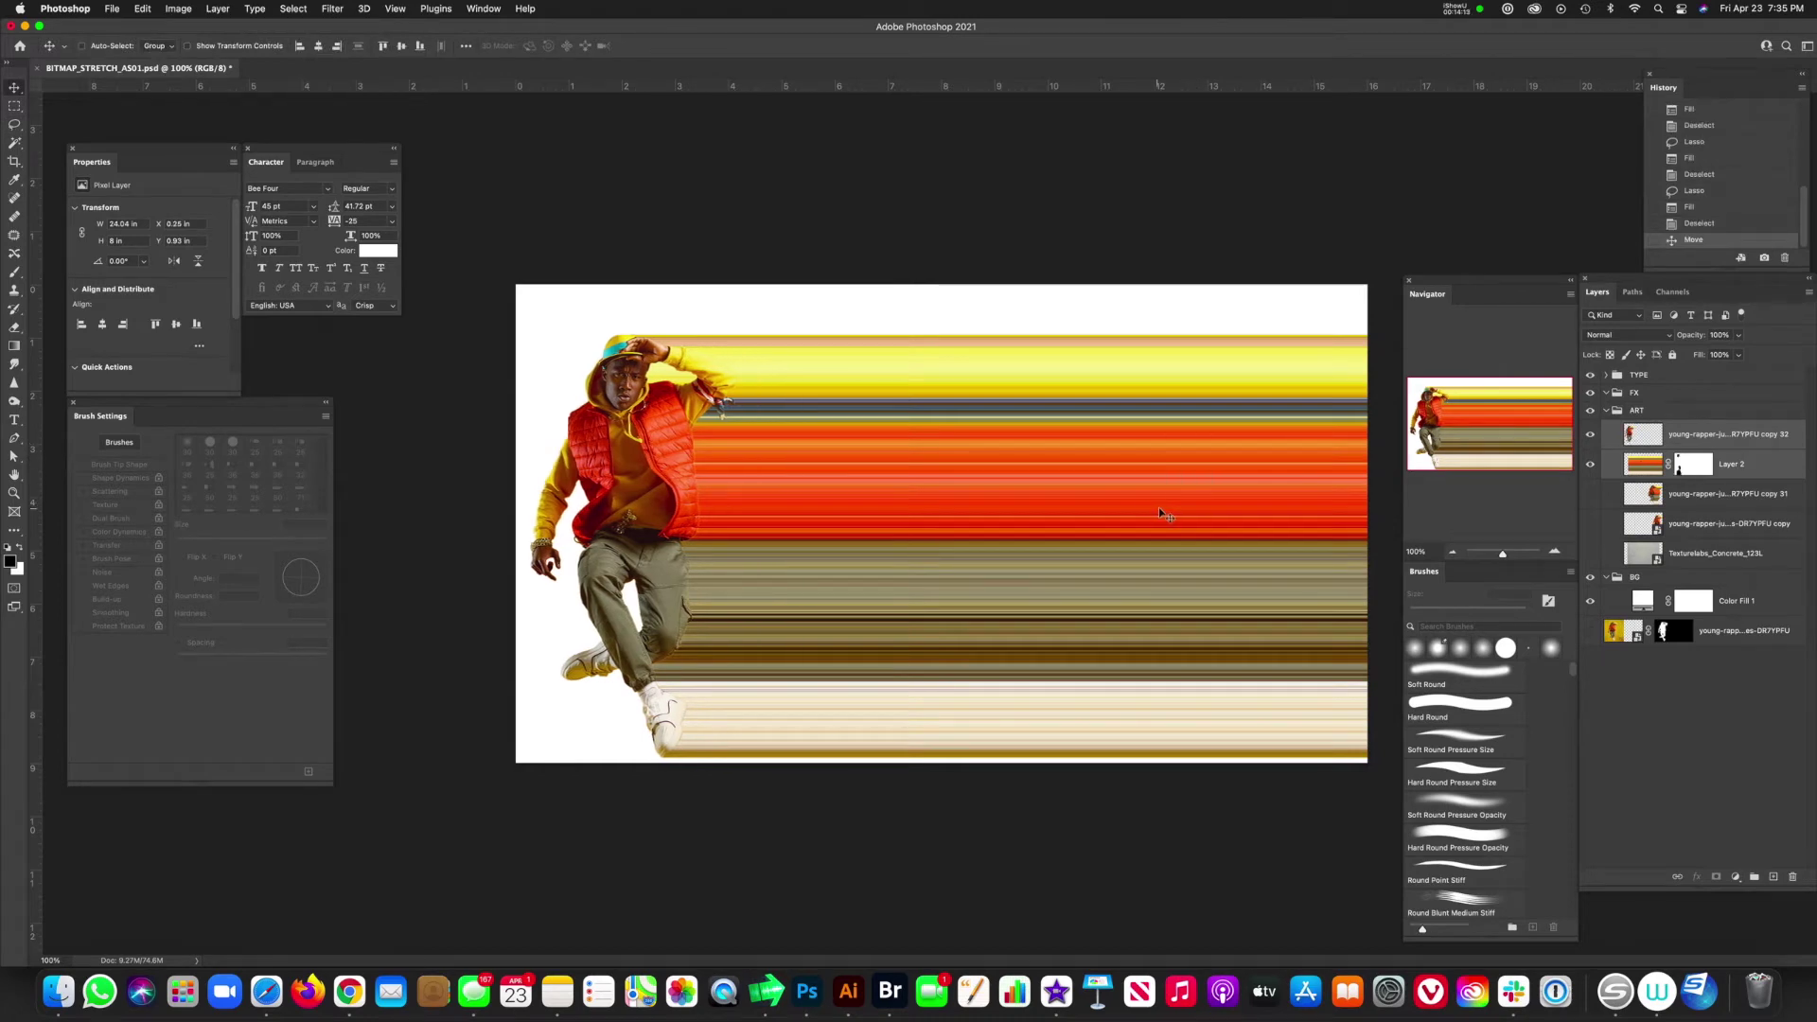
- Apply the colour strip's layer mask permanently and shorten the strip from its right end with Free Transform
right_click(1693, 478)
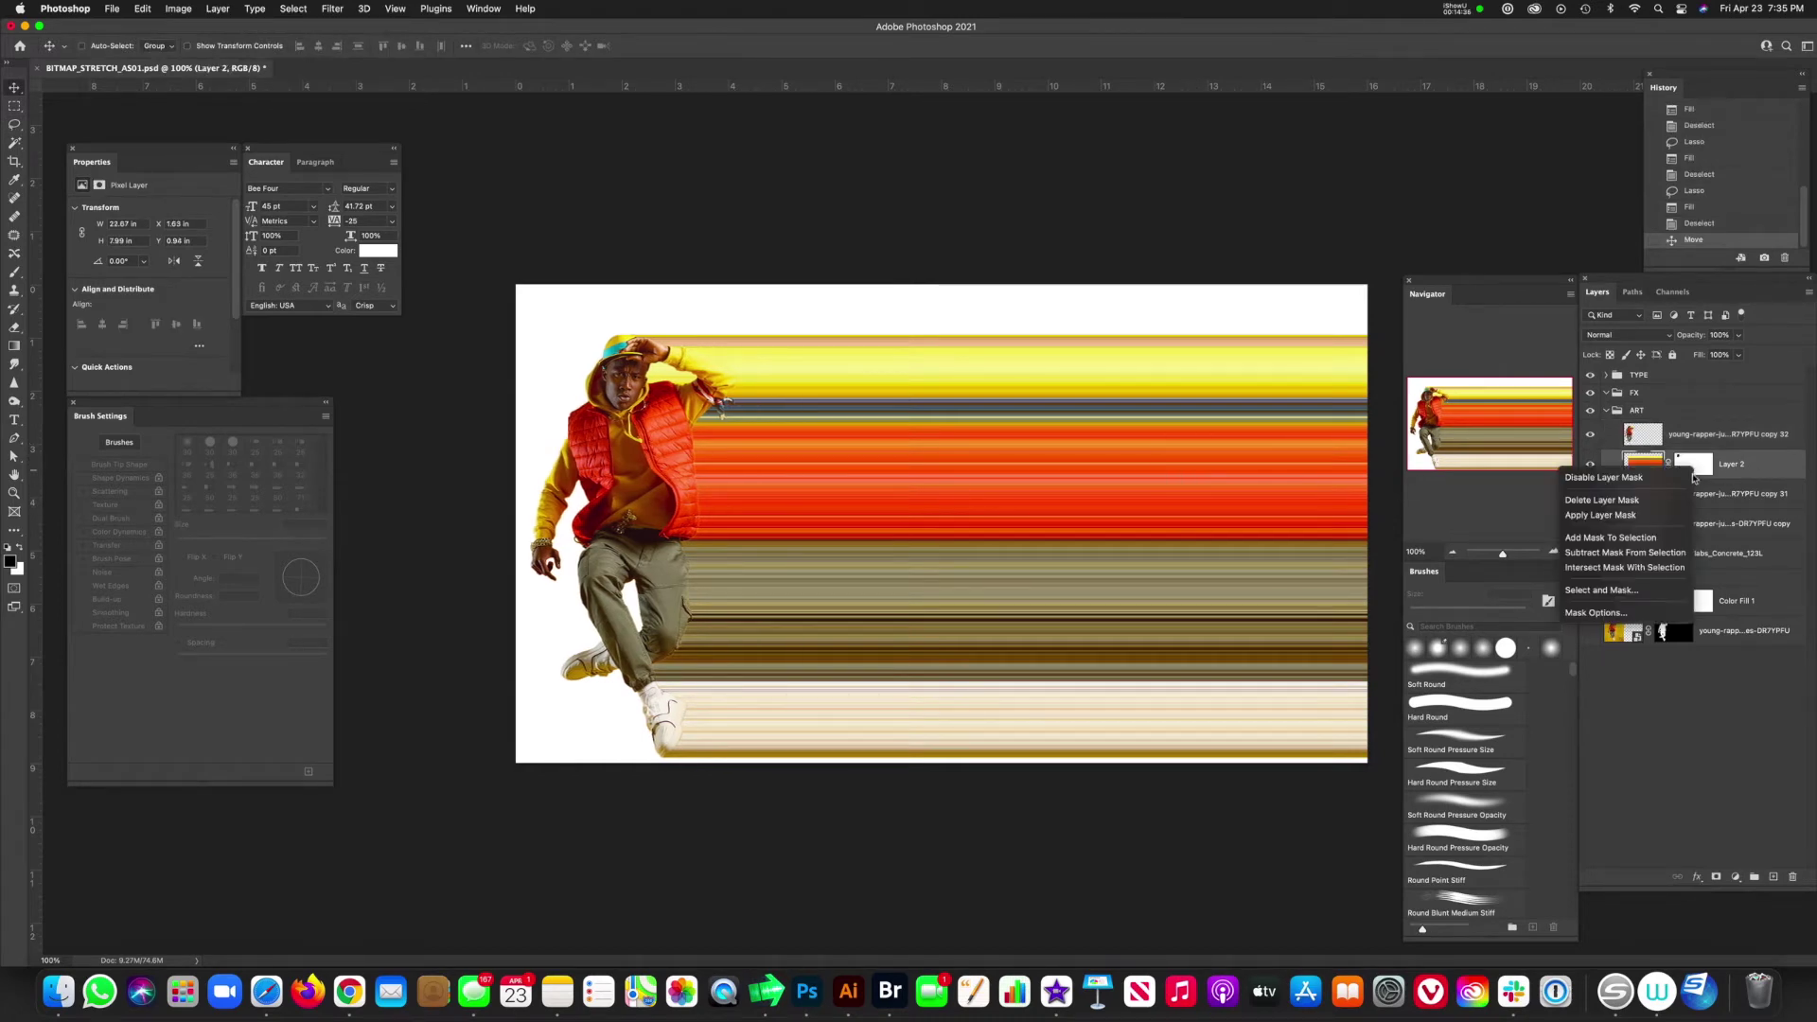
click(1670, 515)
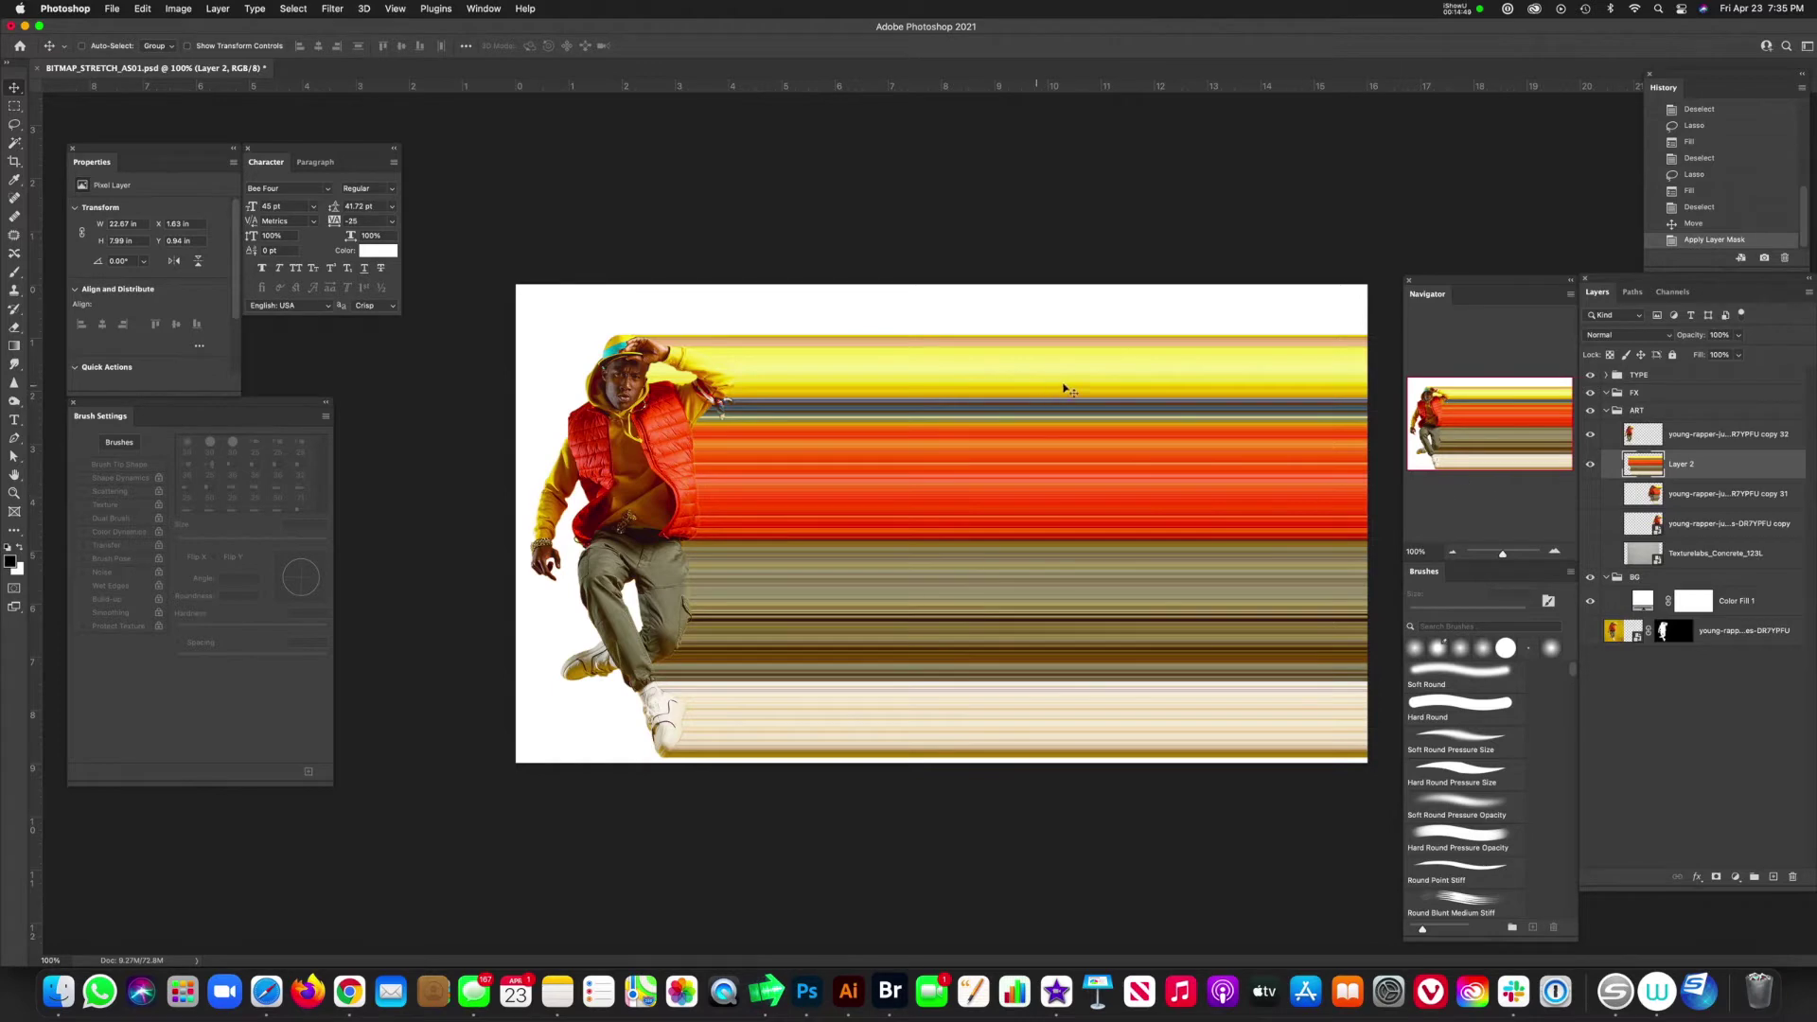
key(super+t)
key(super+minus)
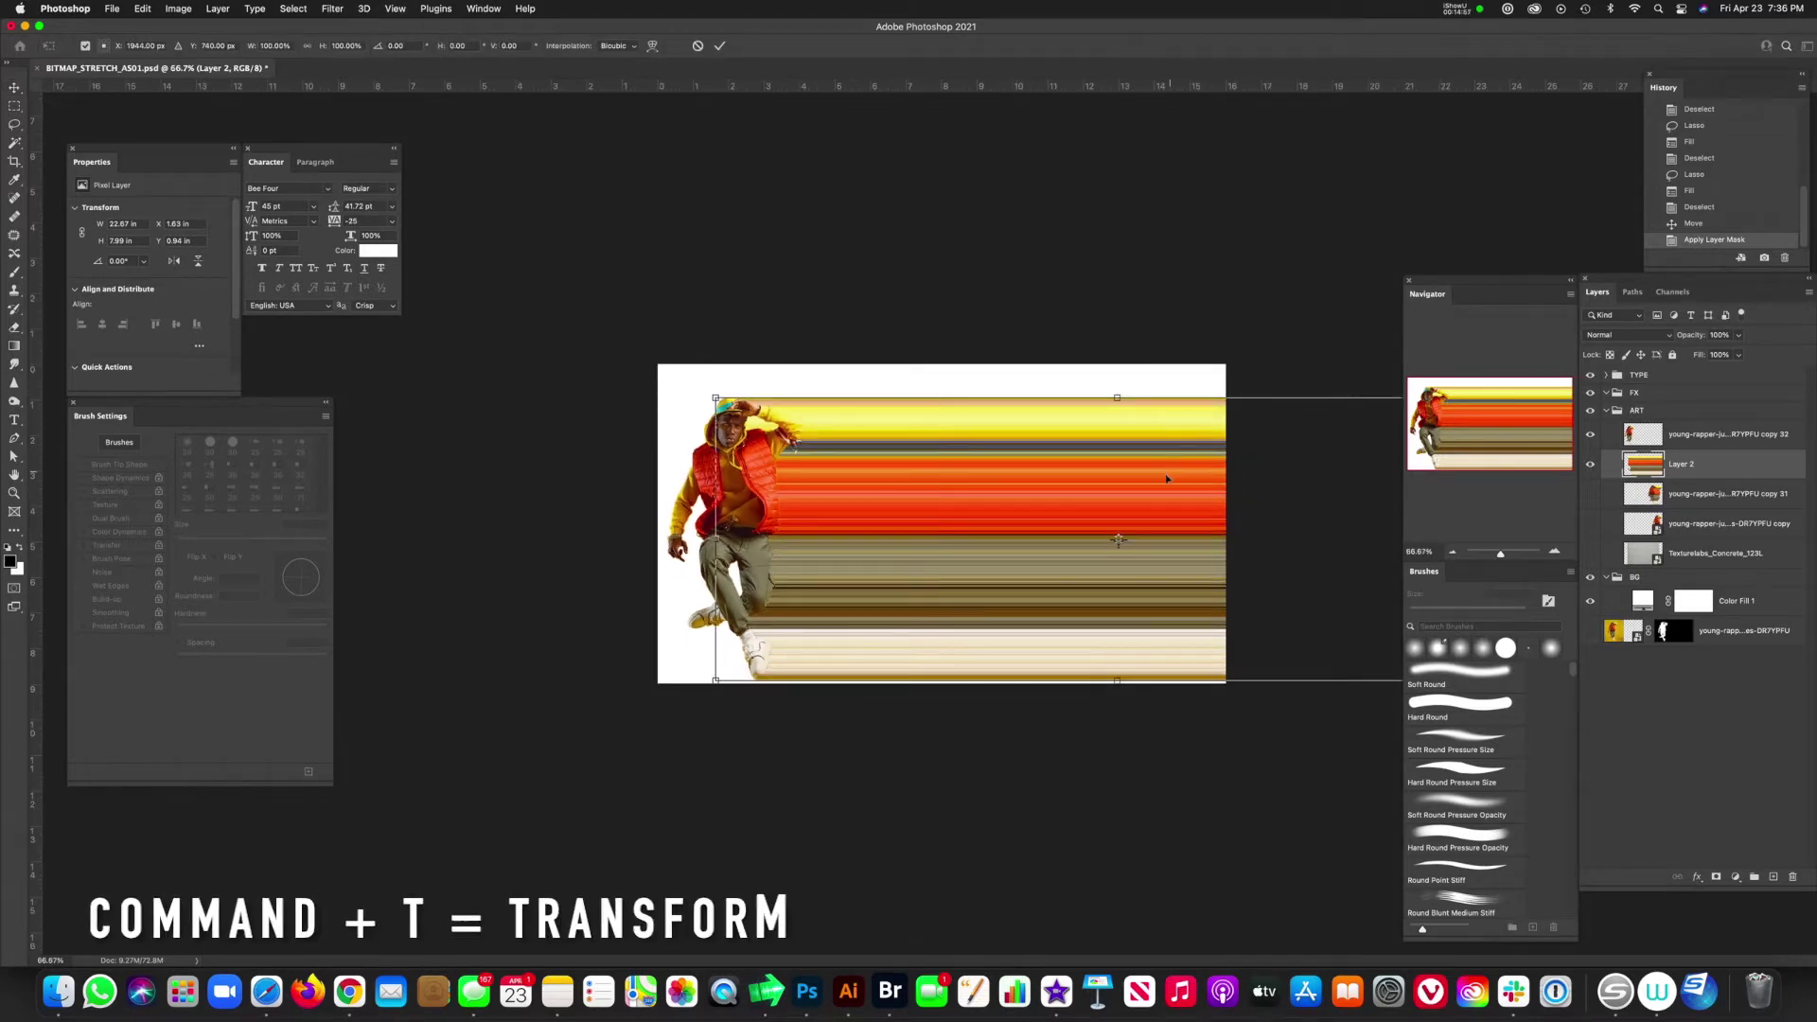
key(super+minus)
drag(1374, 534, 1207, 536)
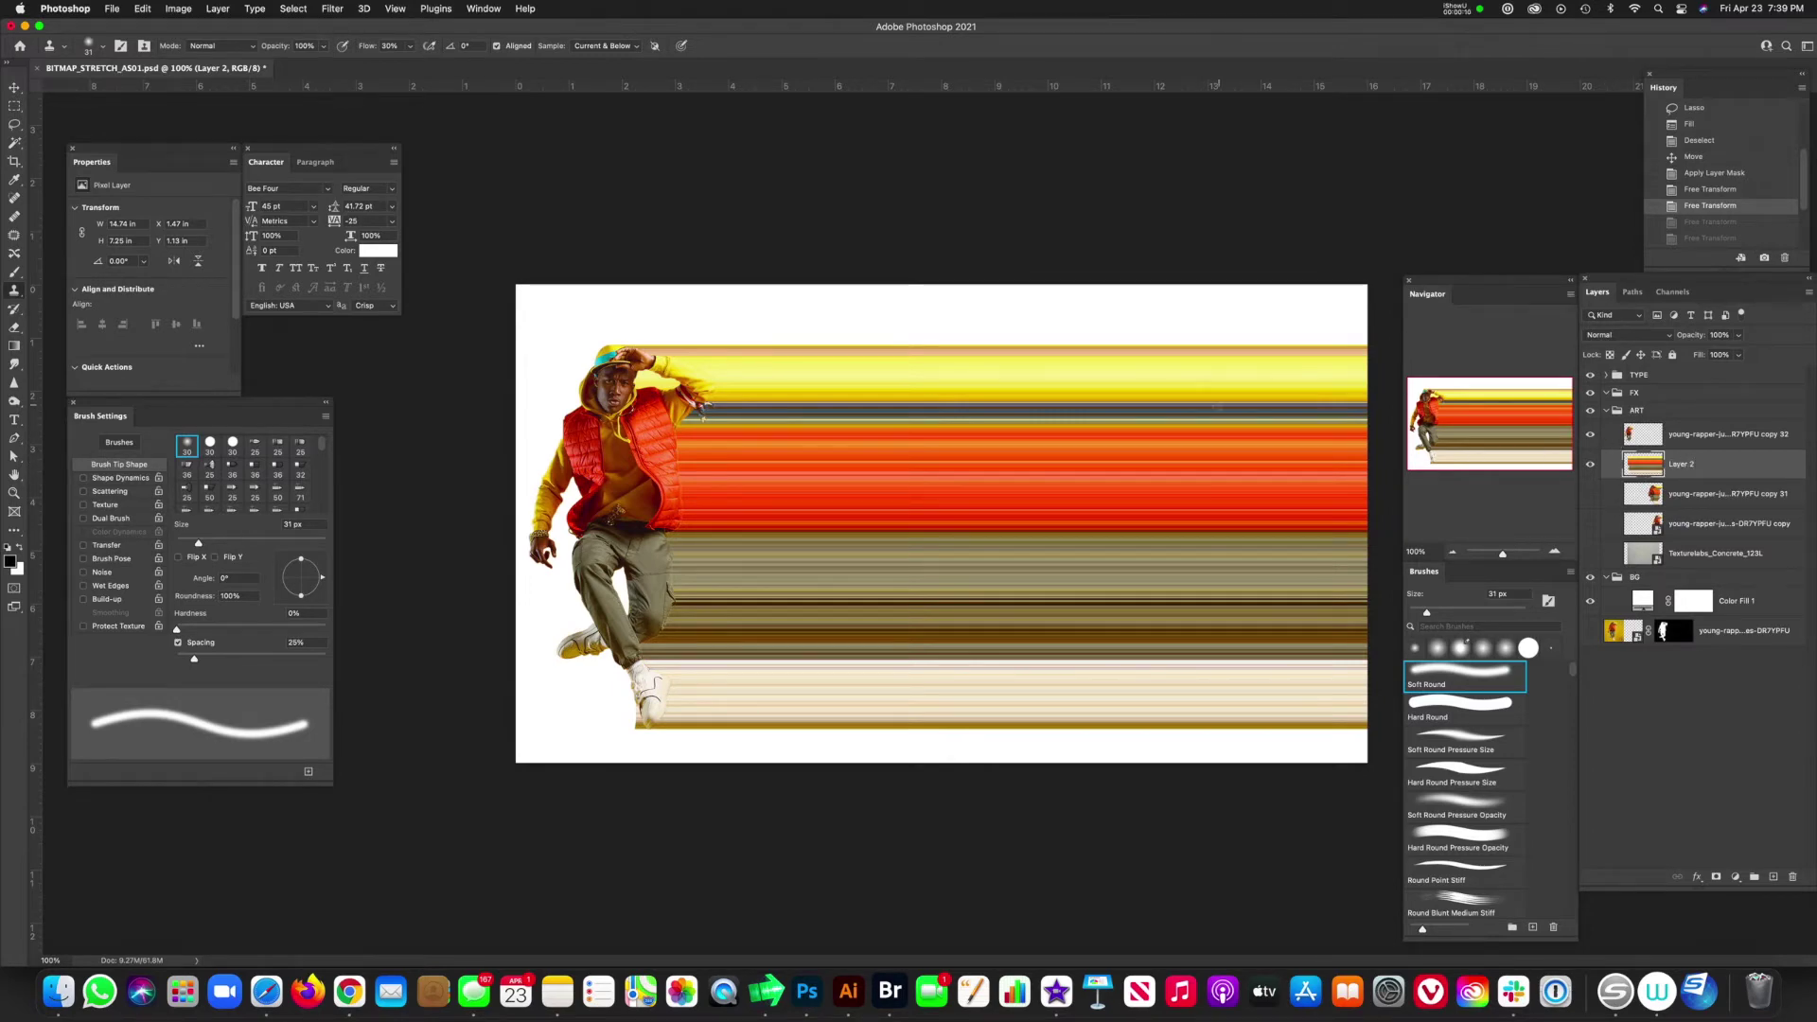
- Widen the colour strip to about 16.8 in by extending its right end beyond the canvas
key(ctrl+t)
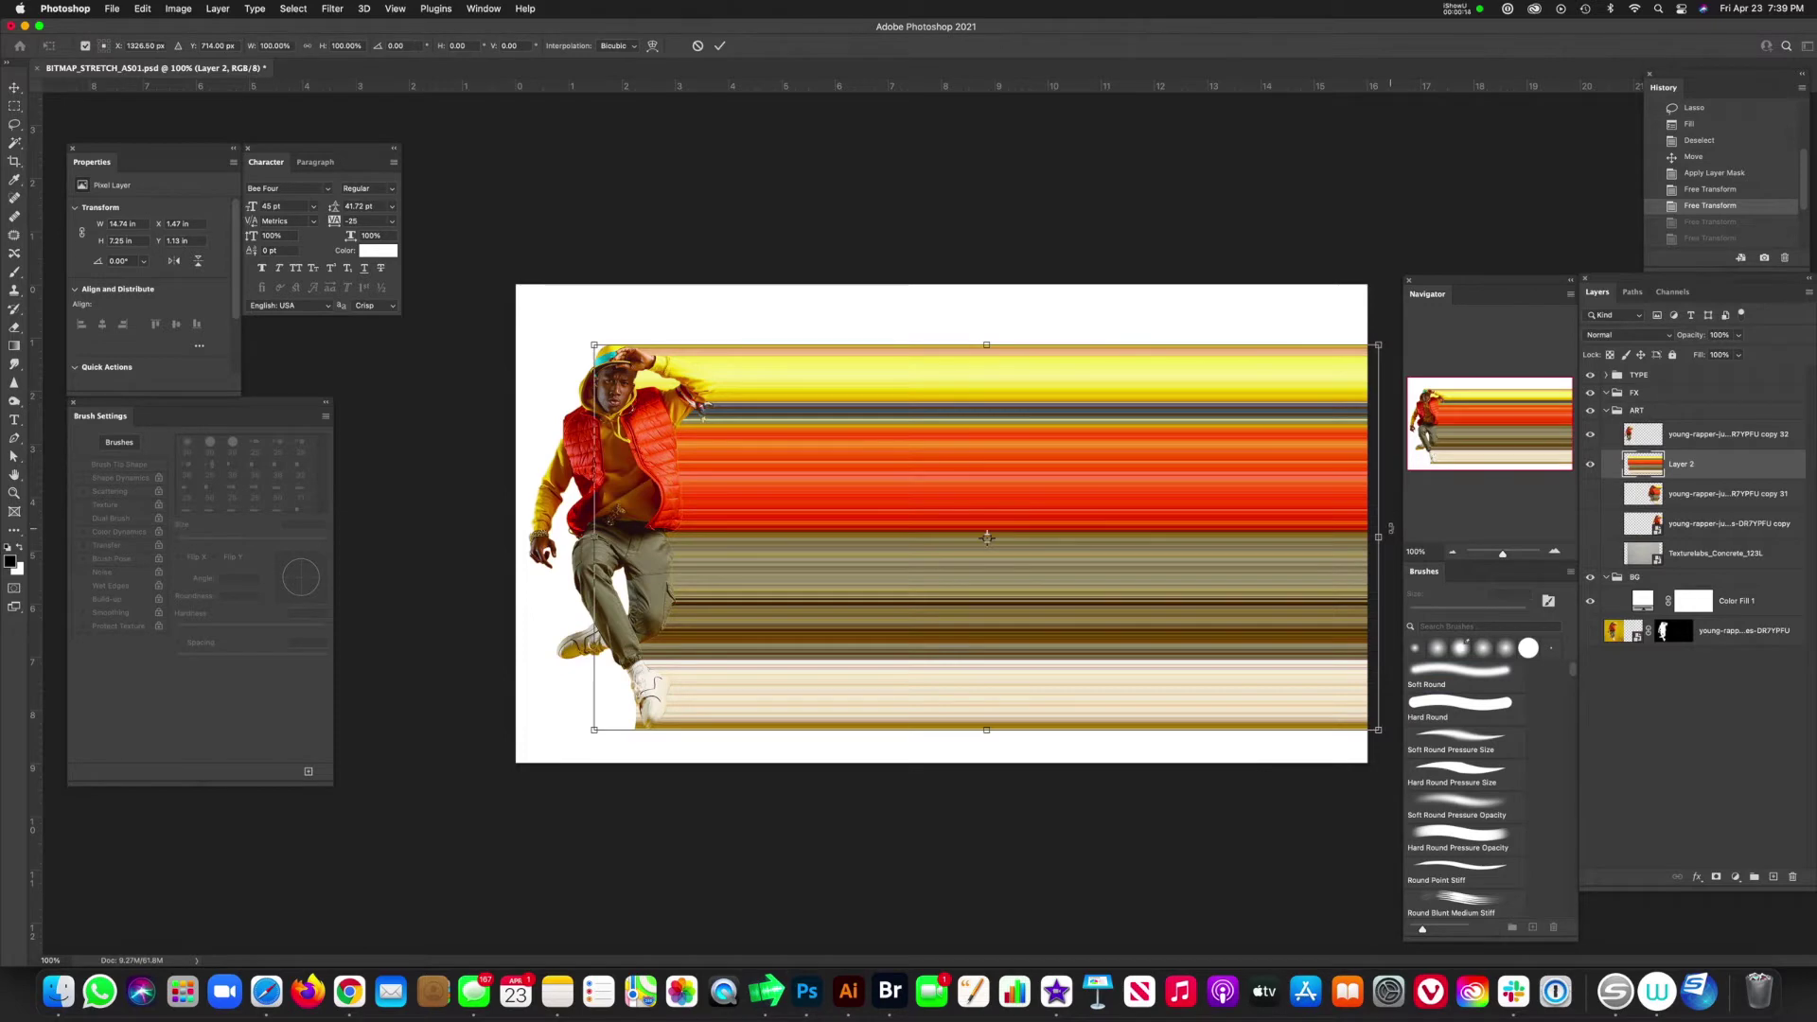
key(super+minus)
key(super+minus)
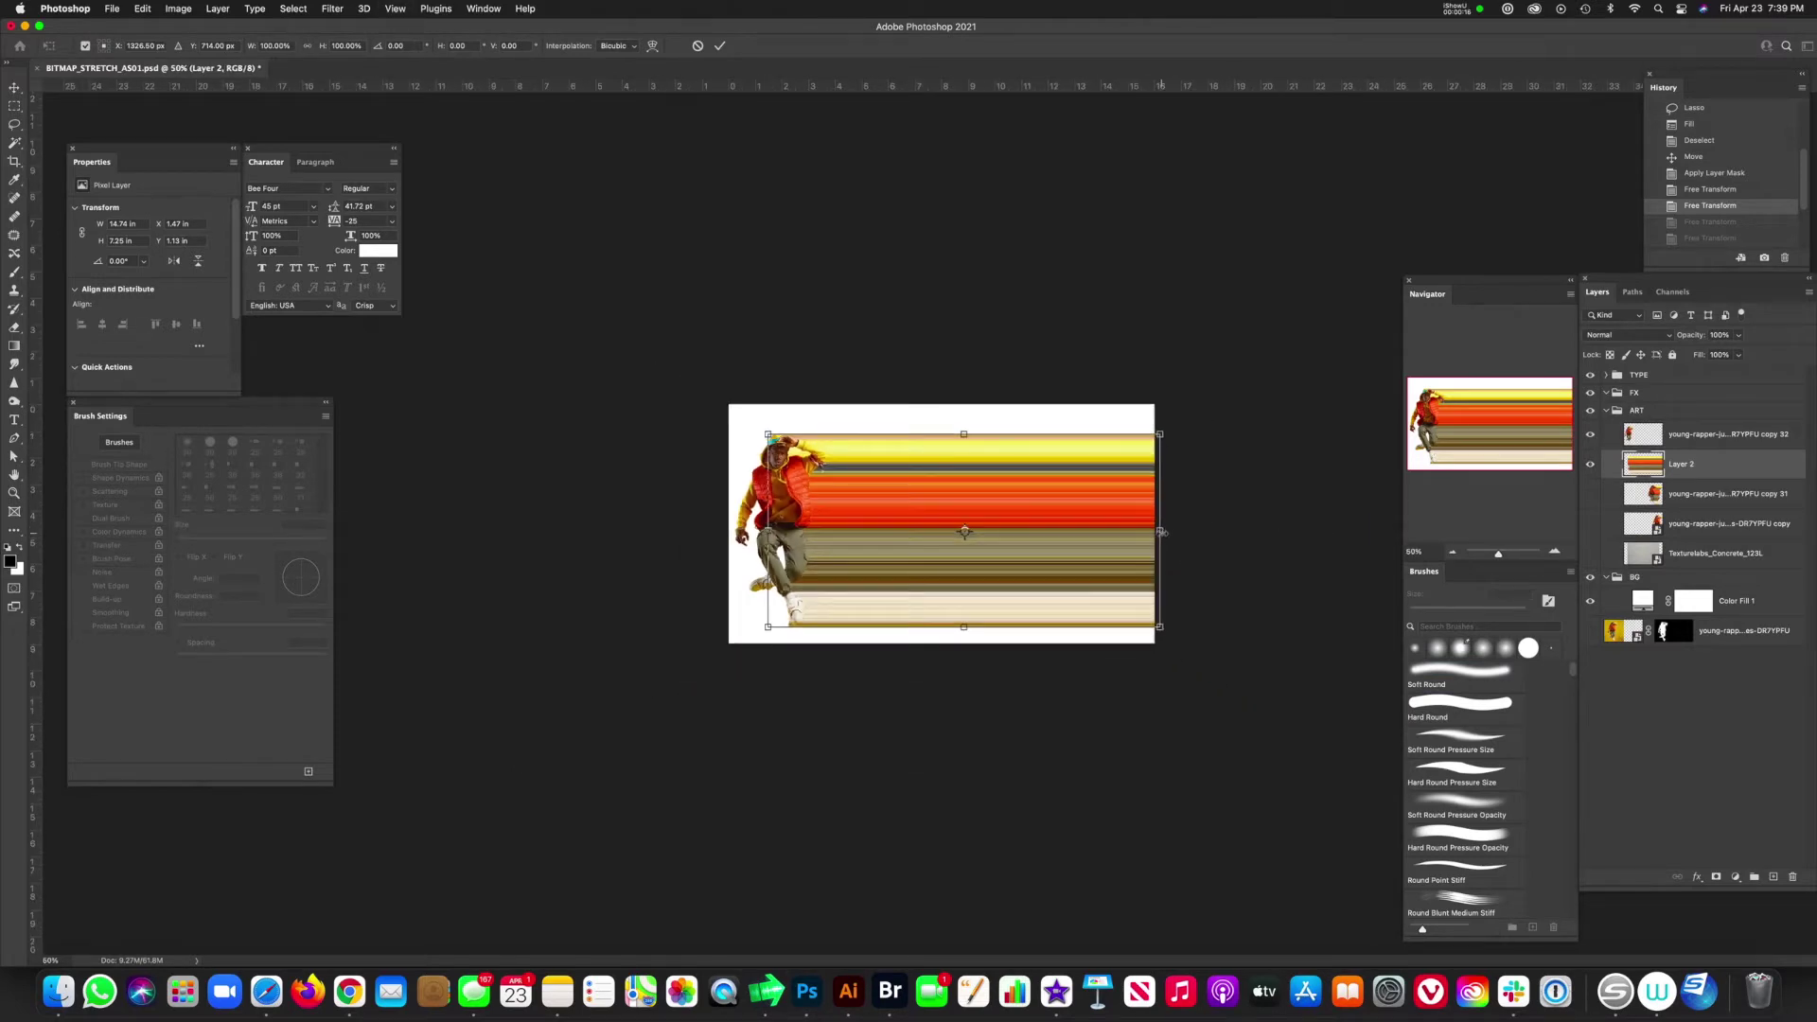
drag(1161, 533, 1207, 532)
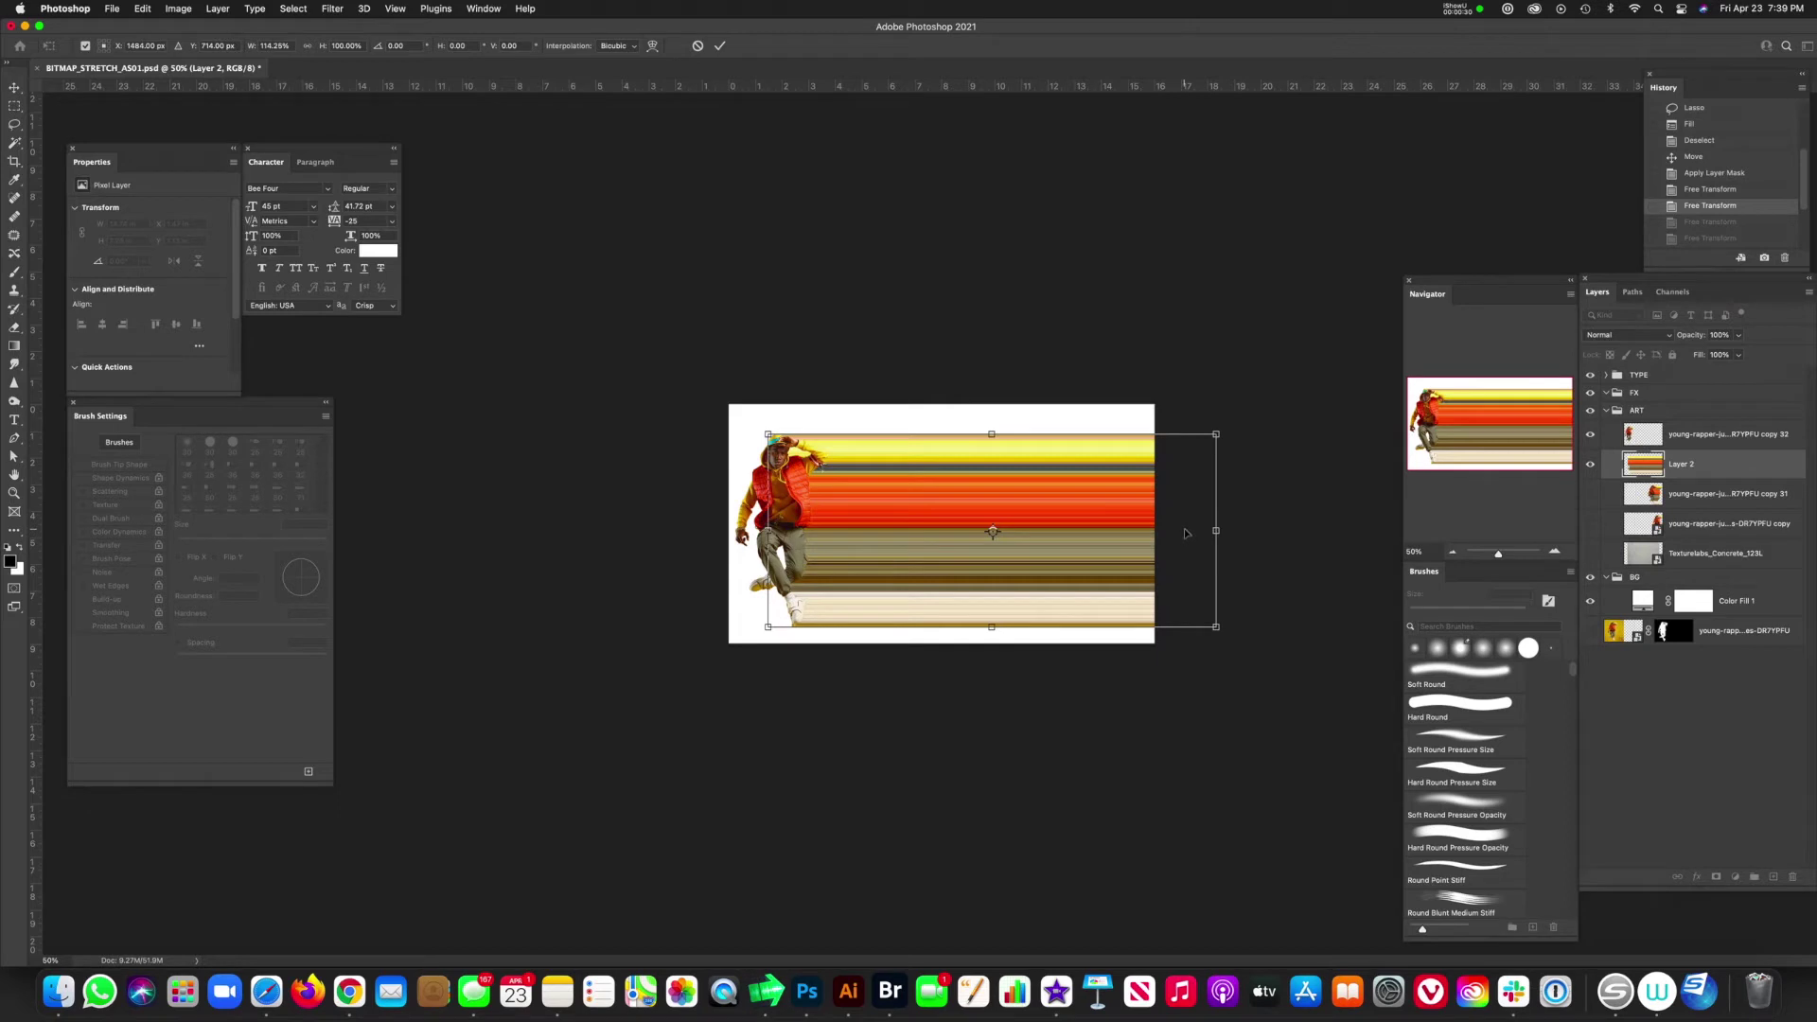
key(Return)
- Start warping the colour strip, lowering its upper right corner and bending its upper edge downward
key(super+t)
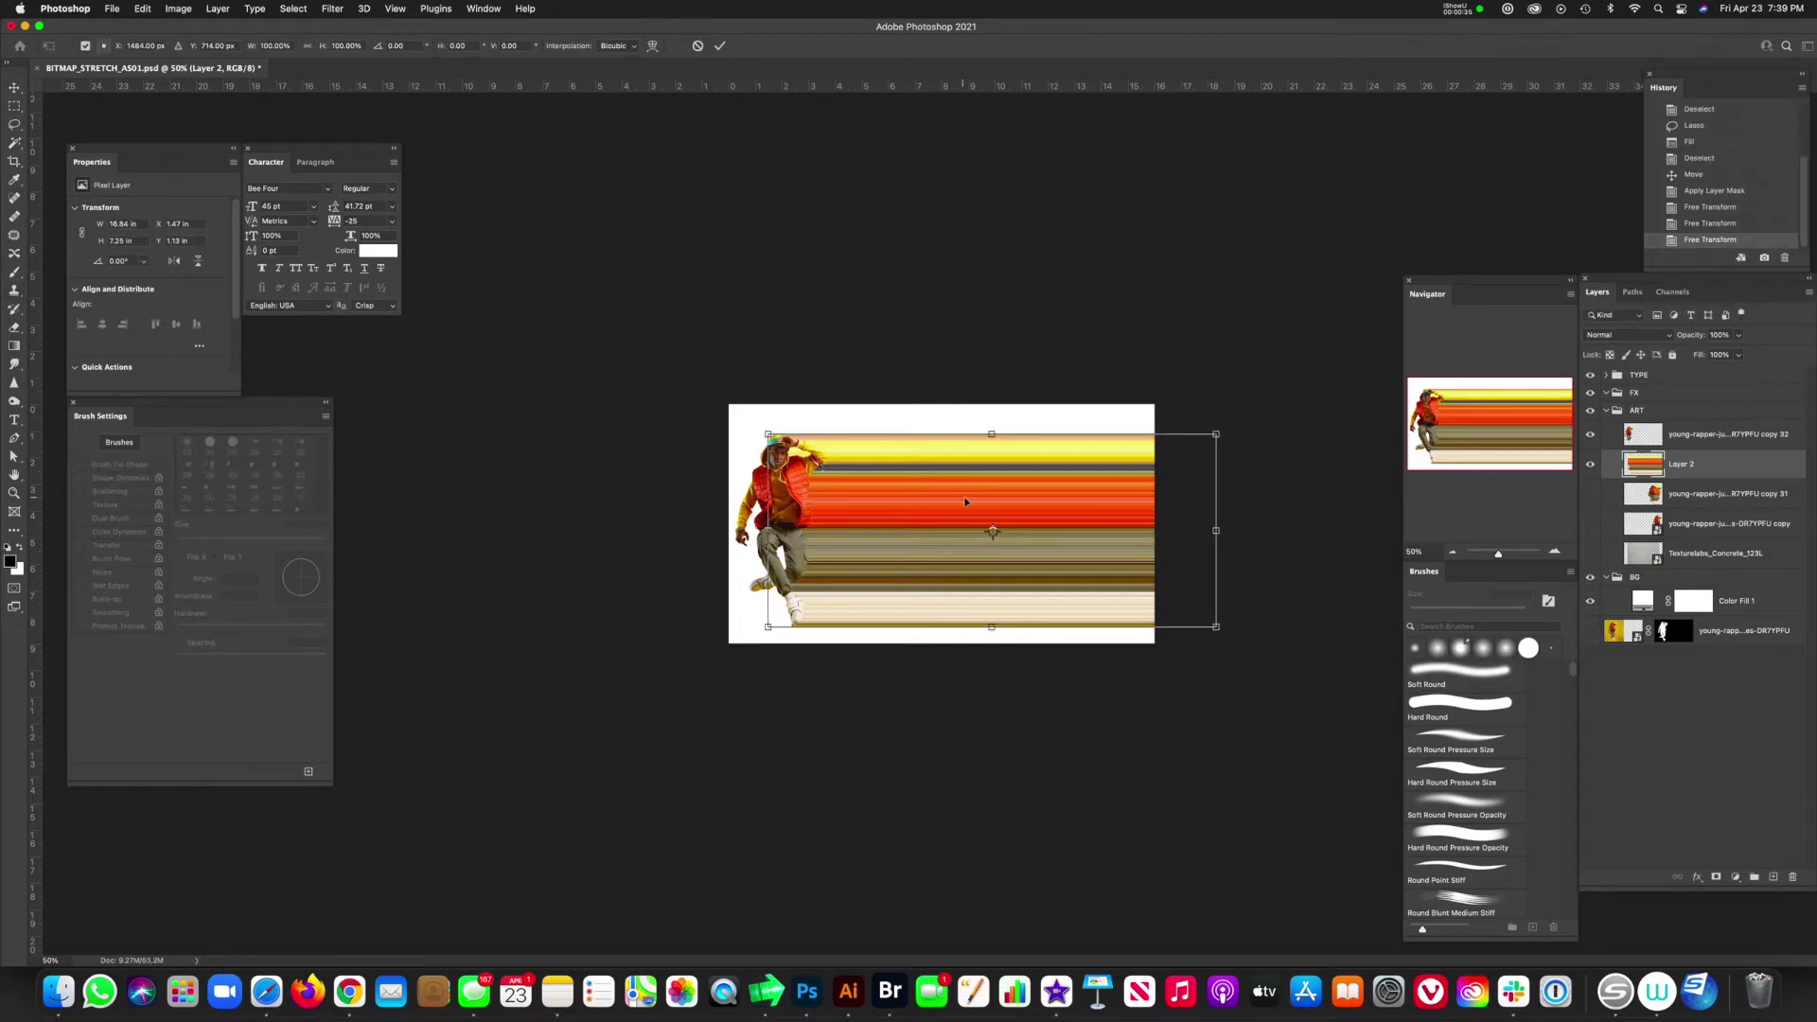
right_click(1022, 496)
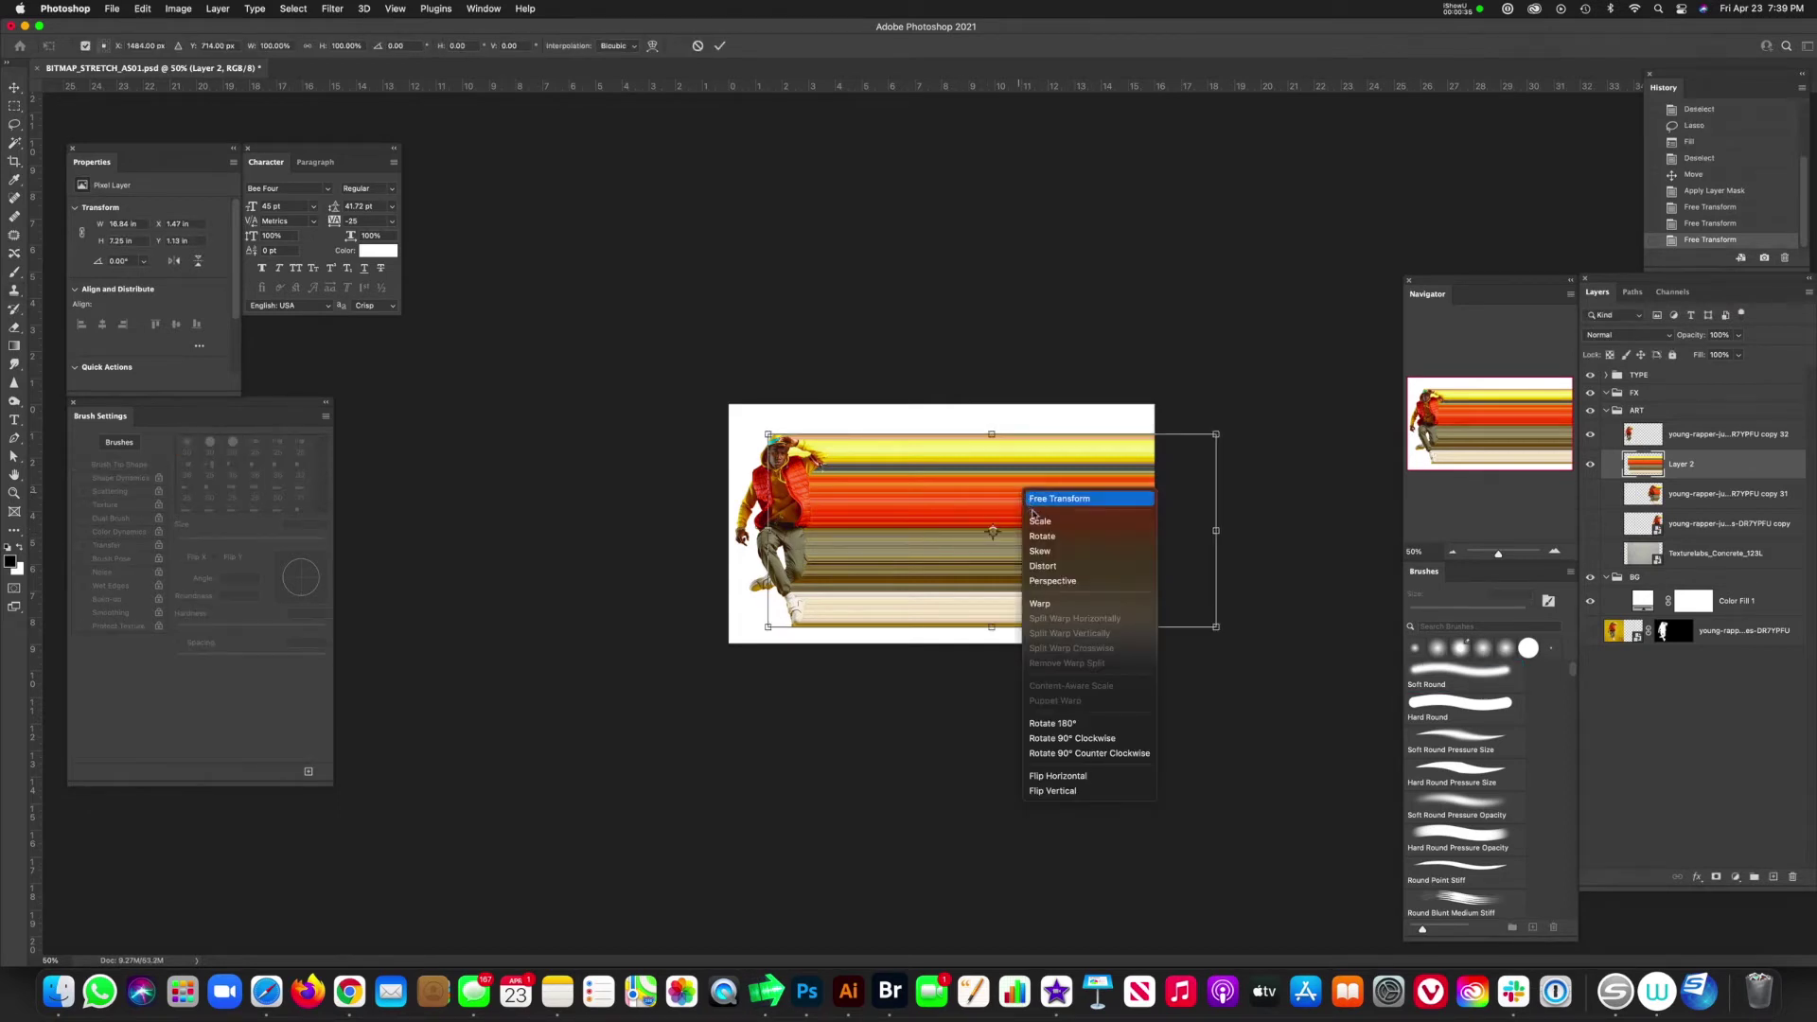
click(1057, 606)
drag(917, 437, 1056, 441)
drag(1216, 434, 1216, 467)
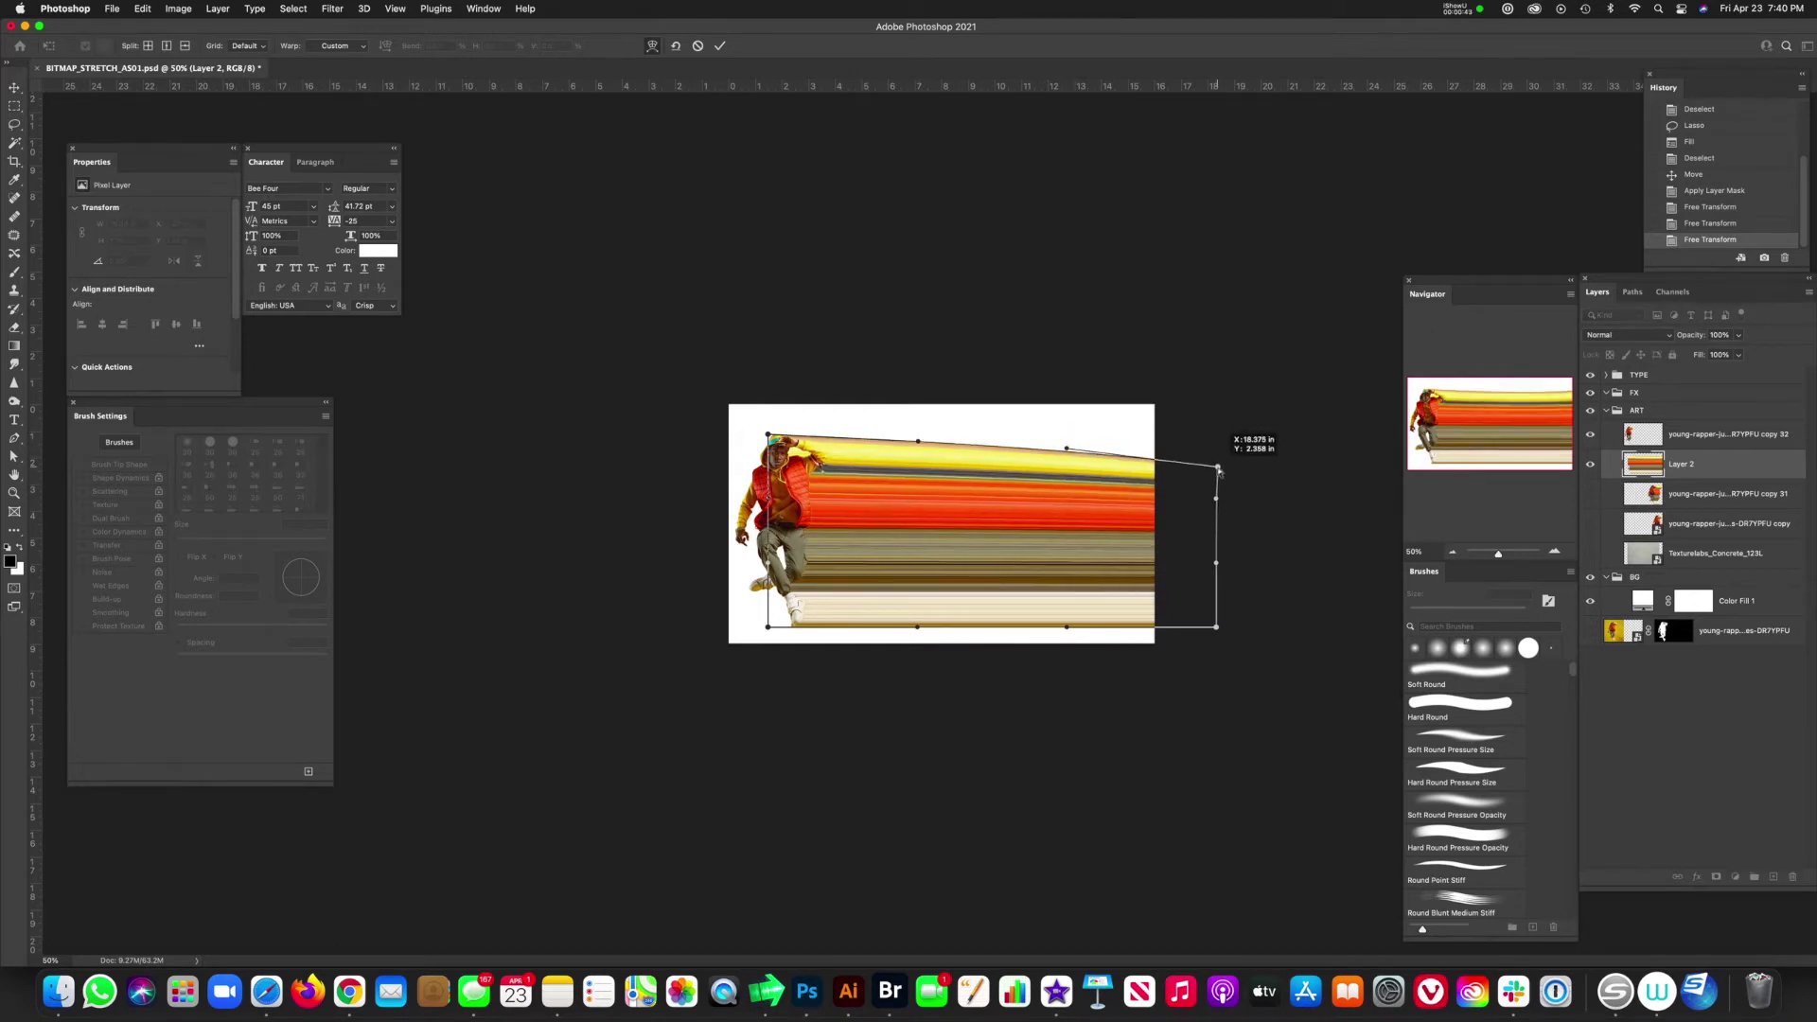
drag(919, 453, 919, 460)
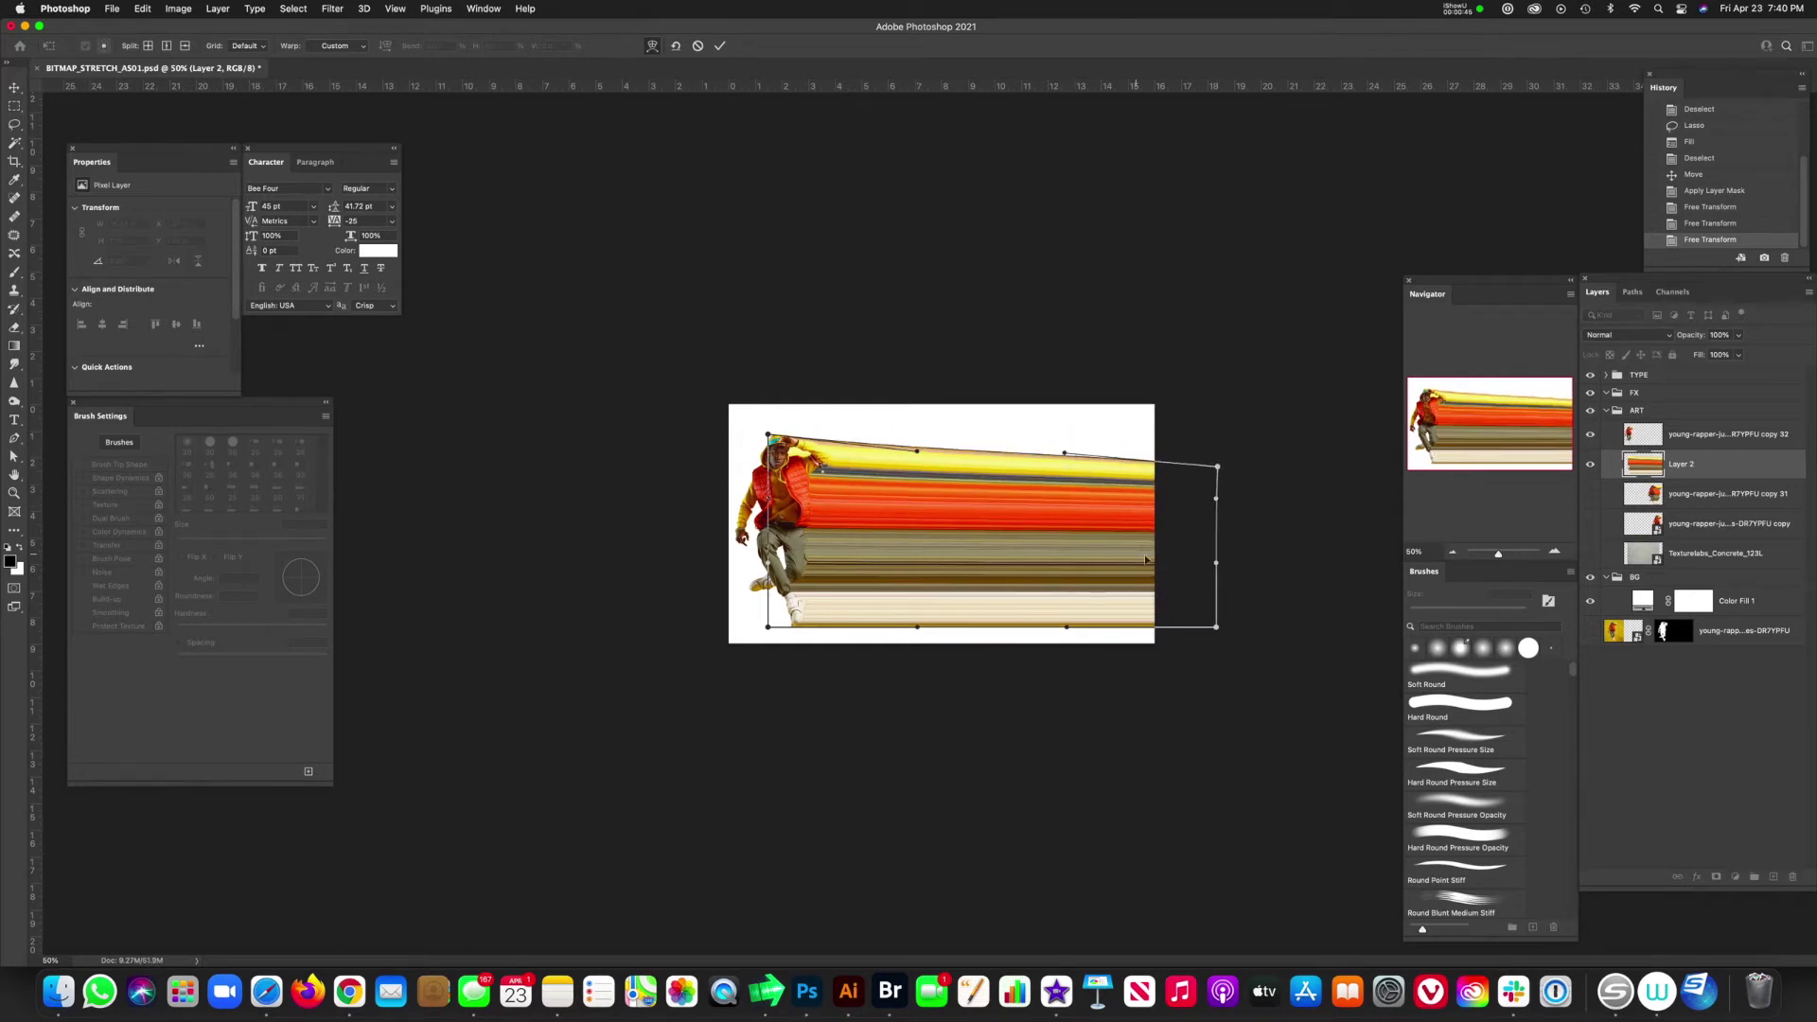
- Twist the strip's right end into a crossing ribbon, reshape its lower edge and lower left corner, and apply the warp
drag(1217, 628, 1220, 601)
drag(919, 632, 927, 620)
drag(1217, 466, 1257, 516)
drag(768, 625, 754, 632)
drag(1157, 631, 1174, 661)
key(Return)
- Add a layer mask to the warped strip and mask out the parts showing between the legs and beside the shoe
key(s)
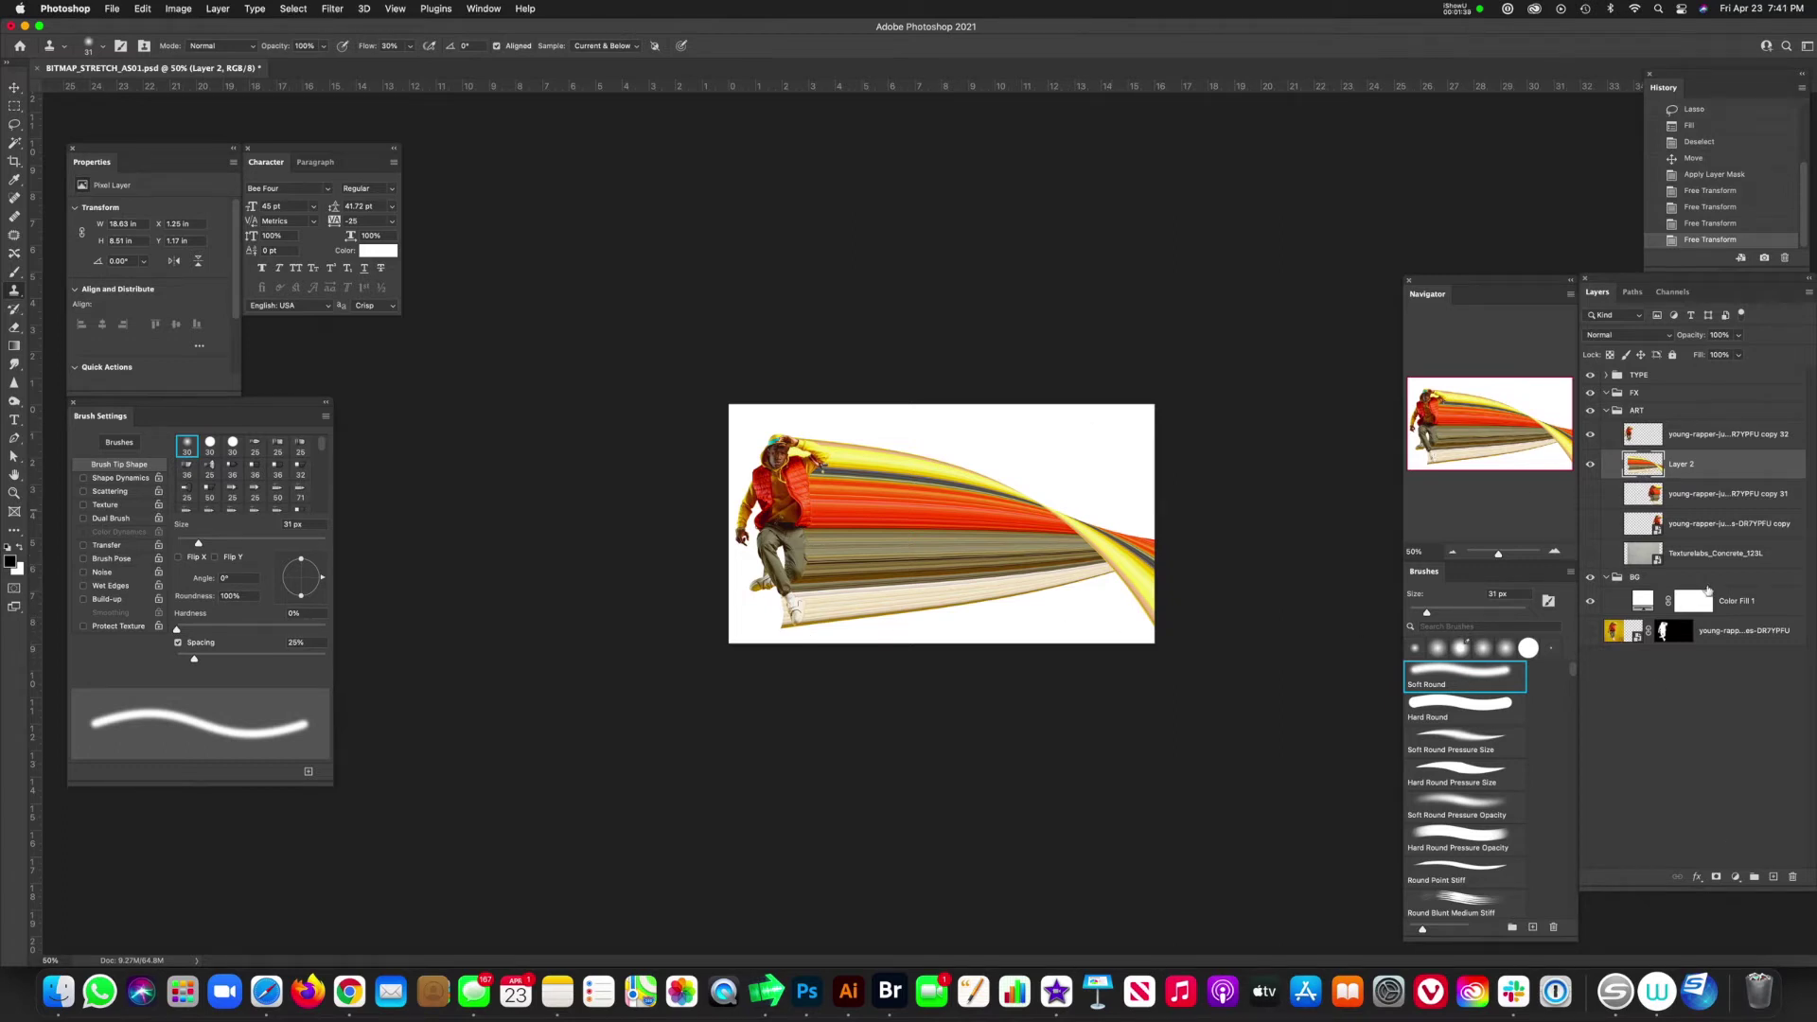
click(1715, 878)
scroll(779, 606, up, 6)
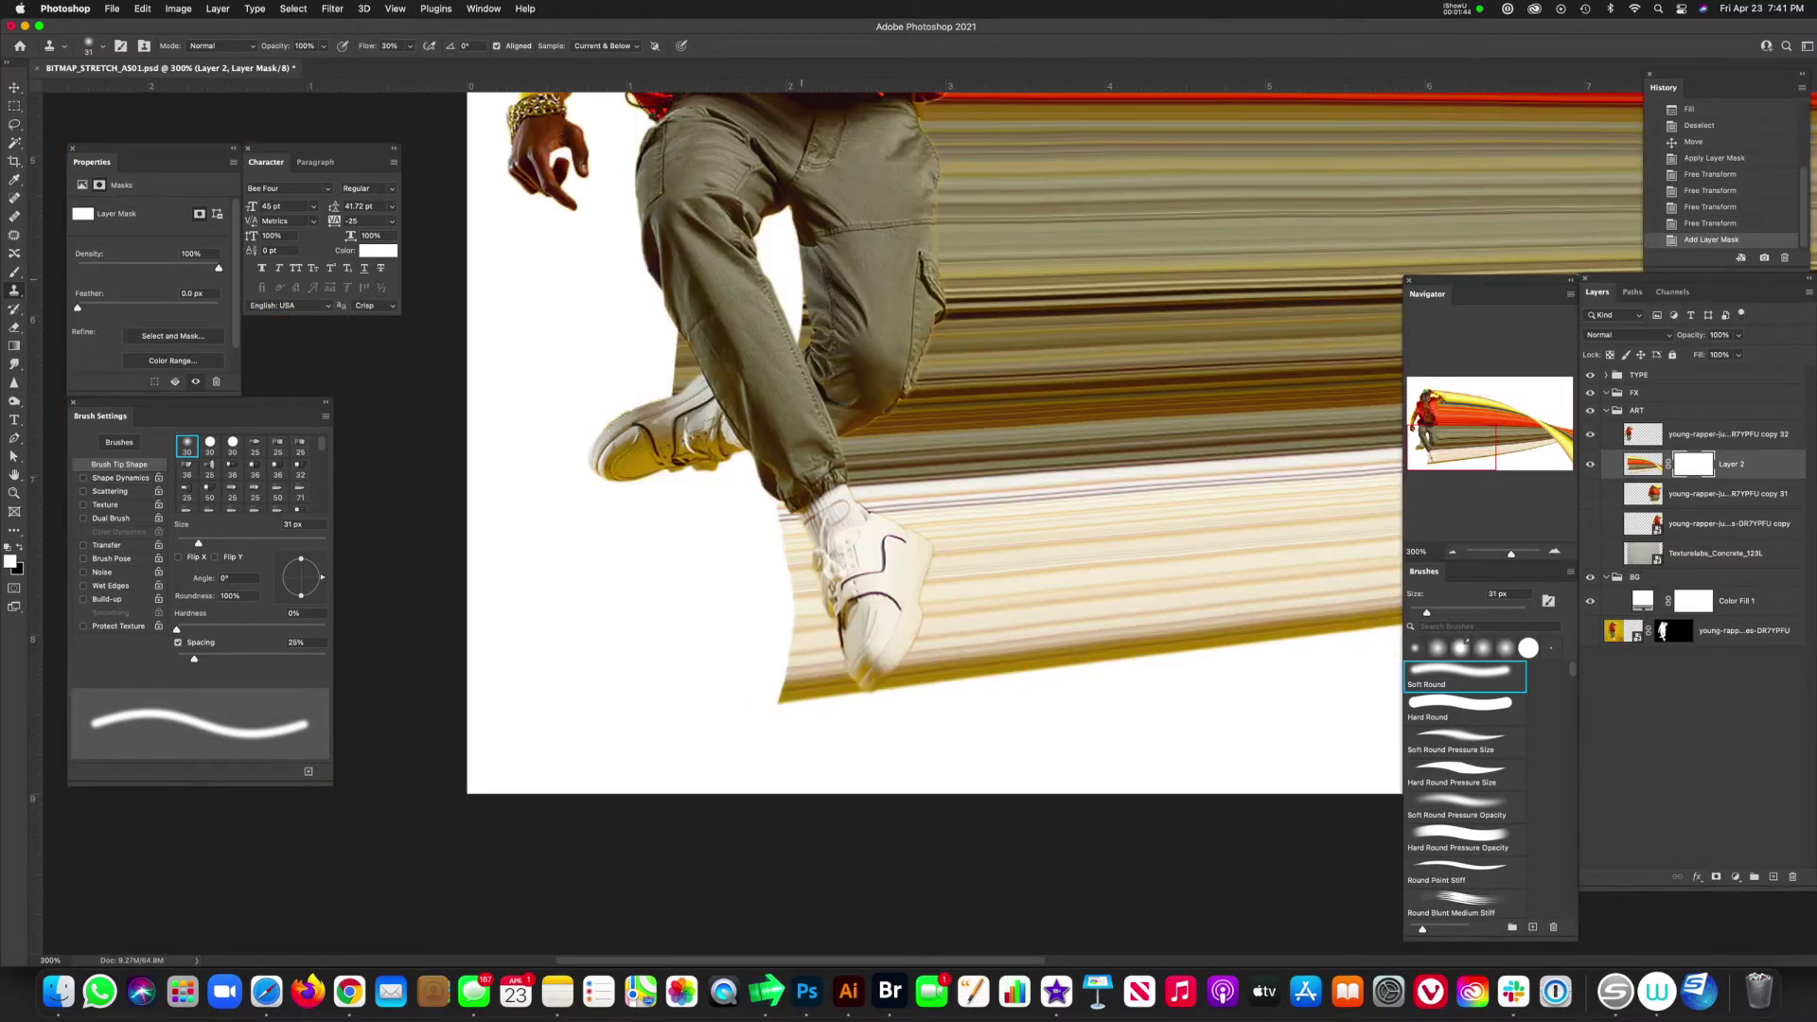
key(l)
drag(814, 284, 818, 236)
key(super+BackSpace)
key(super+d)
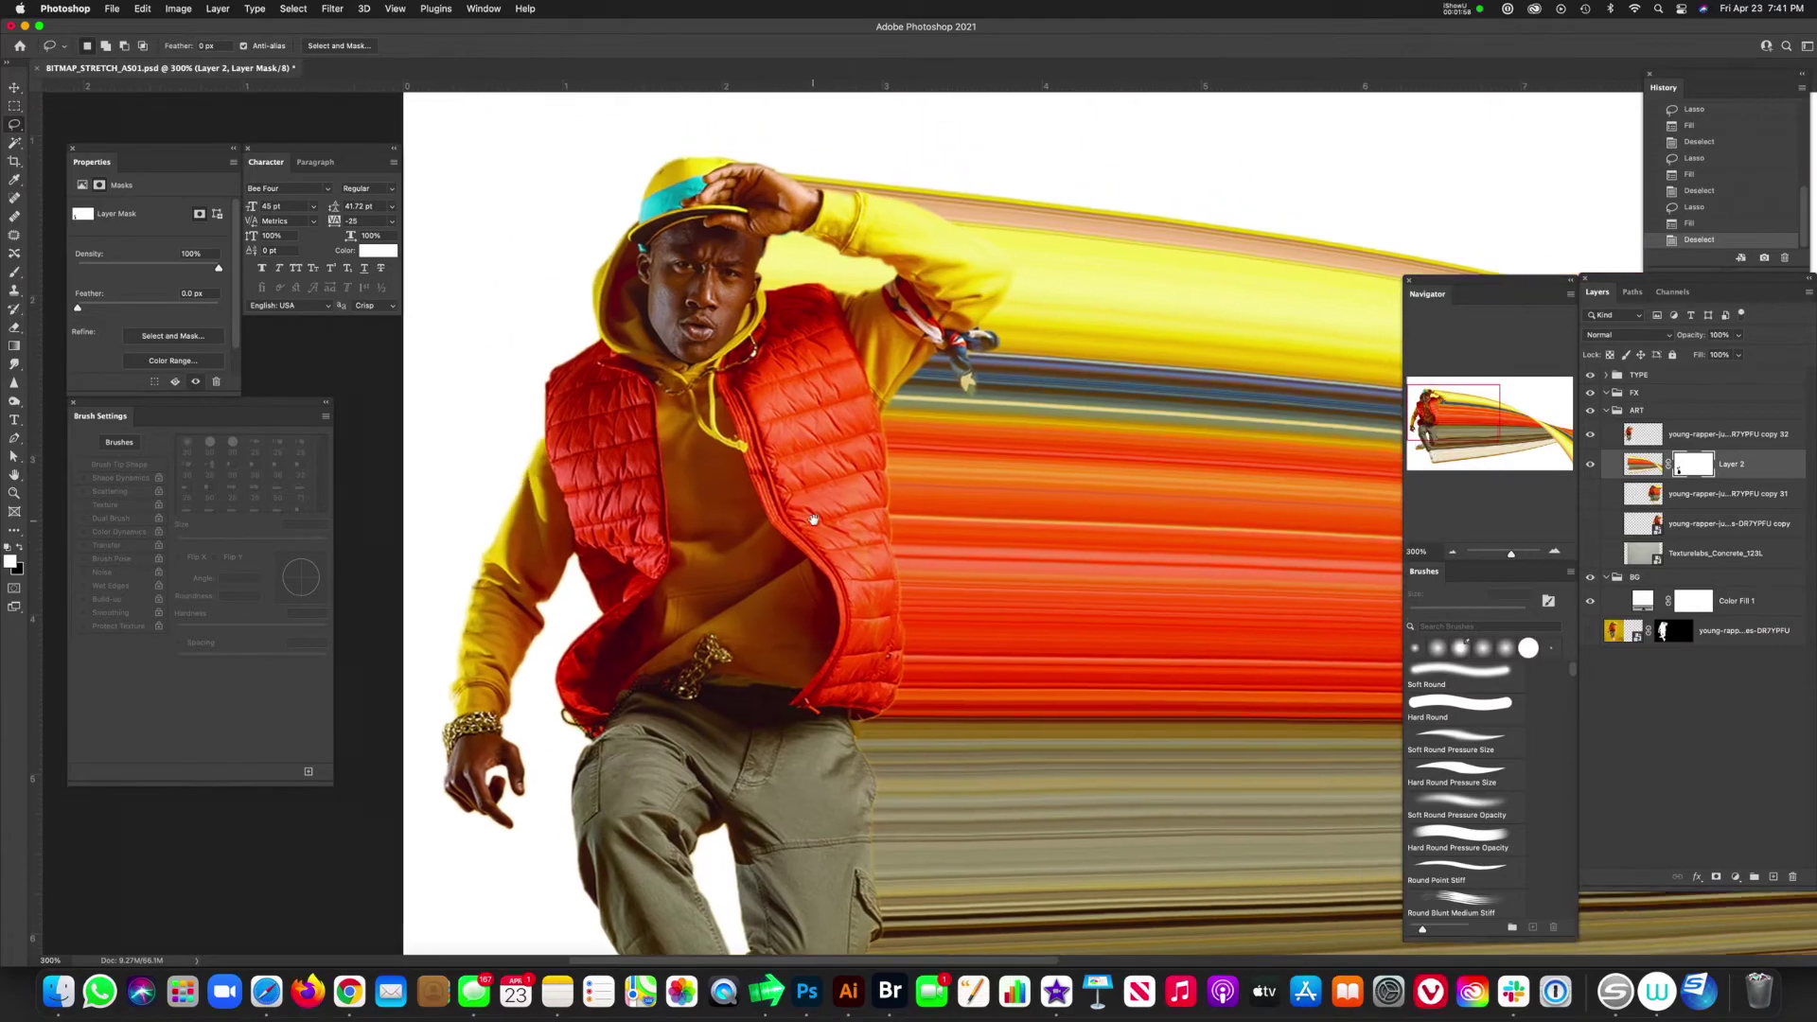
- Delete the hidden copy 31 layer from the ART group and move the Texturelabs_Concrete_123L layer into the FX group
scroll(747, 546, down, 5)
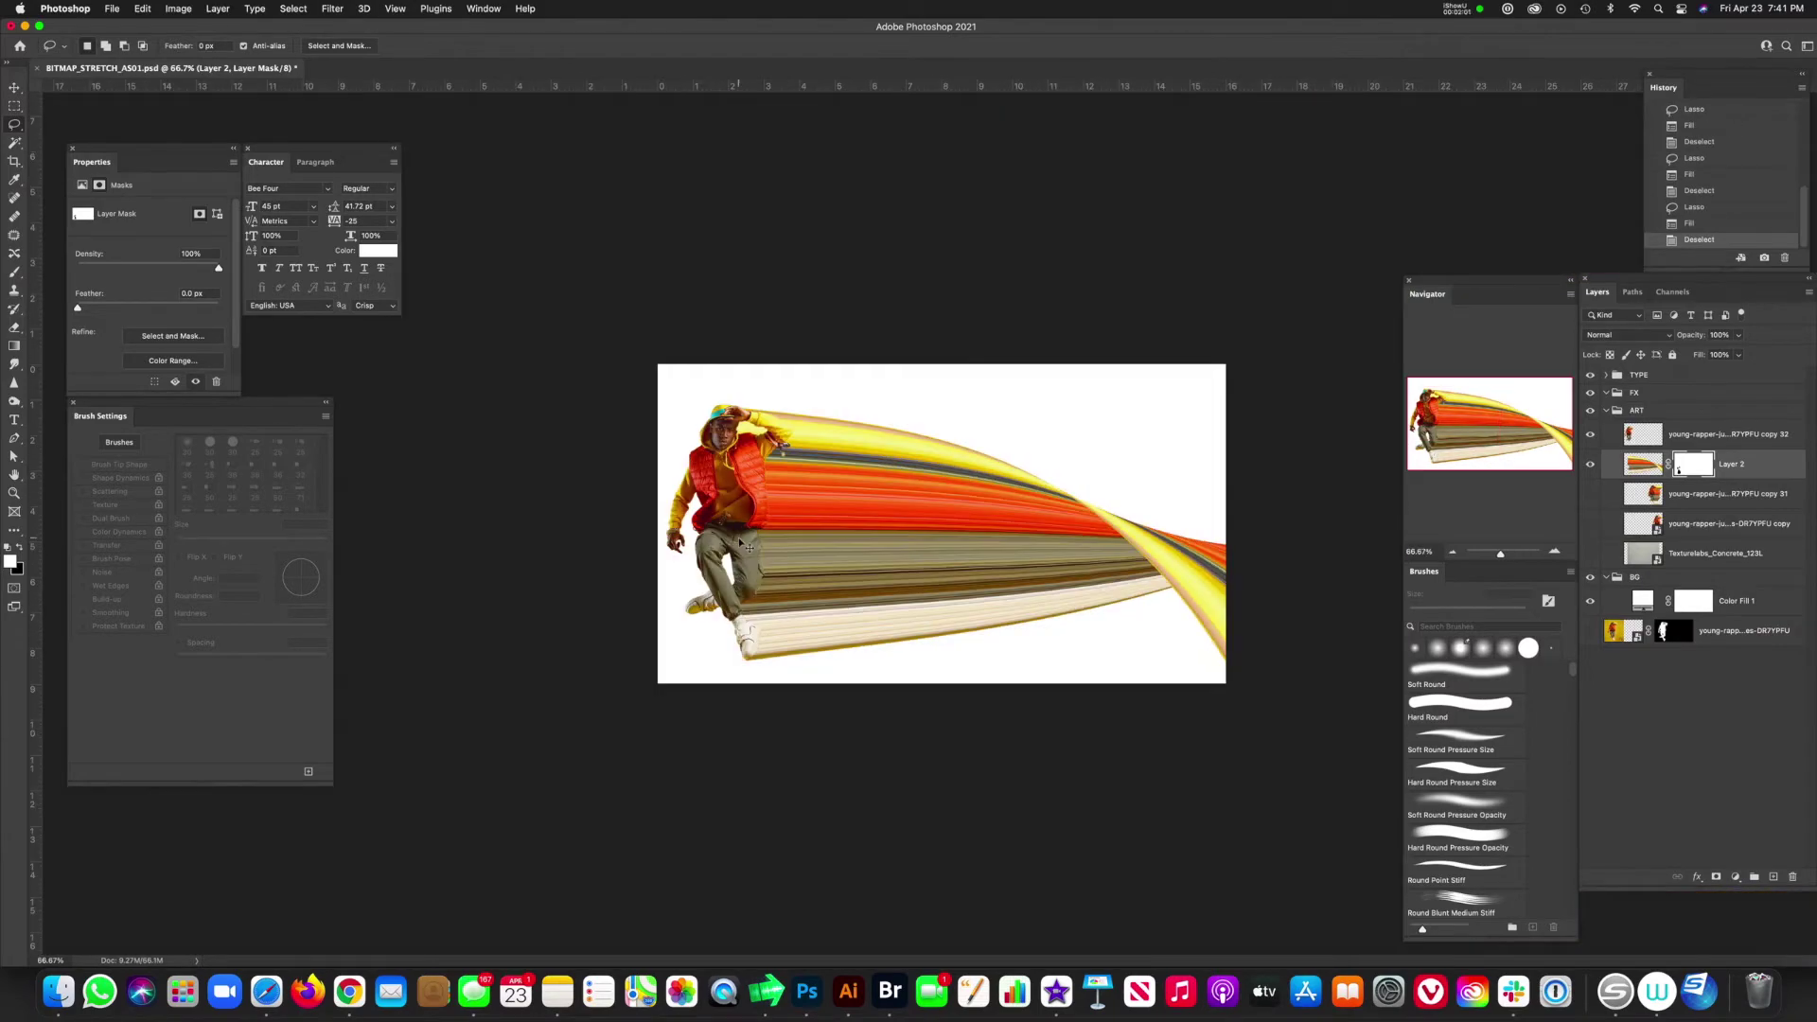
click(1646, 500)
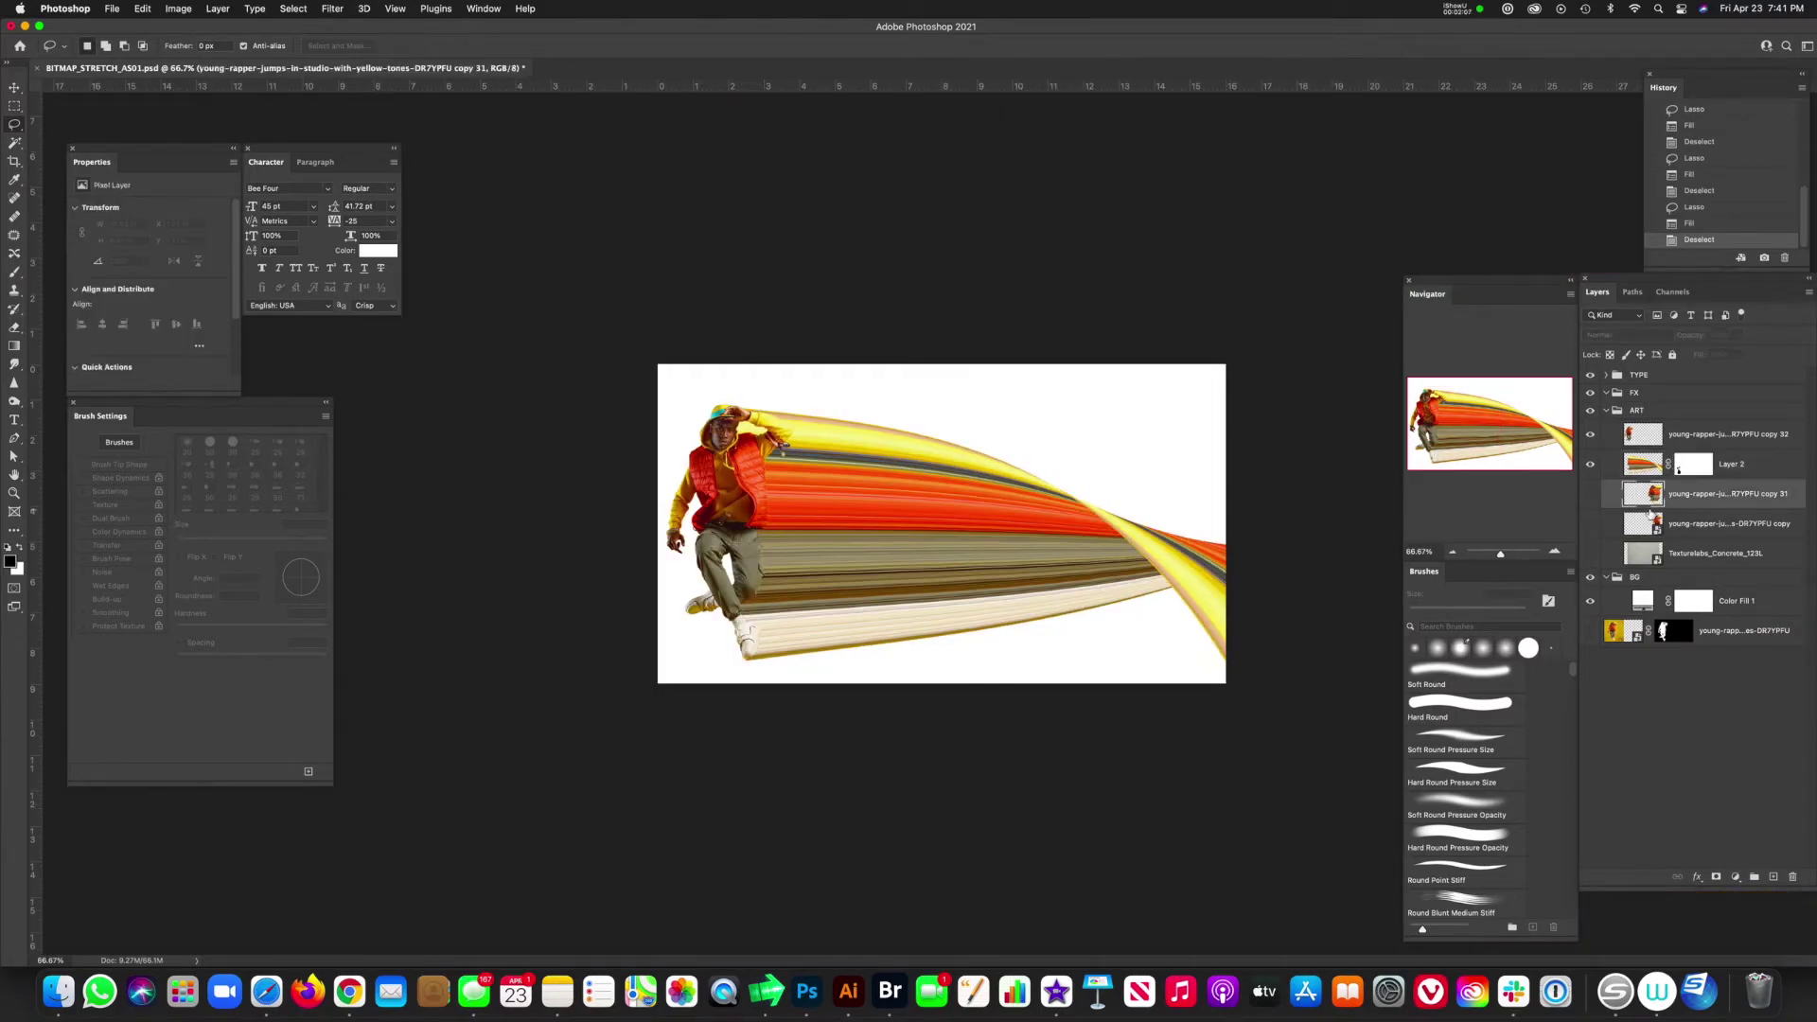
key(BackSpace)
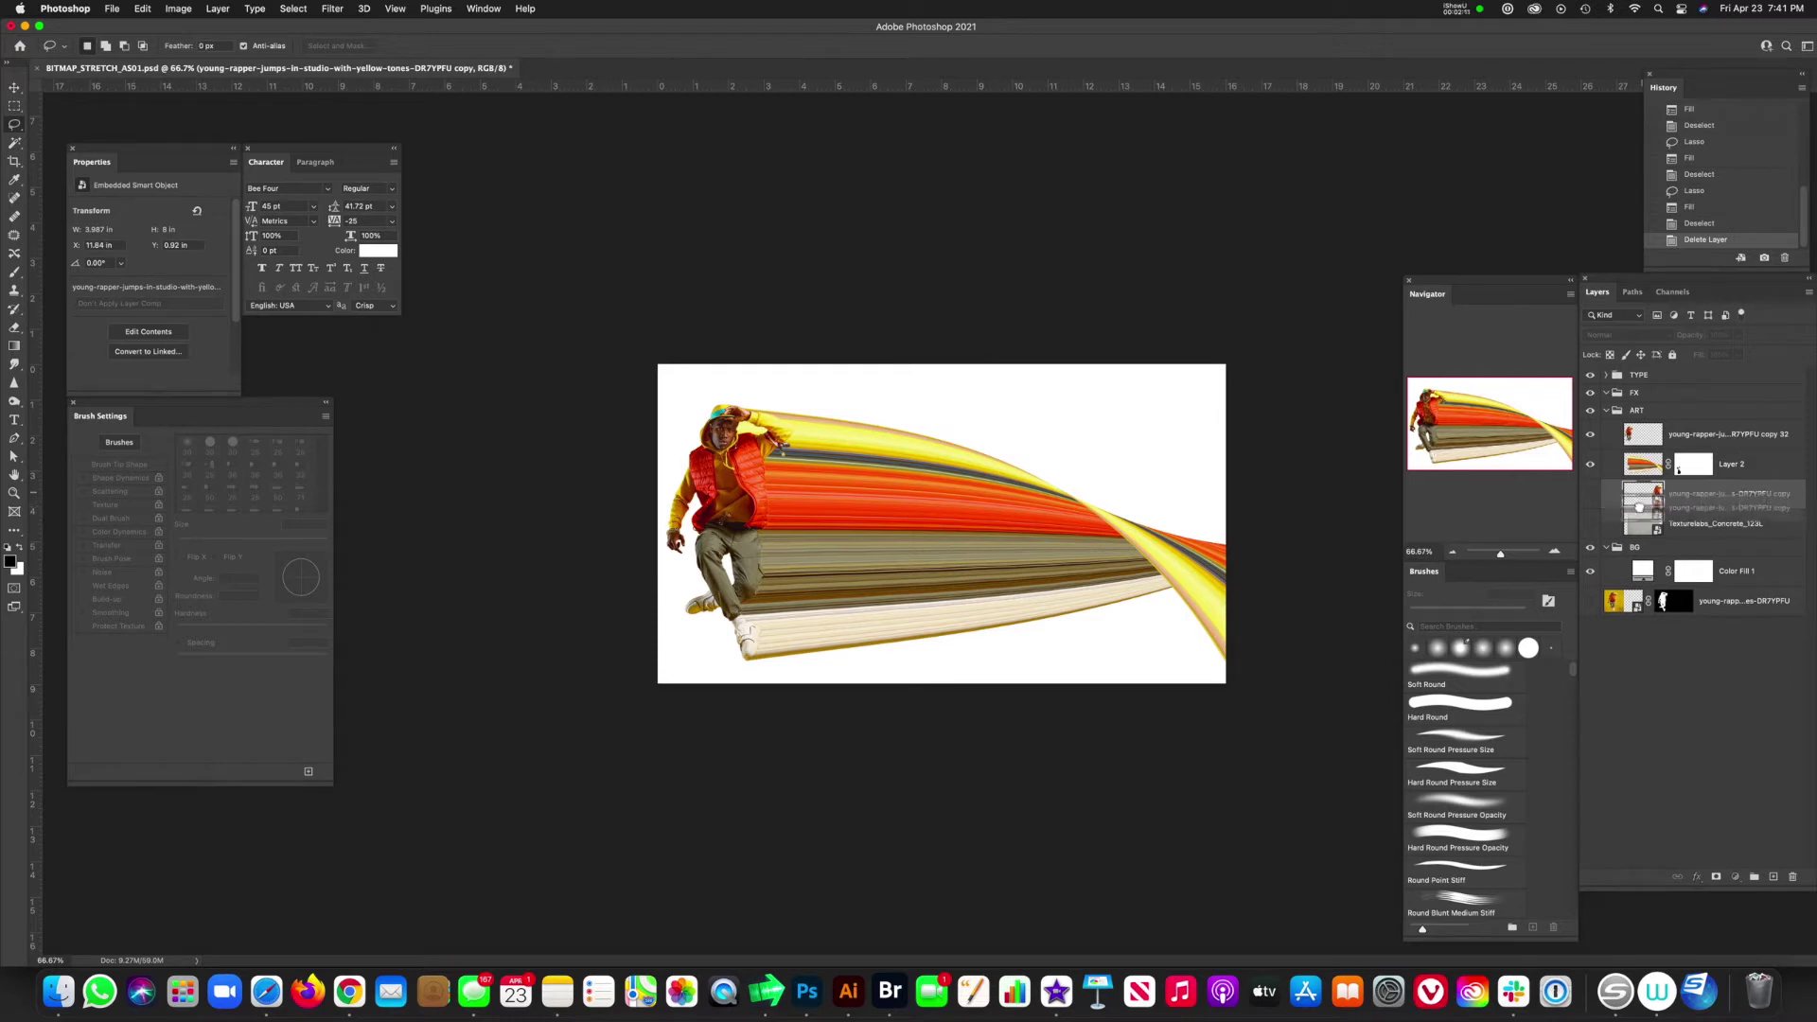
click(1642, 531)
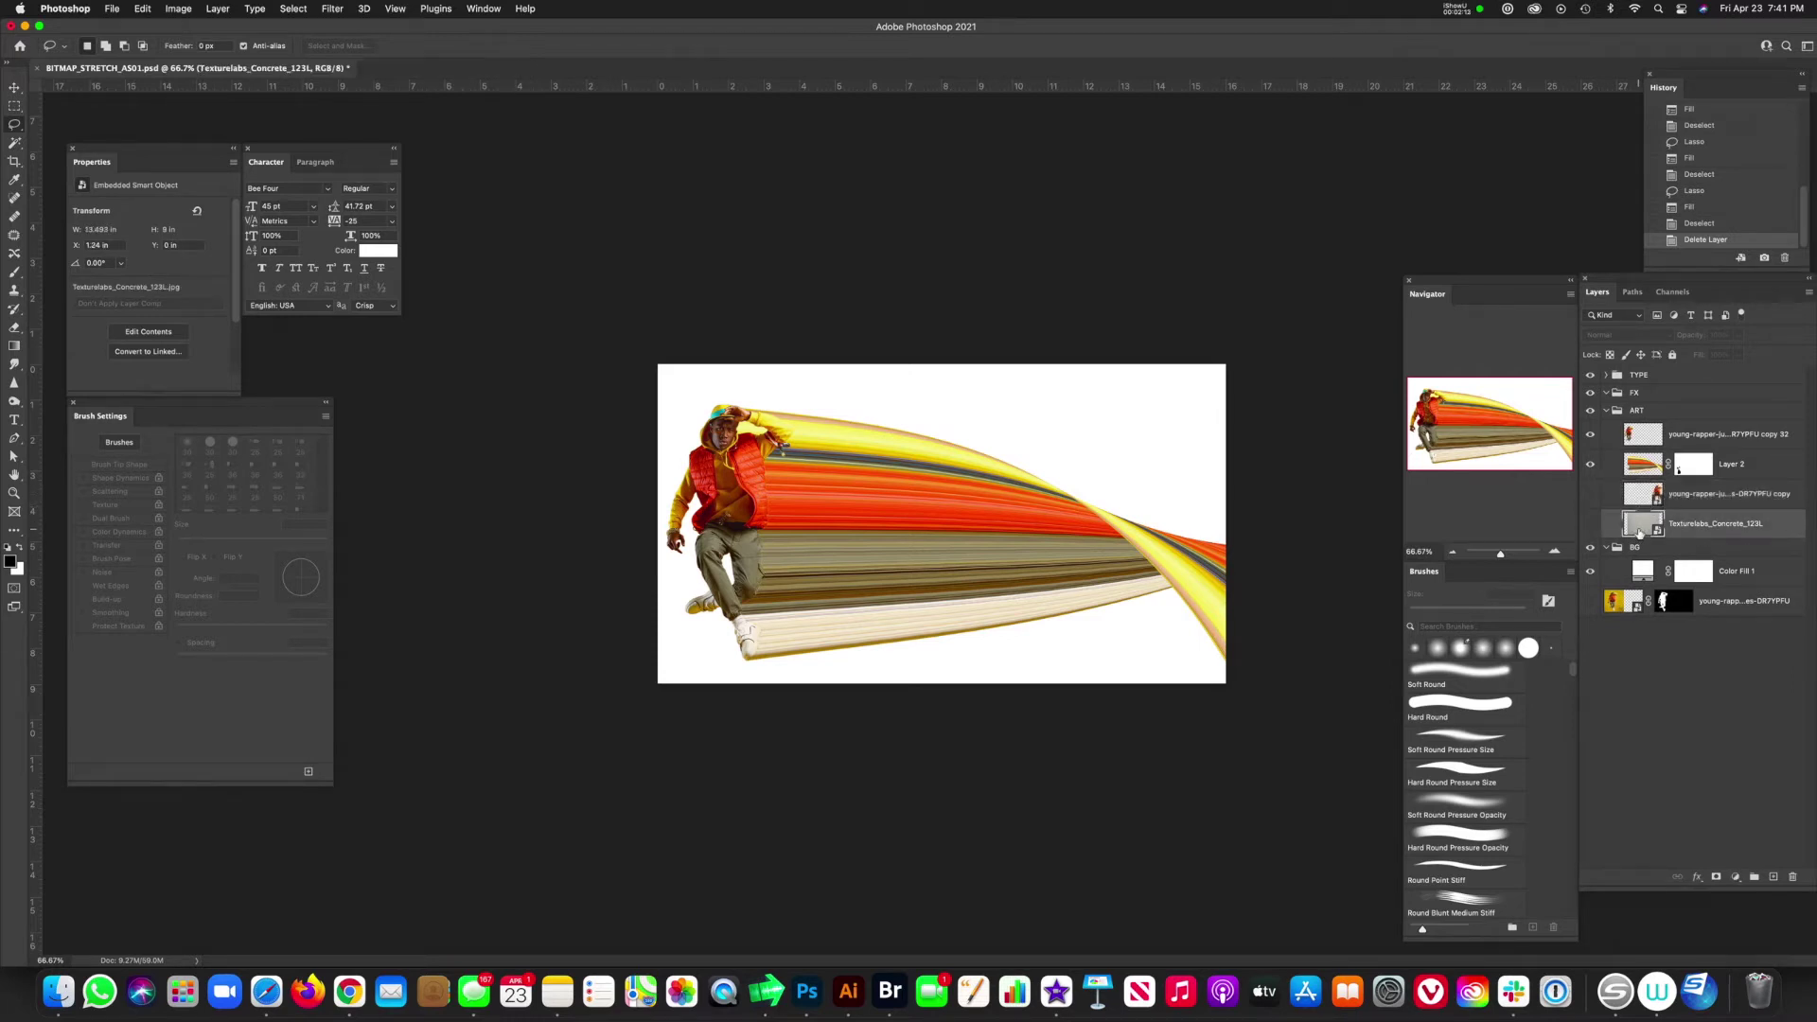
drag(1642, 531, 1627, 410)
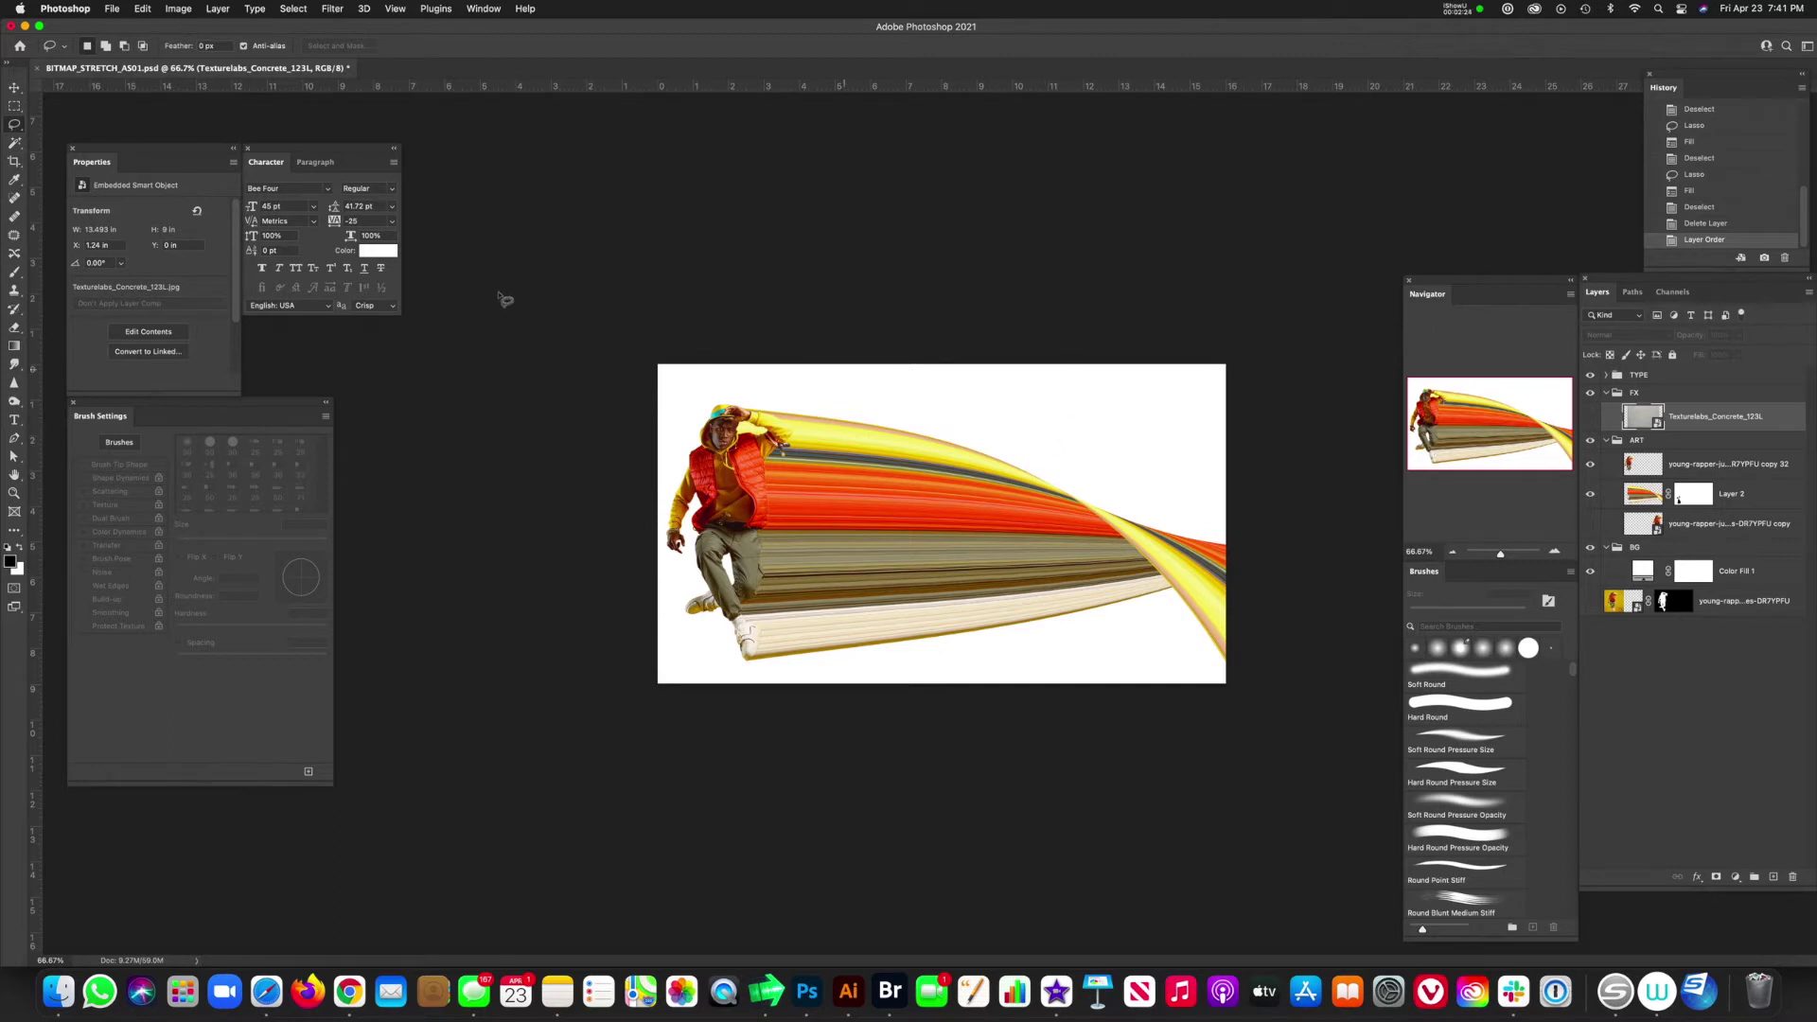
- Duplicate the whole document under the name BITMAP_STRETCH_AS02, keeping its layers separate
click(179, 8)
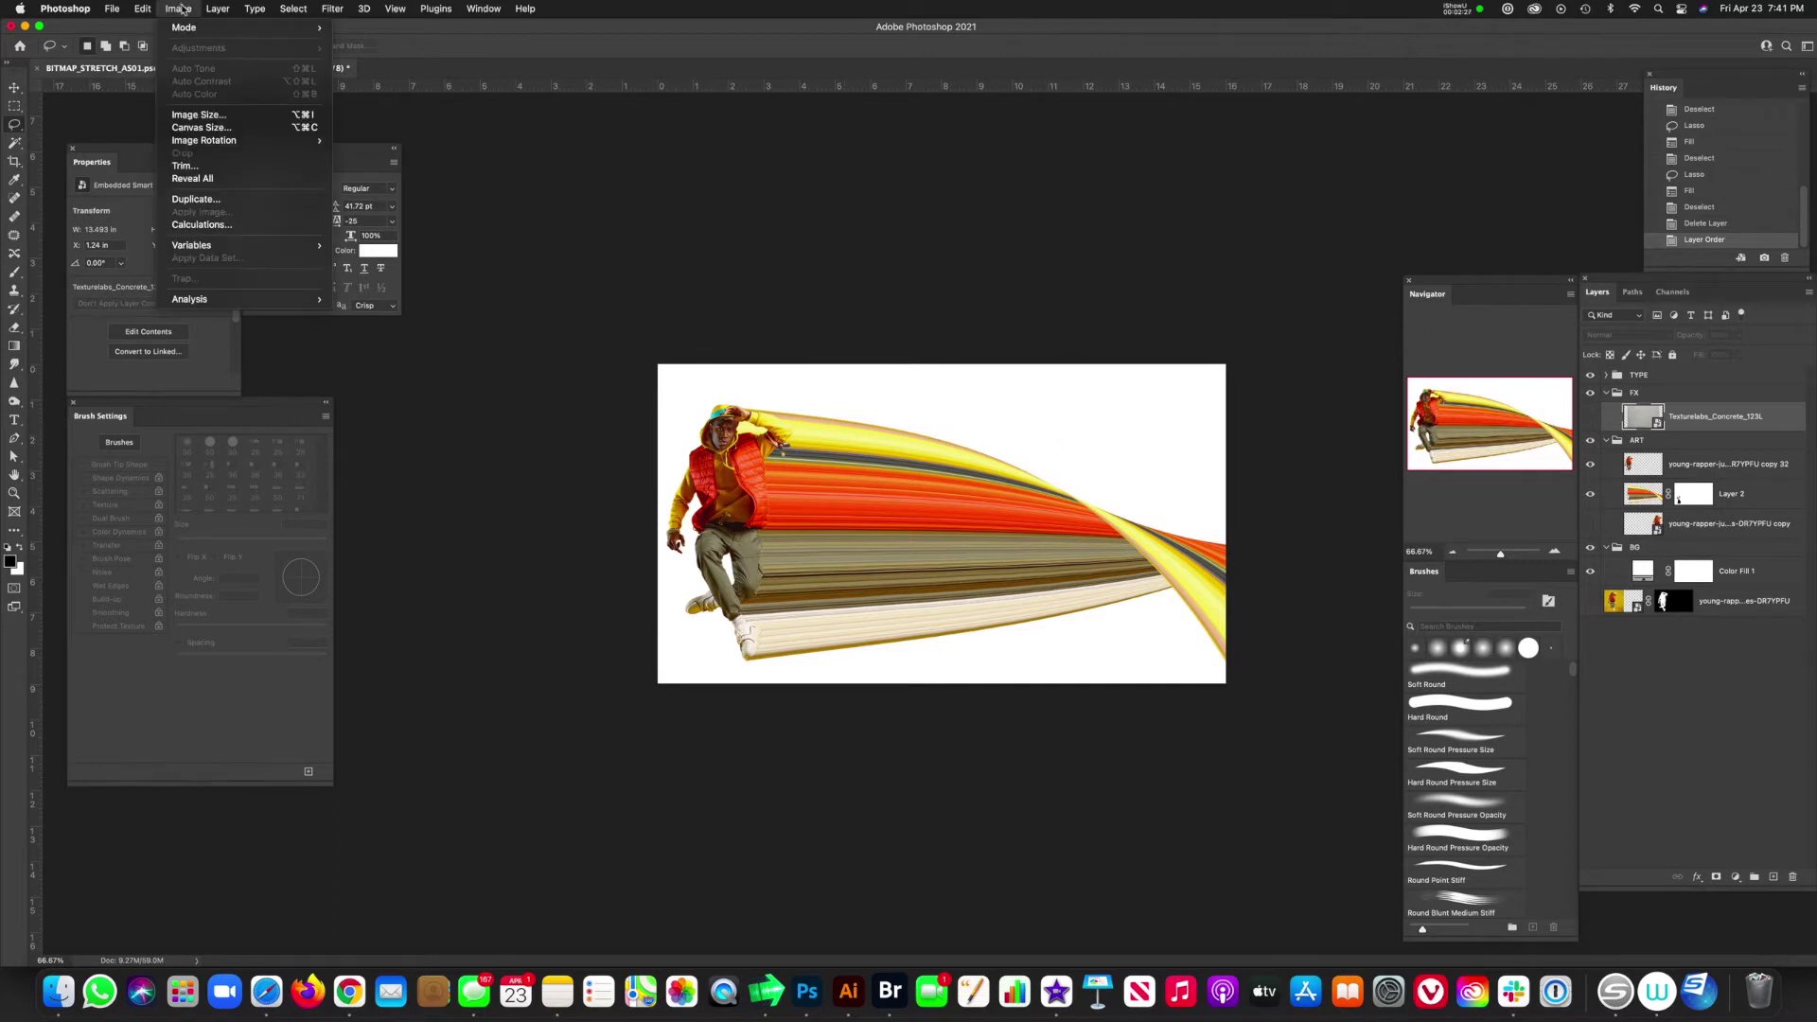
click(236, 201)
drag(938, 473, 907, 473)
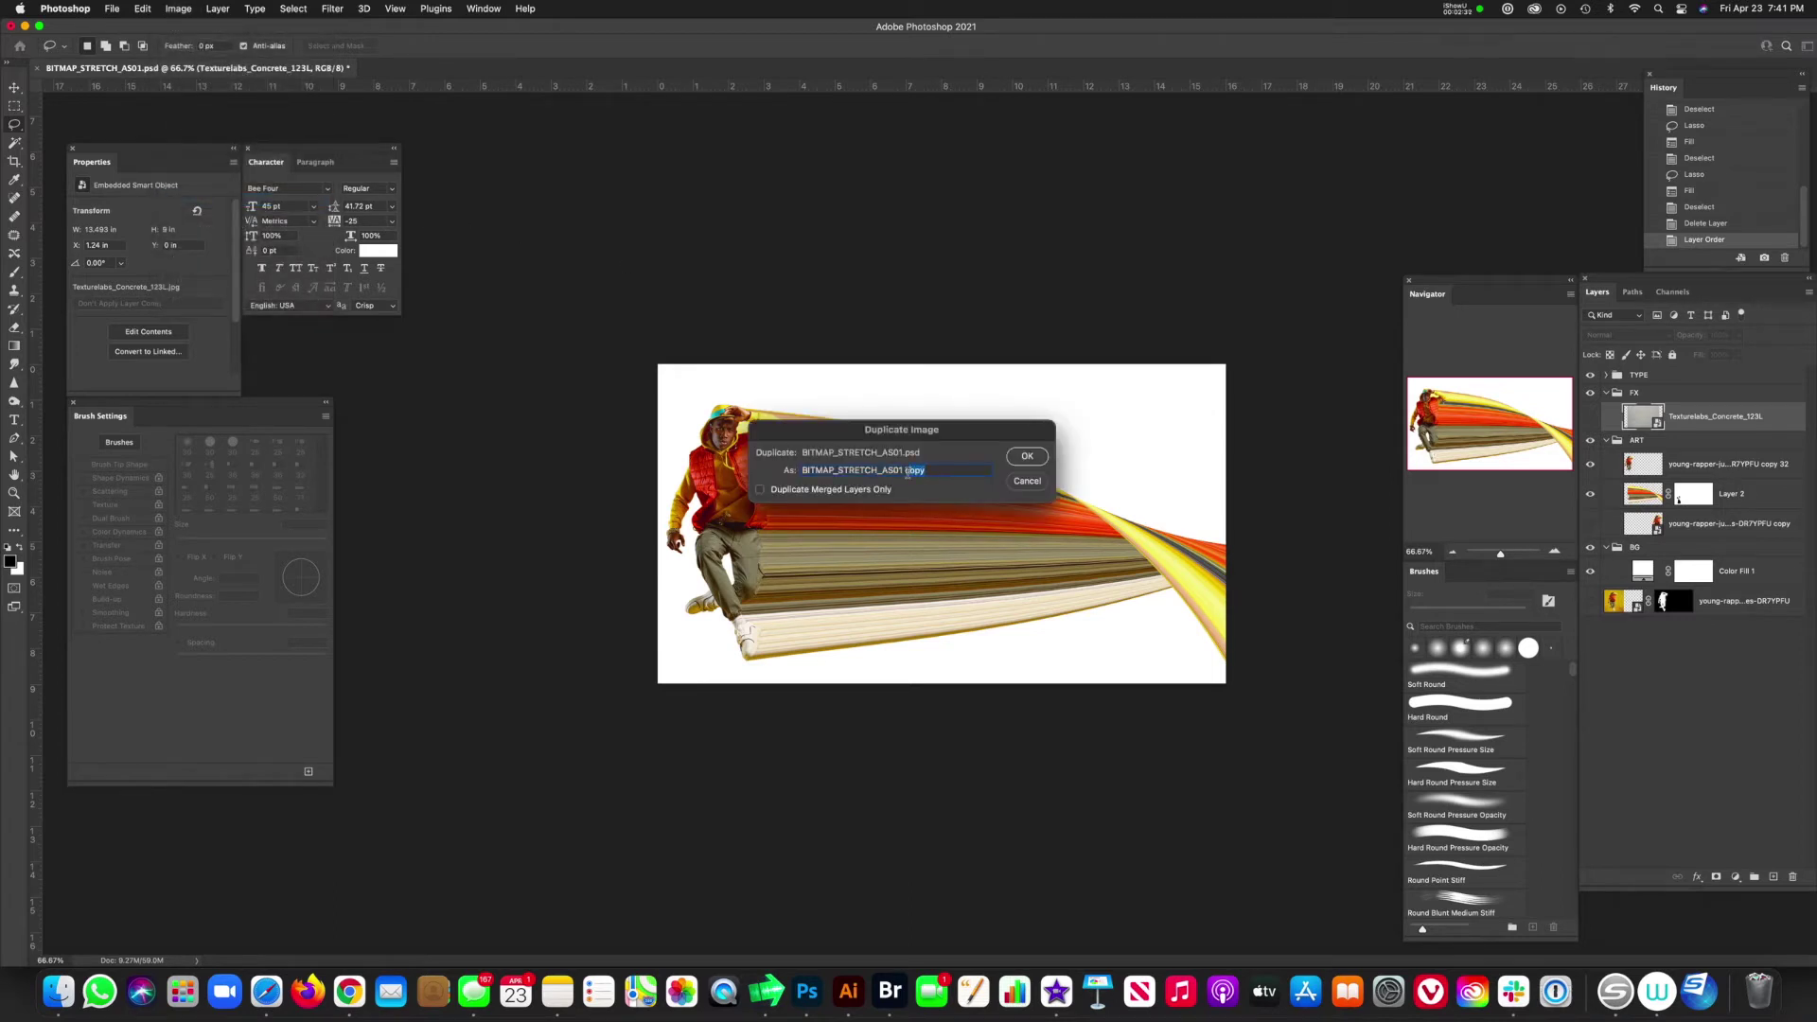
text(2)
click(1027, 457)
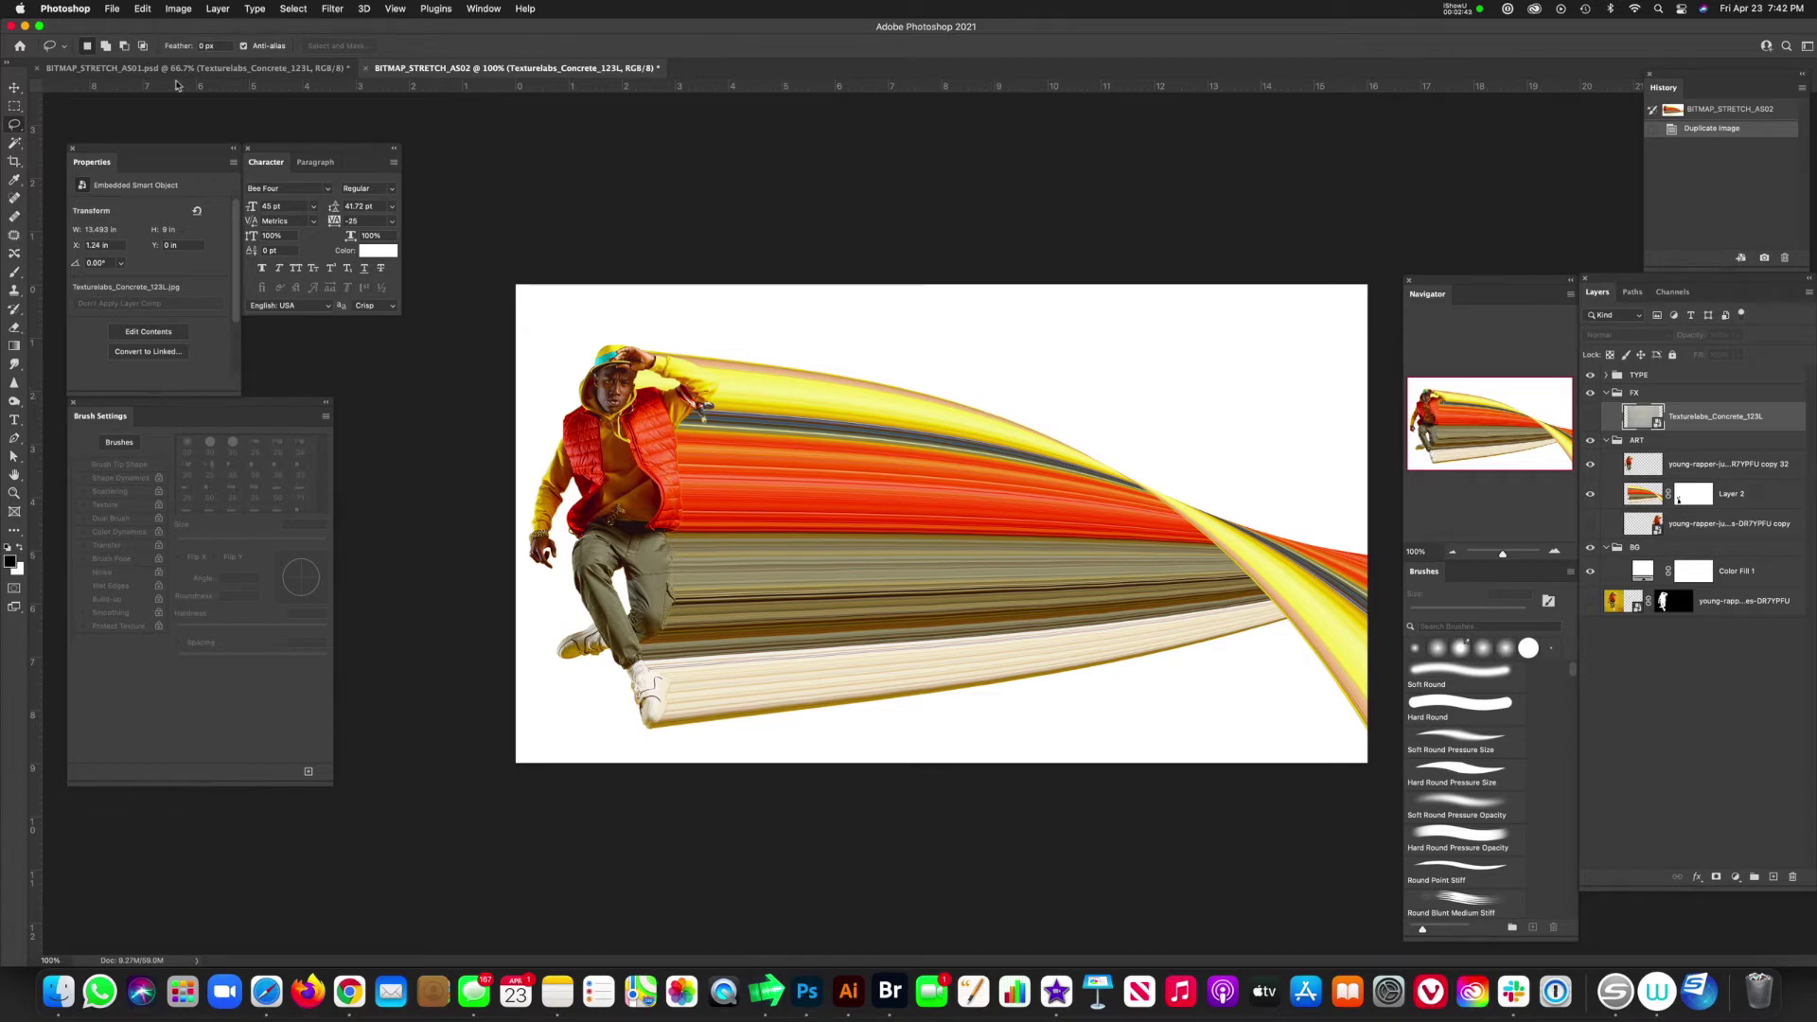
- Convert the duplicate document to grayscale, merging its layers and discarding the colour information
click(179, 9)
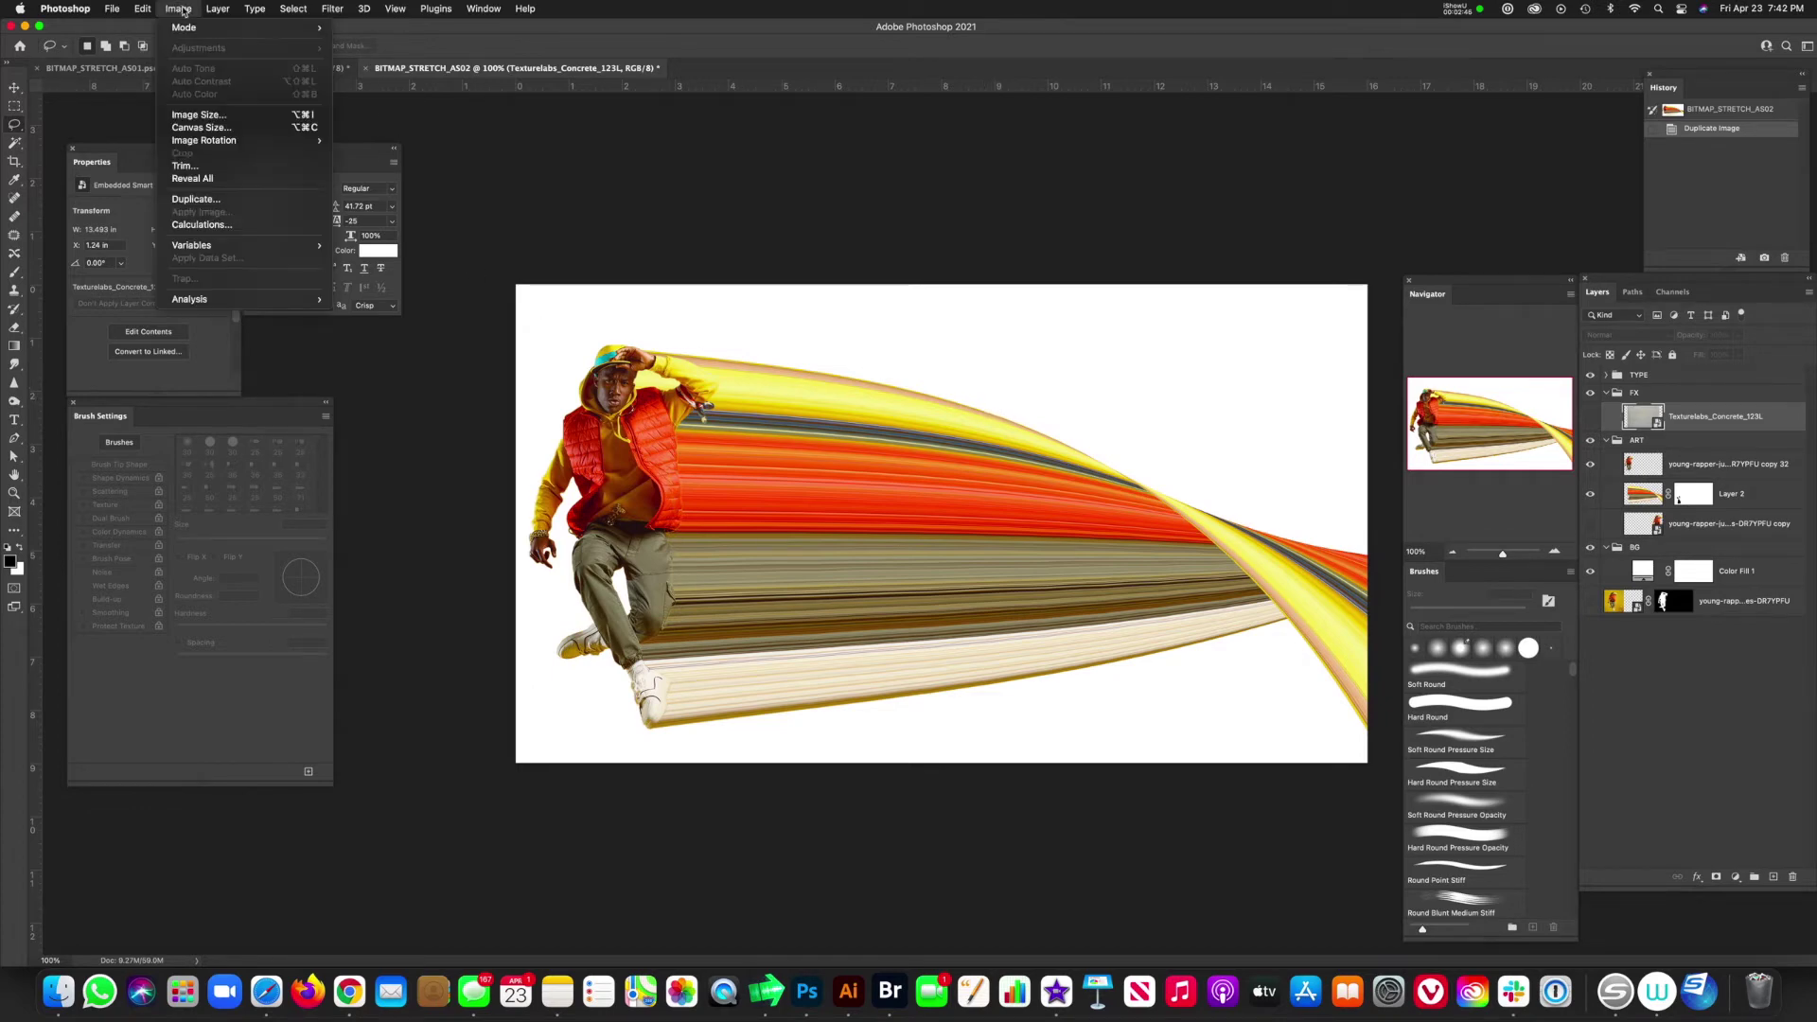
mouse_move(236, 27)
click(410, 43)
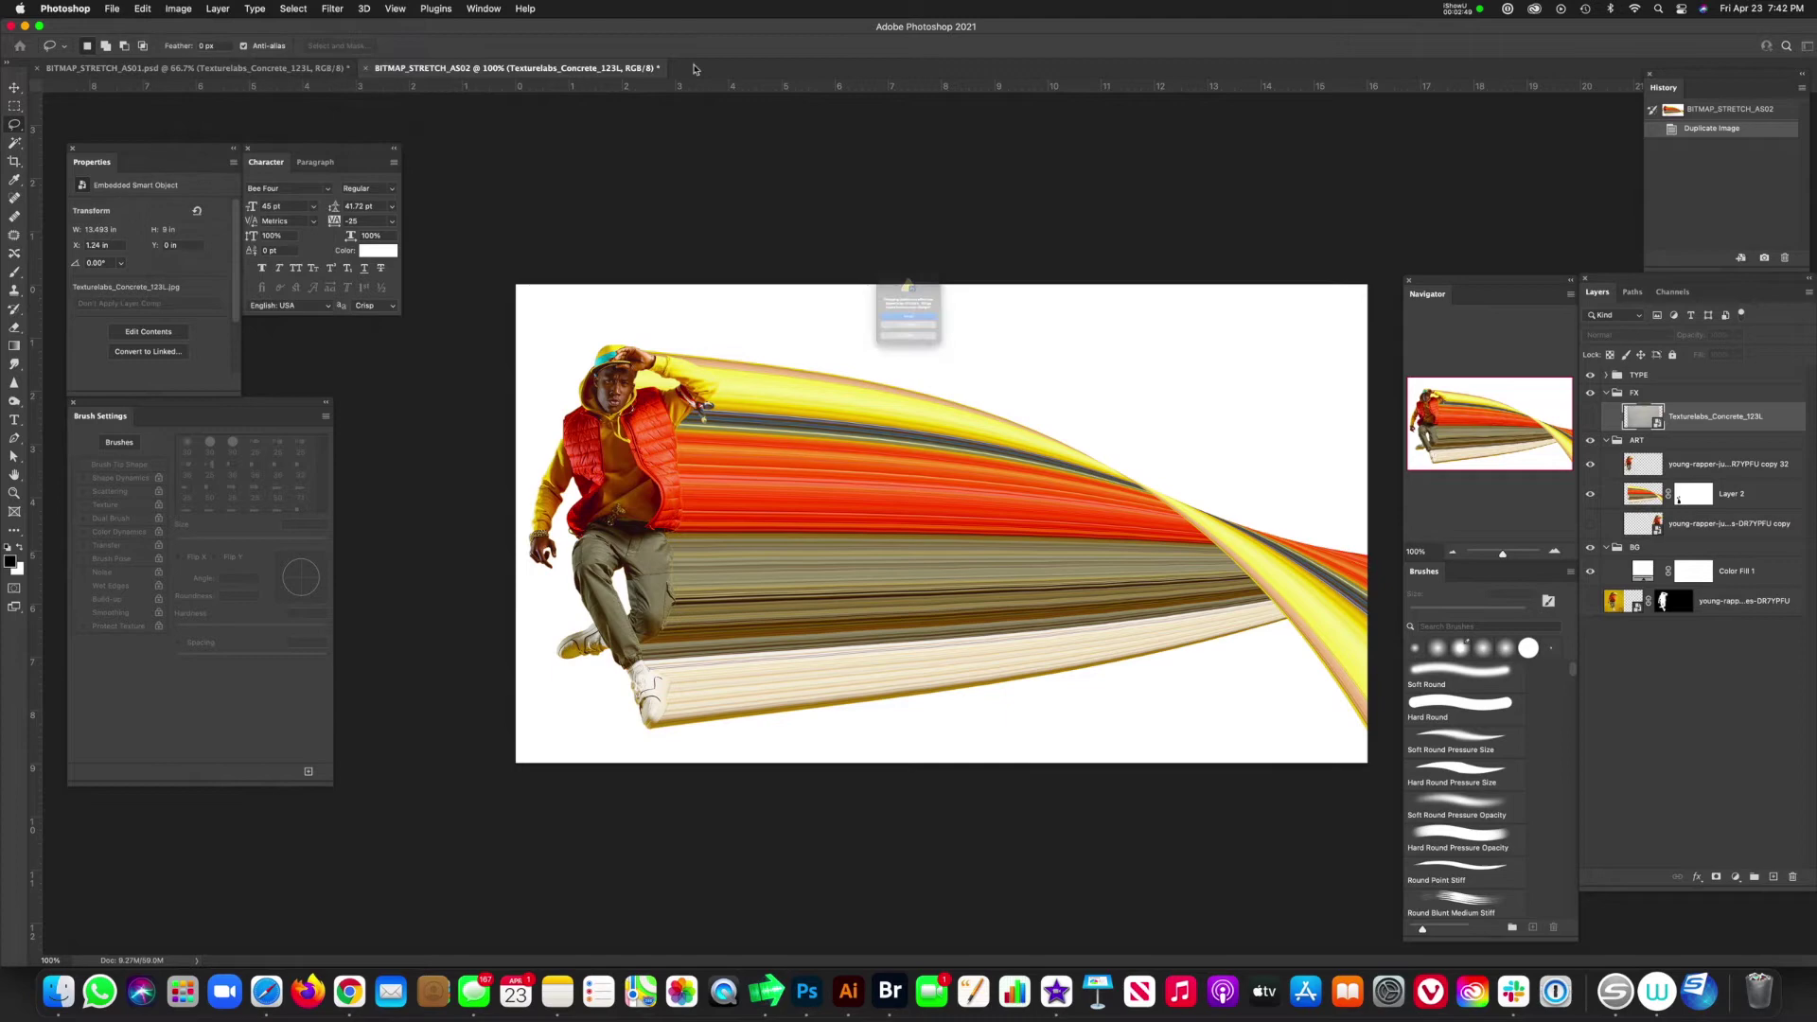
click(933, 356)
click(933, 356)
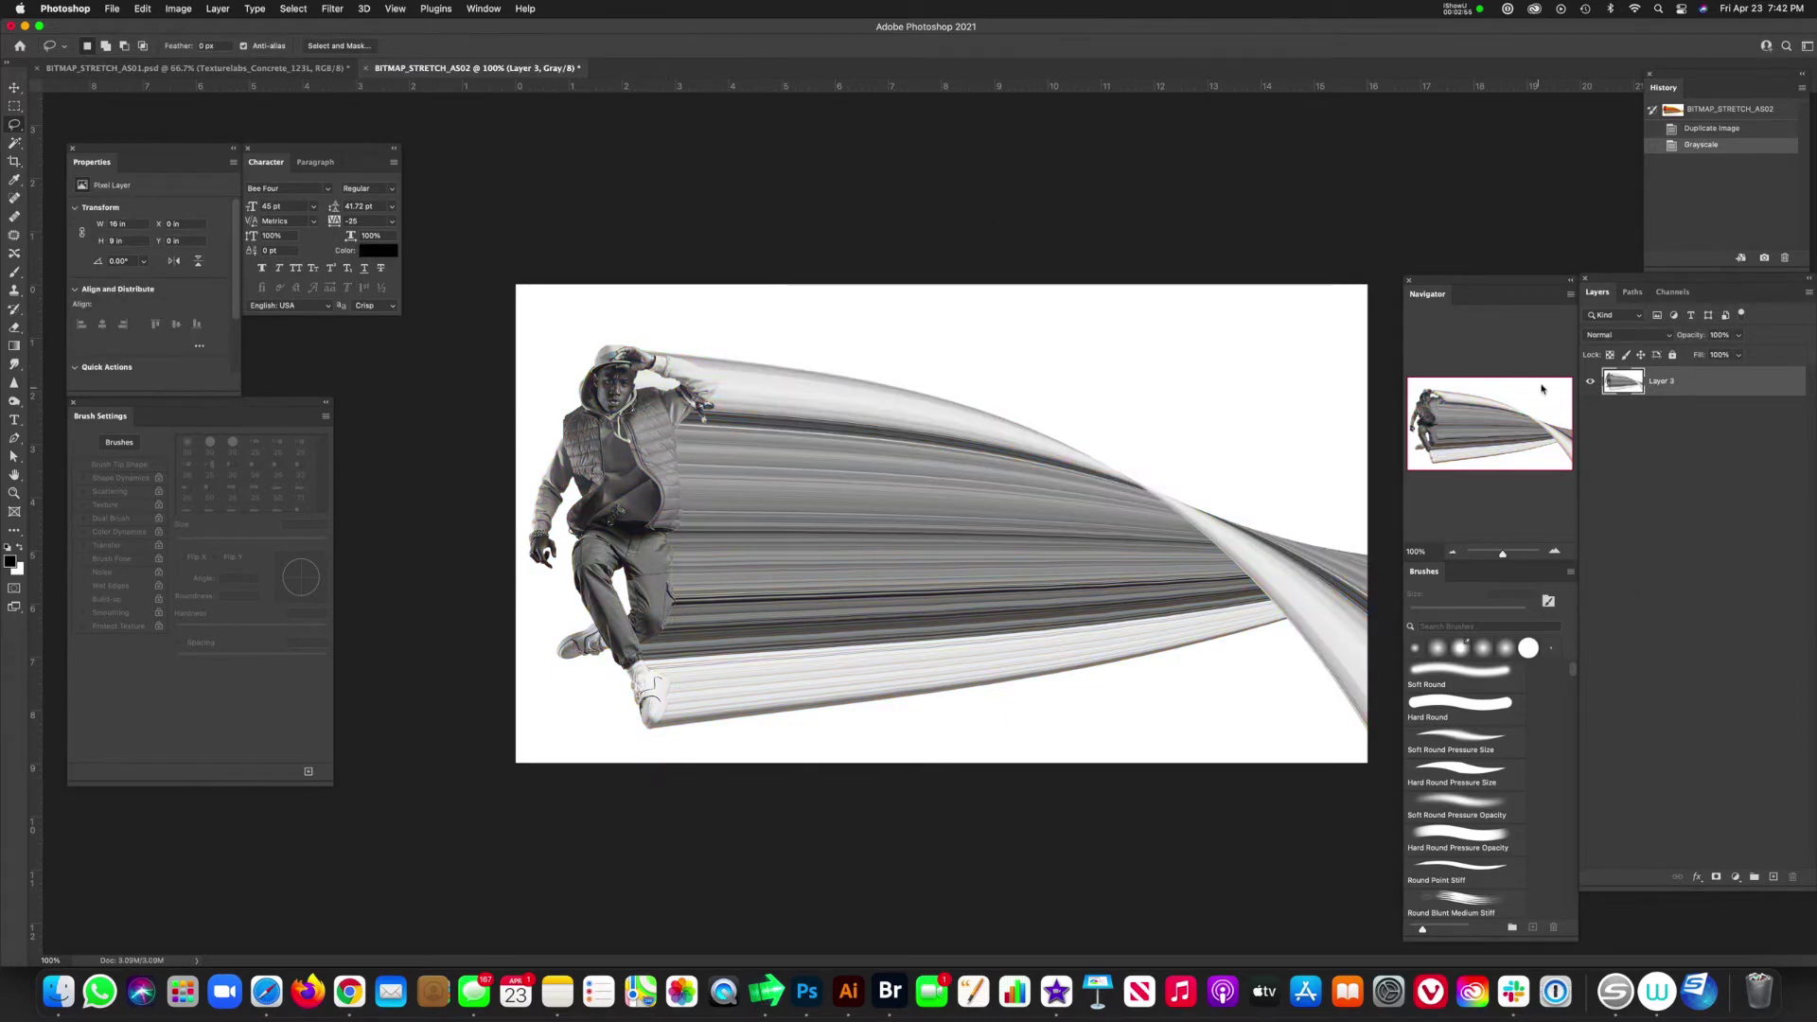
- Flatten and convert the duplicate to Bitmap mode at 100 pixels/inch, using a 53 lines/inch, 45-degree Diamond halftone screen, and inspect the dots
click(179, 8)
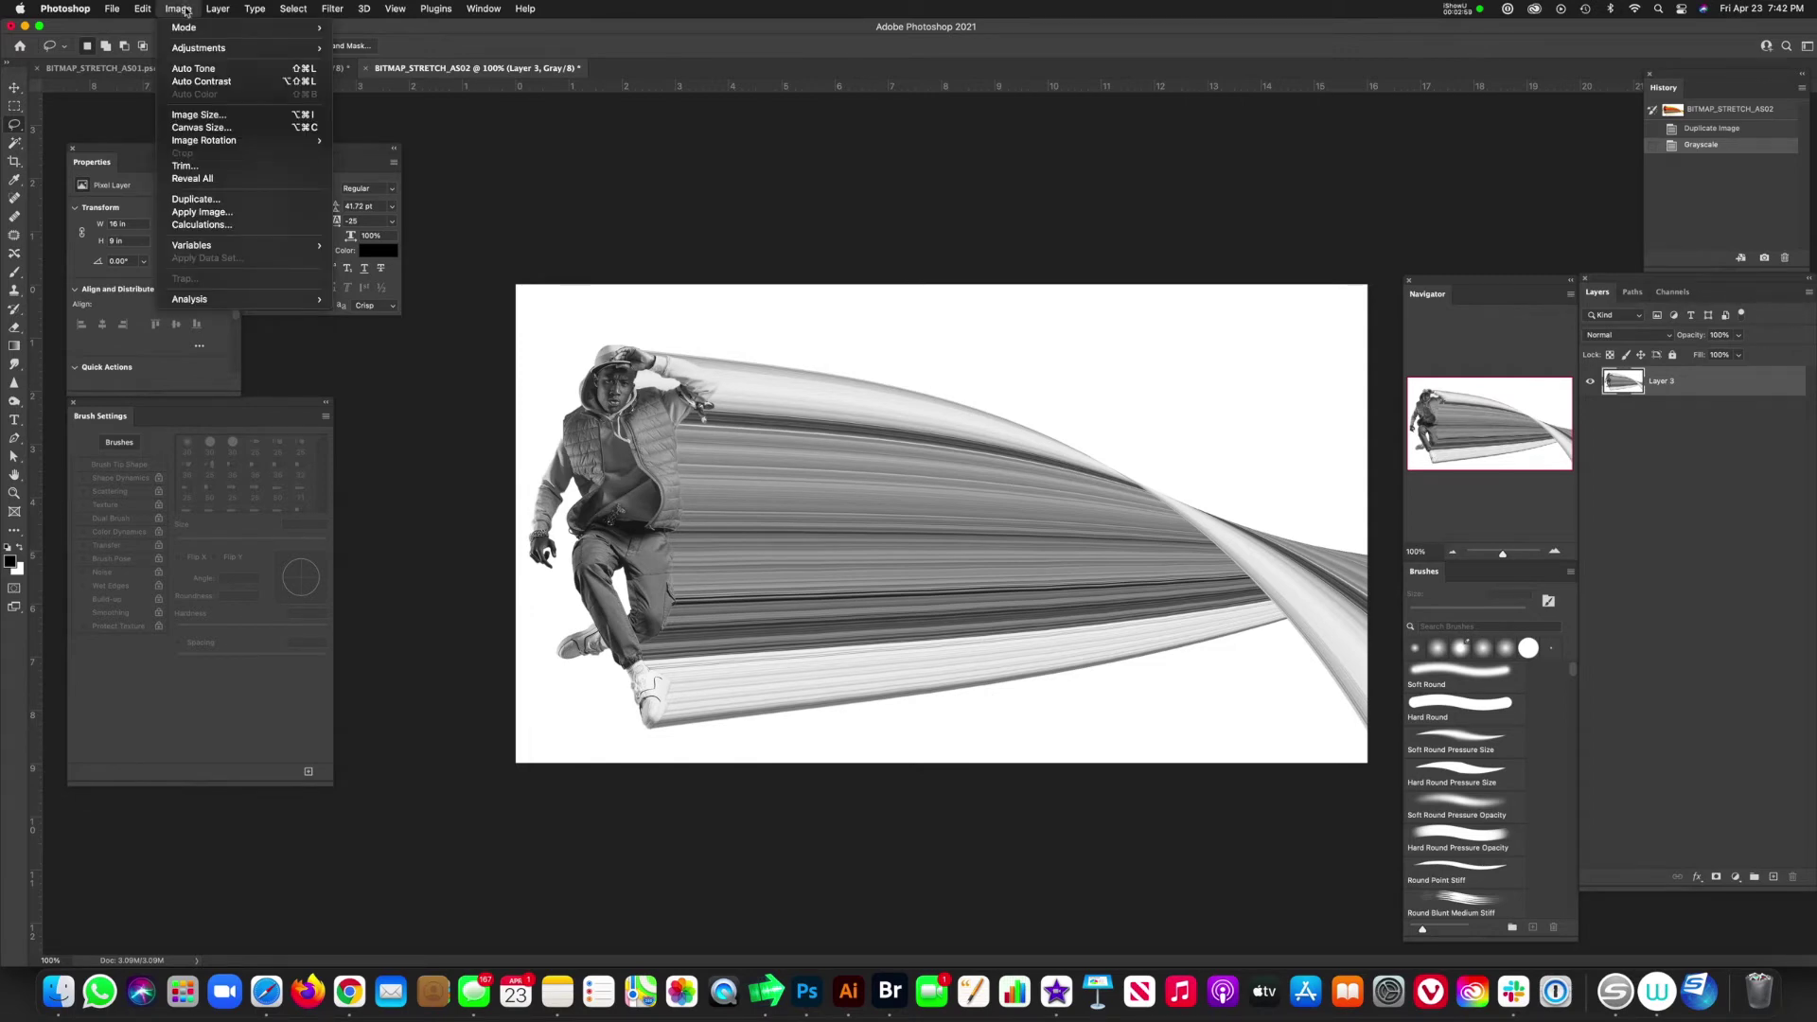
mouse_move(188, 29)
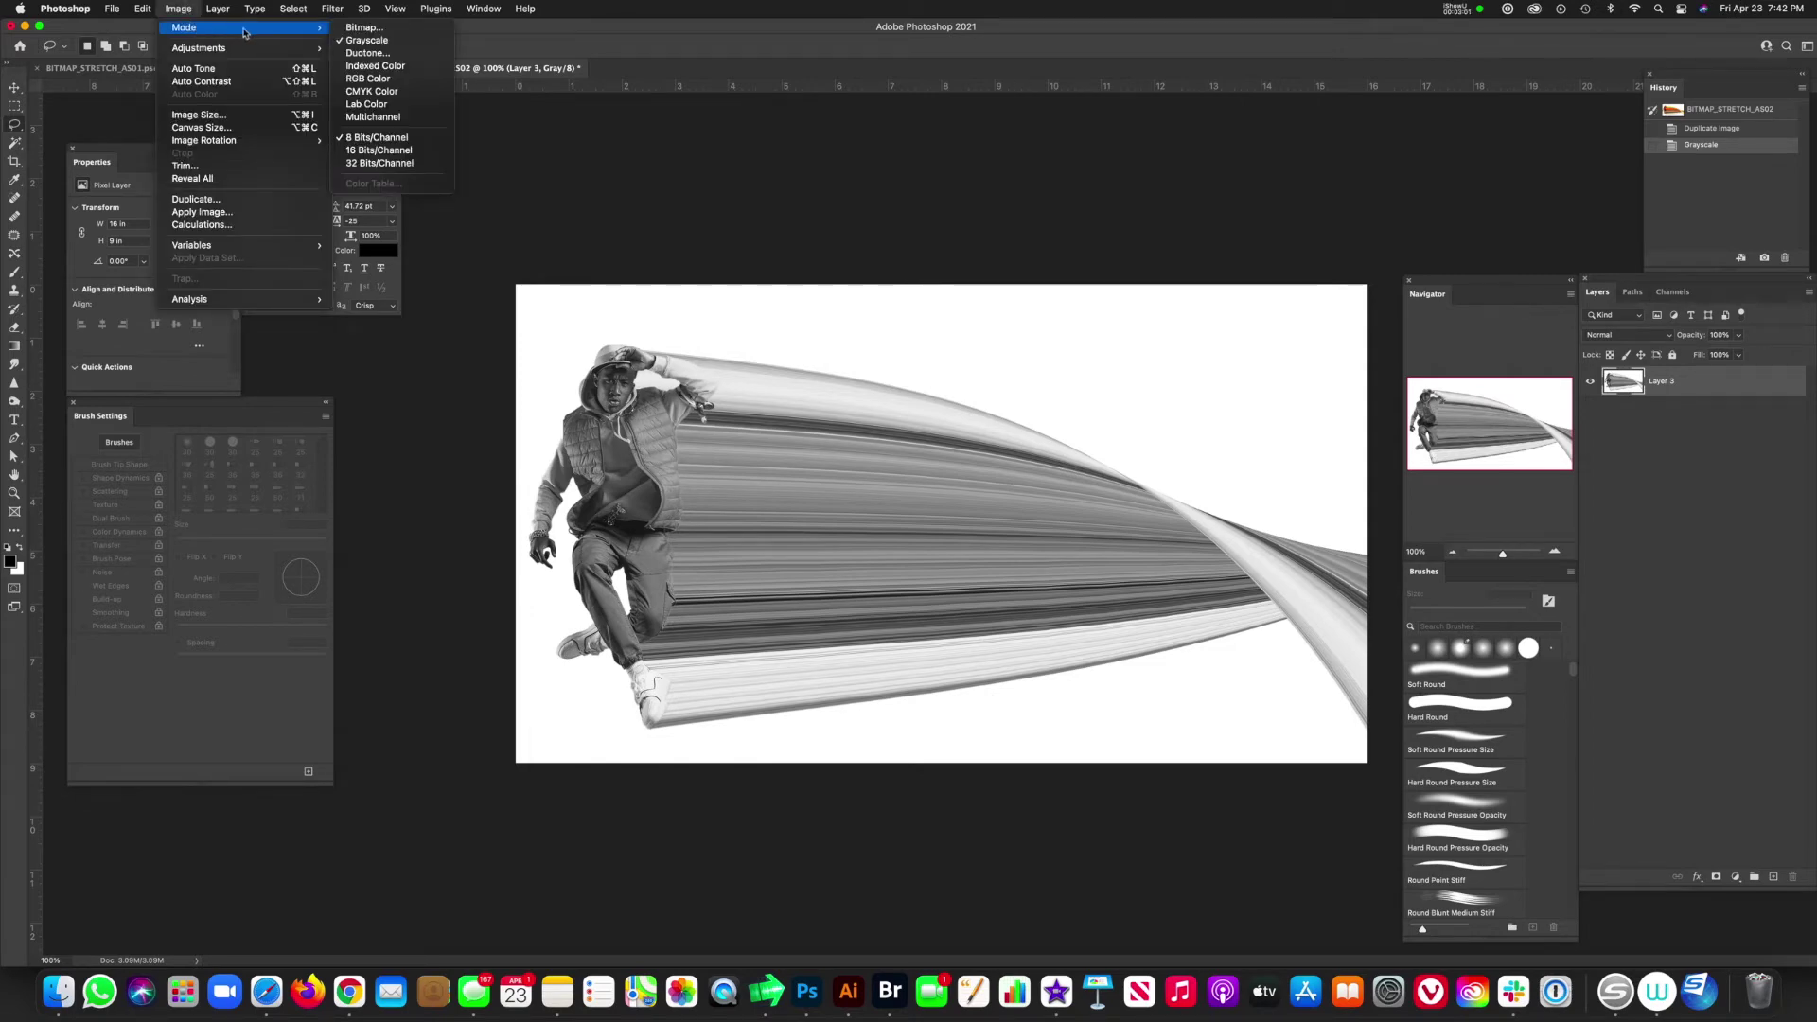
click(399, 33)
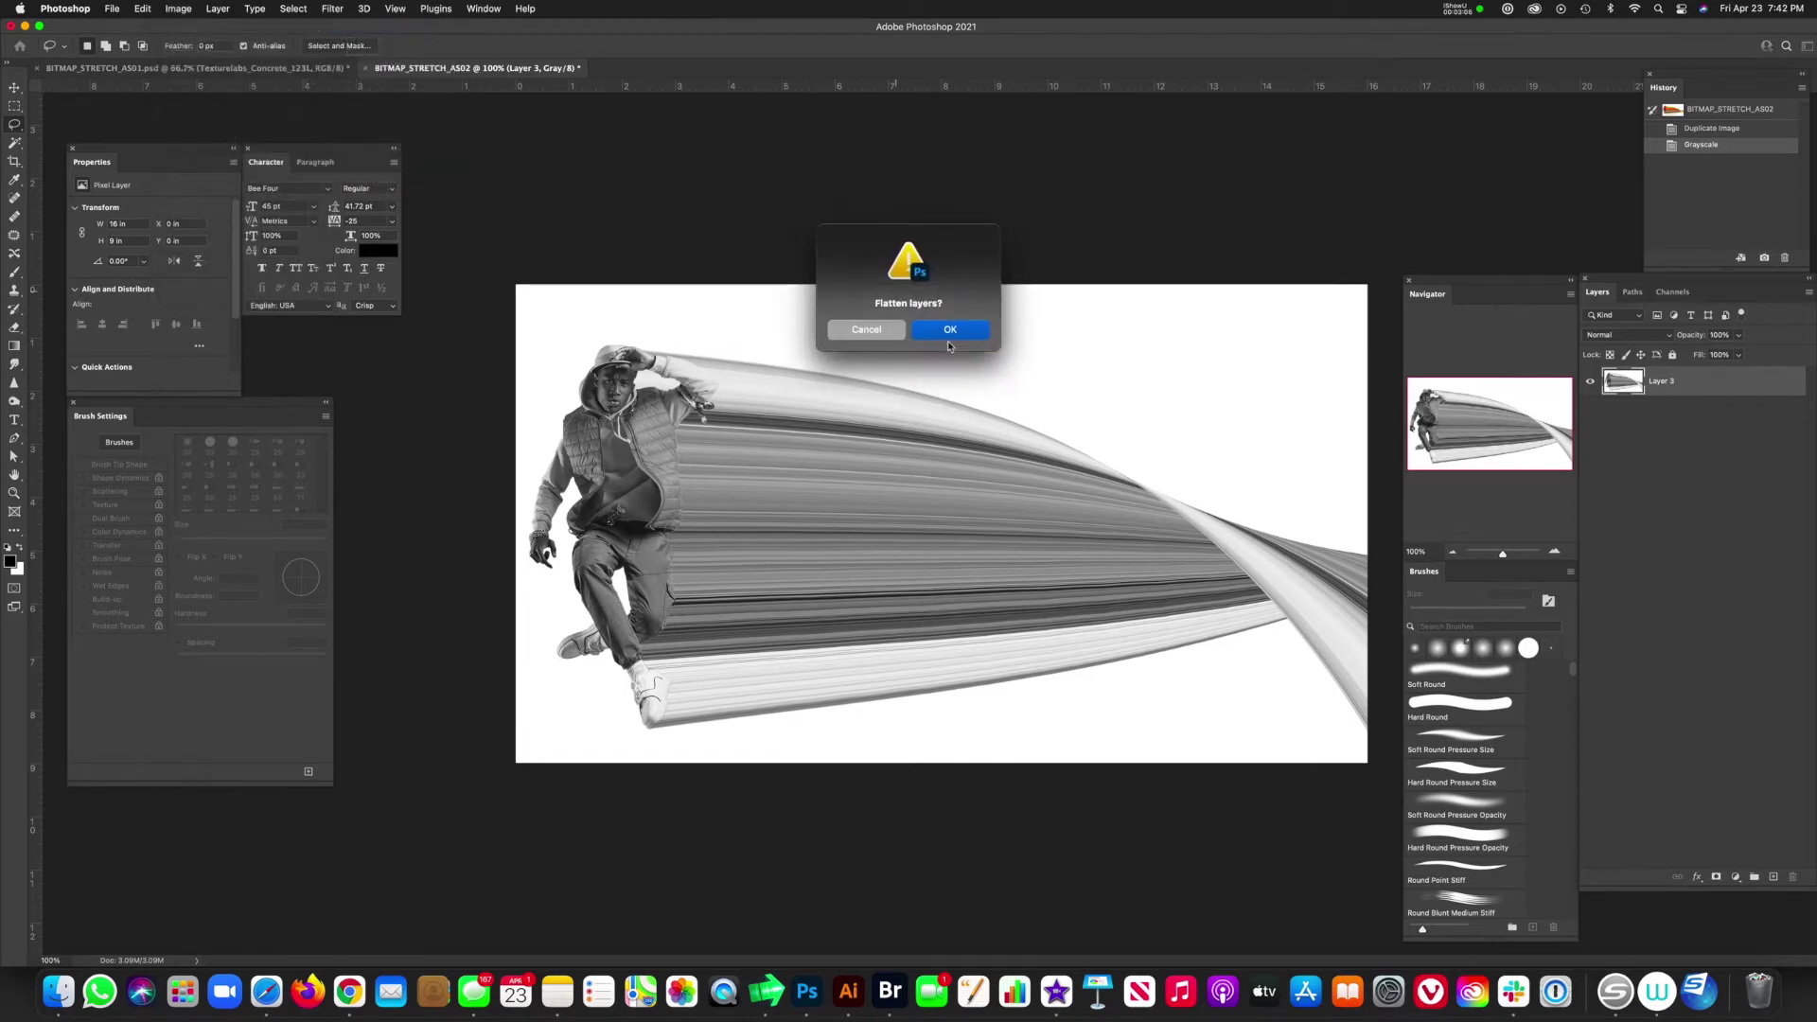
click(951, 329)
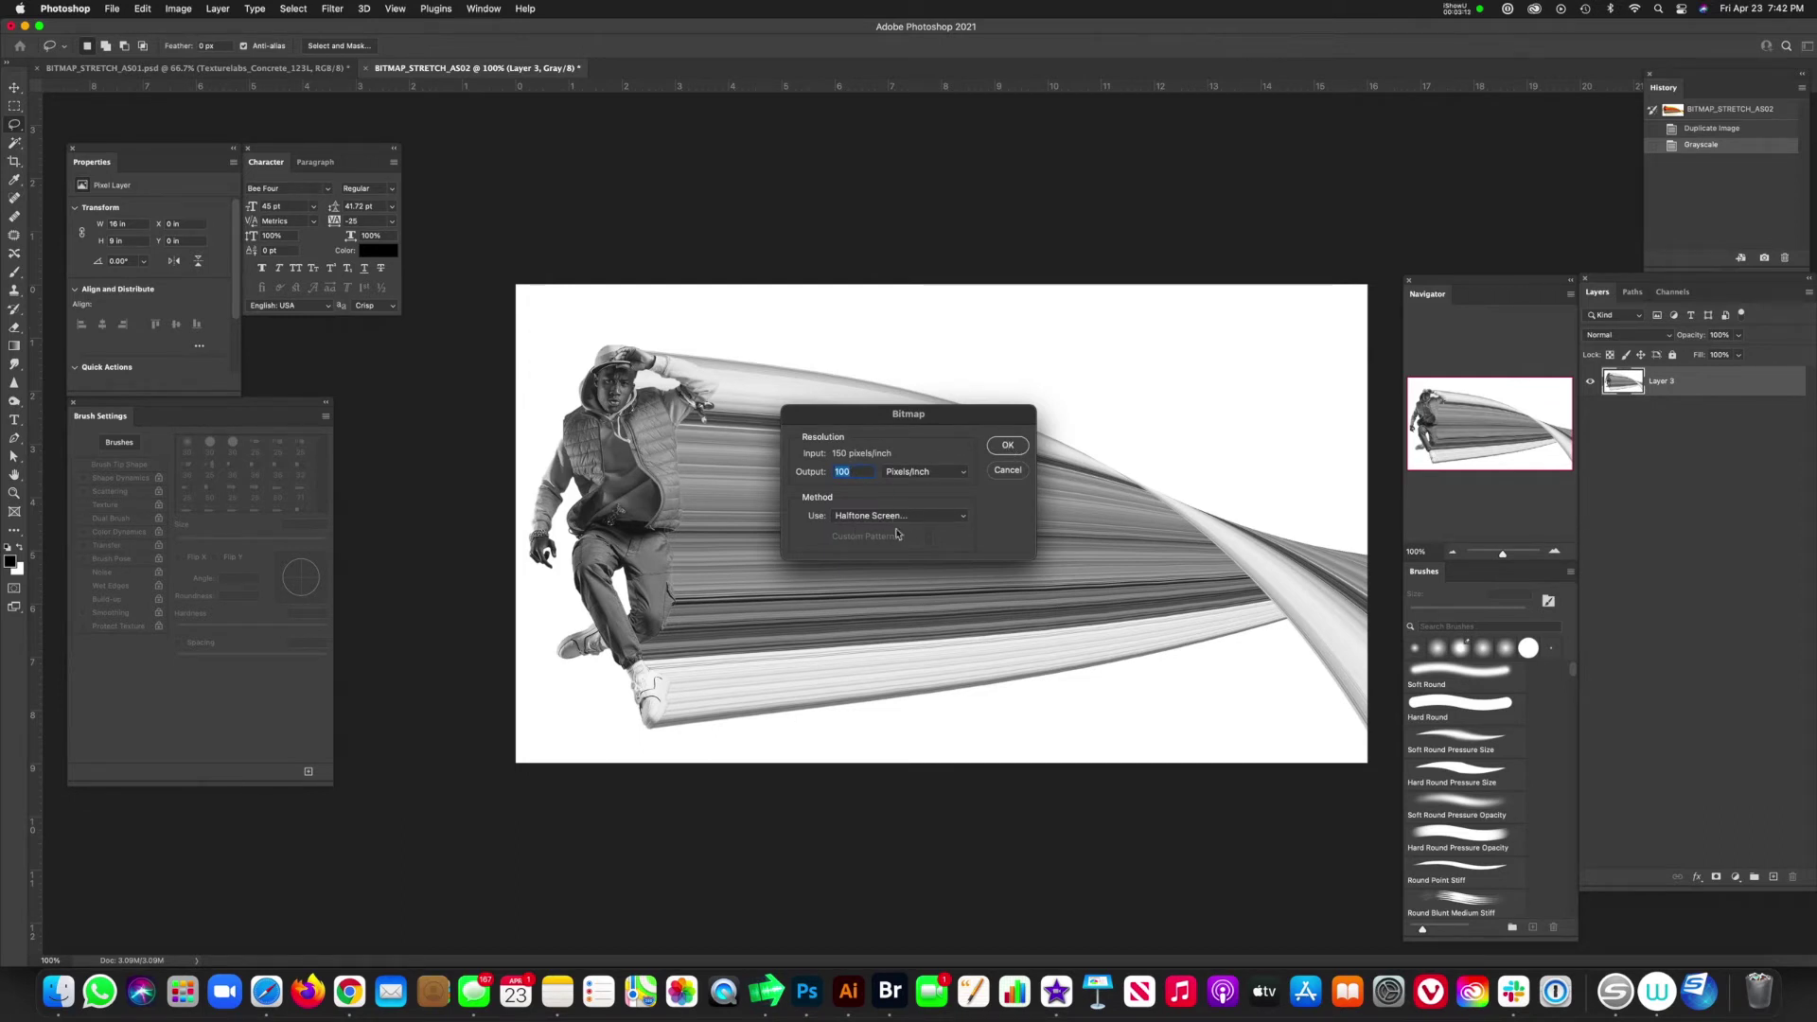
click(1008, 446)
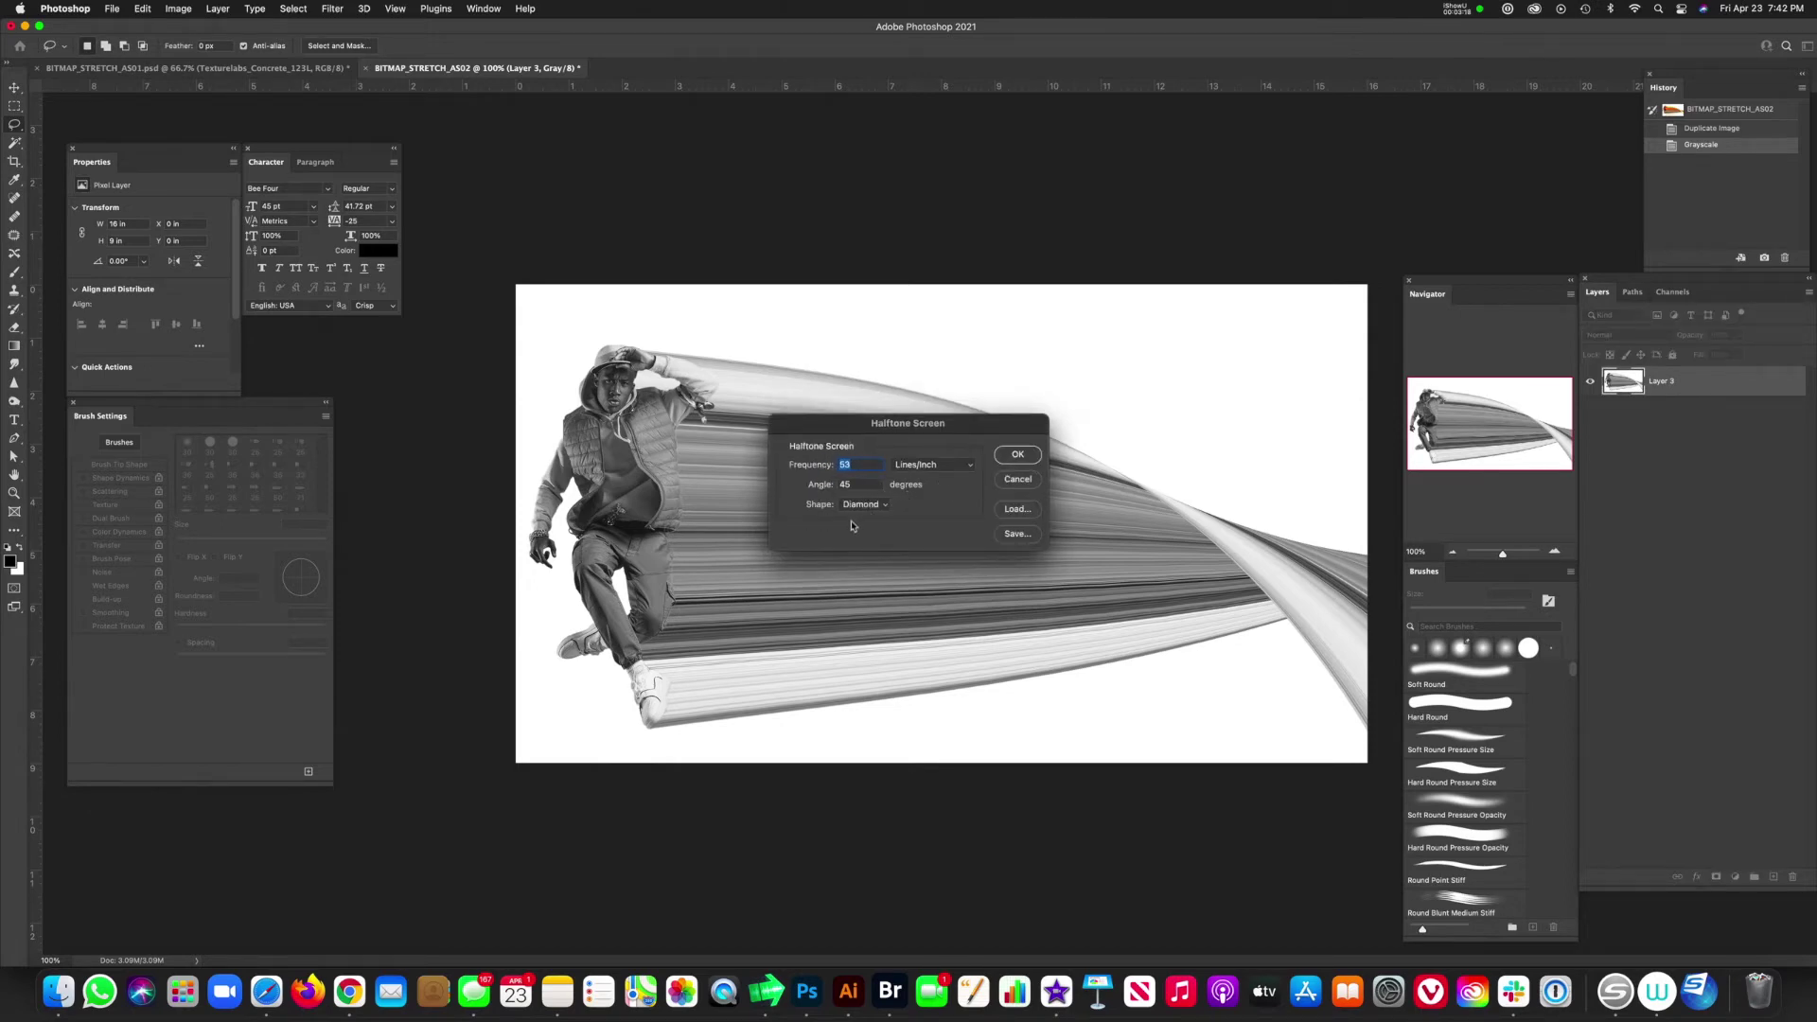
click(1012, 458)
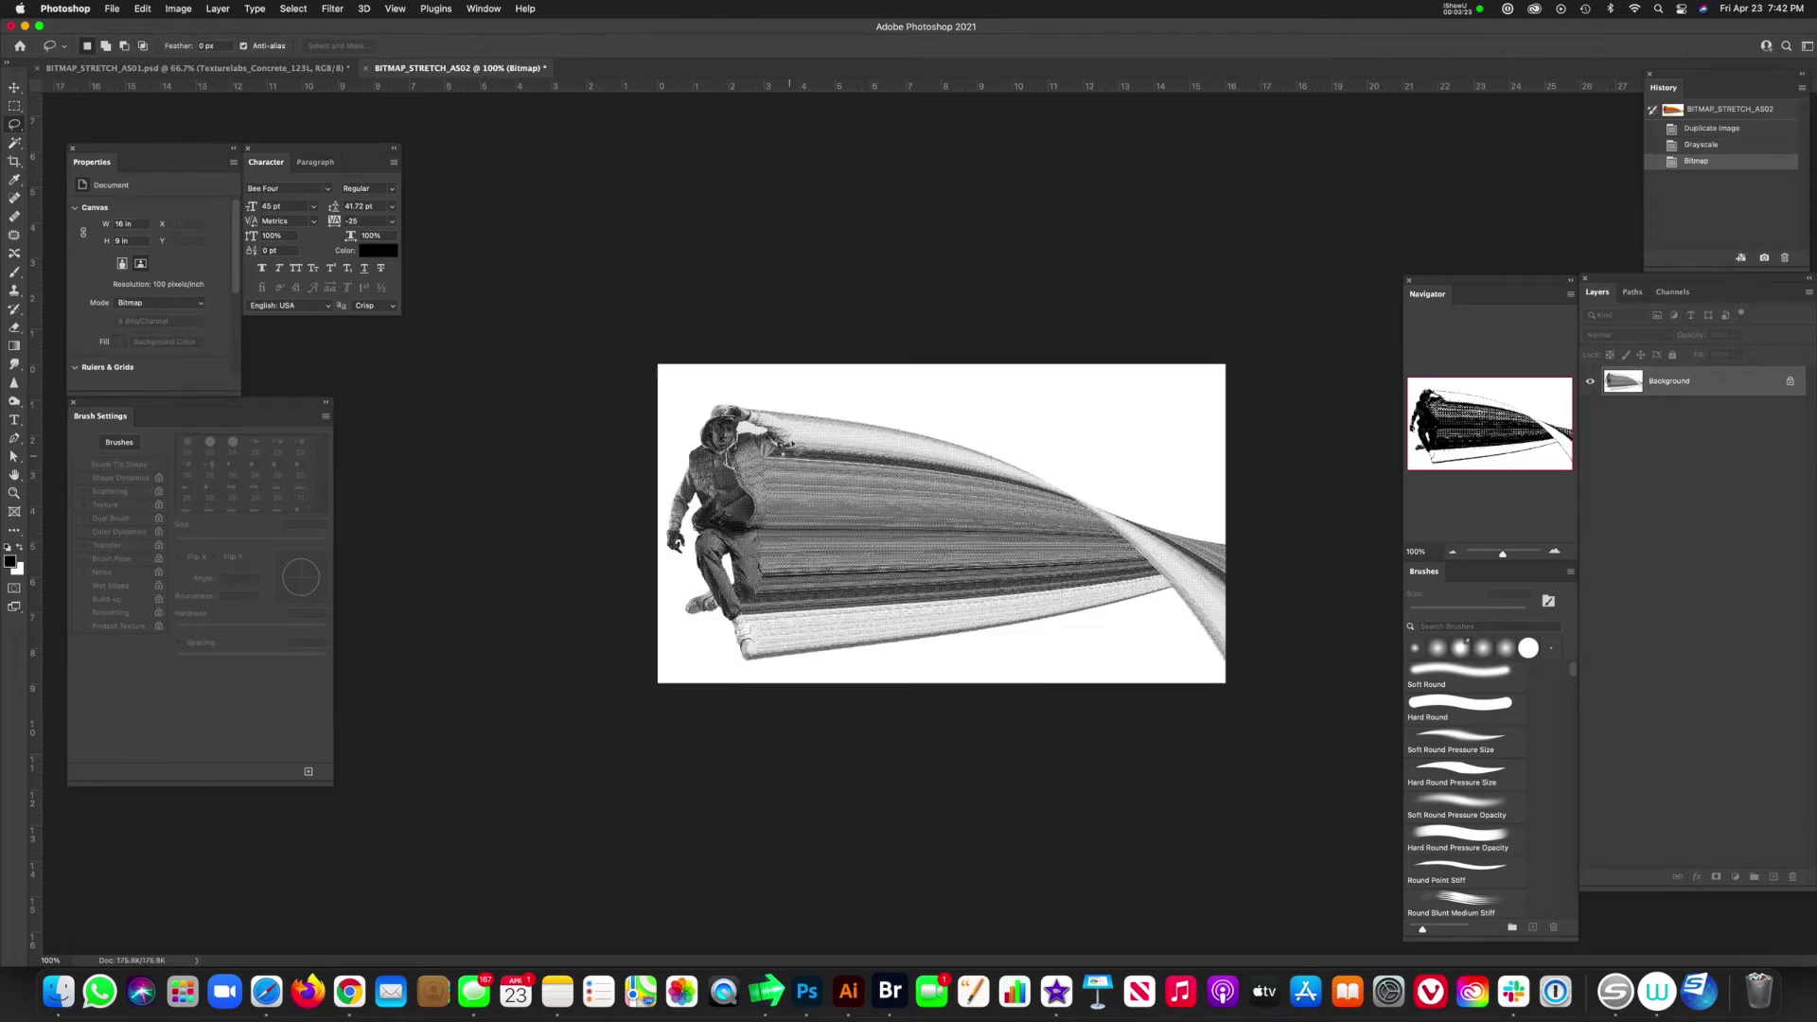
key(super+equal)
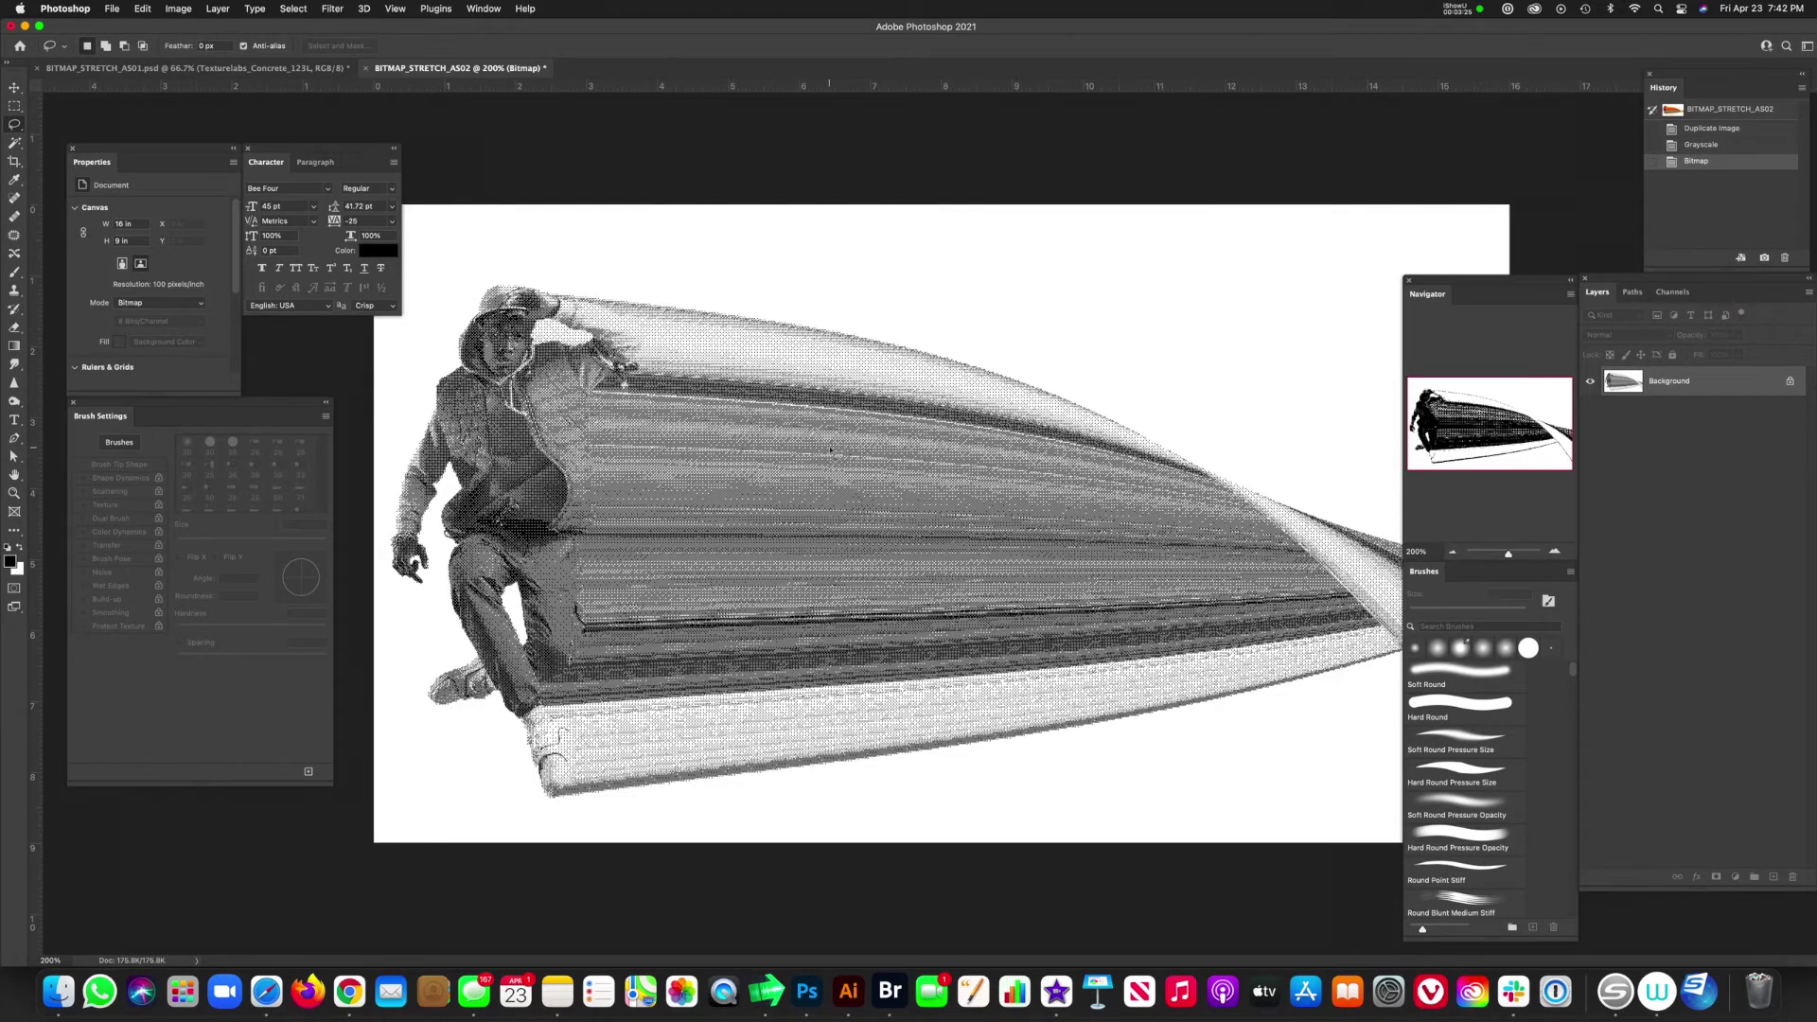
key(super+minus)
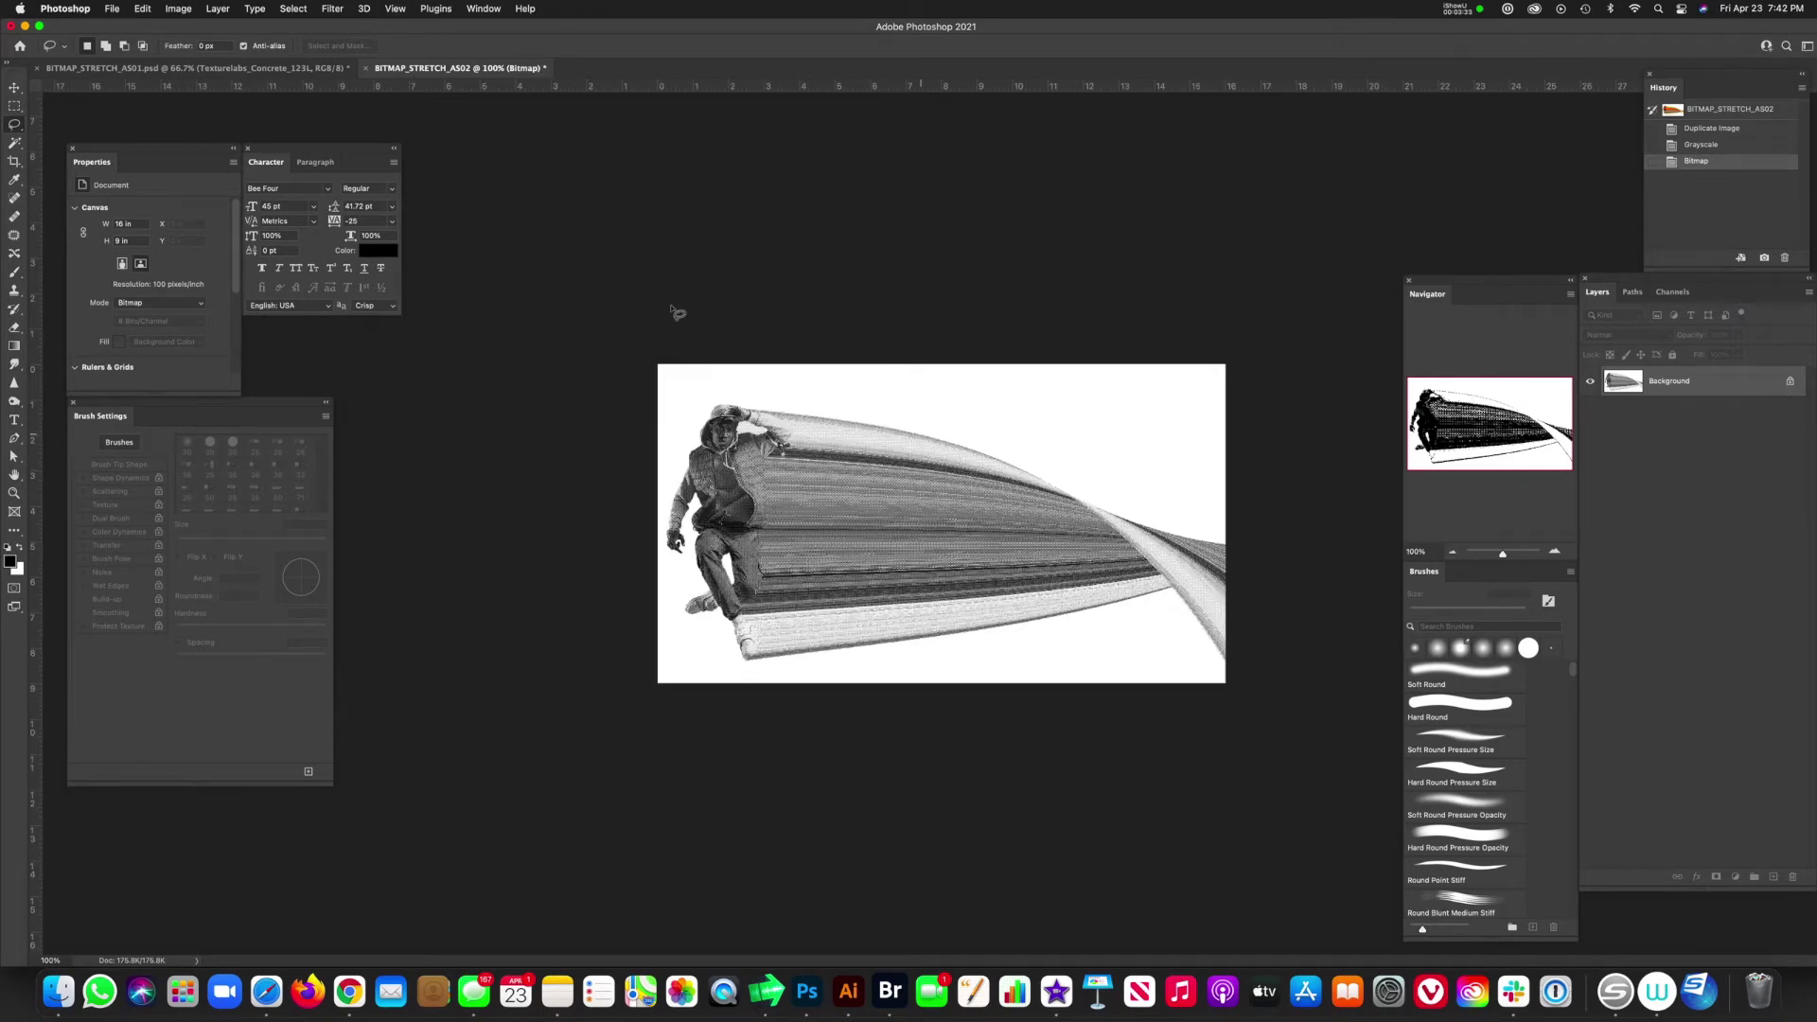
- Convert the bitmap document back to grayscale with a size ratio of 1
click(178, 11)
mouse_move(196, 30)
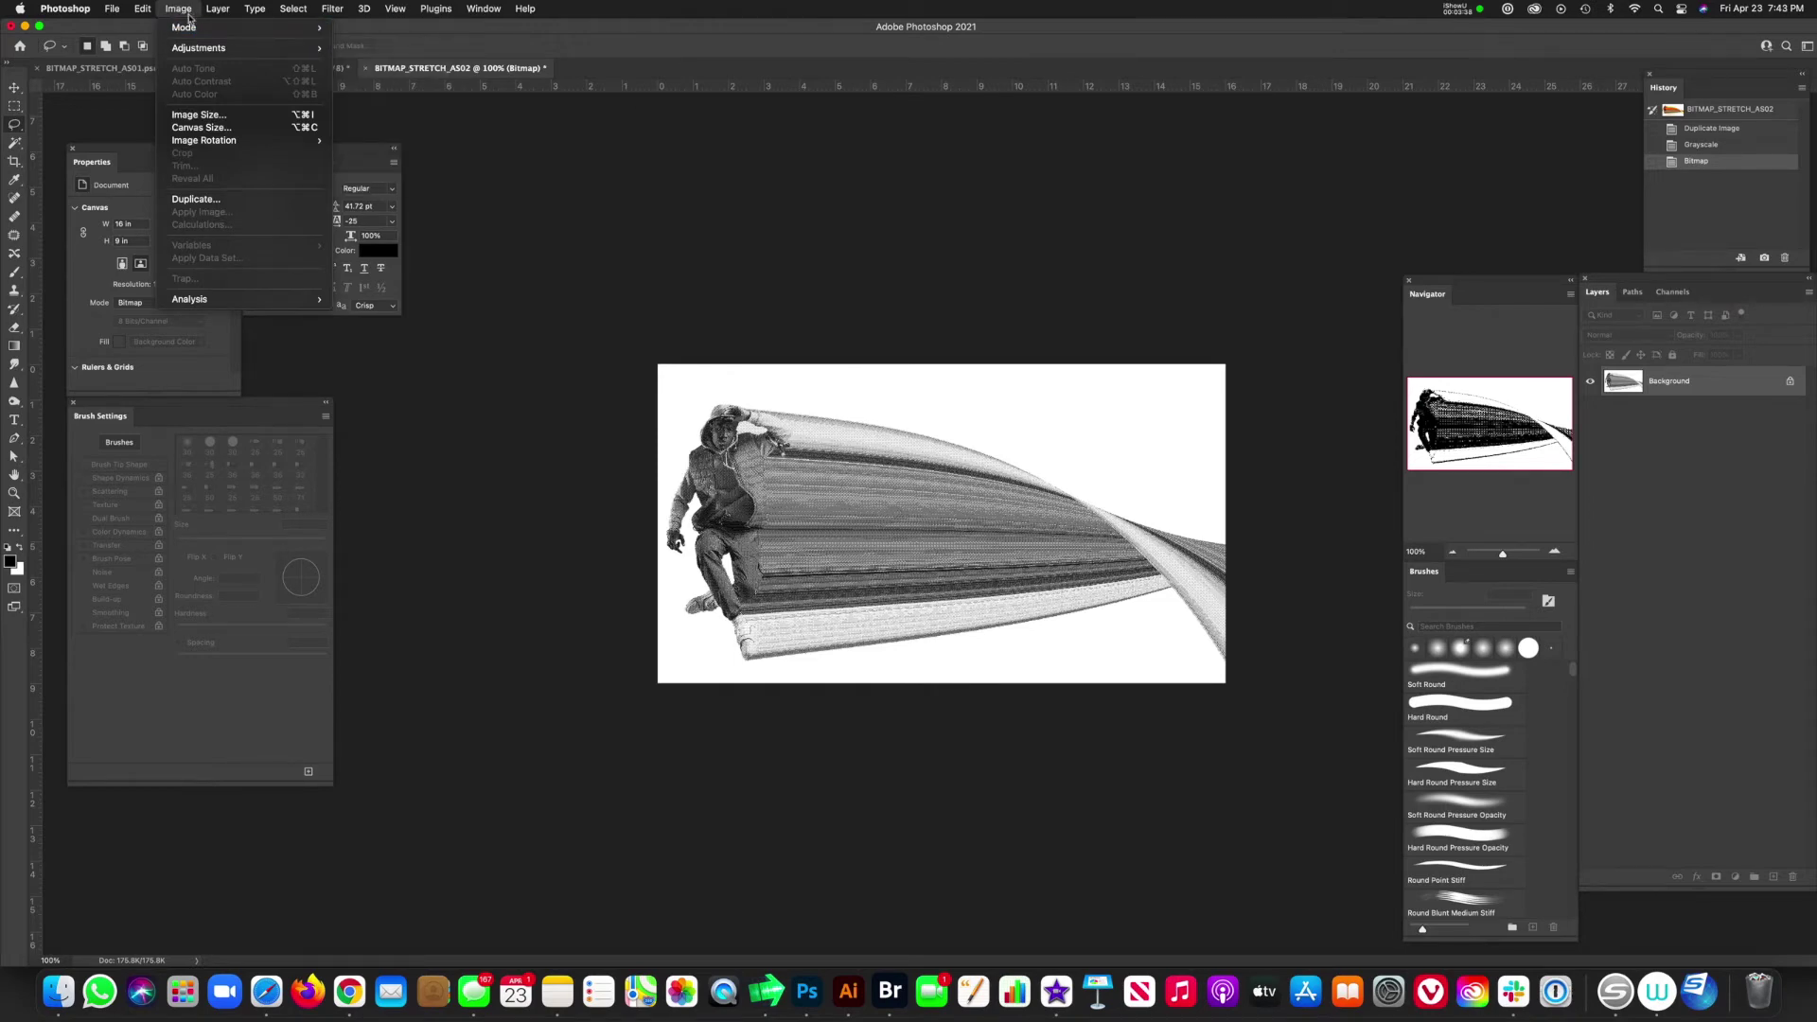
key(Escape)
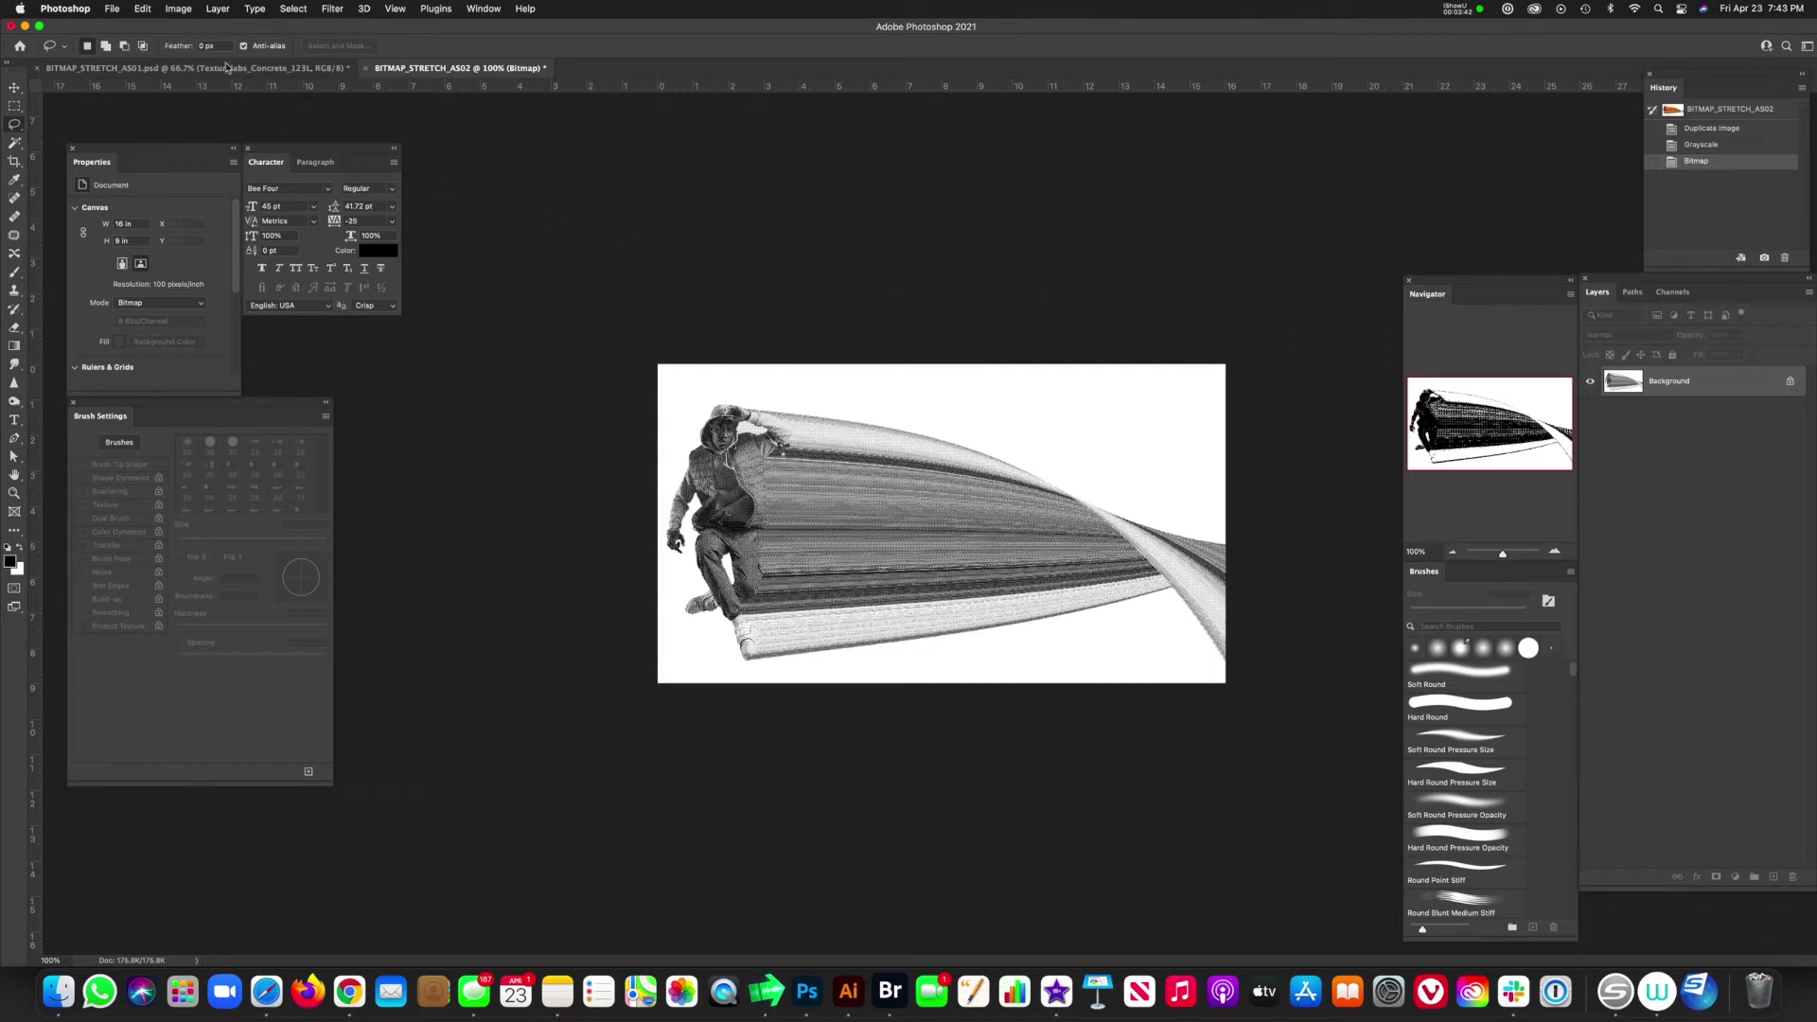
click(177, 8)
mouse_move(193, 31)
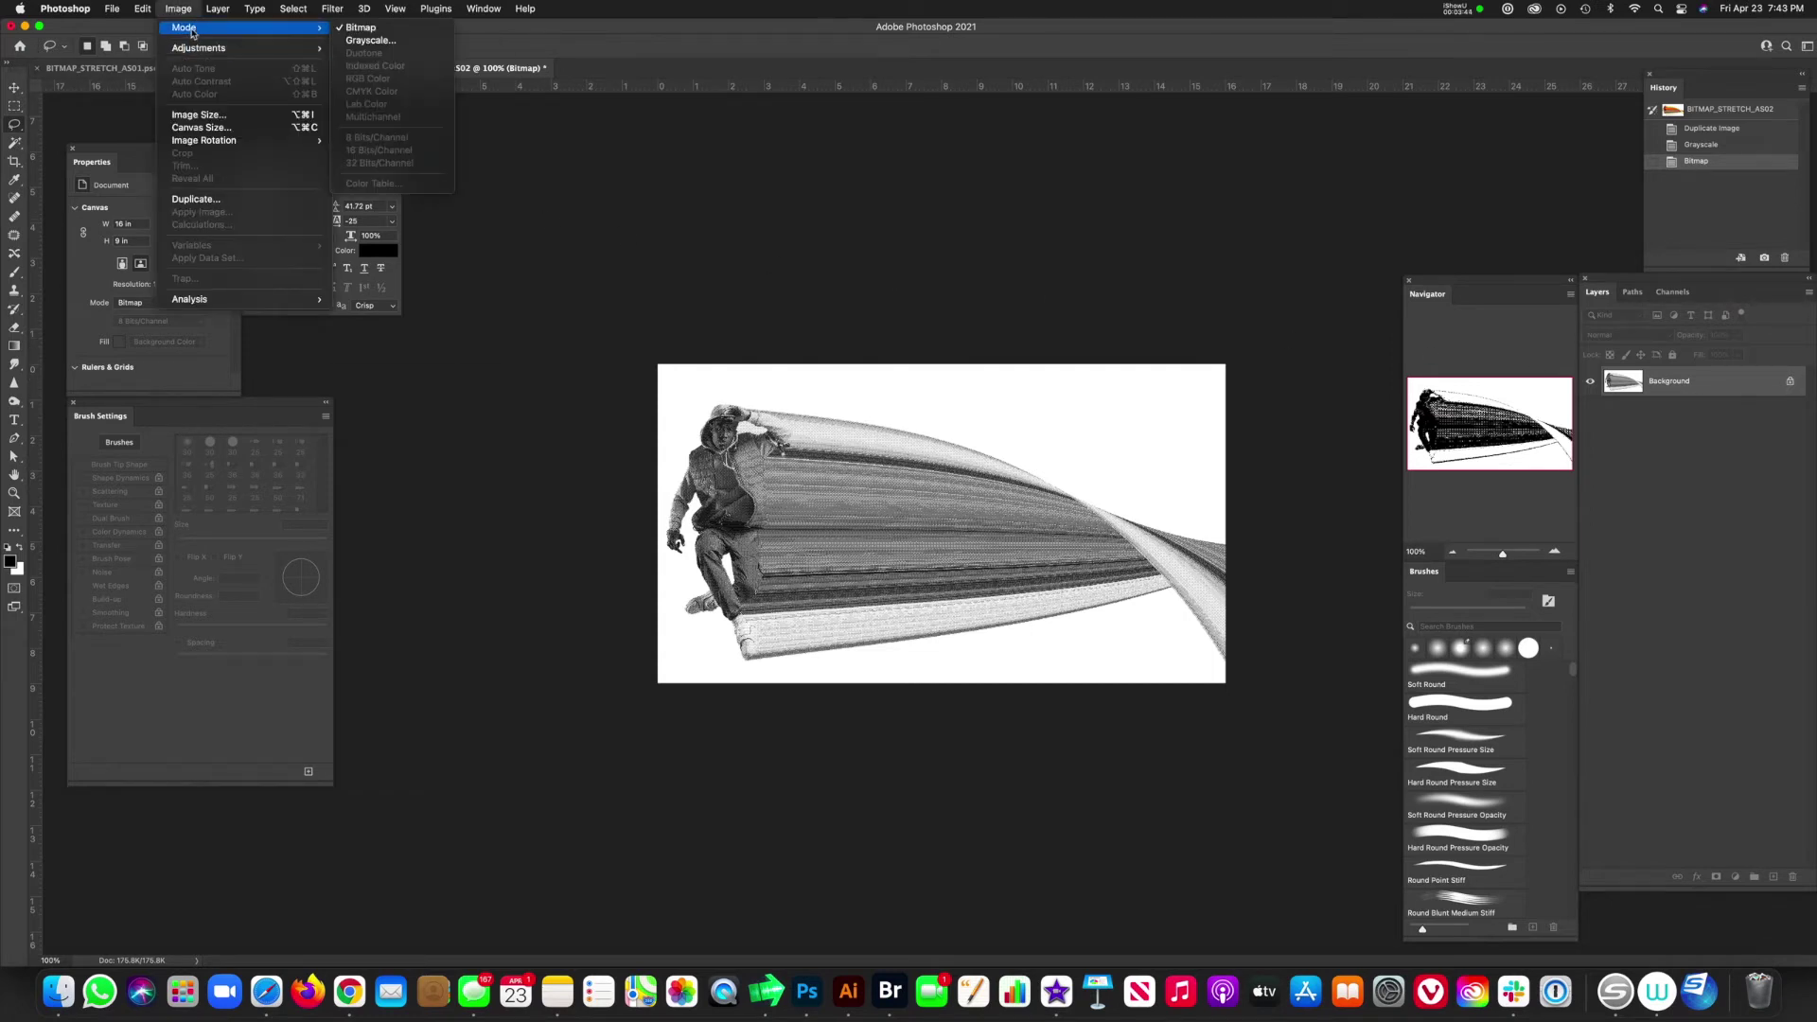
click(370, 41)
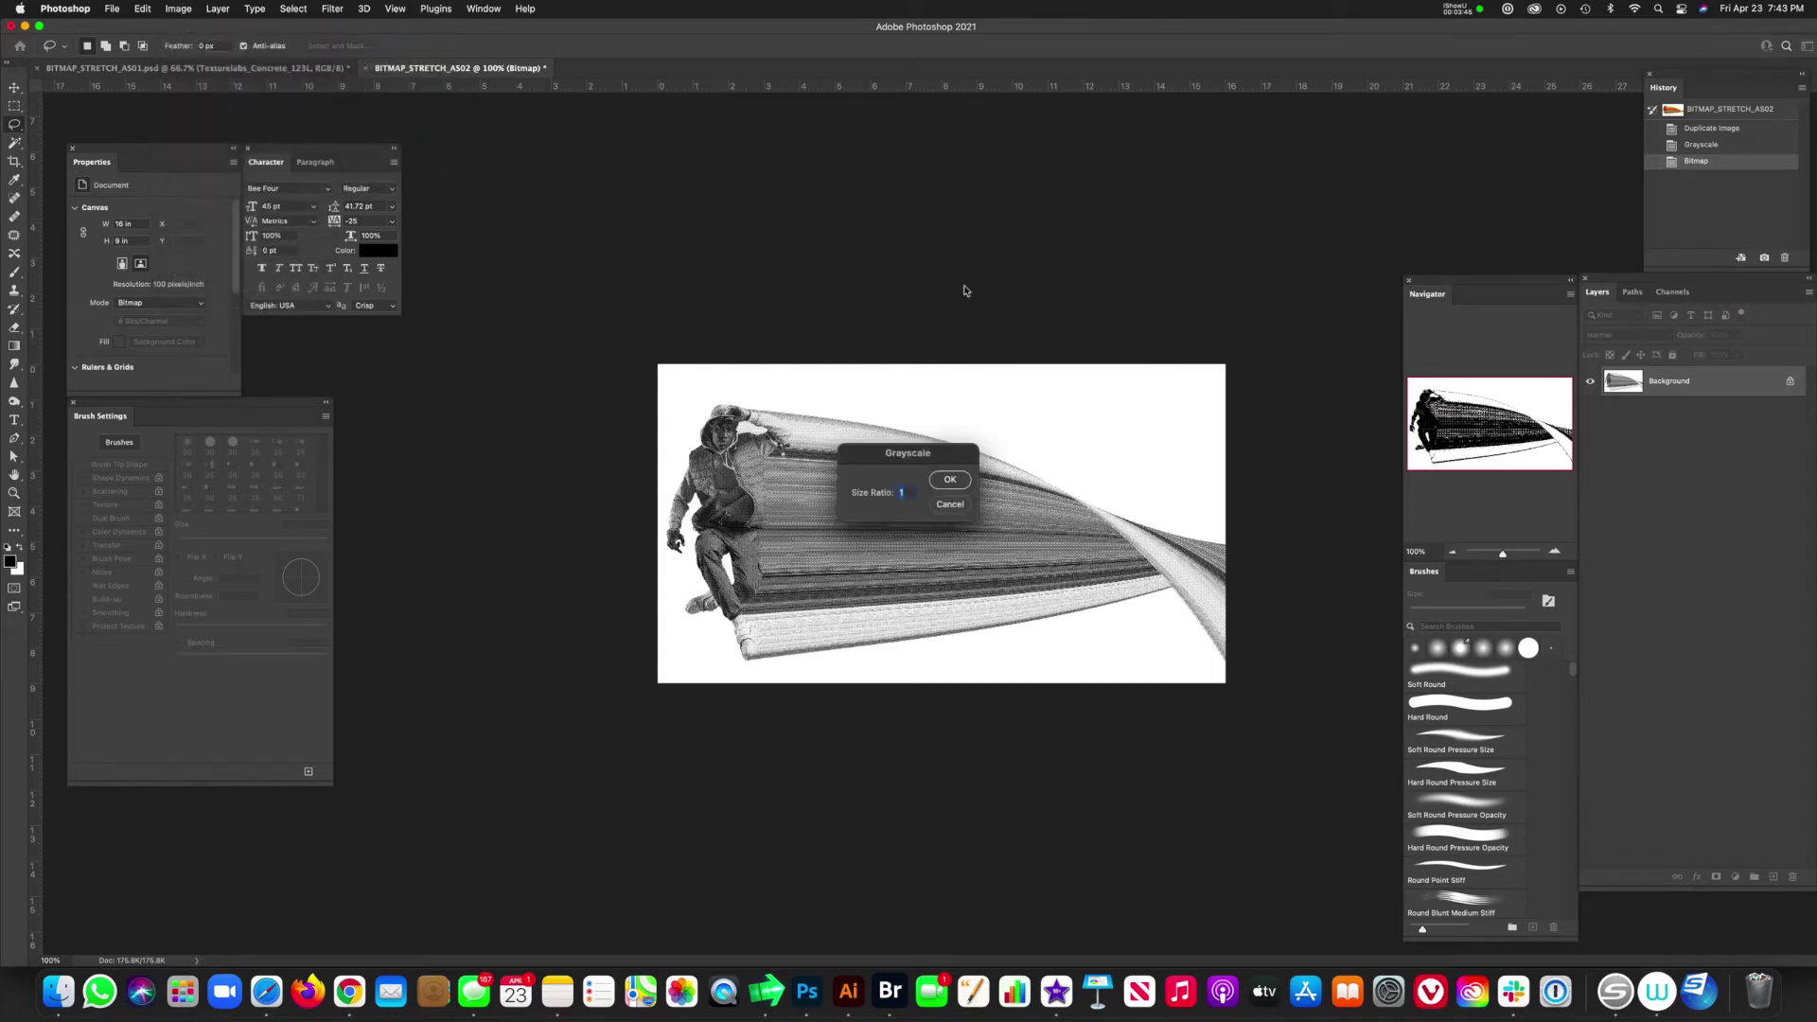
click(951, 480)
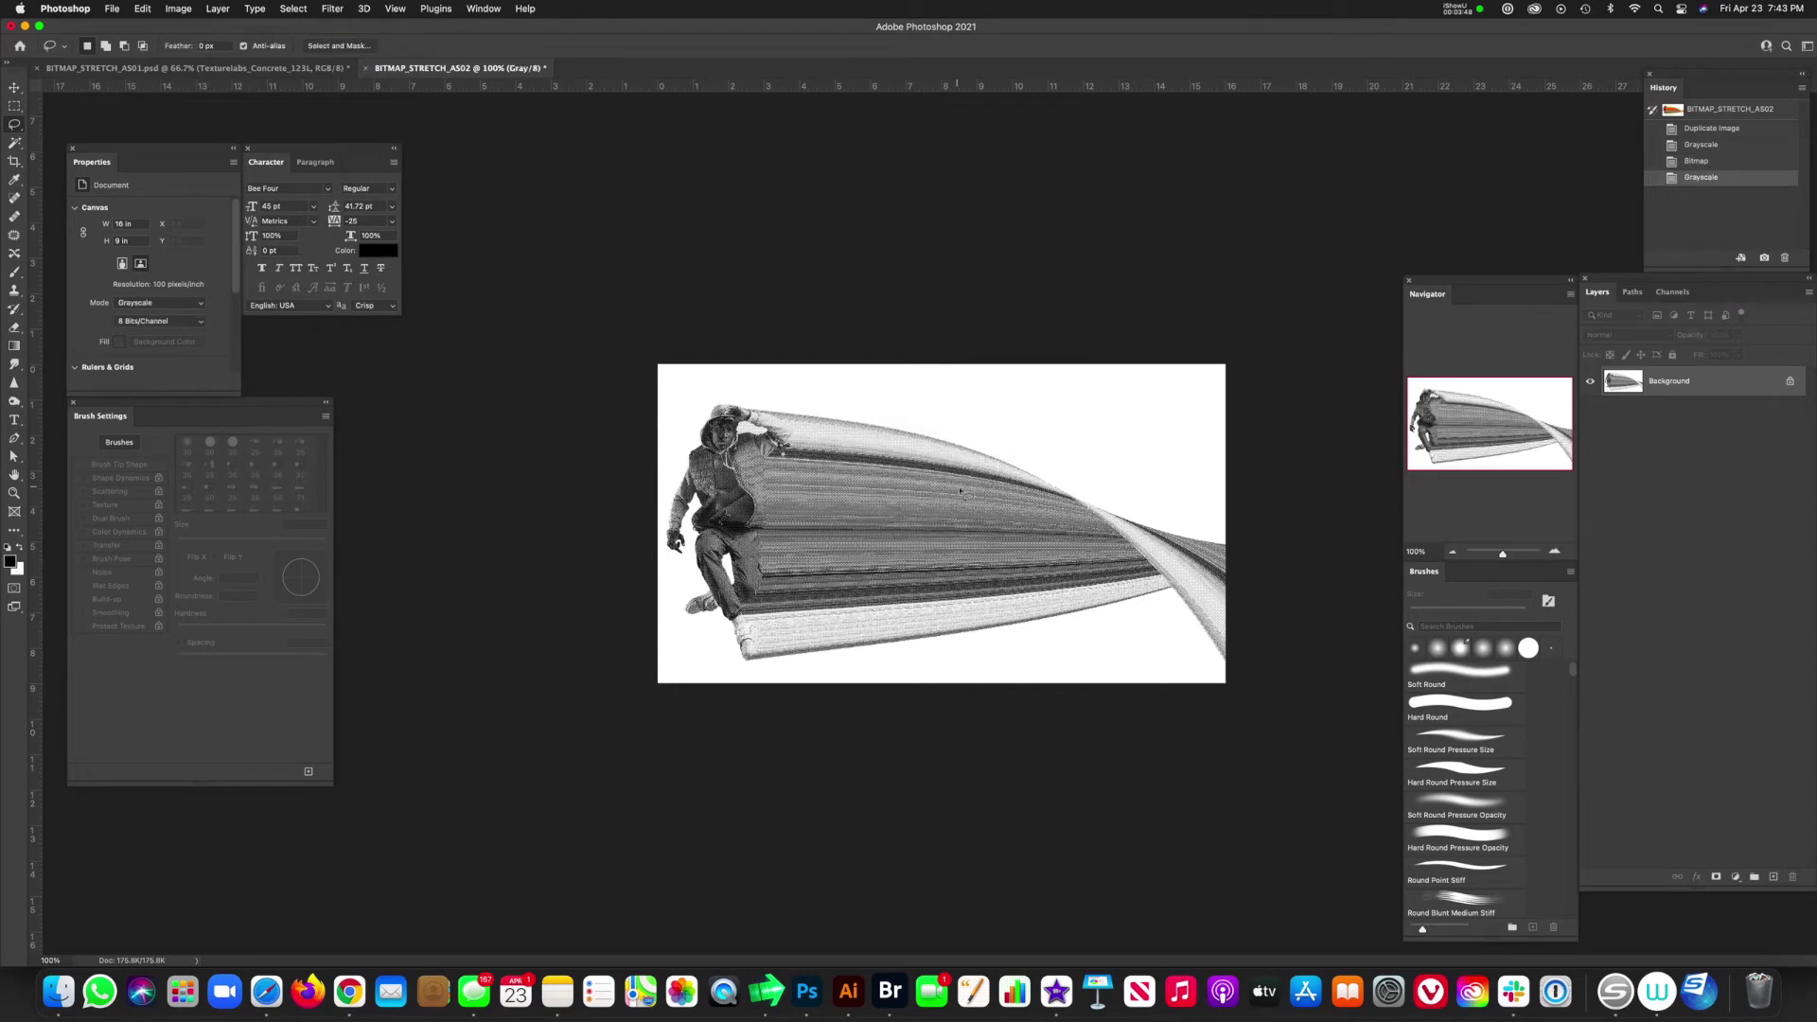
- Unlock the halftone document's background layer and copy it into BITMAP_STRETCH_AS01.psd
click(1790, 383)
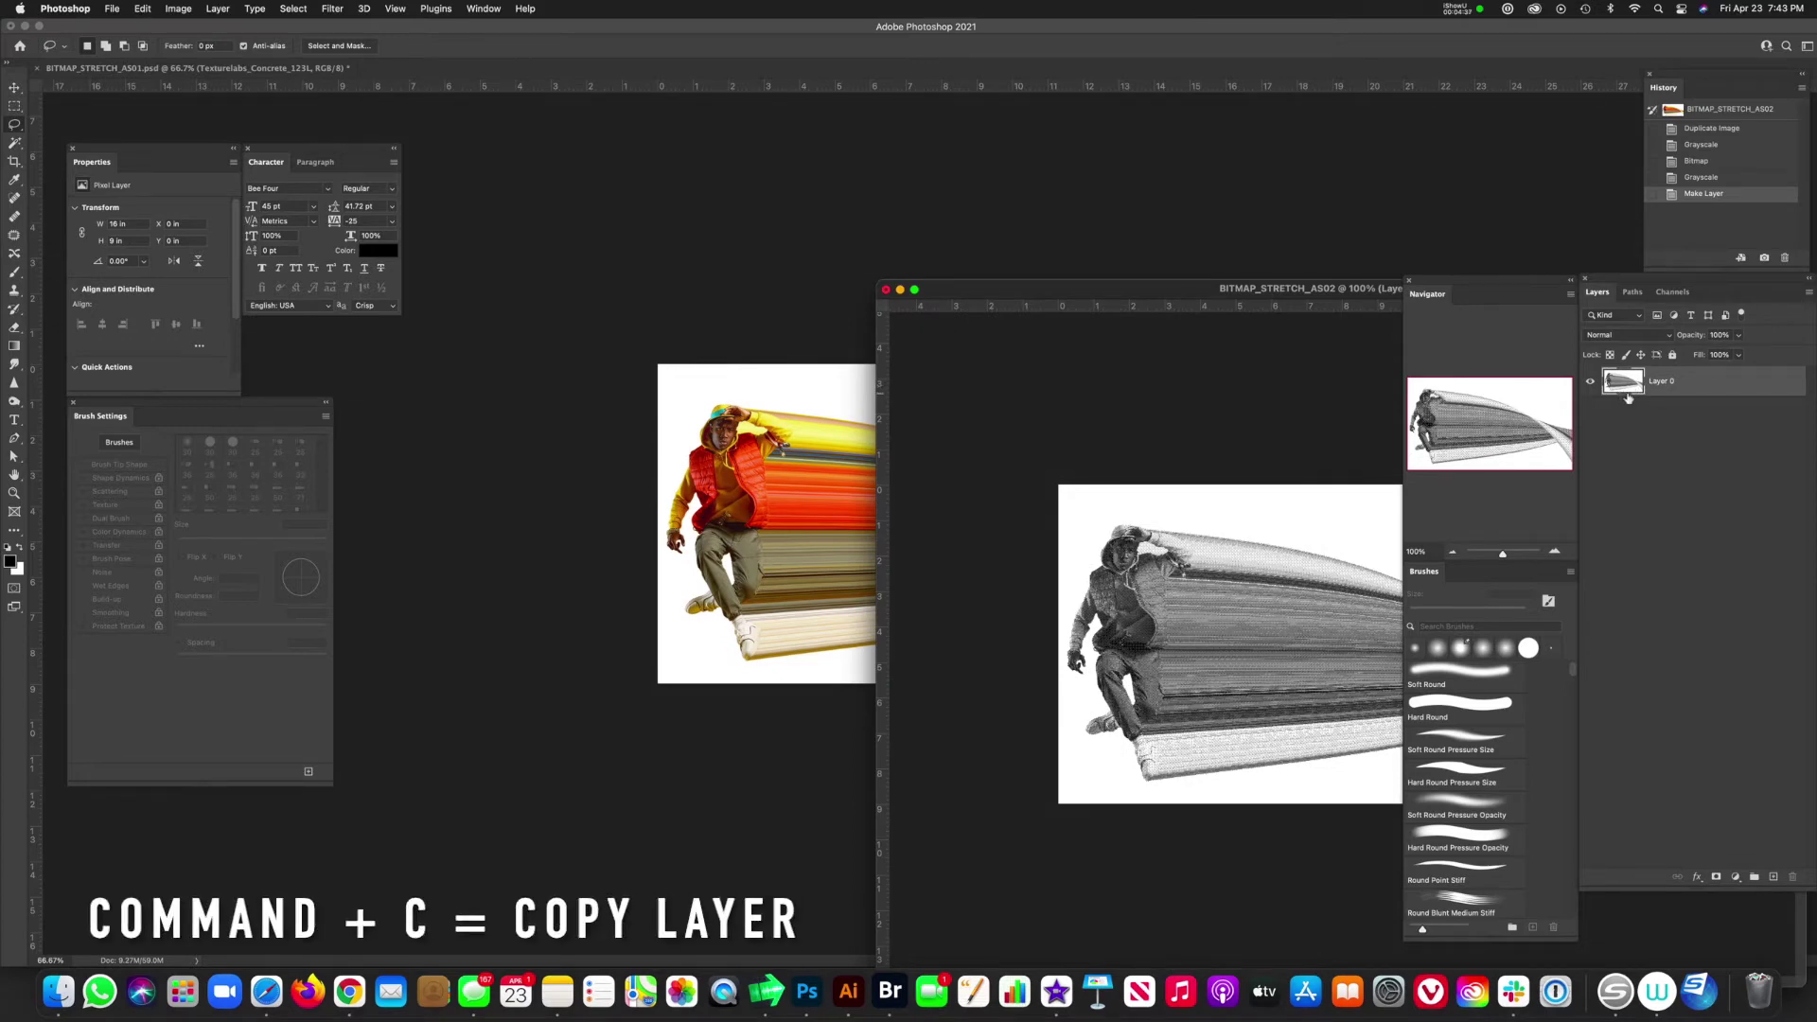
click(829, 523)
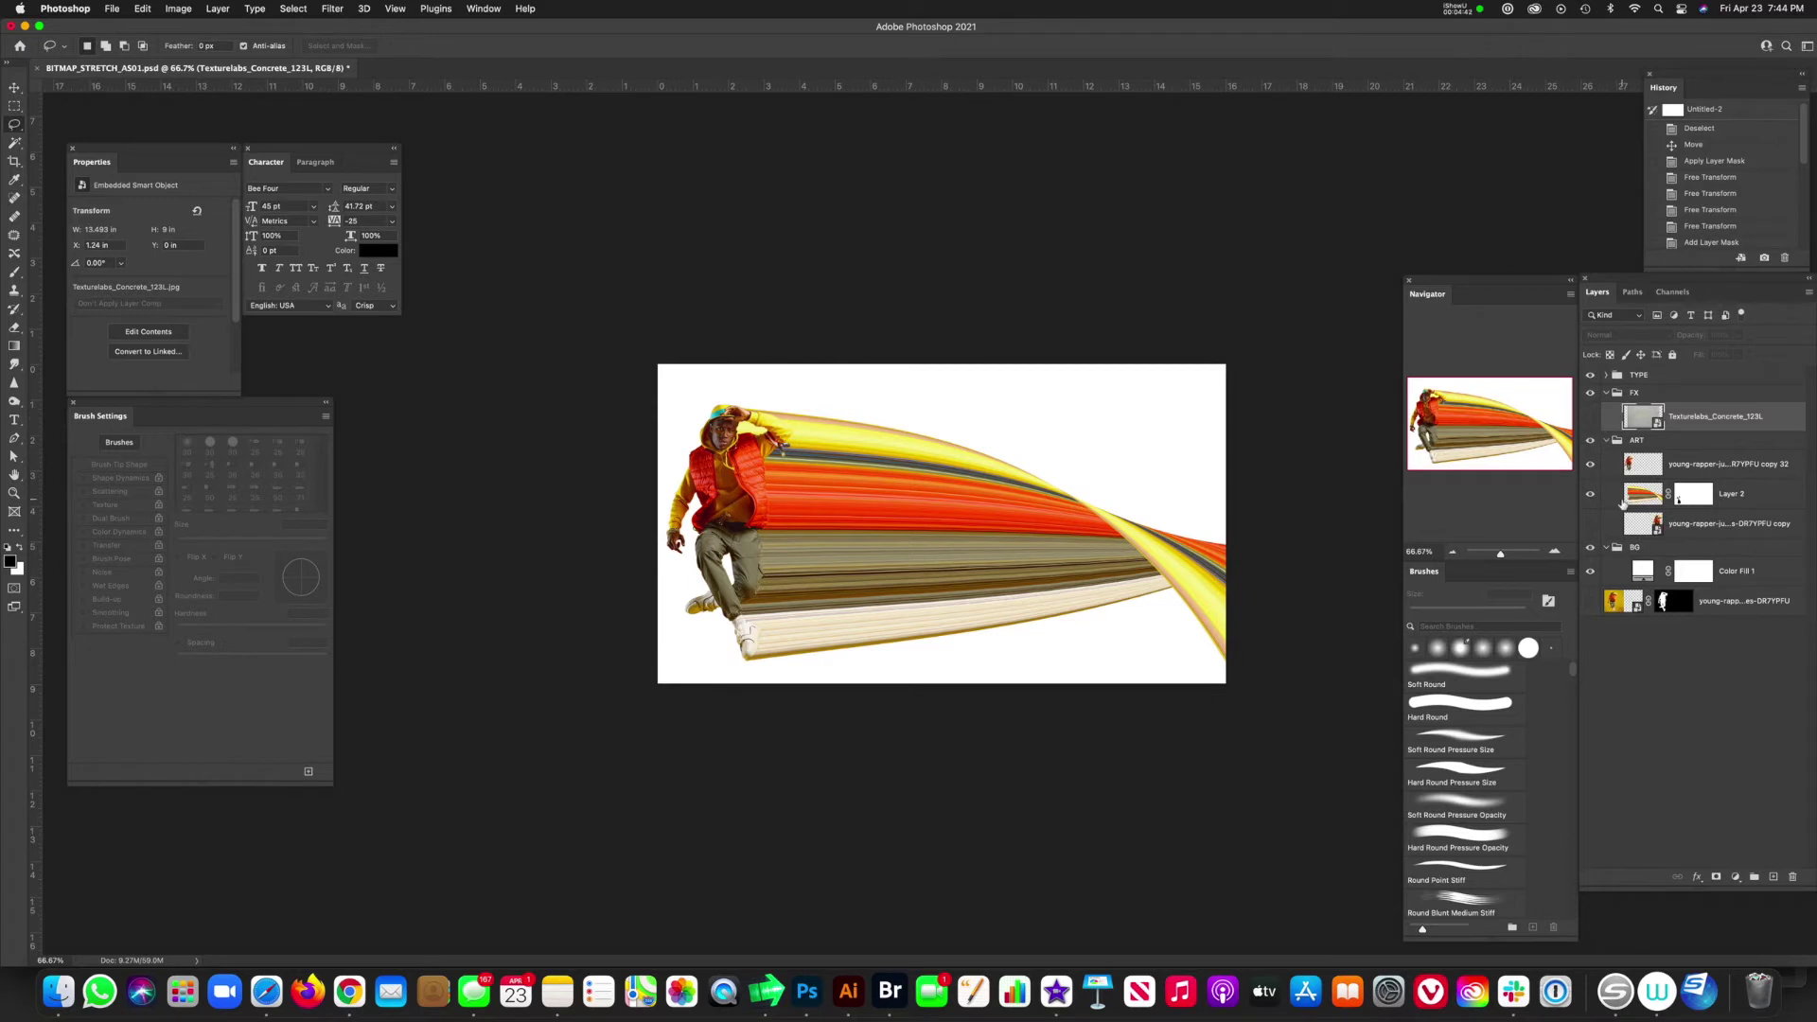
key(super+v)
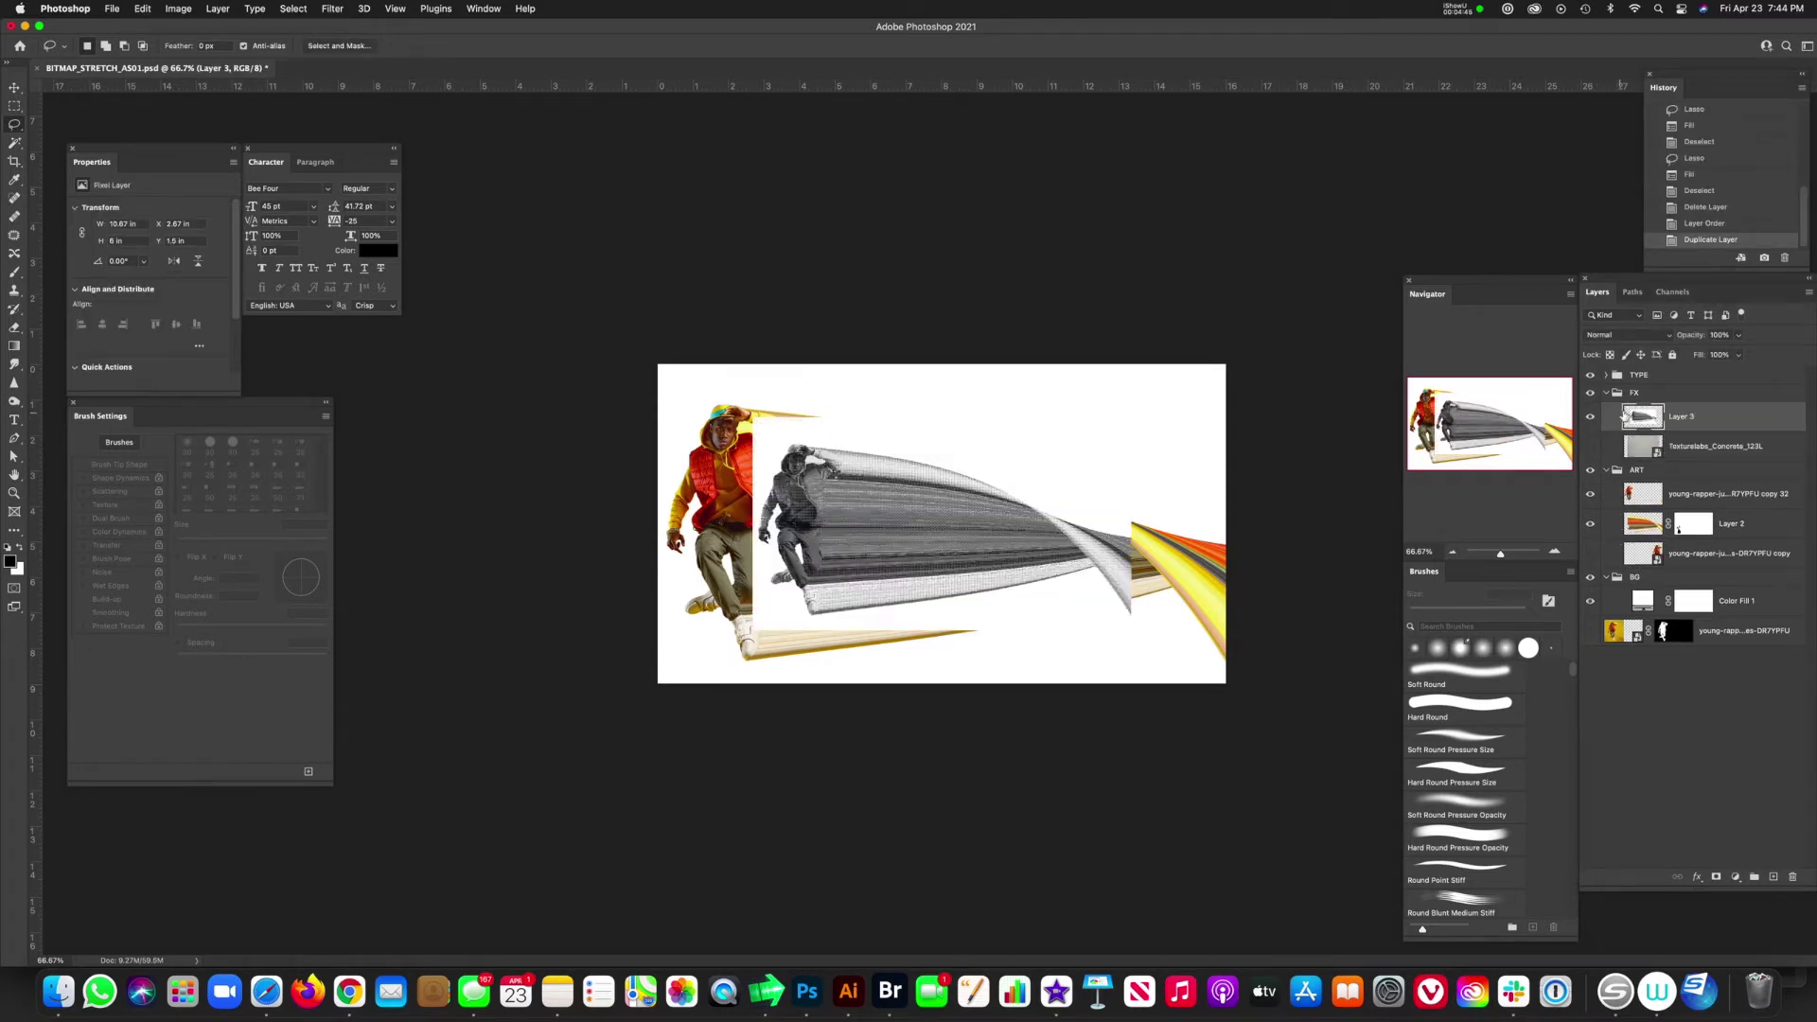
- Place the halftone layer below Layer 2 in the ART group and scale it to about 150% so it fills the canvas
drag(1643, 427, 1644, 540)
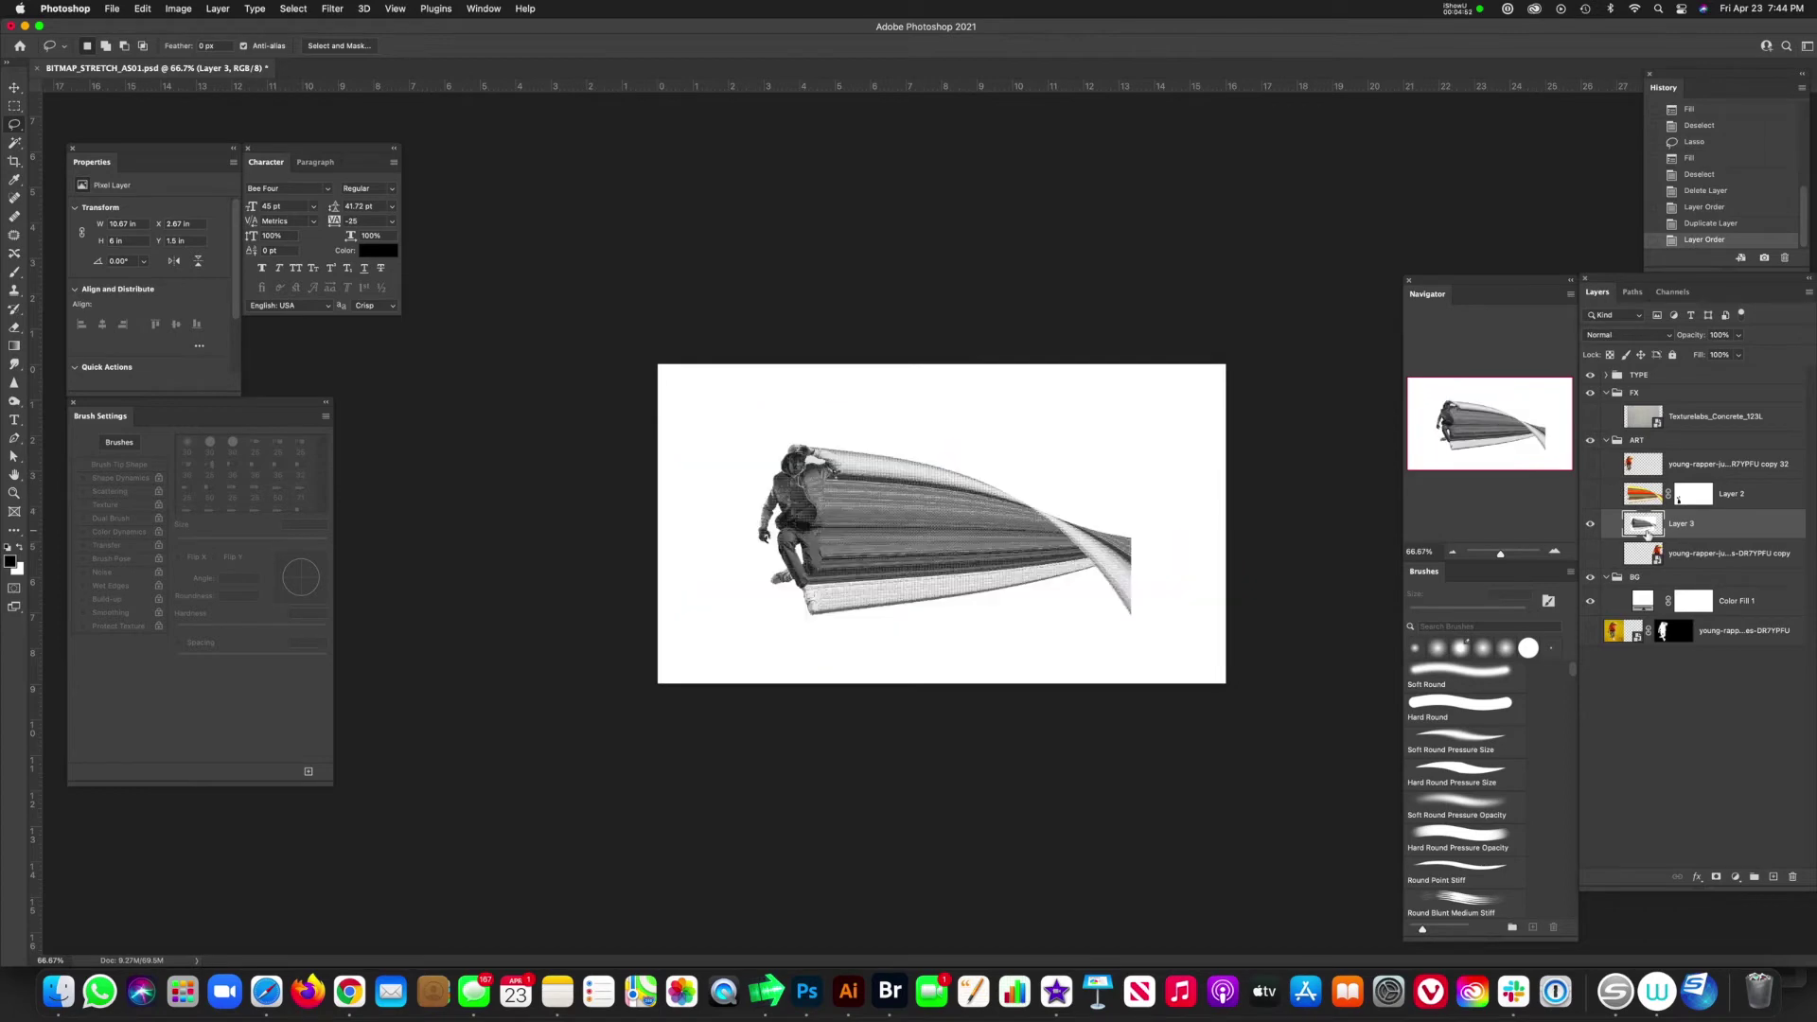
key(ctrl+t)
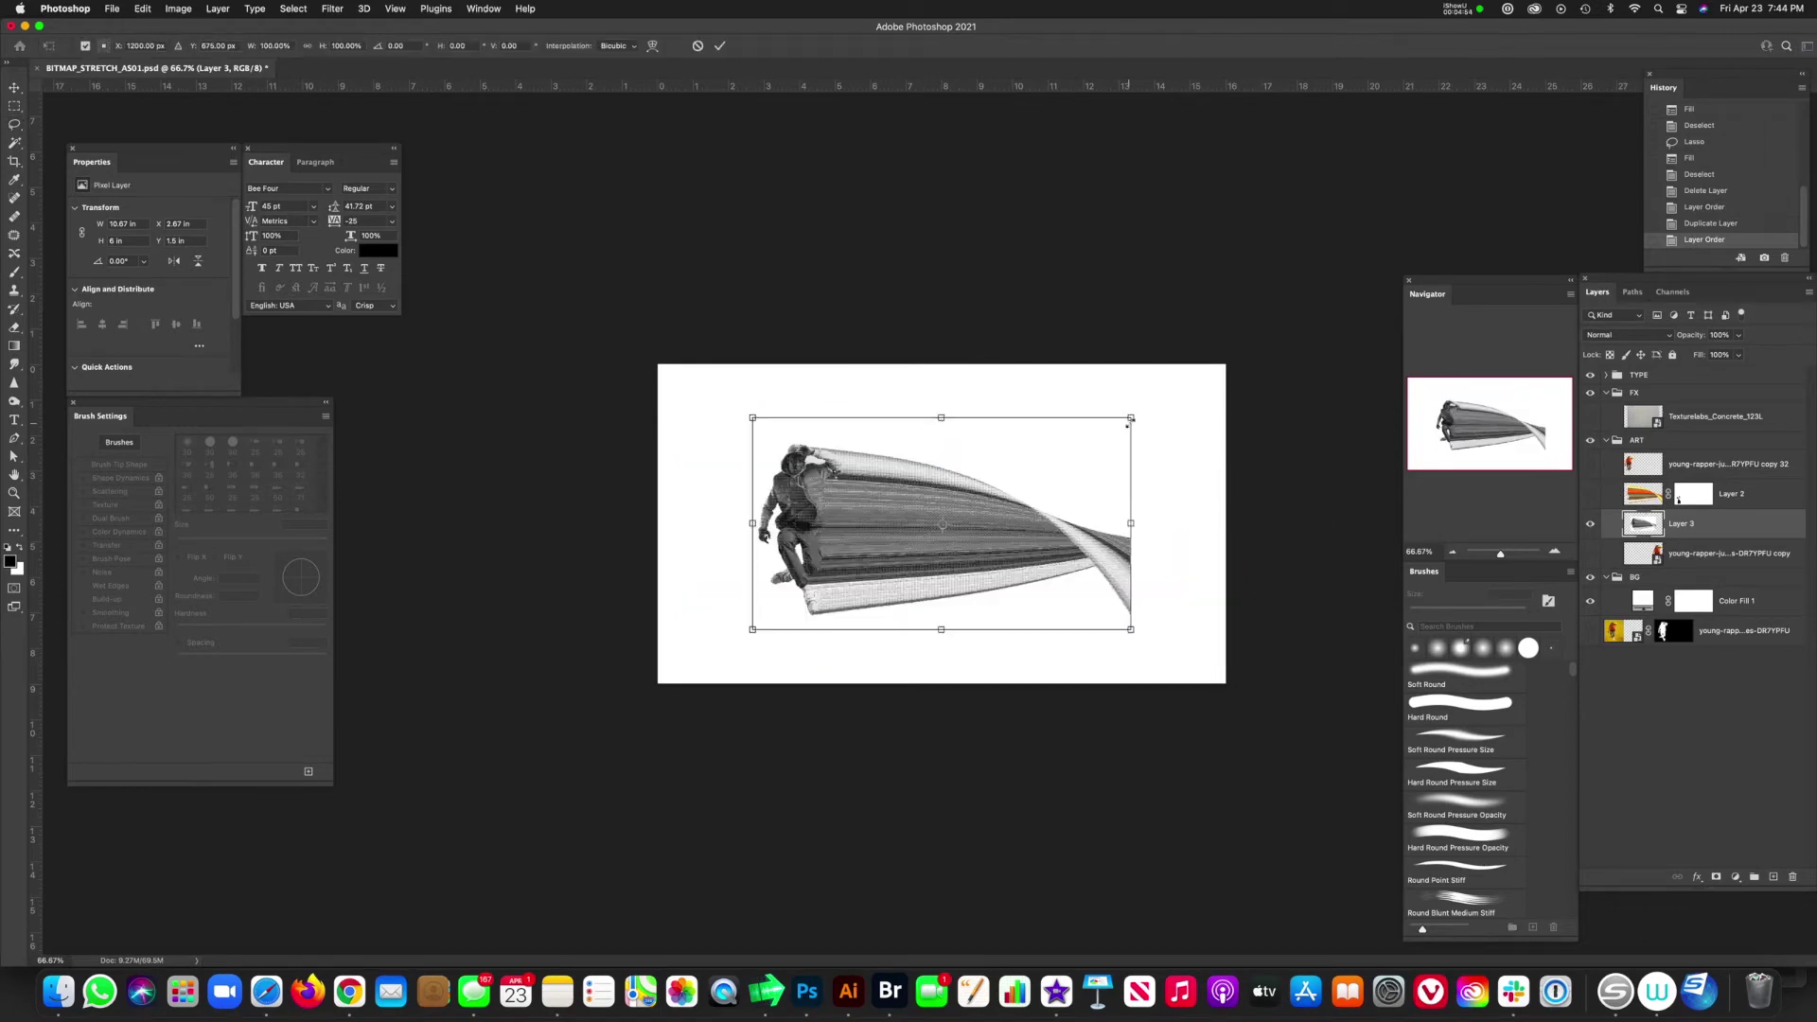
drag(1131, 416, 1147, 408)
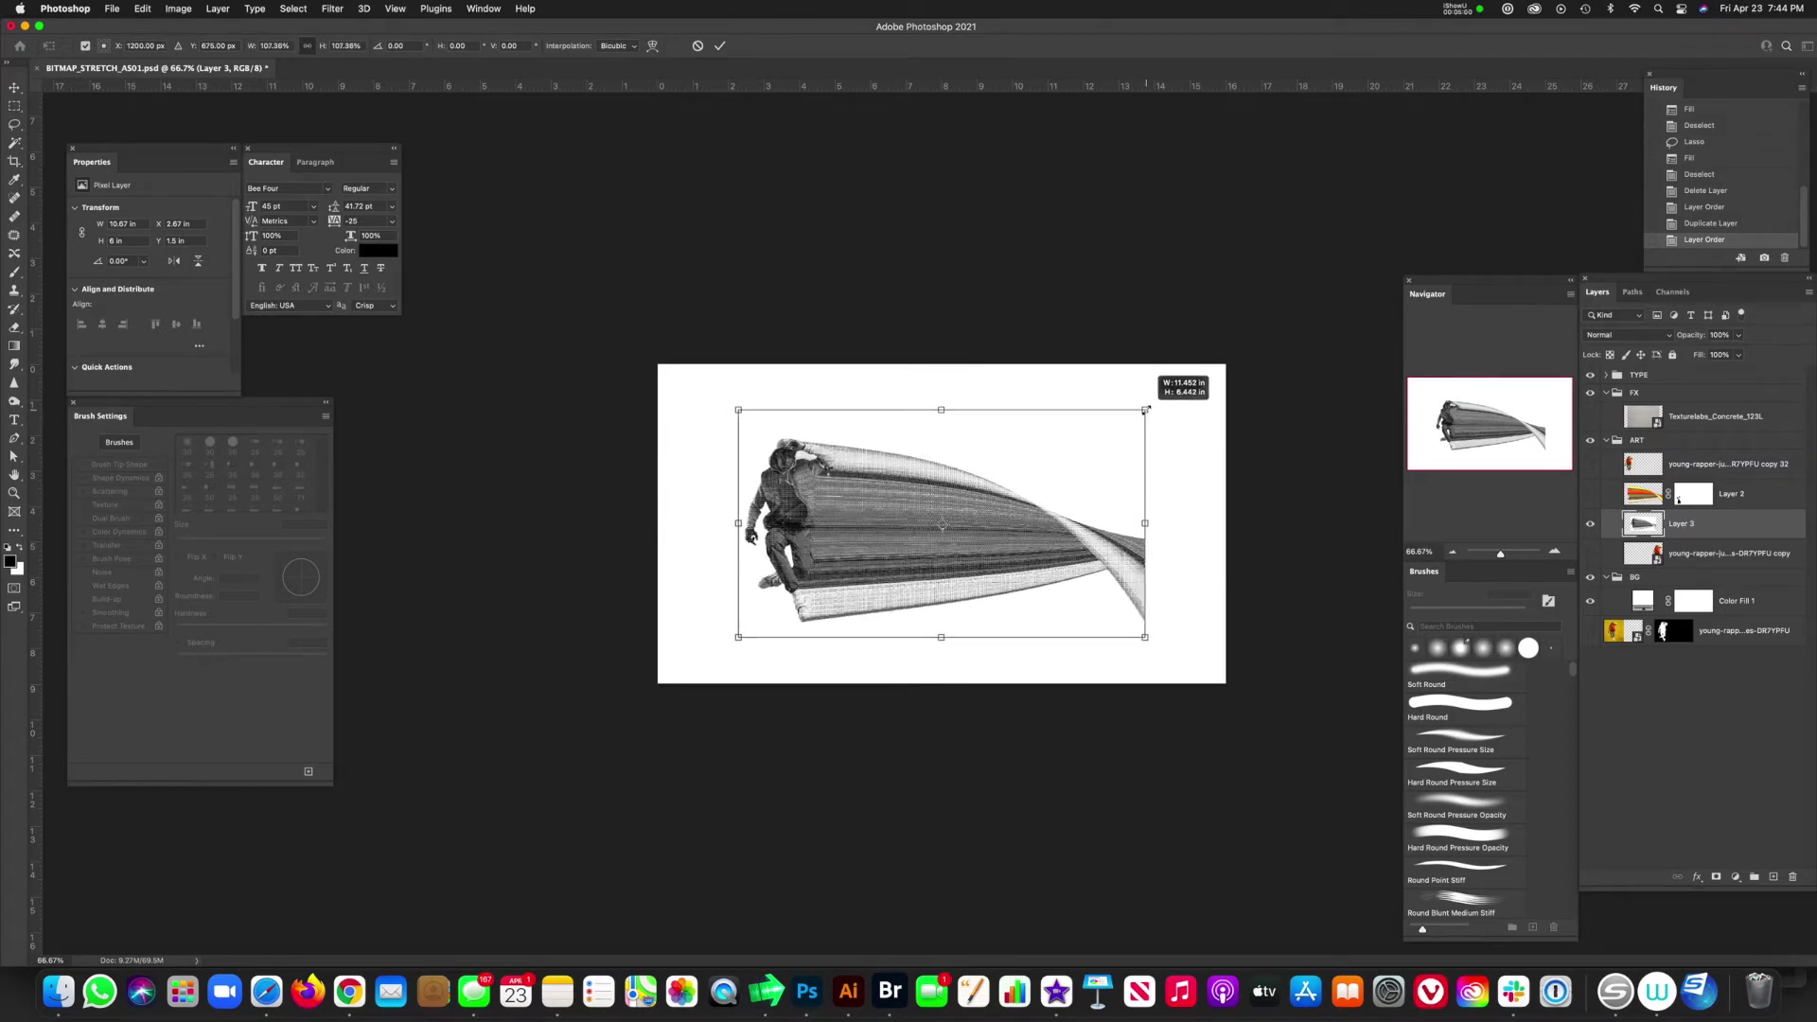
drag(1149, 407, 1238, 380)
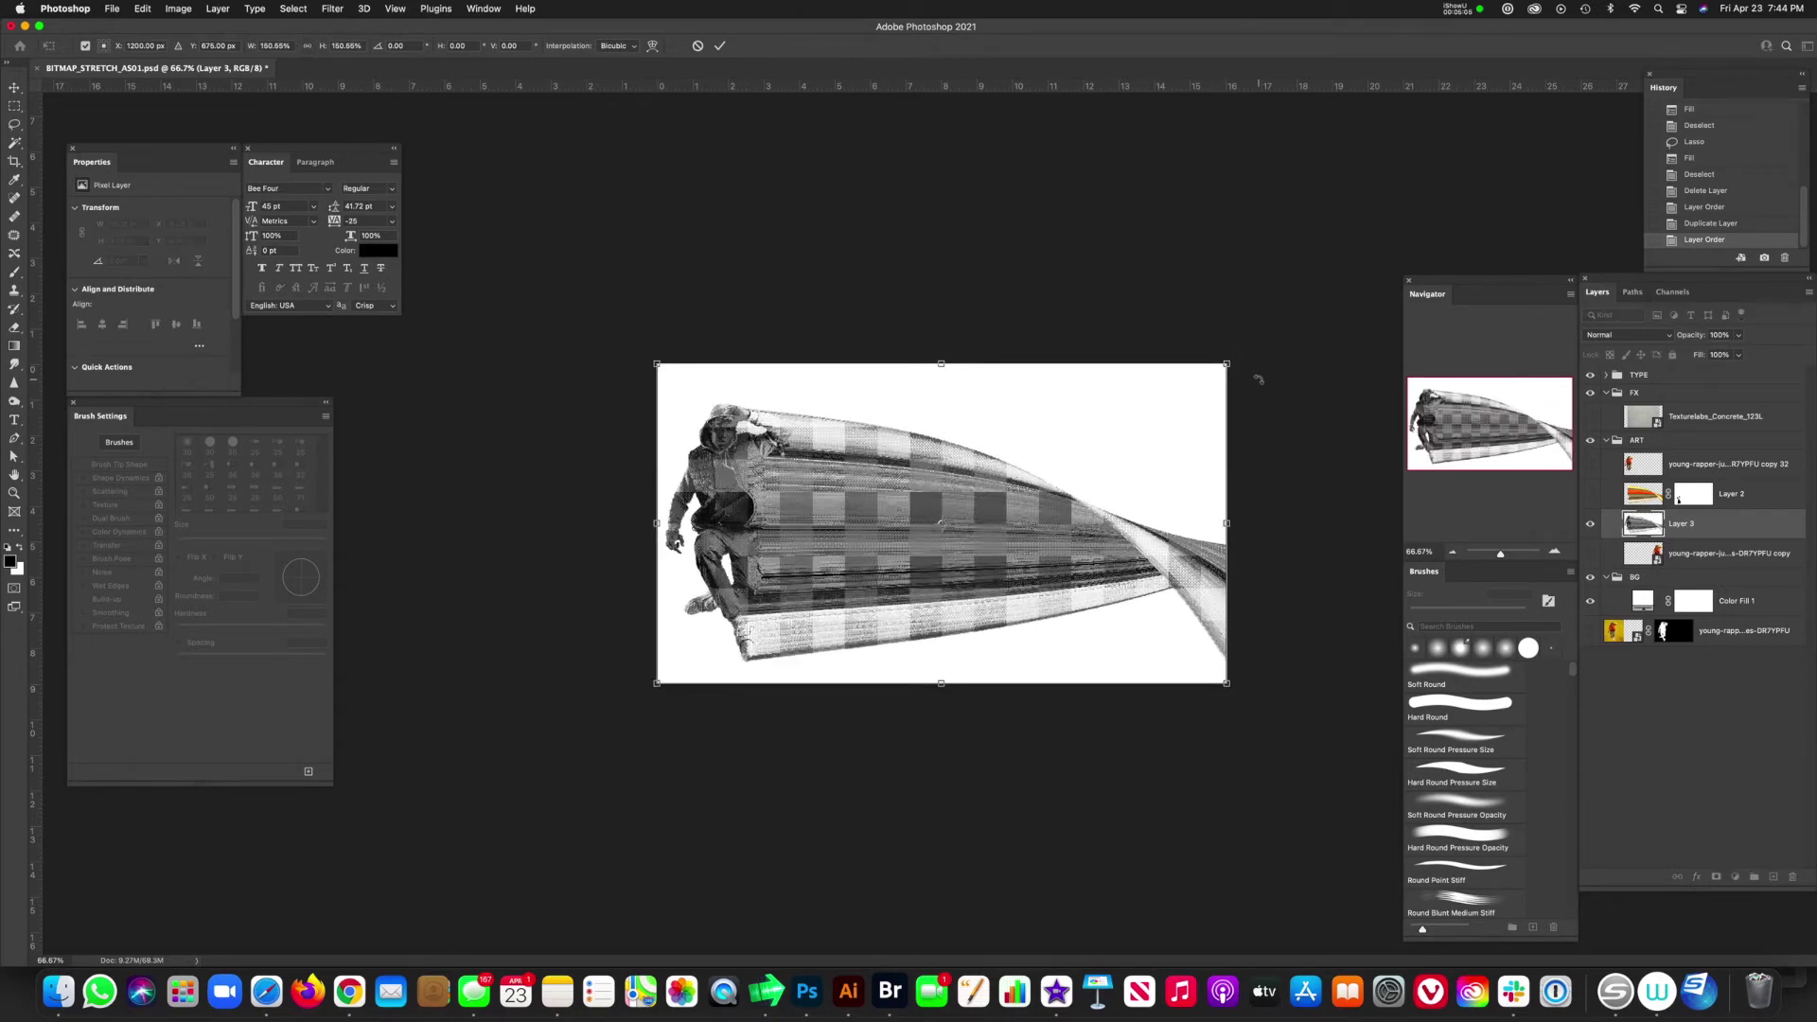
key(Return)
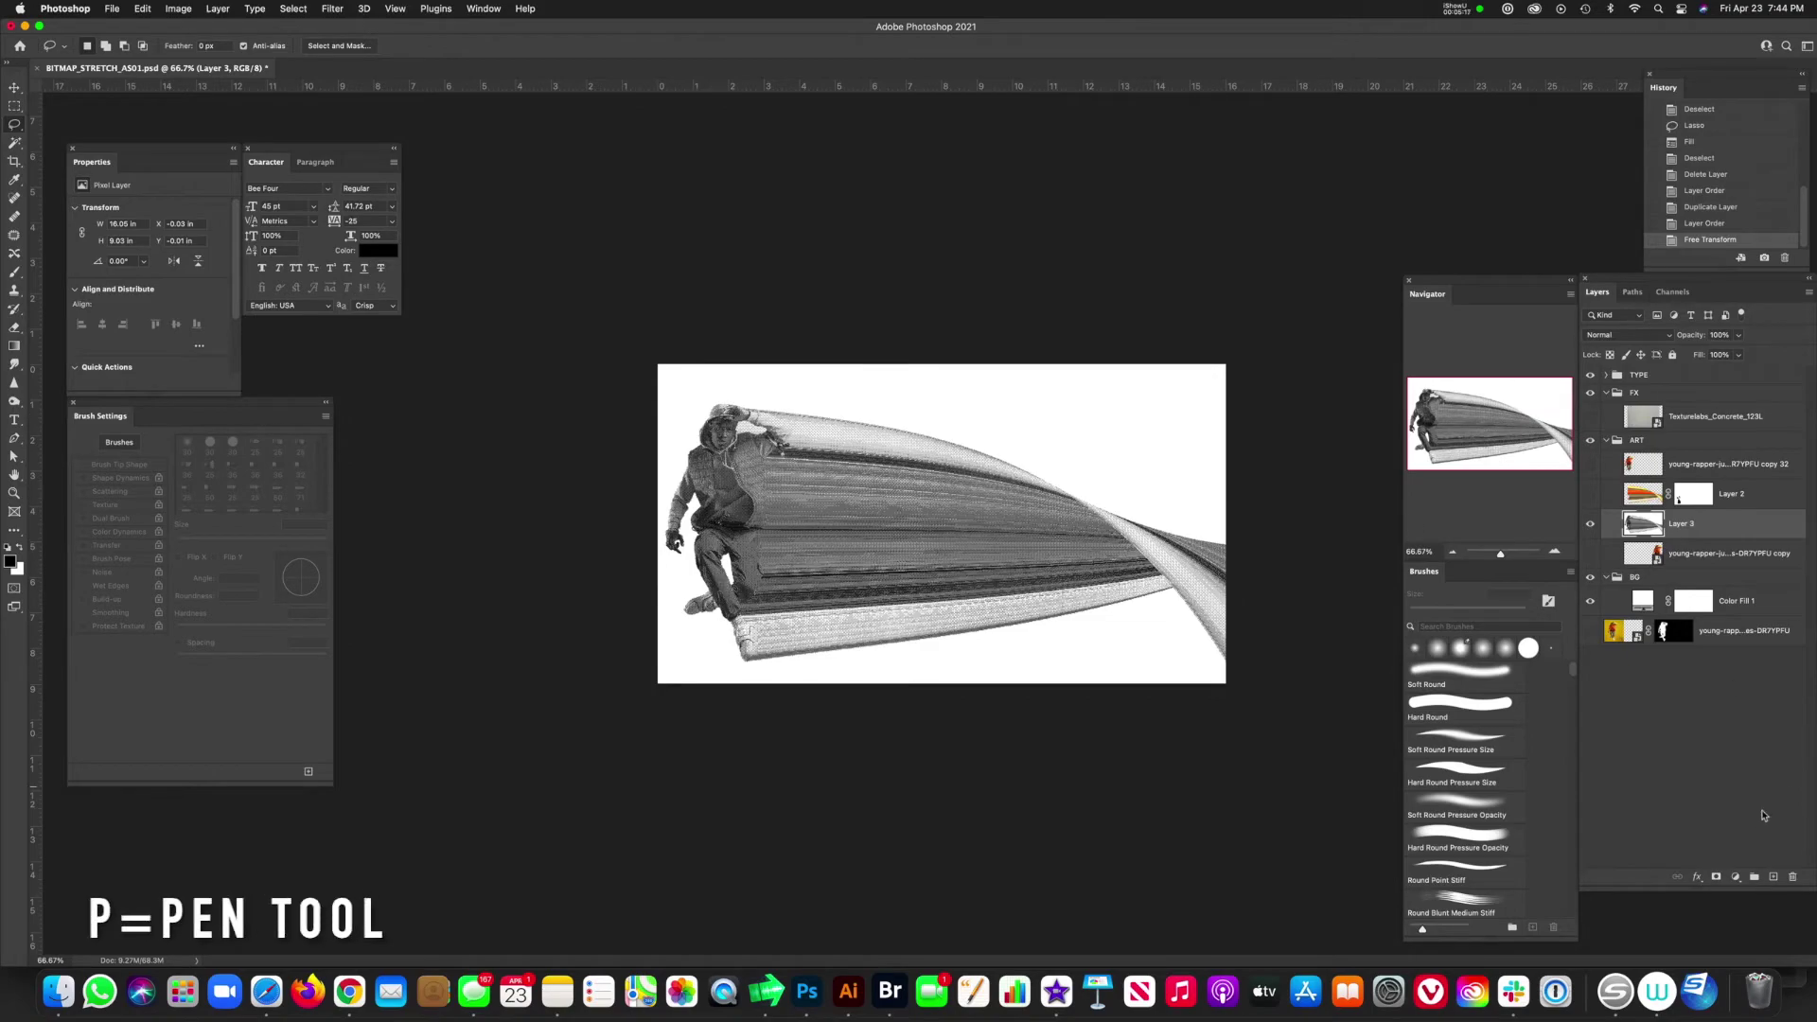
- Add a layer mask to the halftone layer and start a Pen path around the man's cap, hood, shoulder and arm
click(1715, 877)
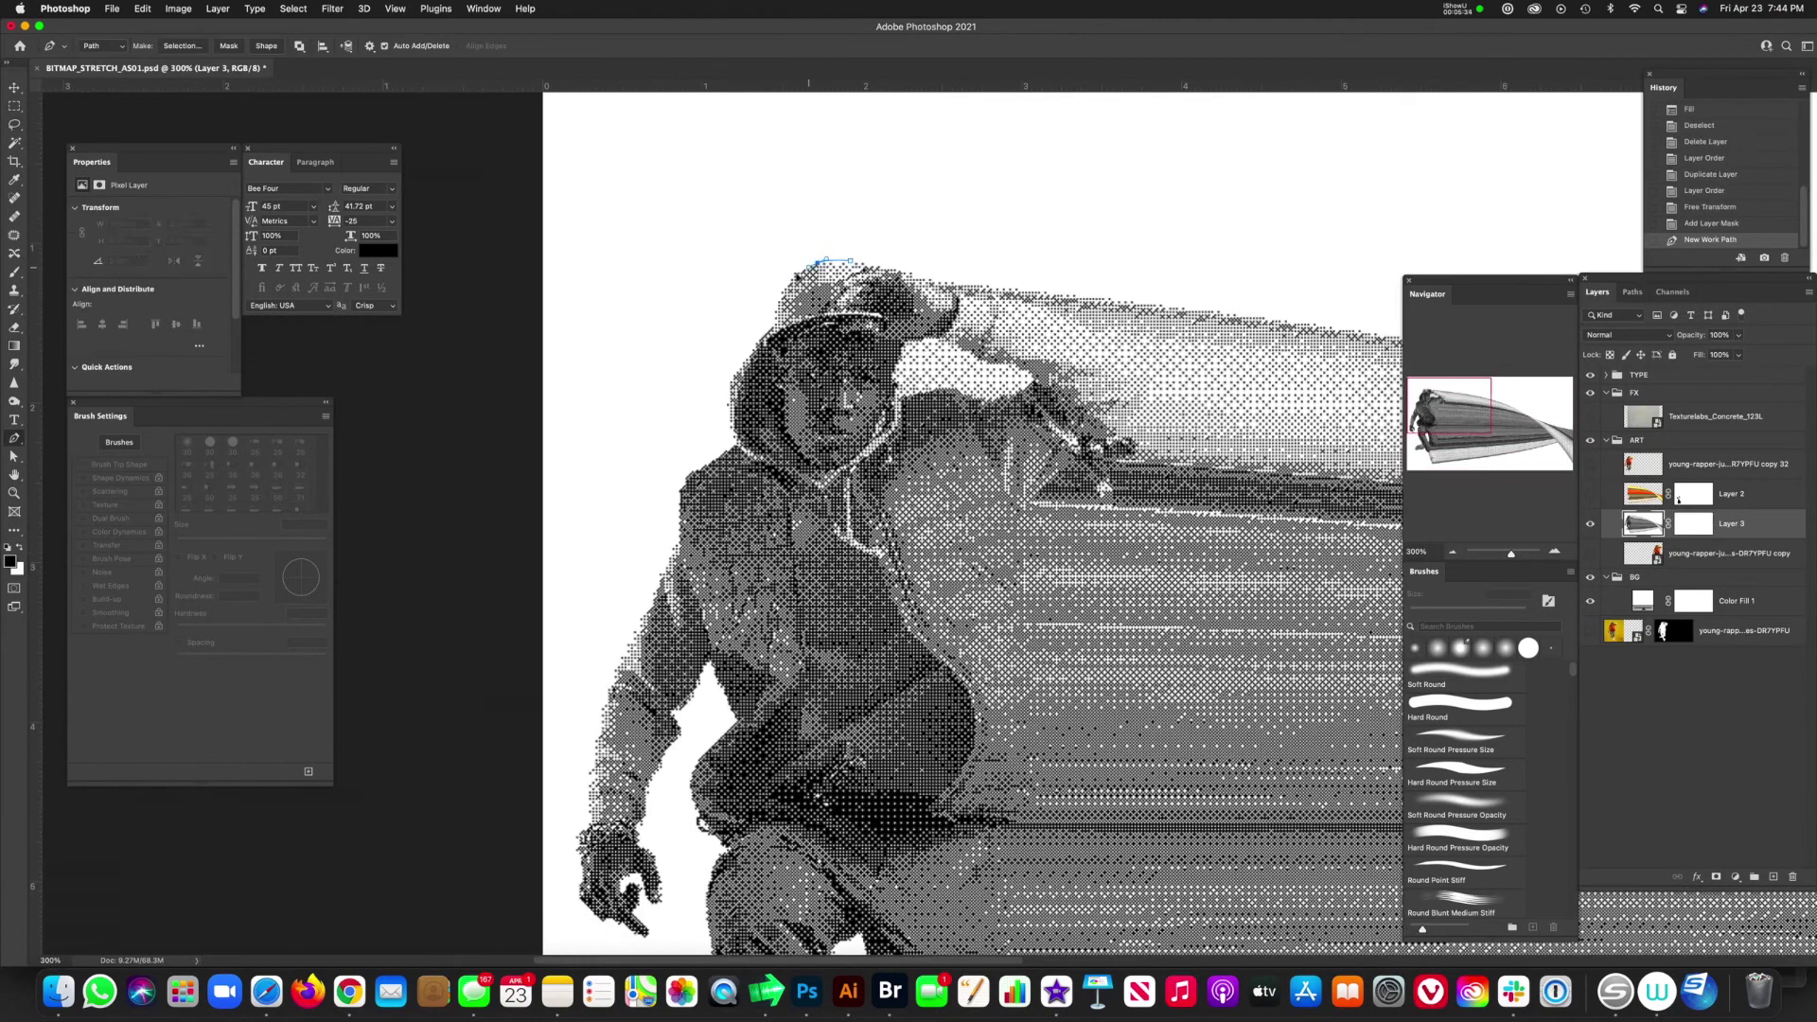
click(777, 293)
click(757, 336)
click(729, 379)
click(722, 413)
click(682, 471)
click(673, 497)
click(672, 537)
click(667, 558)
- Continue the Pen path down past the man's hand, legs and shoe and along the lower edge of the halftone ribbon
scroll(666, 558, down, 5)
click(724, 681)
click(771, 663)
click(823, 454)
click(833, 530)
scroll(833, 530, down, 6)
click(899, 596)
click(871, 707)
scroll(887, 716, down, 5)
scroll(865, 719, right, 10)
click(866, 719)
scroll(1035, 634, right, 10)
click(1035, 634)
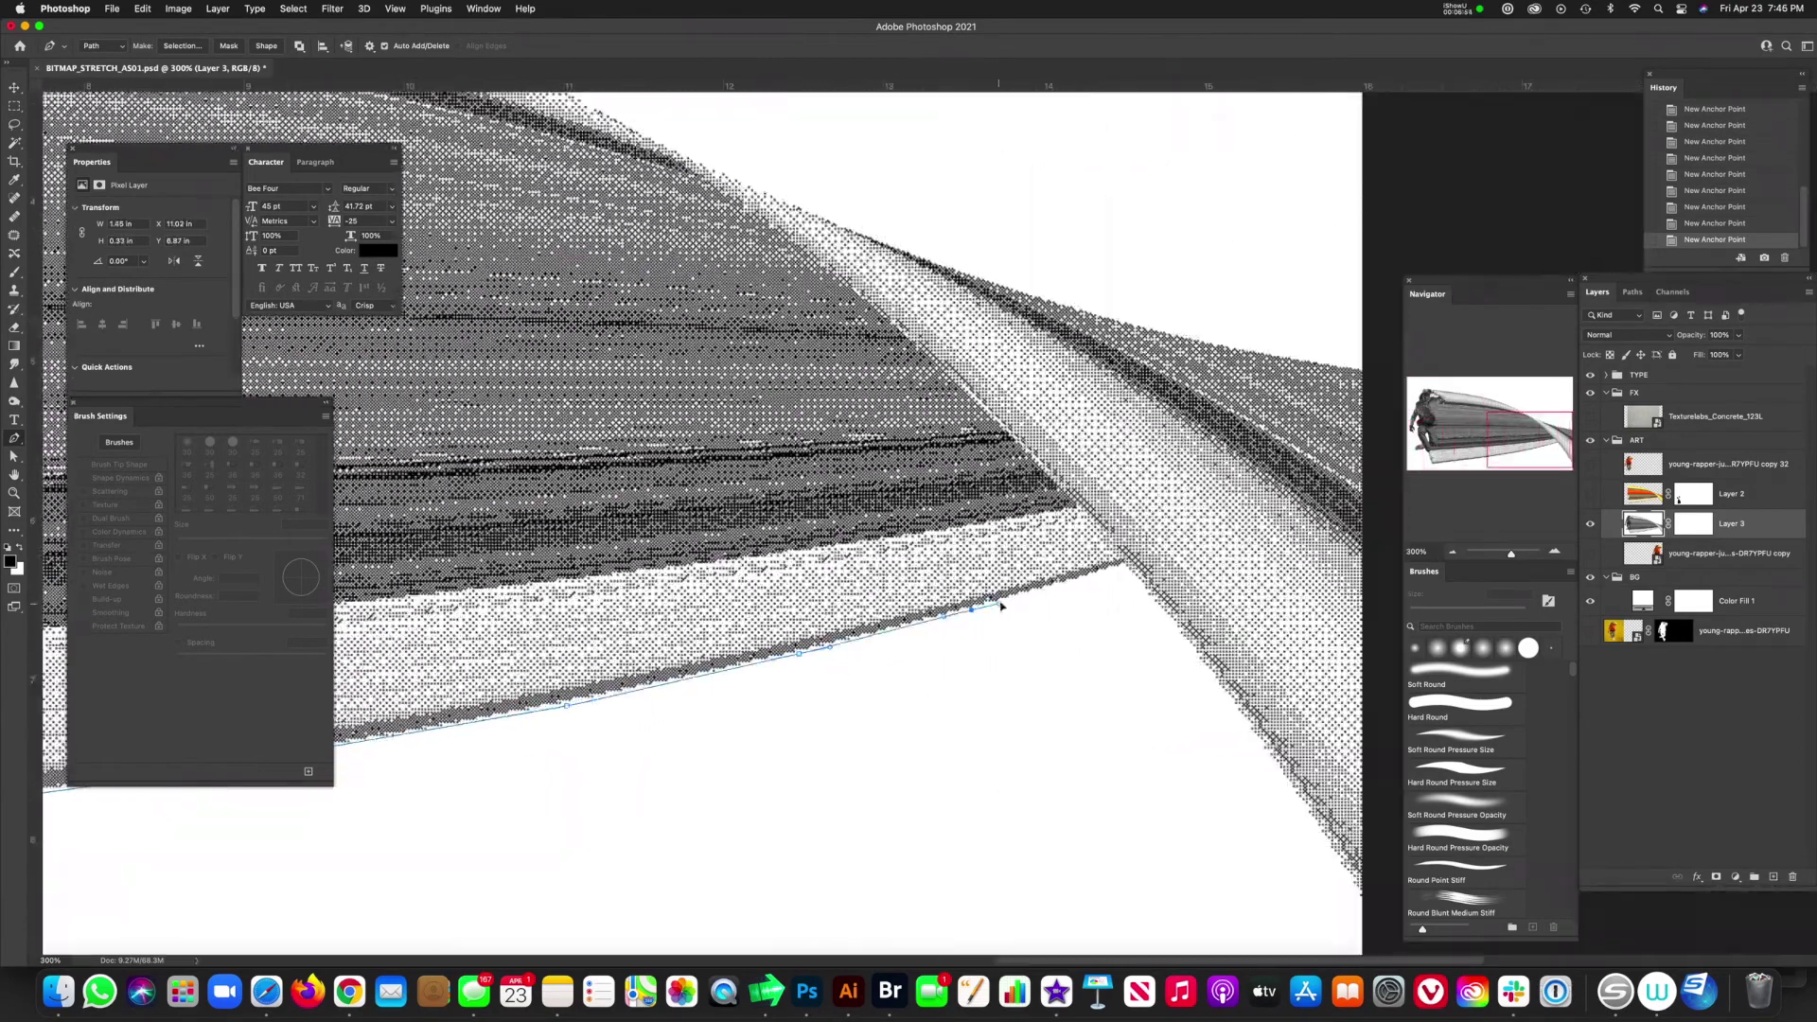
- Turn the traced path into a selection, mask out the white background on the halftone layer, and deselect
key(super+minus)
key(super+minus)
key(super+minus)
key(super+Return)
key(super+shift+i)
key(Delete)
key(super+d)
- Trace the upper edge of the halftone ribbon with the Pen tool and mask out the white background outside it
key(super+plus)
key(super+plus)
key(super+plus)
key(super+plus)
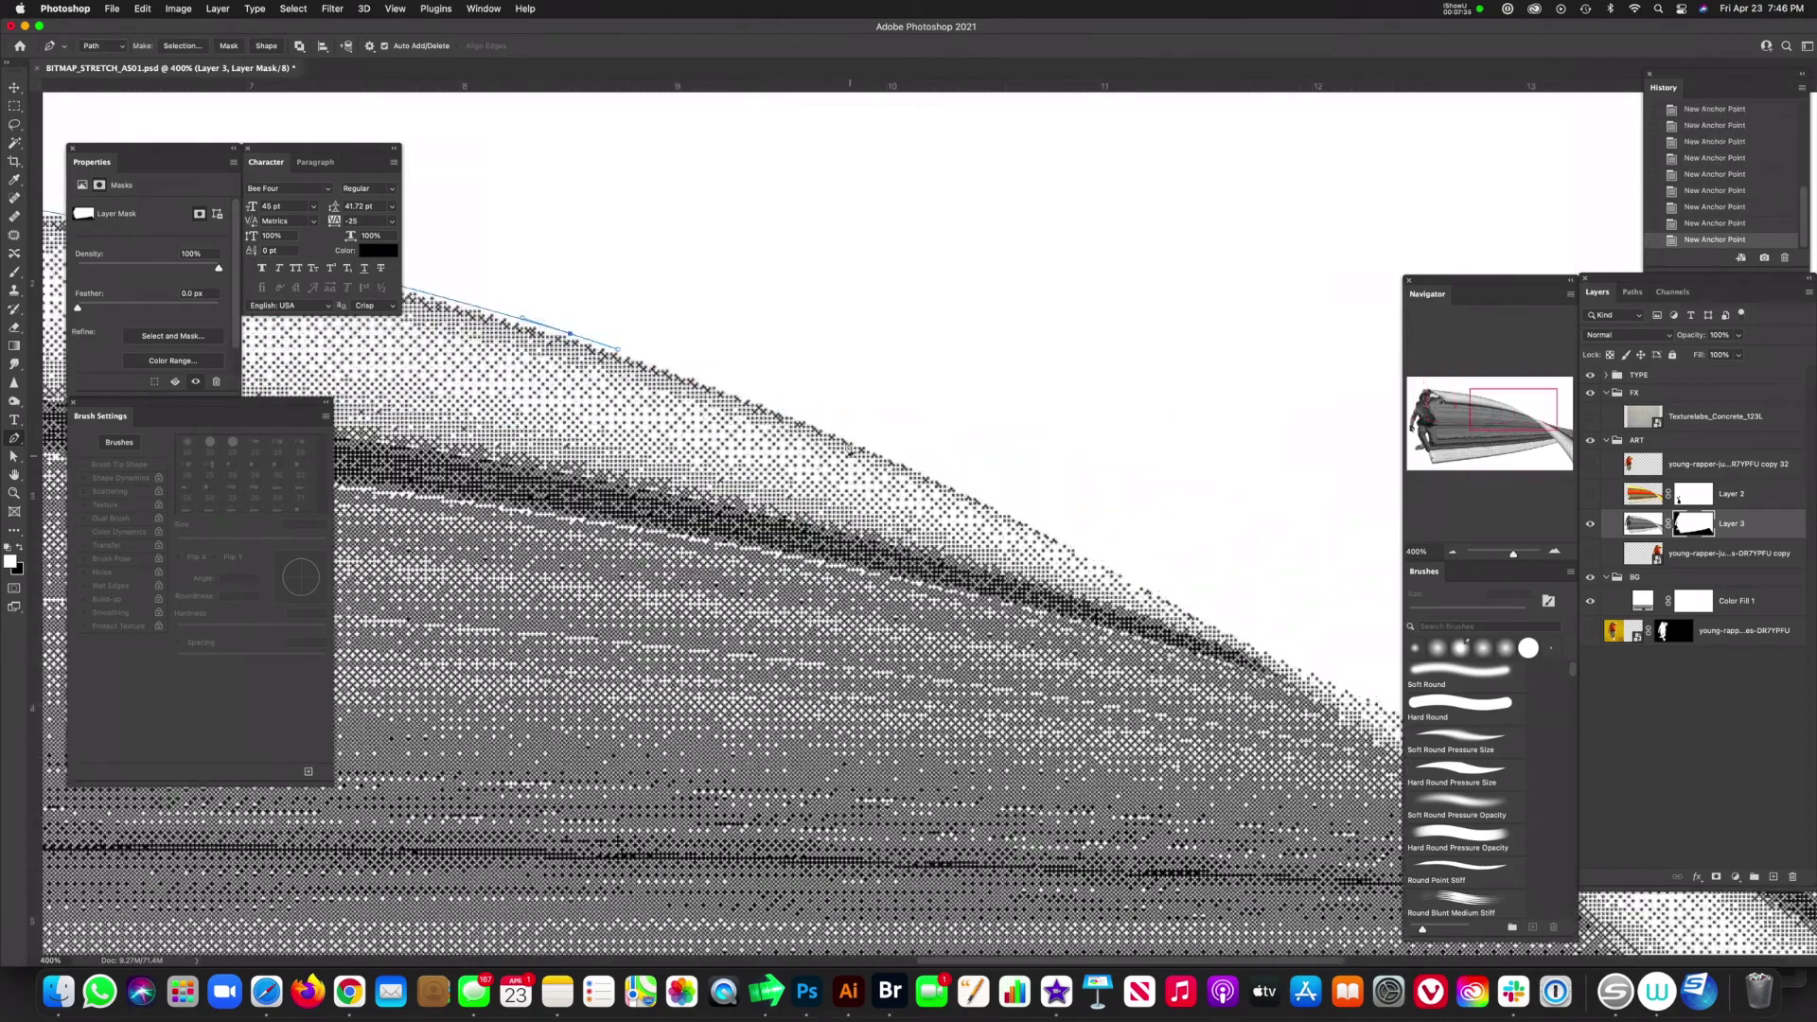
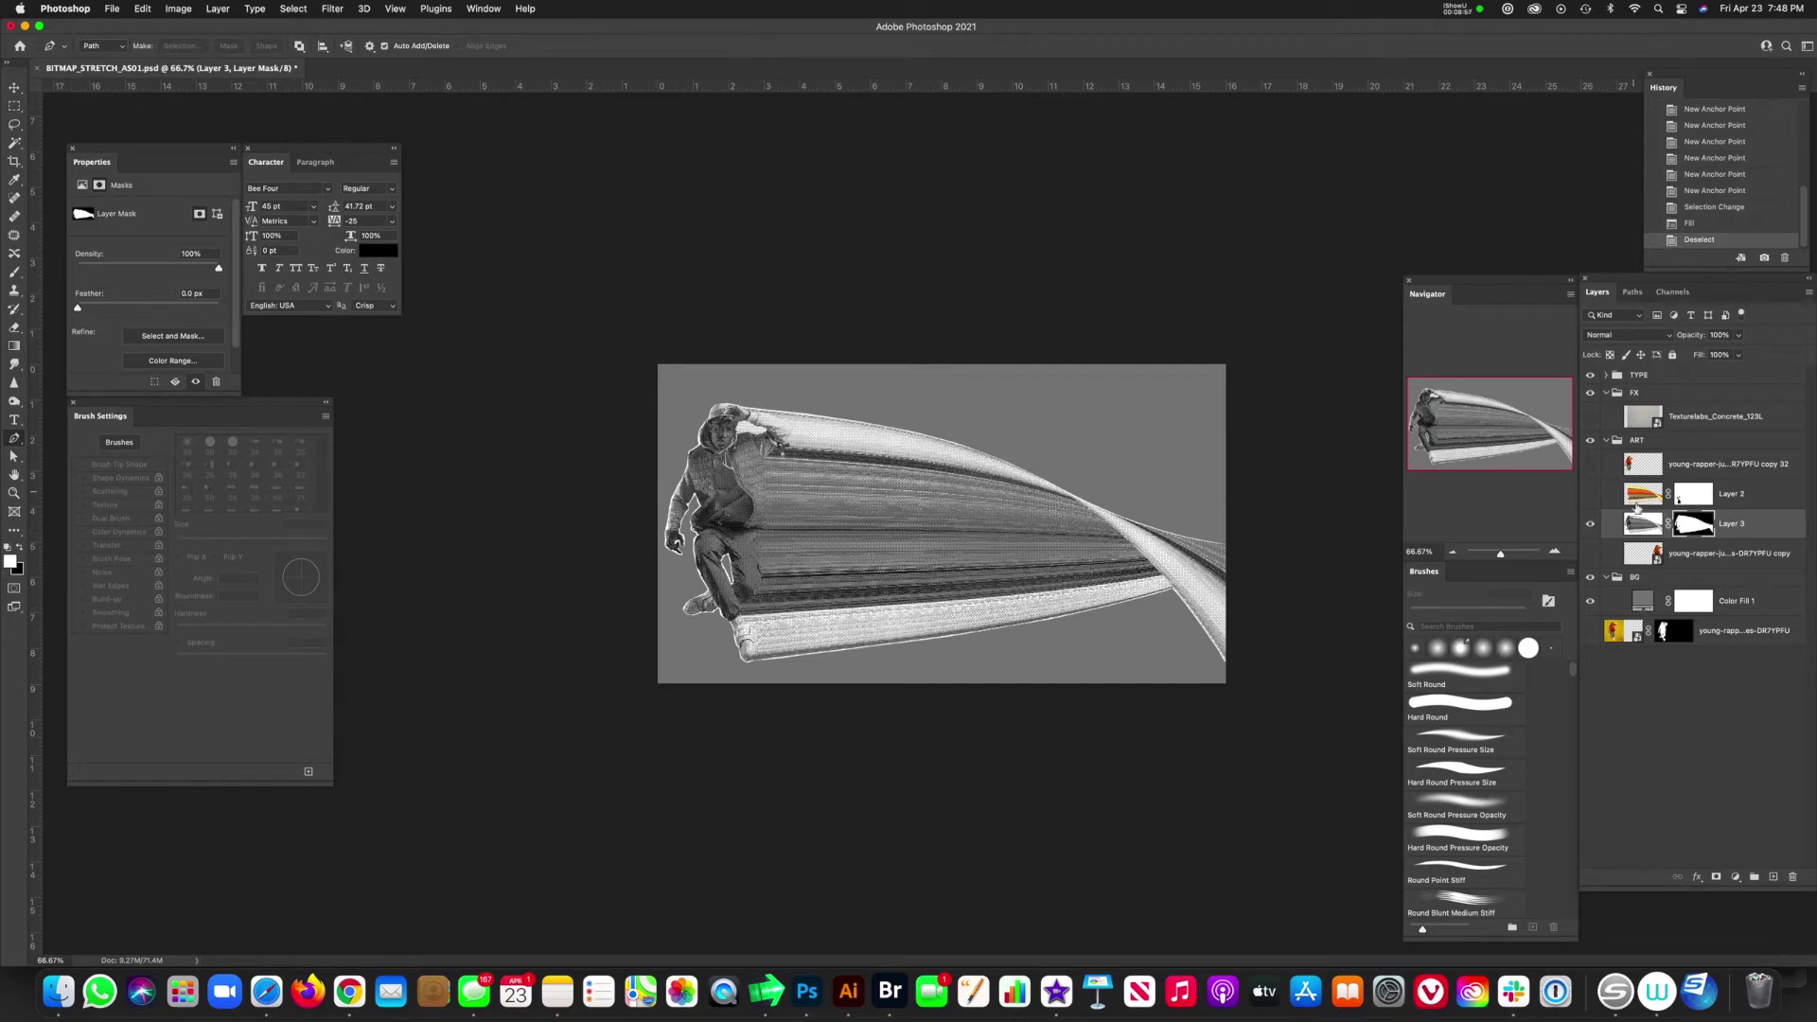
- Move the young-rapper copy layer above Layer 3 and hide it, and turn on and select the young-rapper copy 32 layer
click(1645, 560)
drag(1644, 563, 1643, 511)
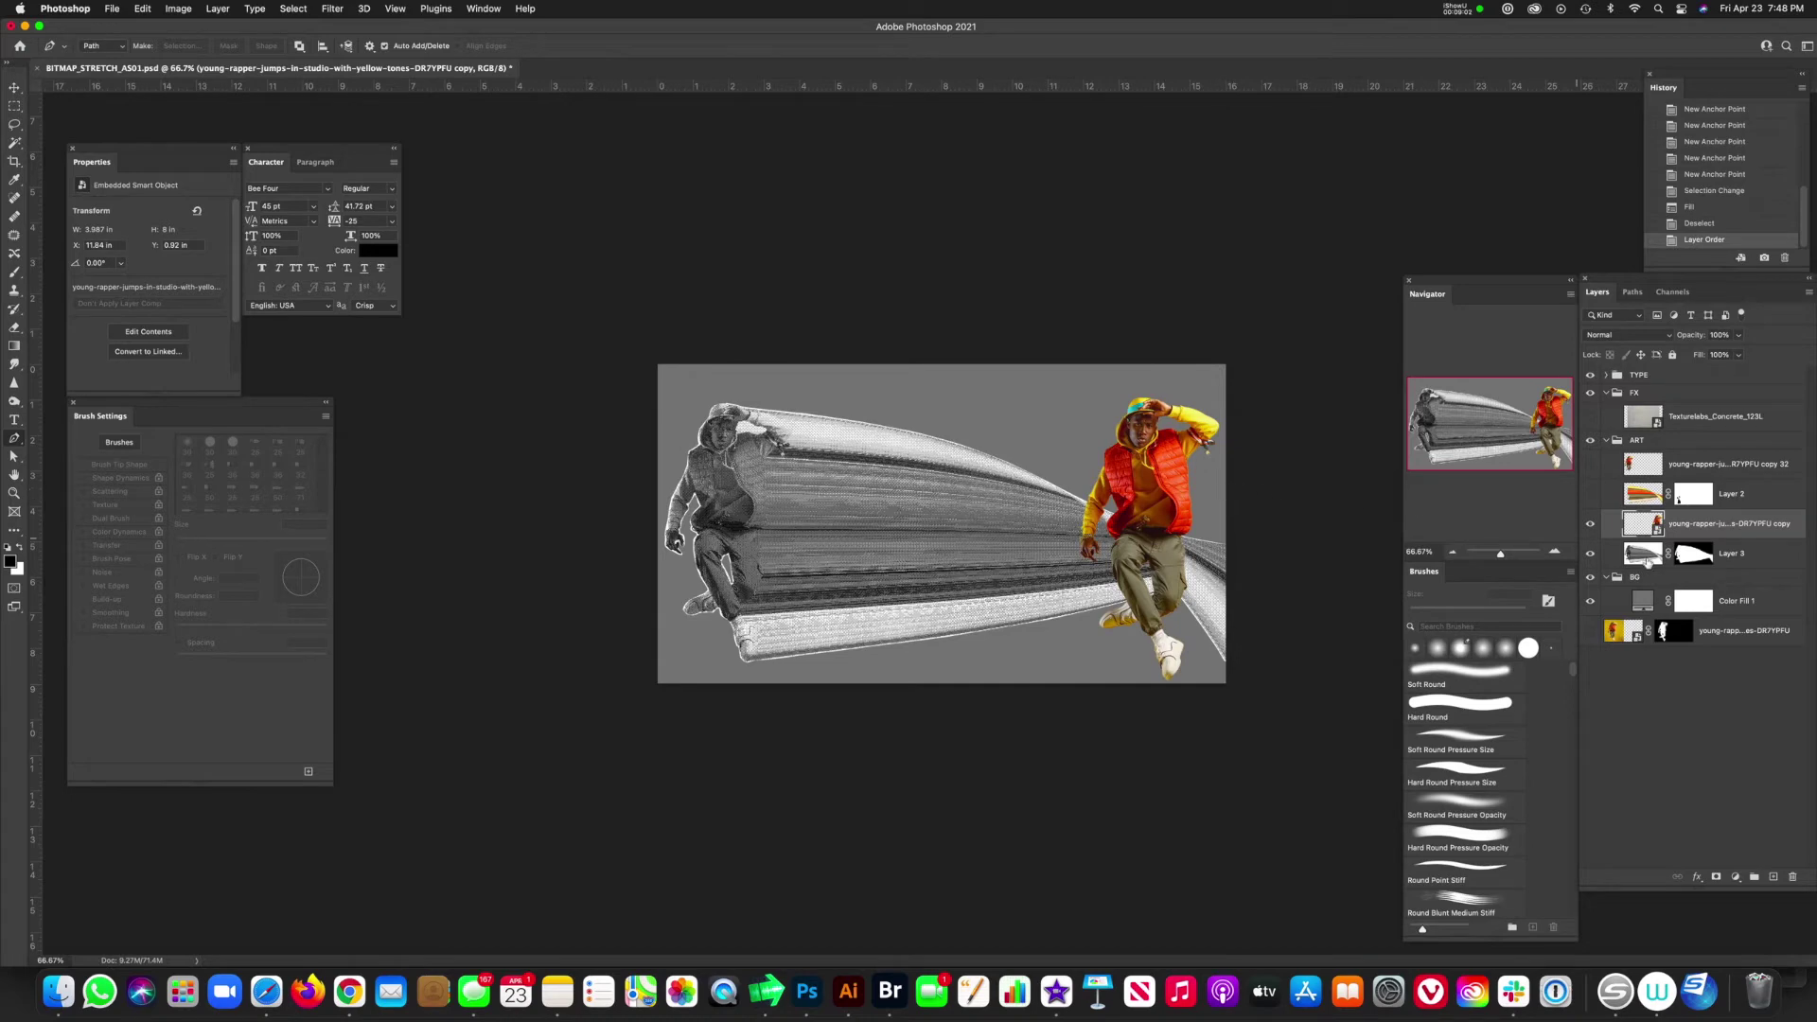
click(1590, 523)
click(1590, 464)
click(1628, 466)
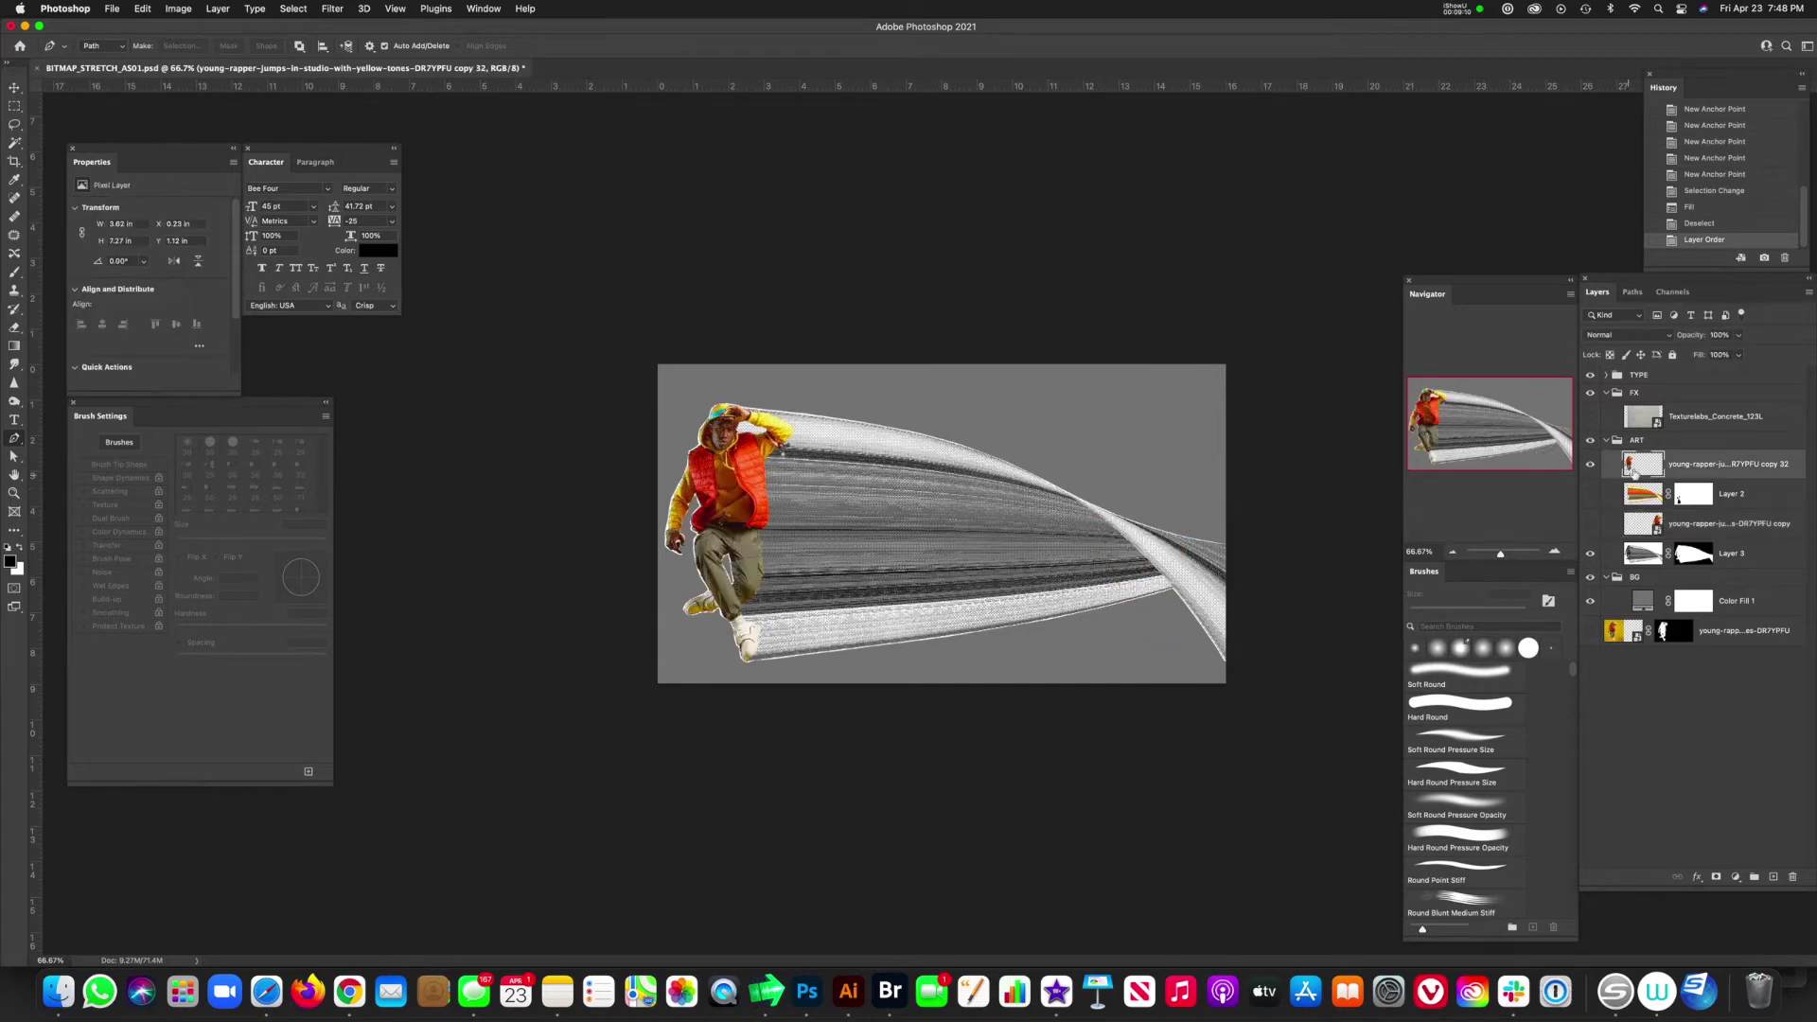
- Blend the colour man layer over the halftone figure with Hard Light and lower its opacity to below 20%
click(1668, 336)
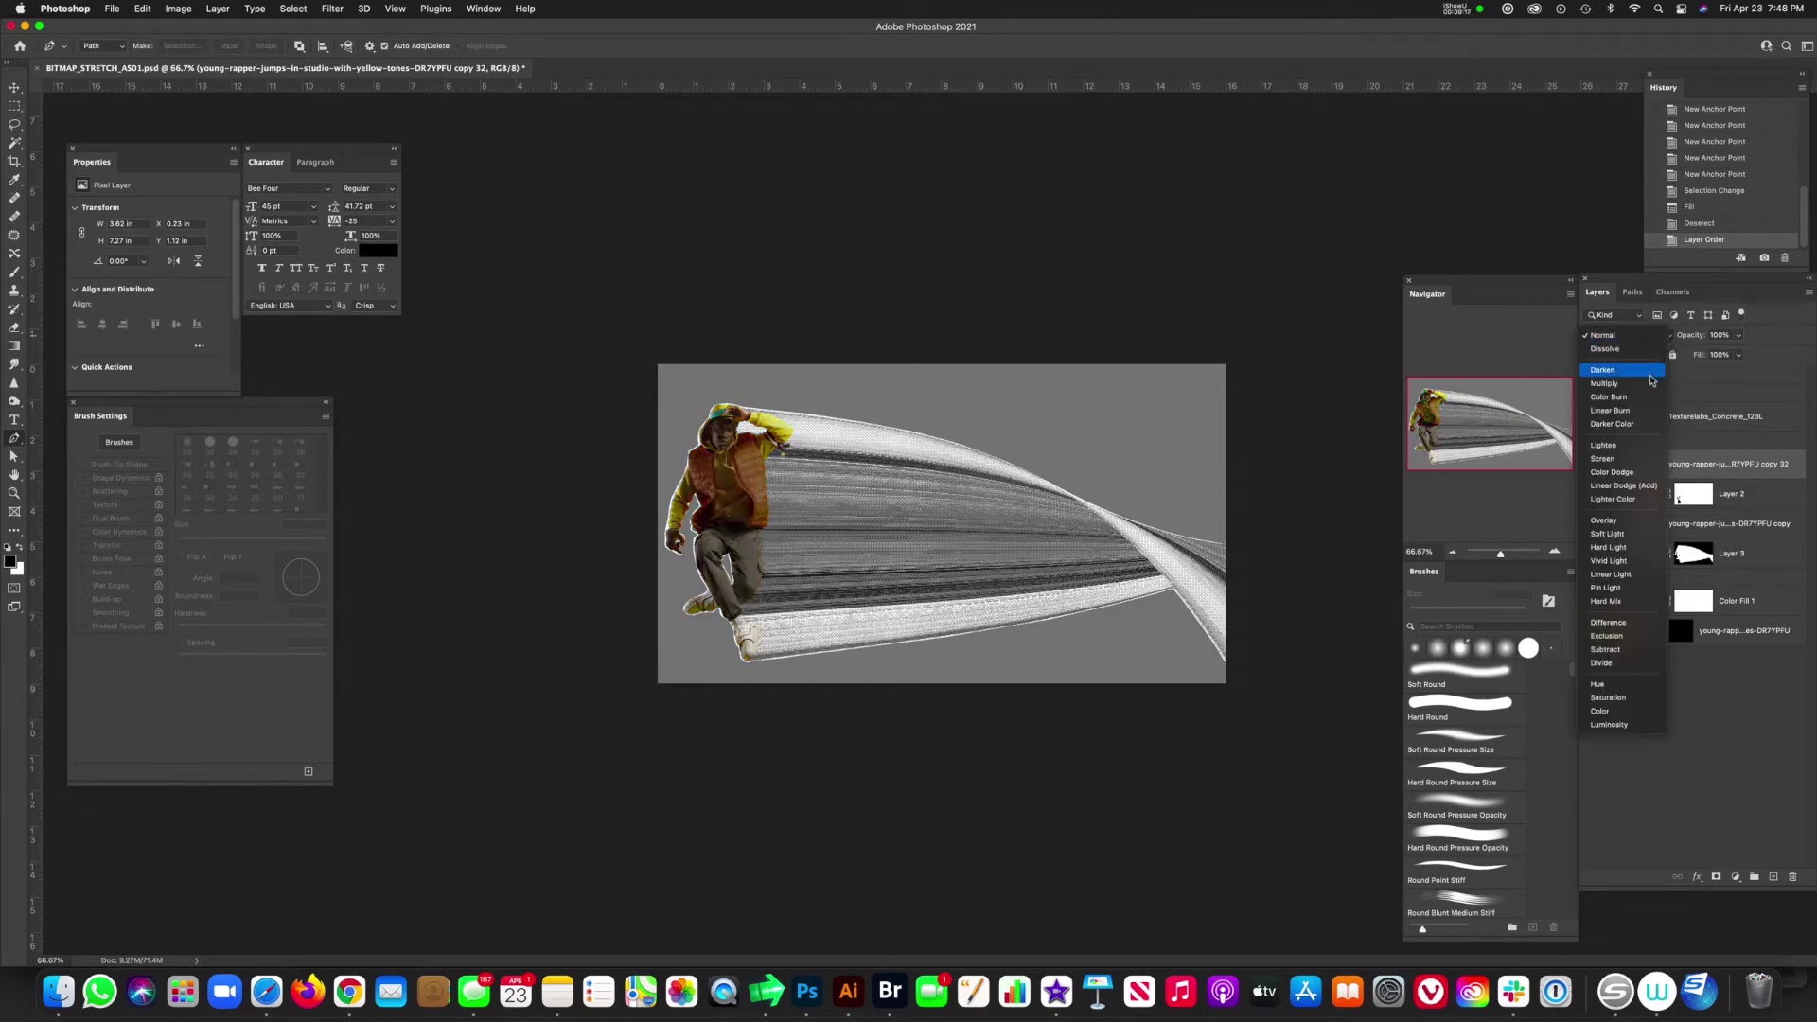
click(1607, 547)
click(1738, 335)
drag(1741, 354, 1700, 354)
click(1589, 464)
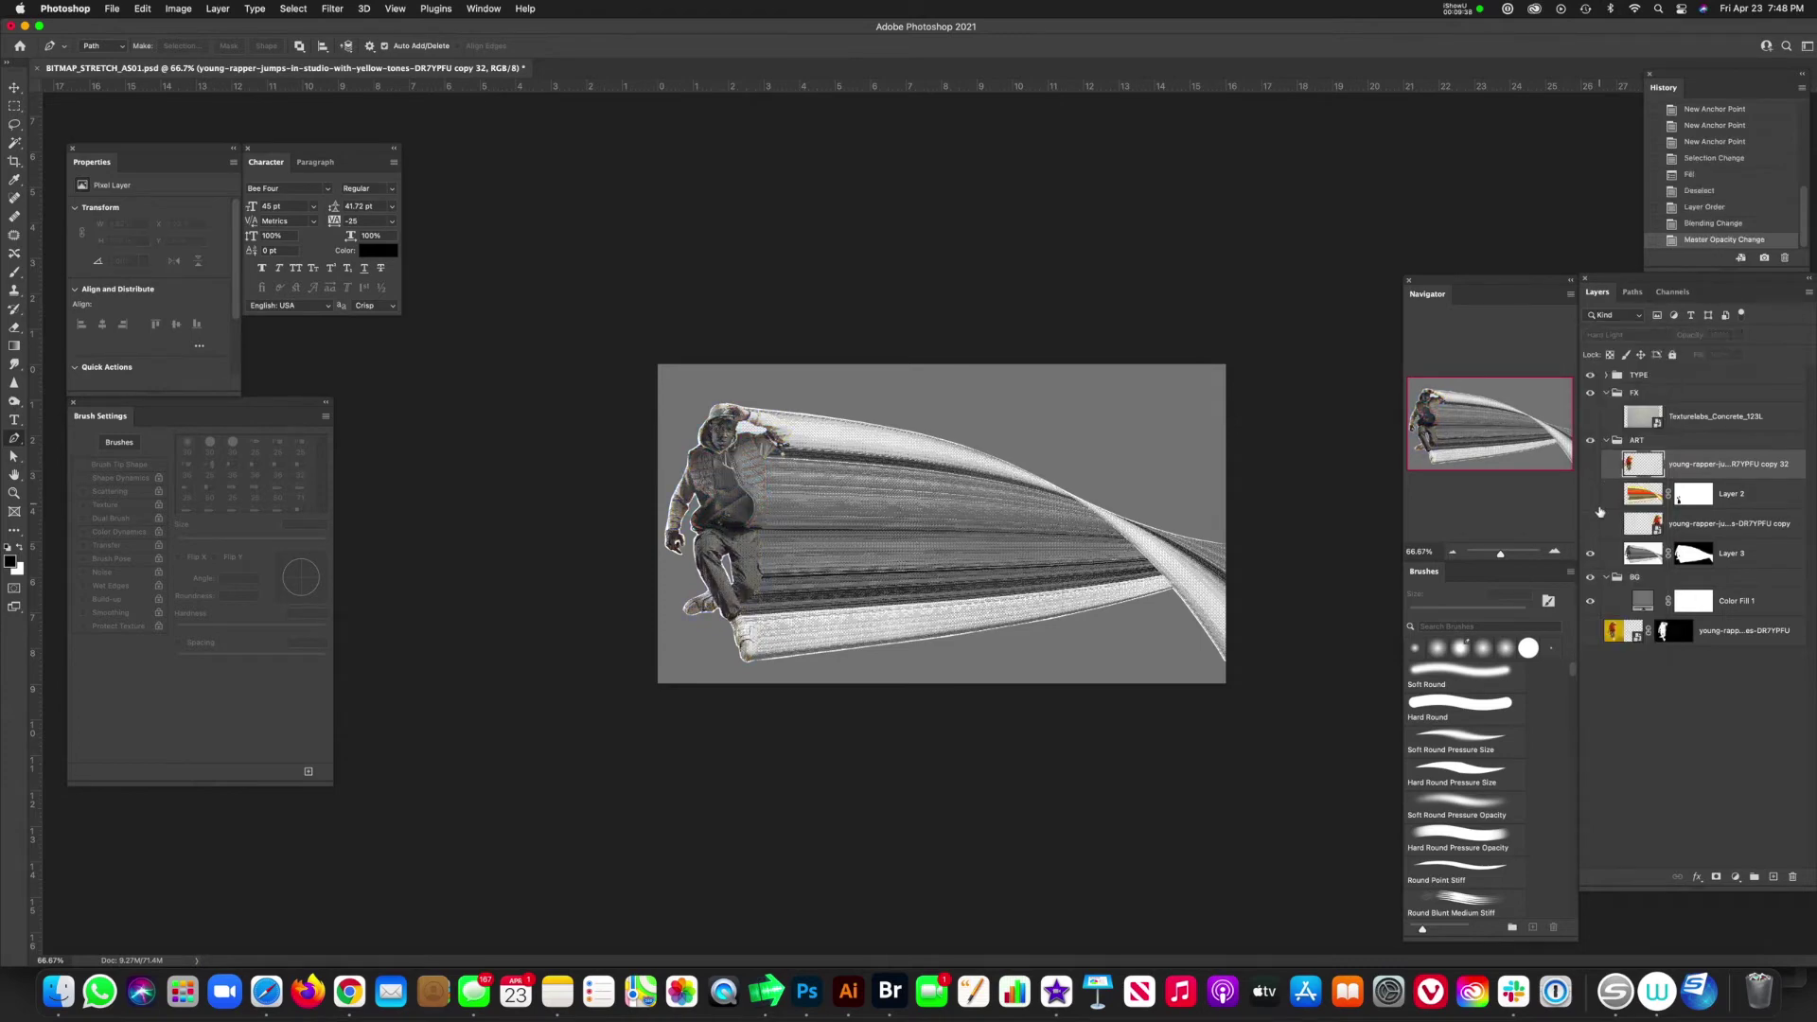
click(1589, 464)
click(1737, 337)
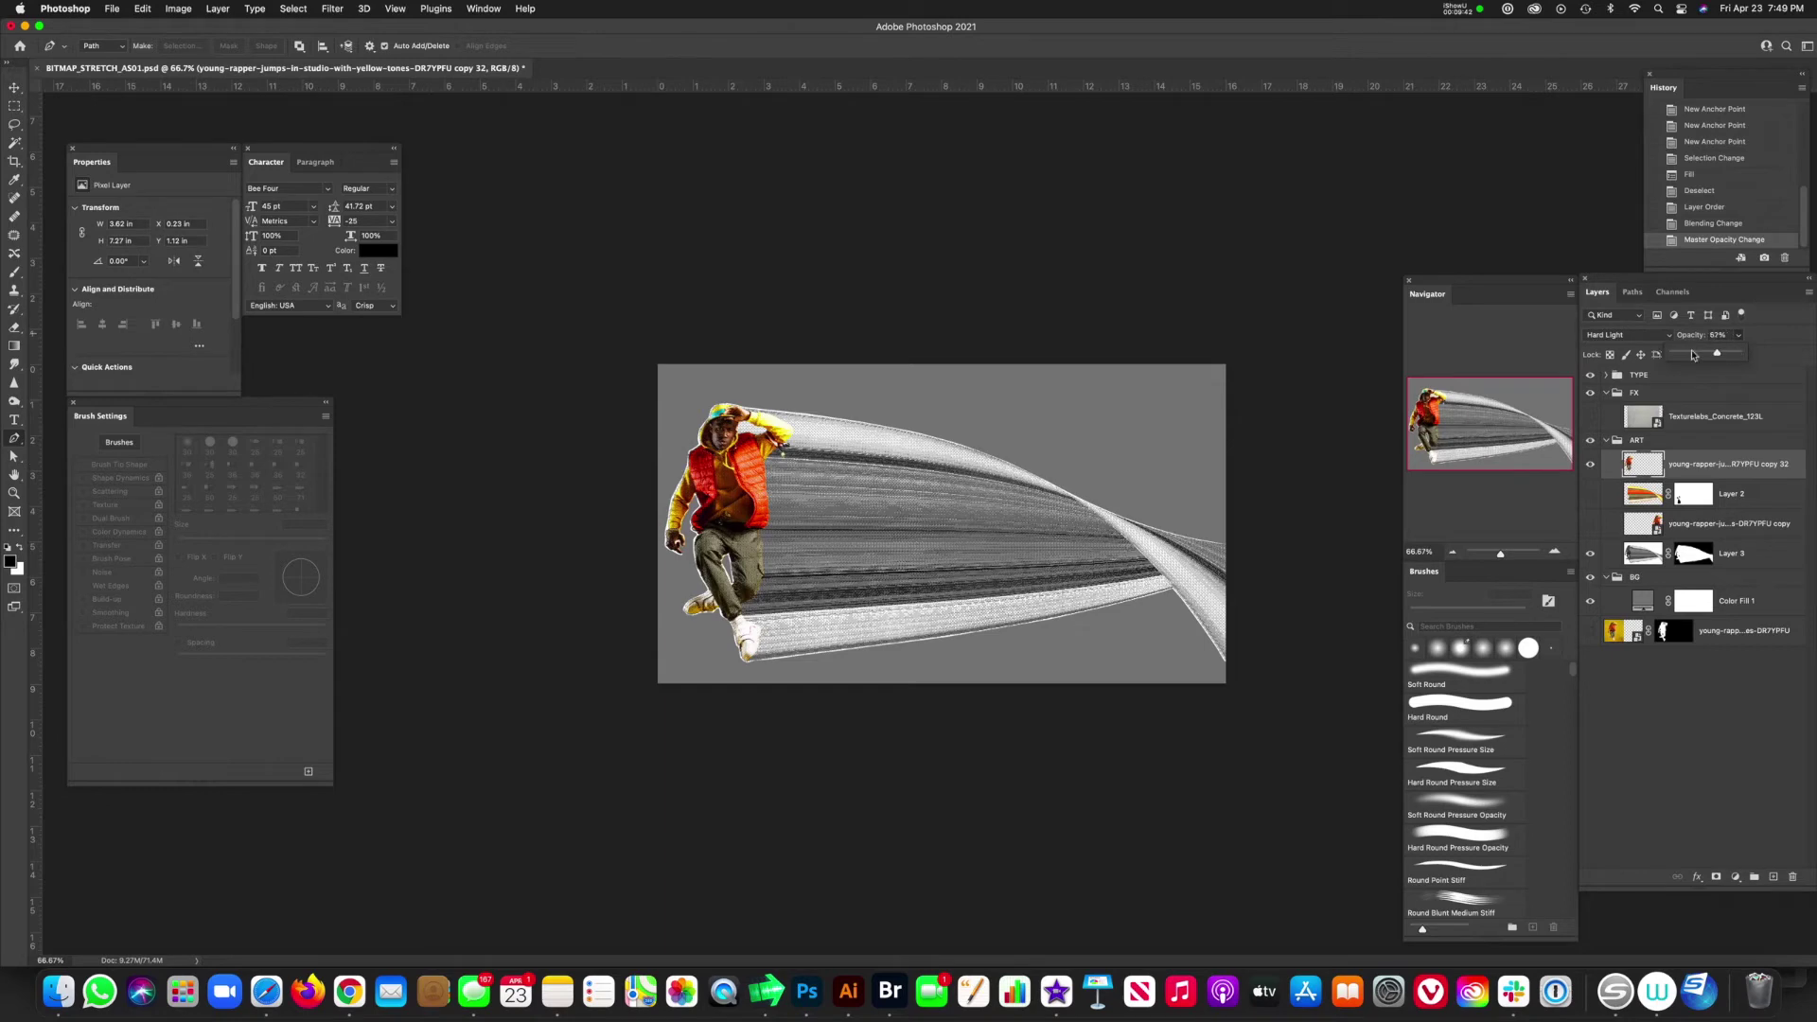
drag(1693, 355, 1680, 357)
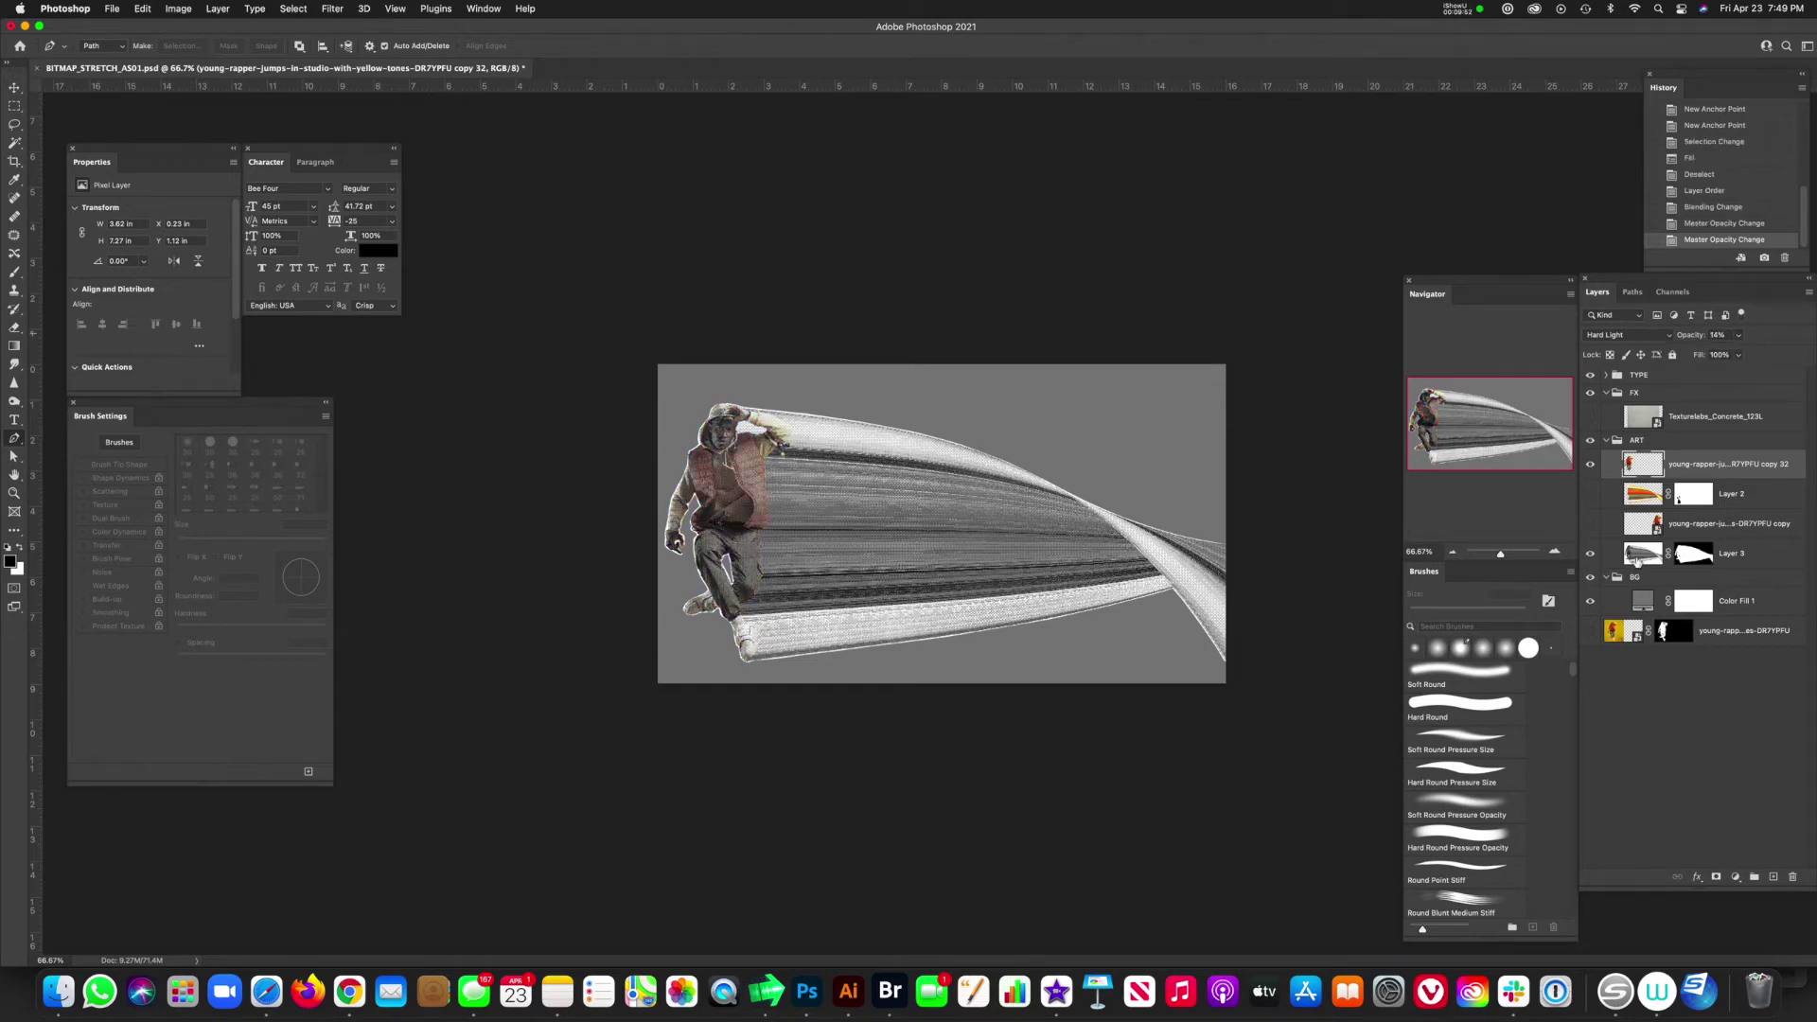
- Add a new layer above Layer 3 and paint a soft black shadow with a 303 px brush where the ribbon folds
click(1636, 560)
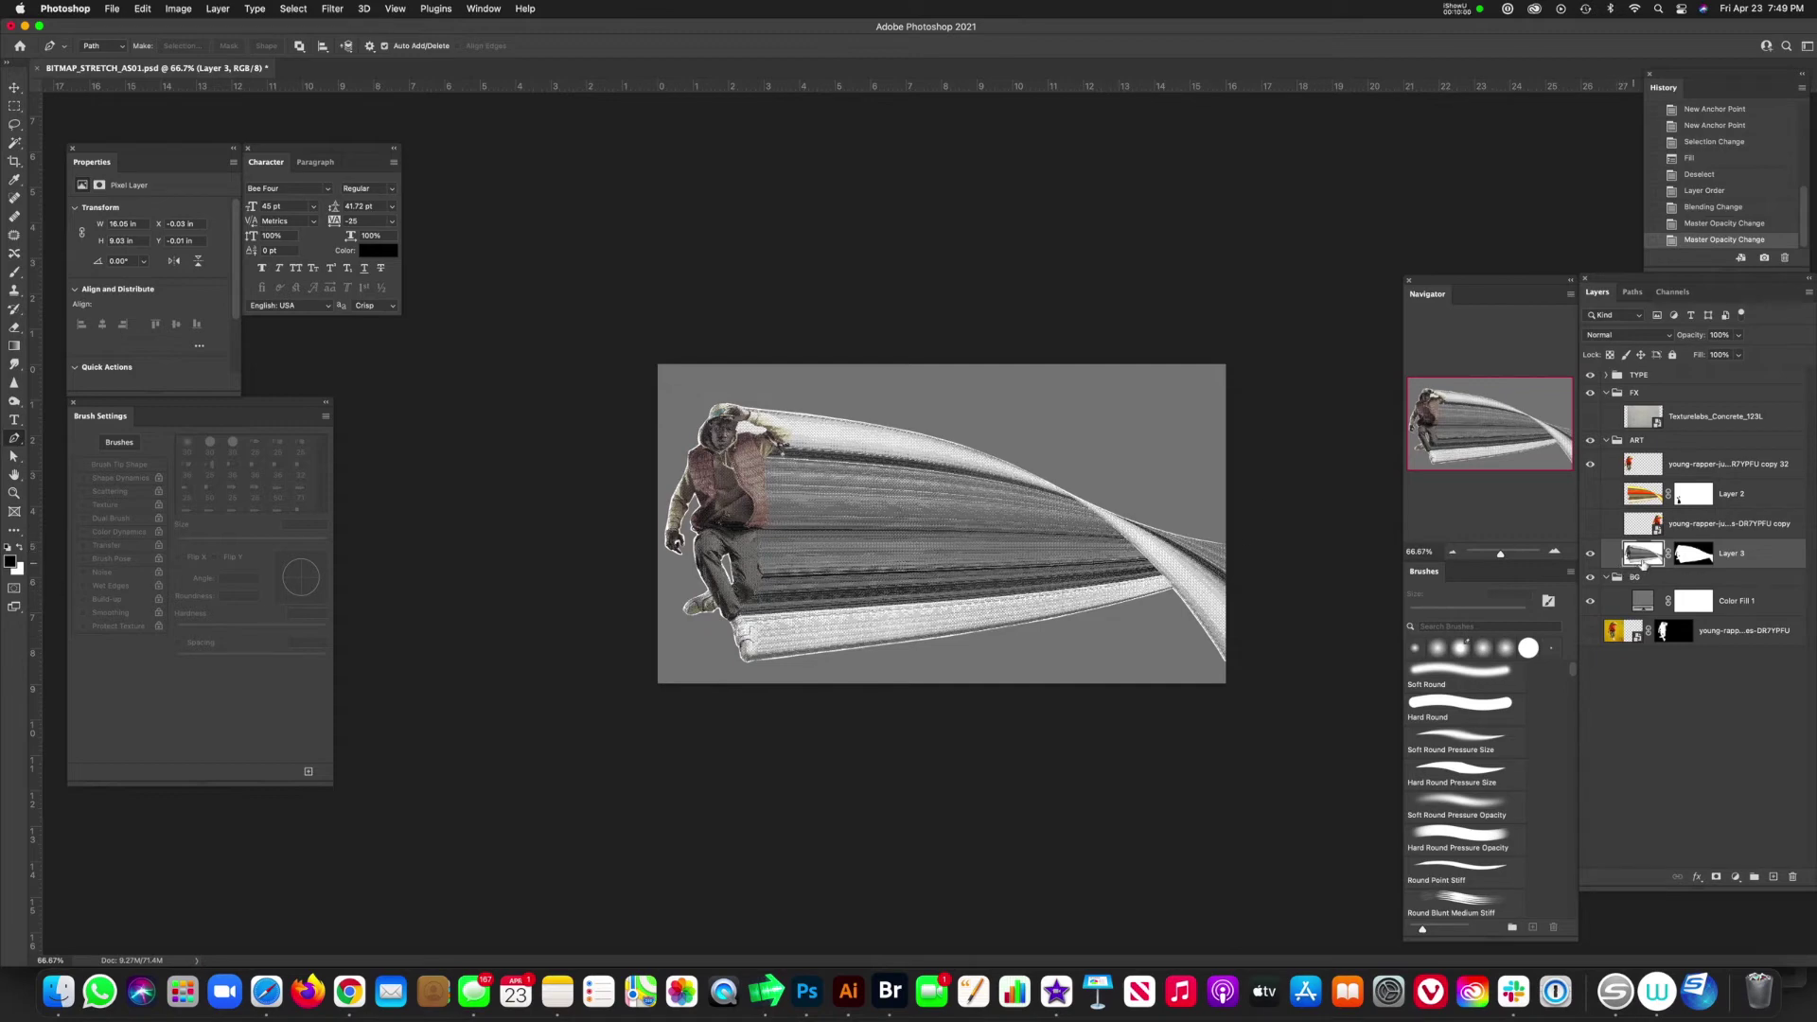
click(1773, 878)
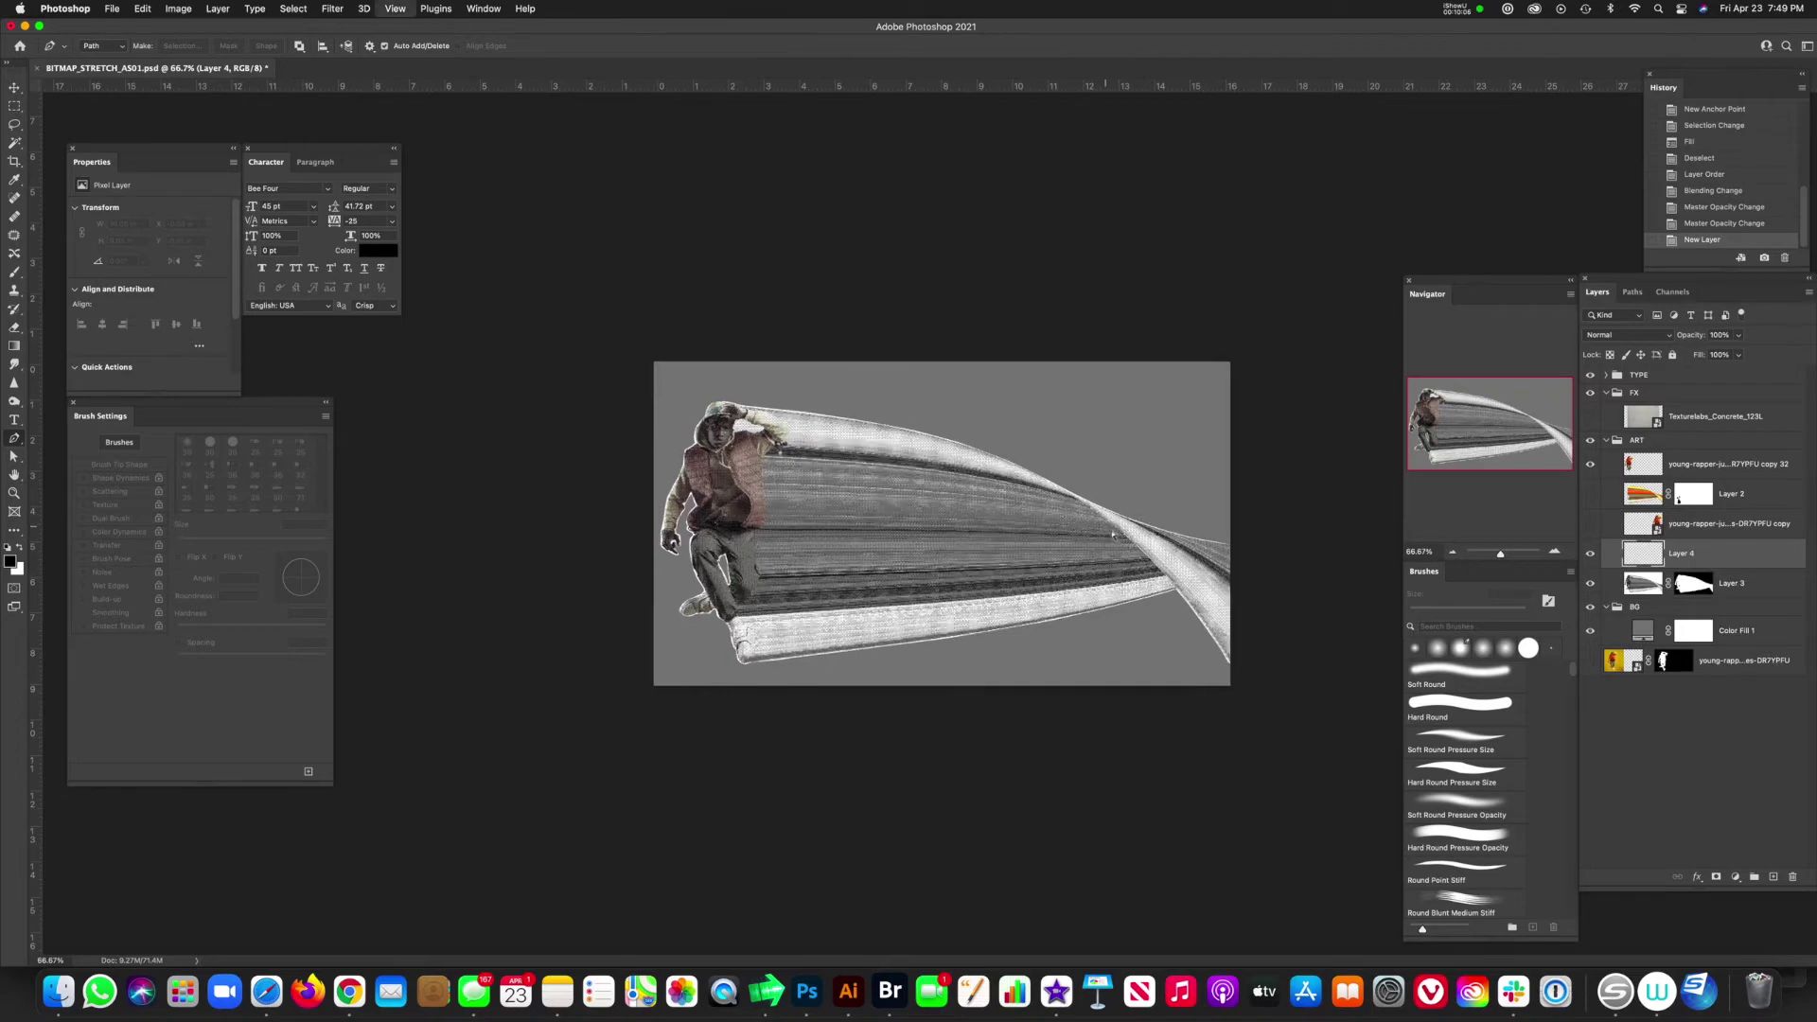
scroll(1107, 530, up, 3)
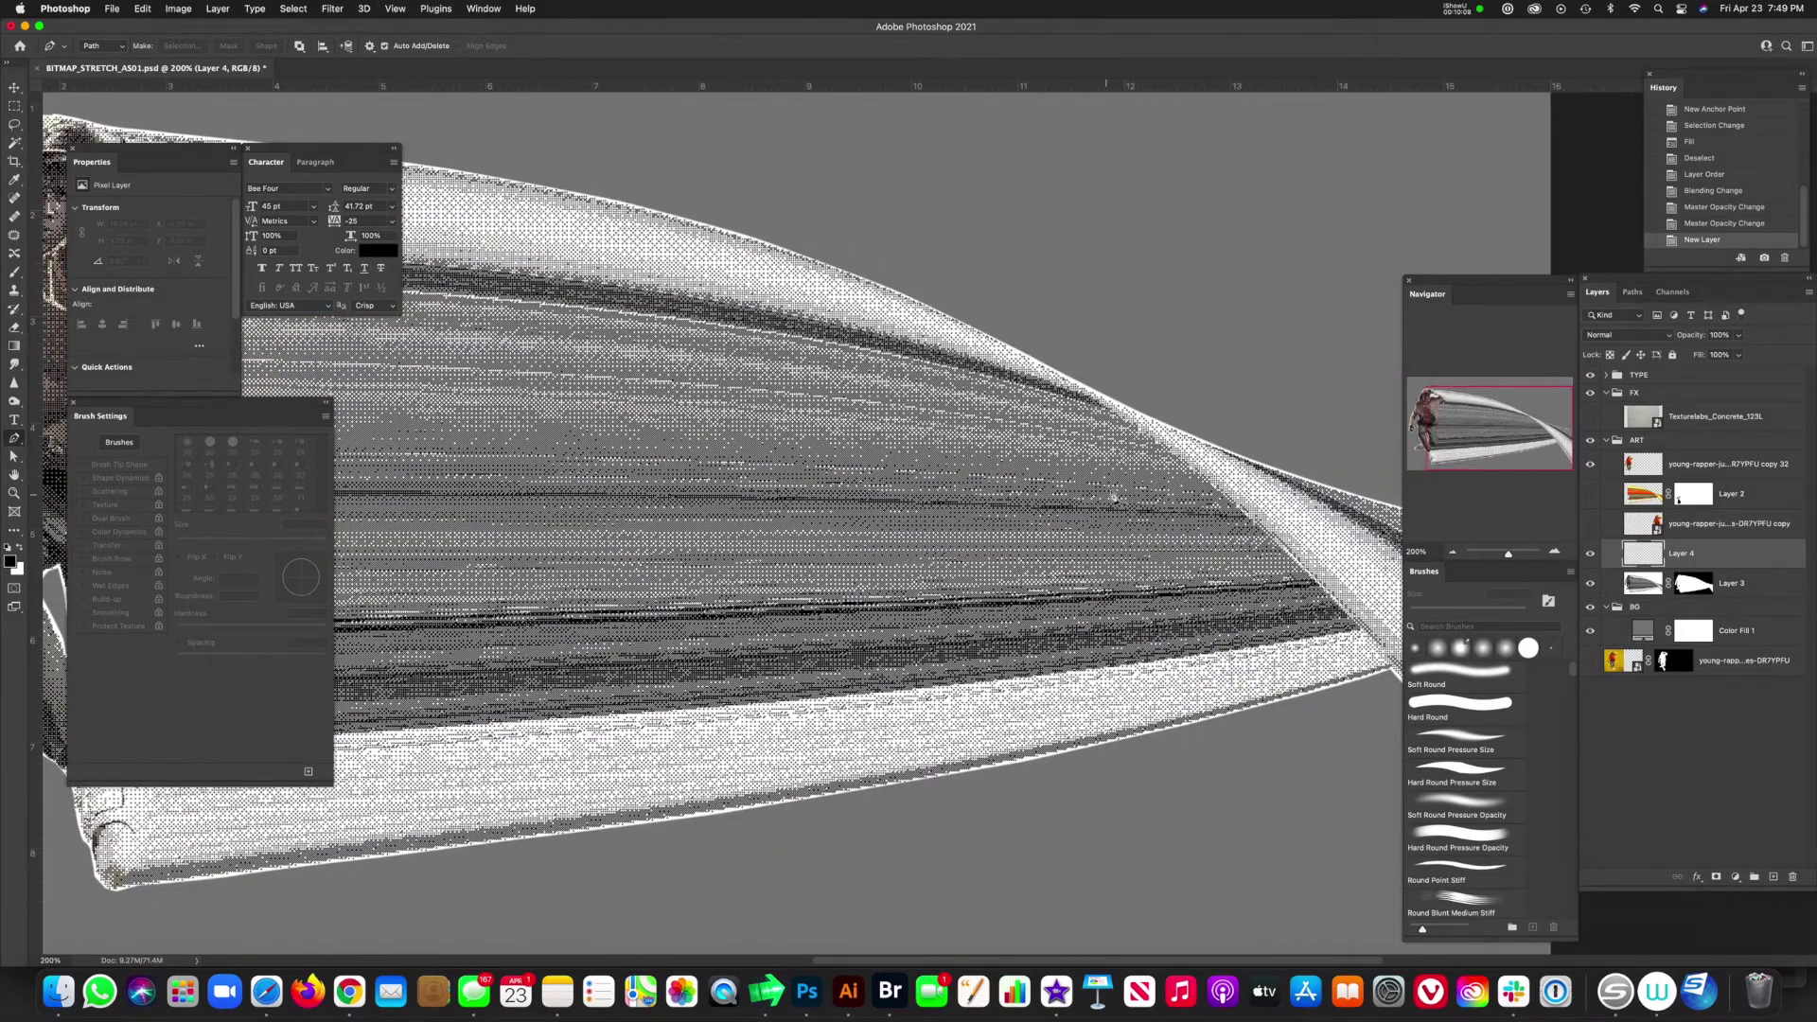
key(b)
click(10, 561)
key(Return)
mouse_move(1003, 397)
mouse_down()
mouse_move(1324, 624)
mouse_move(1105, 457)
mouse_move(985, 458)
mouse_move(1050, 458)
mouse_up()
mouse_move(1230, 606)
mouse_down()
mouse_move(1274, 653)
mouse_move(1063, 495)
mouse_move(880, 397)
mouse_move(928, 364)
mouse_move(1136, 629)
mouse_move(1287, 615)
mouse_up()
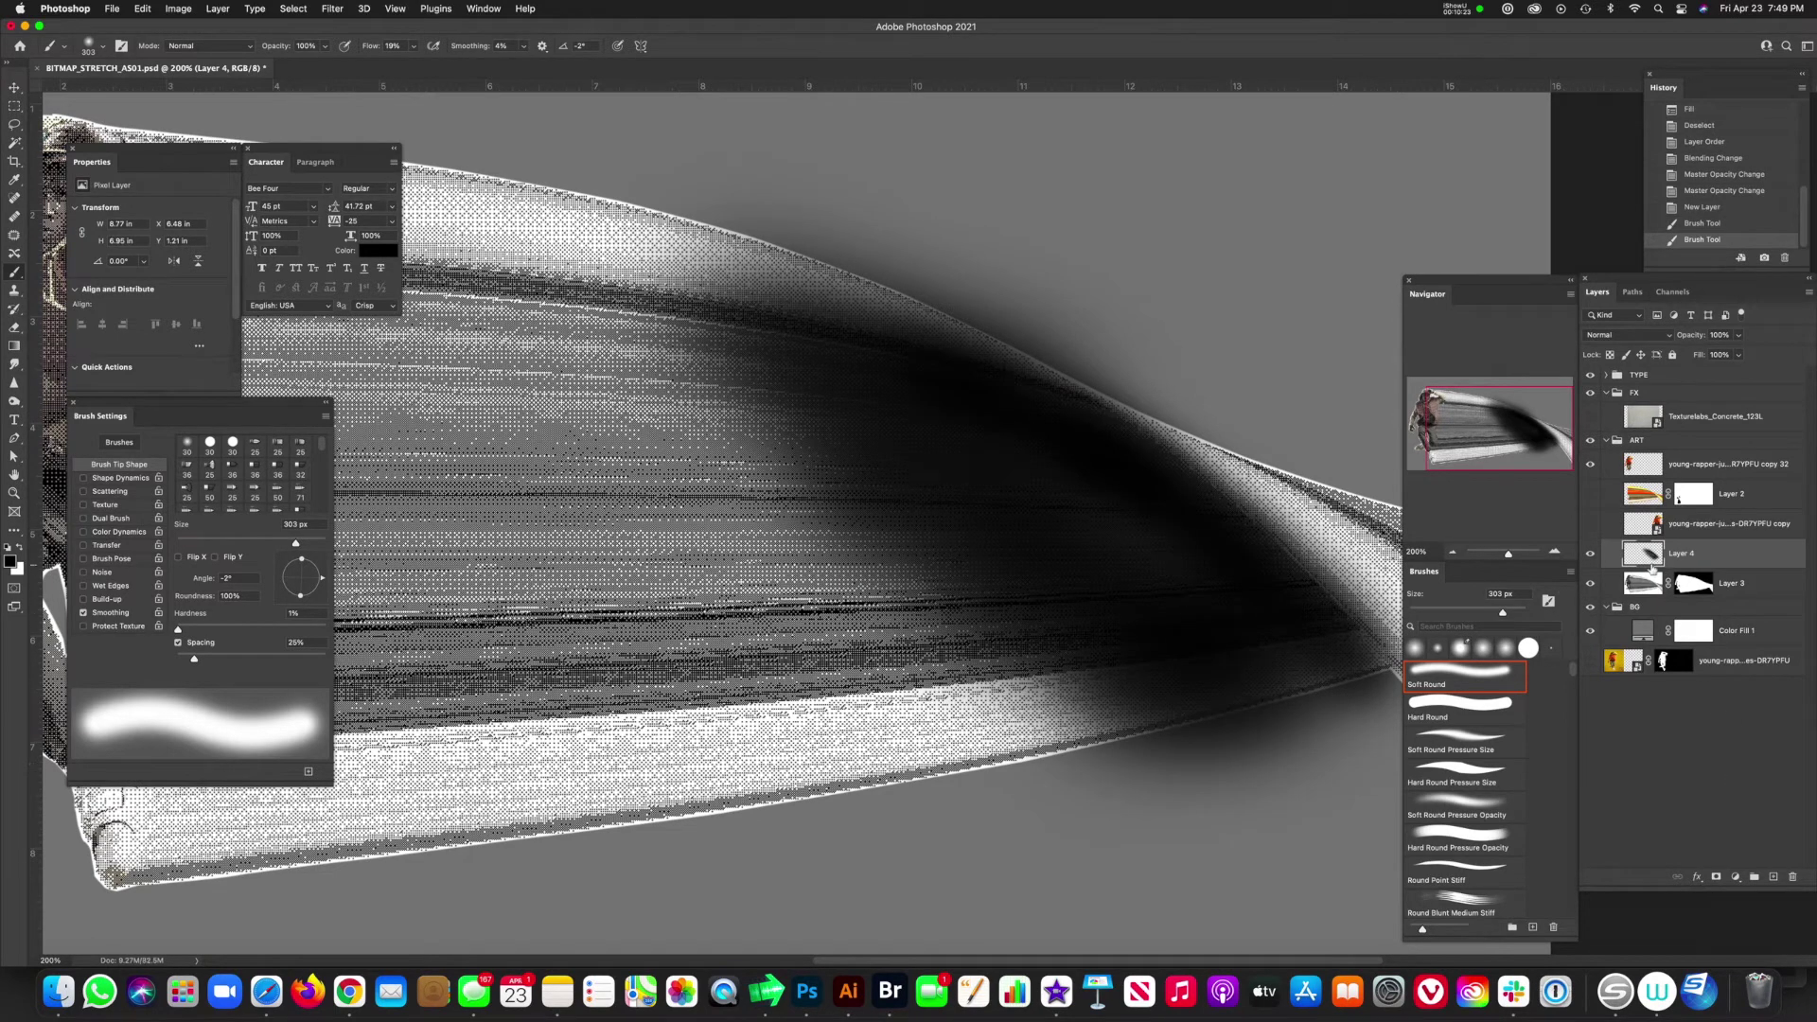
- Add a layer mask to the shadow layer, set its blend mode to Multiply, and make the mask active
click(1715, 878)
click(1639, 560)
click(1625, 337)
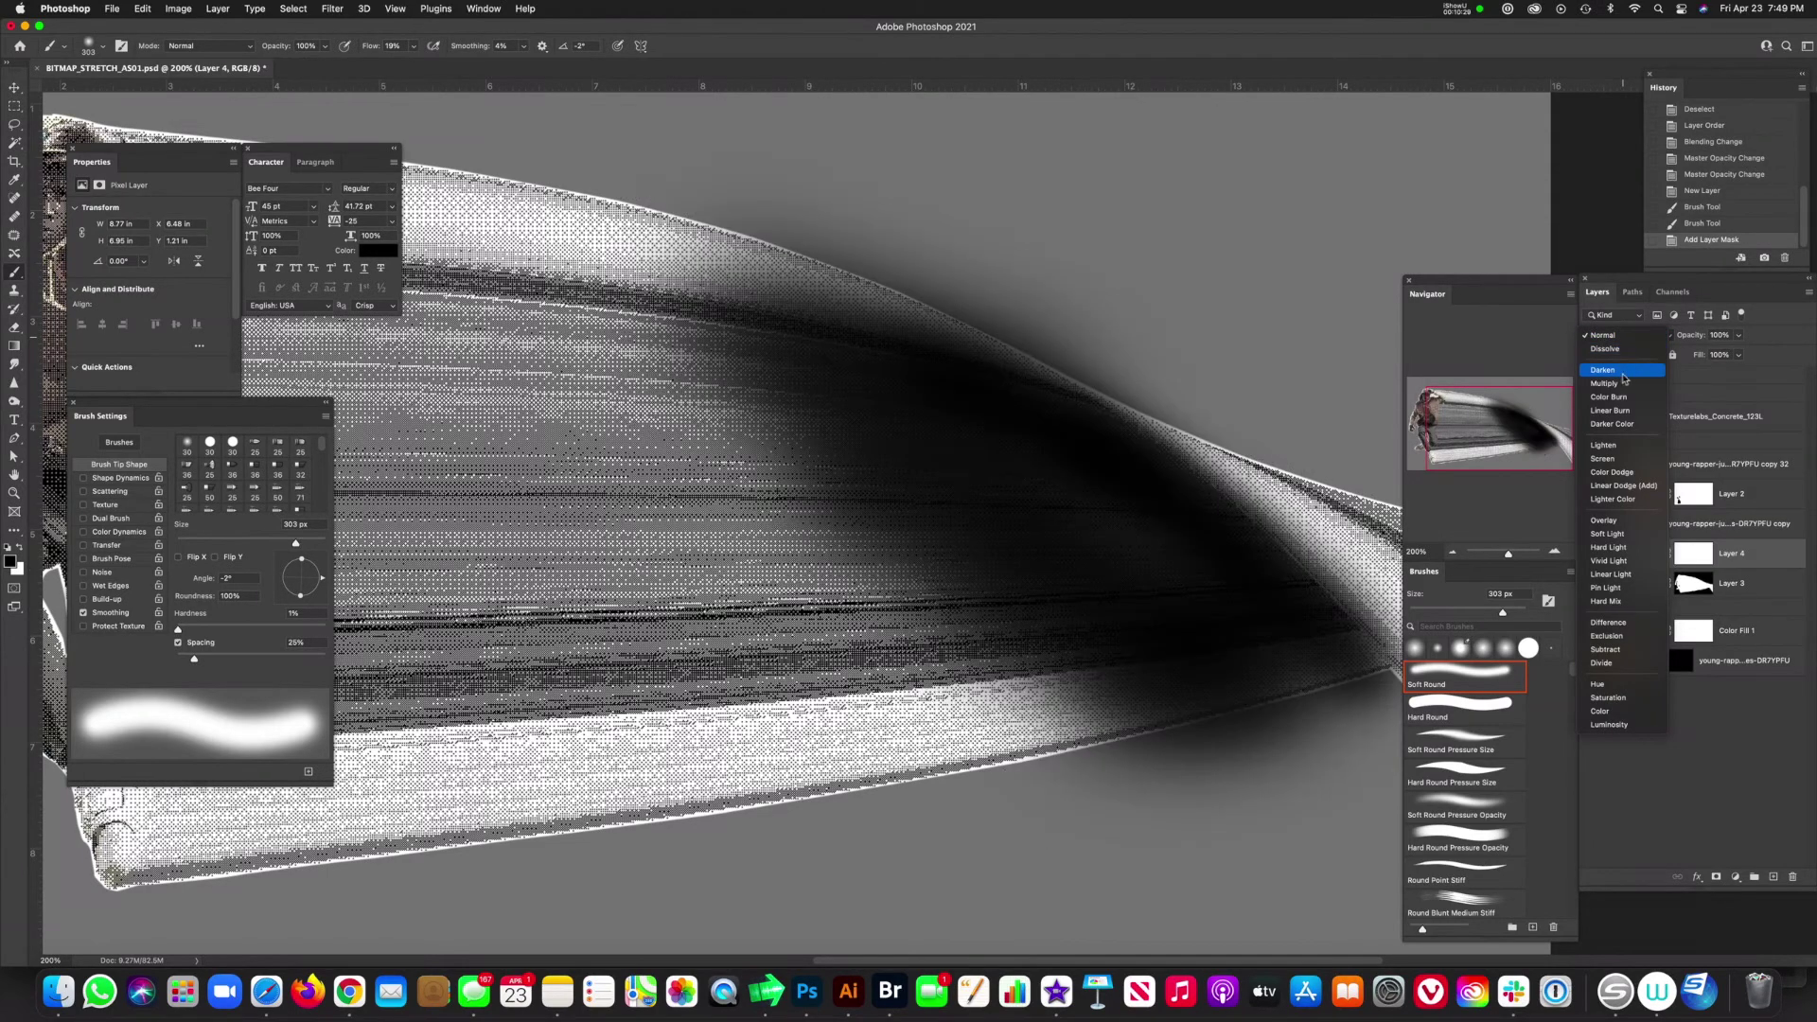
click(1618, 384)
click(1693, 553)
key(x)
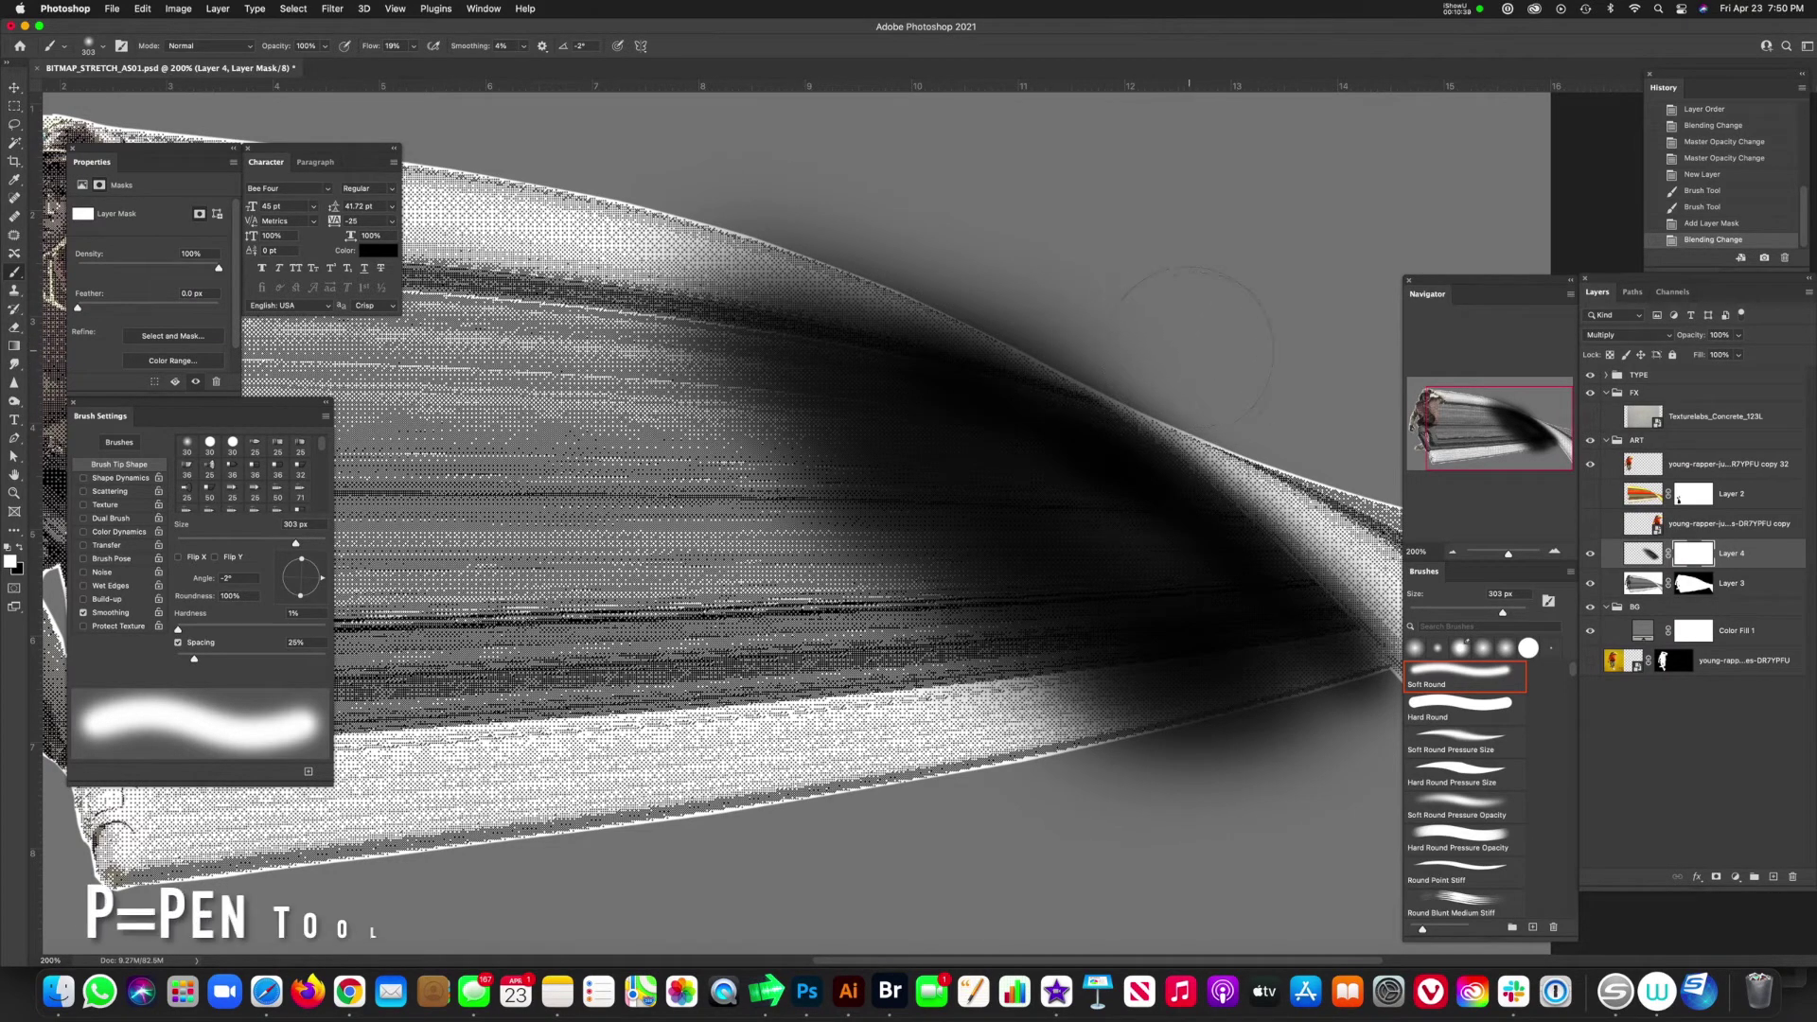
- Outline the area beyond the ribbon's upper edge and fold with the Pen tool, mask the shadow out there, and deselect
key(p)
drag(1204, 372, 1117, 355)
click(665, 233)
click(790, 285)
click(915, 343)
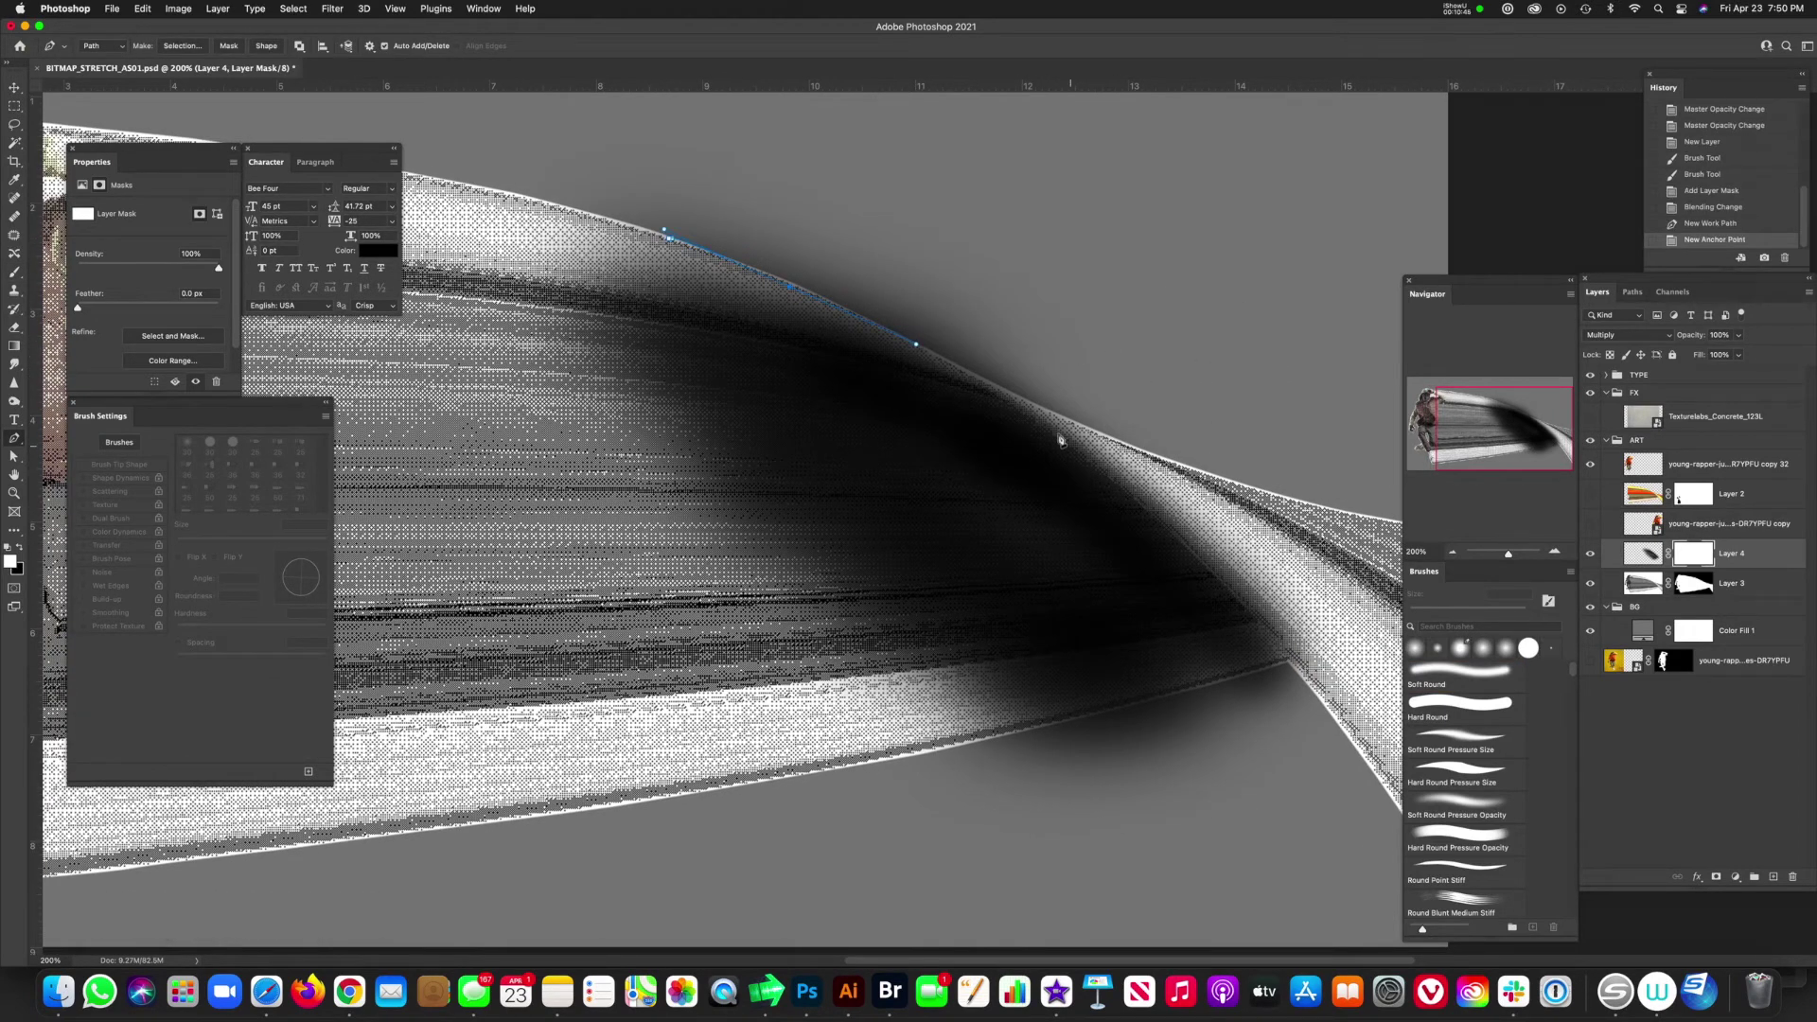
click(1101, 471)
click(1209, 559)
click(1362, 673)
click(1381, 198)
click(667, 236)
key(super+Return)
key(alt+BackSpace)
key(super+d)
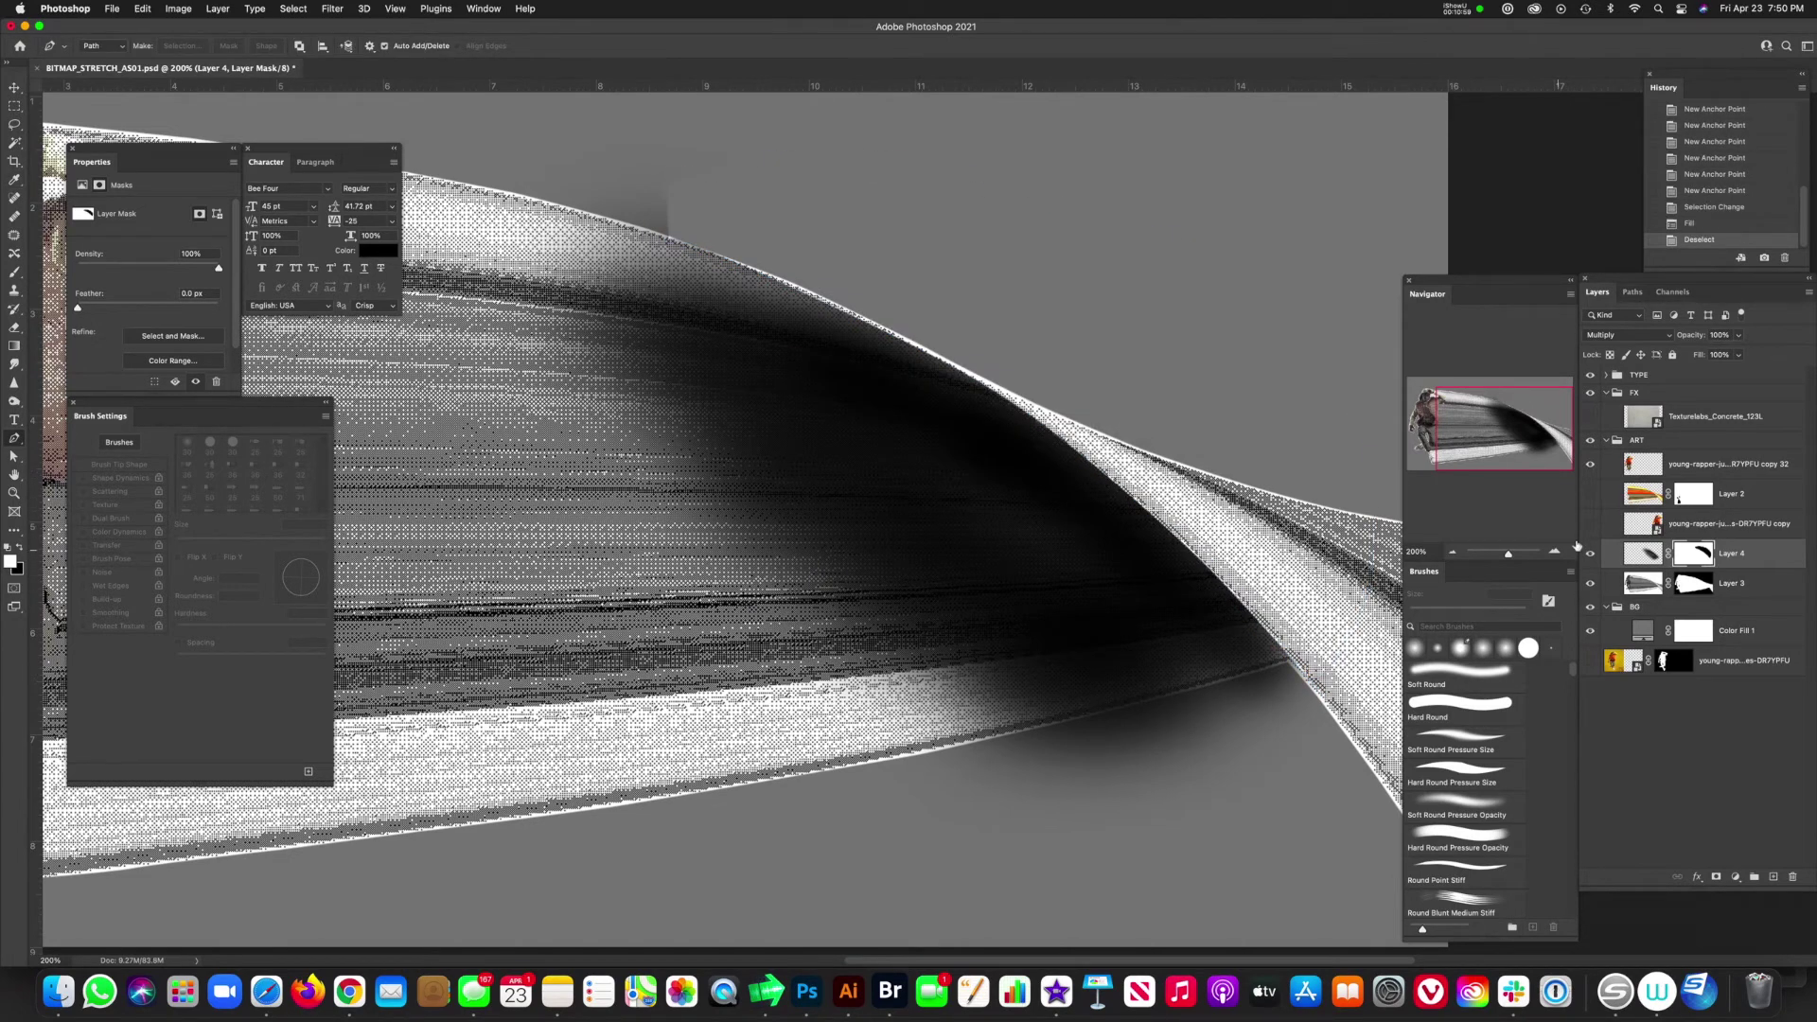
- Paint black on the shadow mask with a 187 px soft brush to remove the leftover spill above the ribbon's upper edge
scroll(991, 343, up, 5)
scroll(991, 342, left, 5)
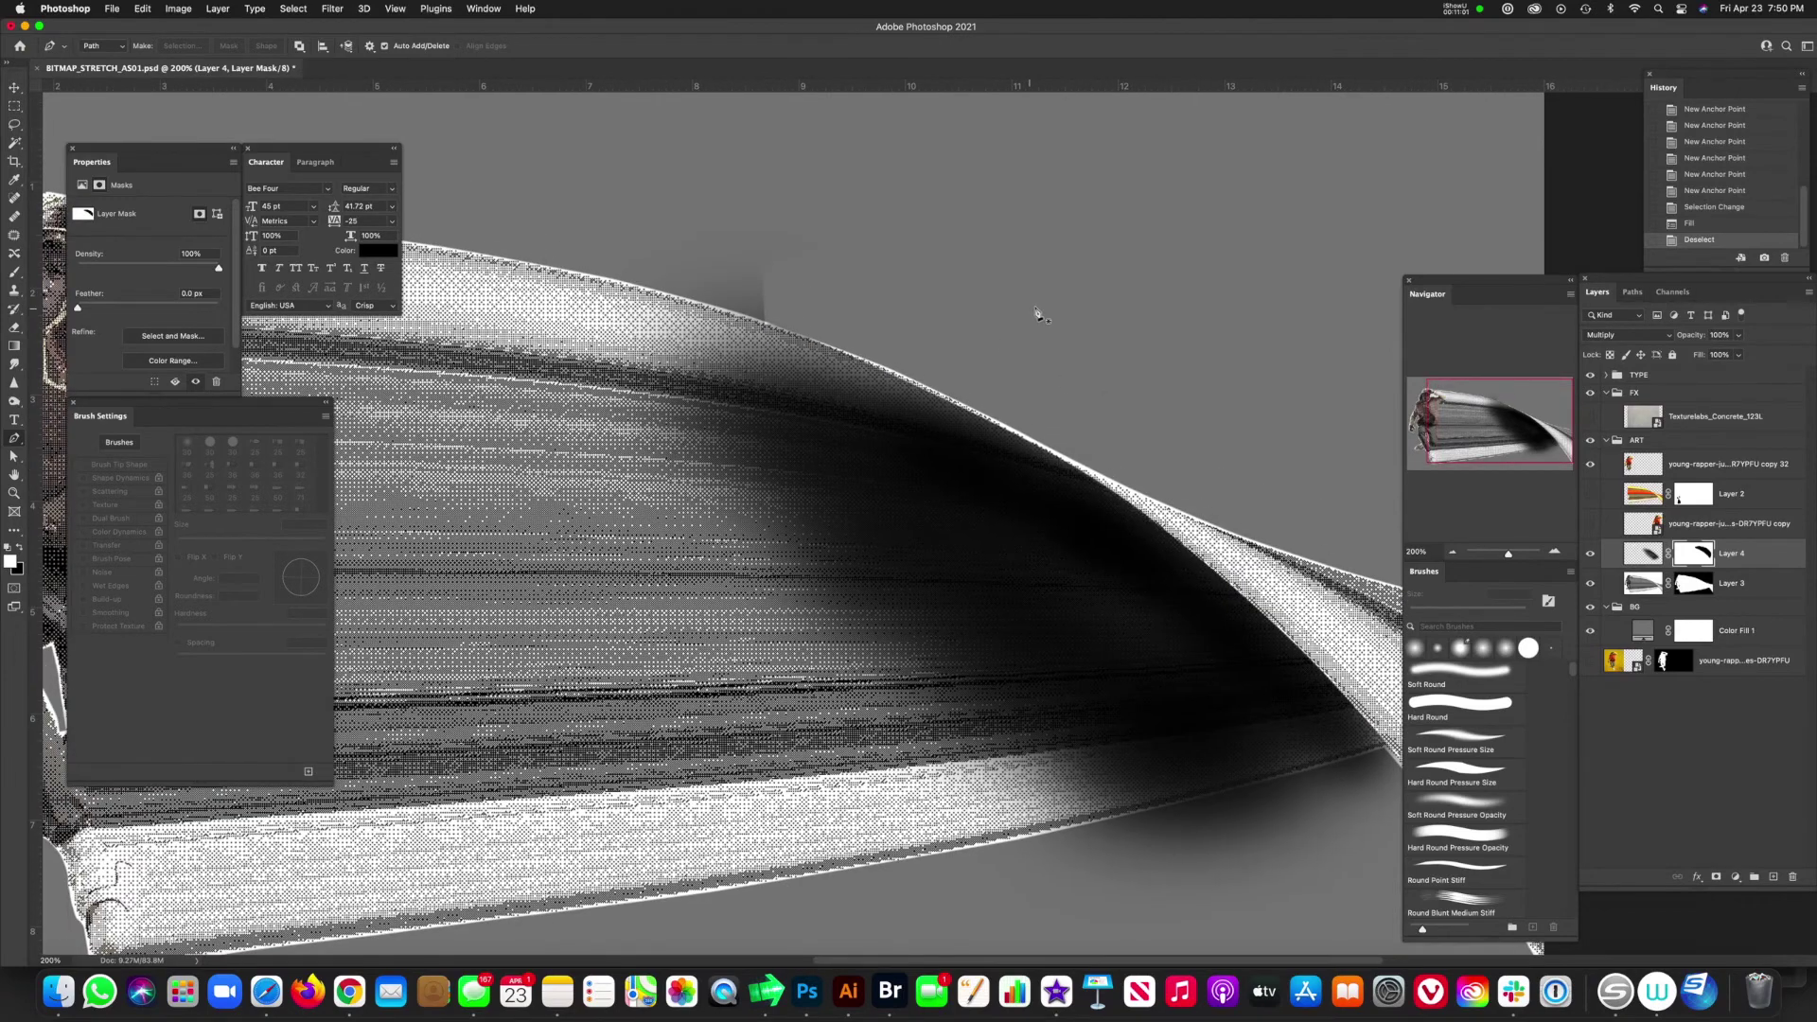
key(b)
key(x)
key(bracketleft)
key(bracketleft)
key(bracketleft)
key(bracketleft)
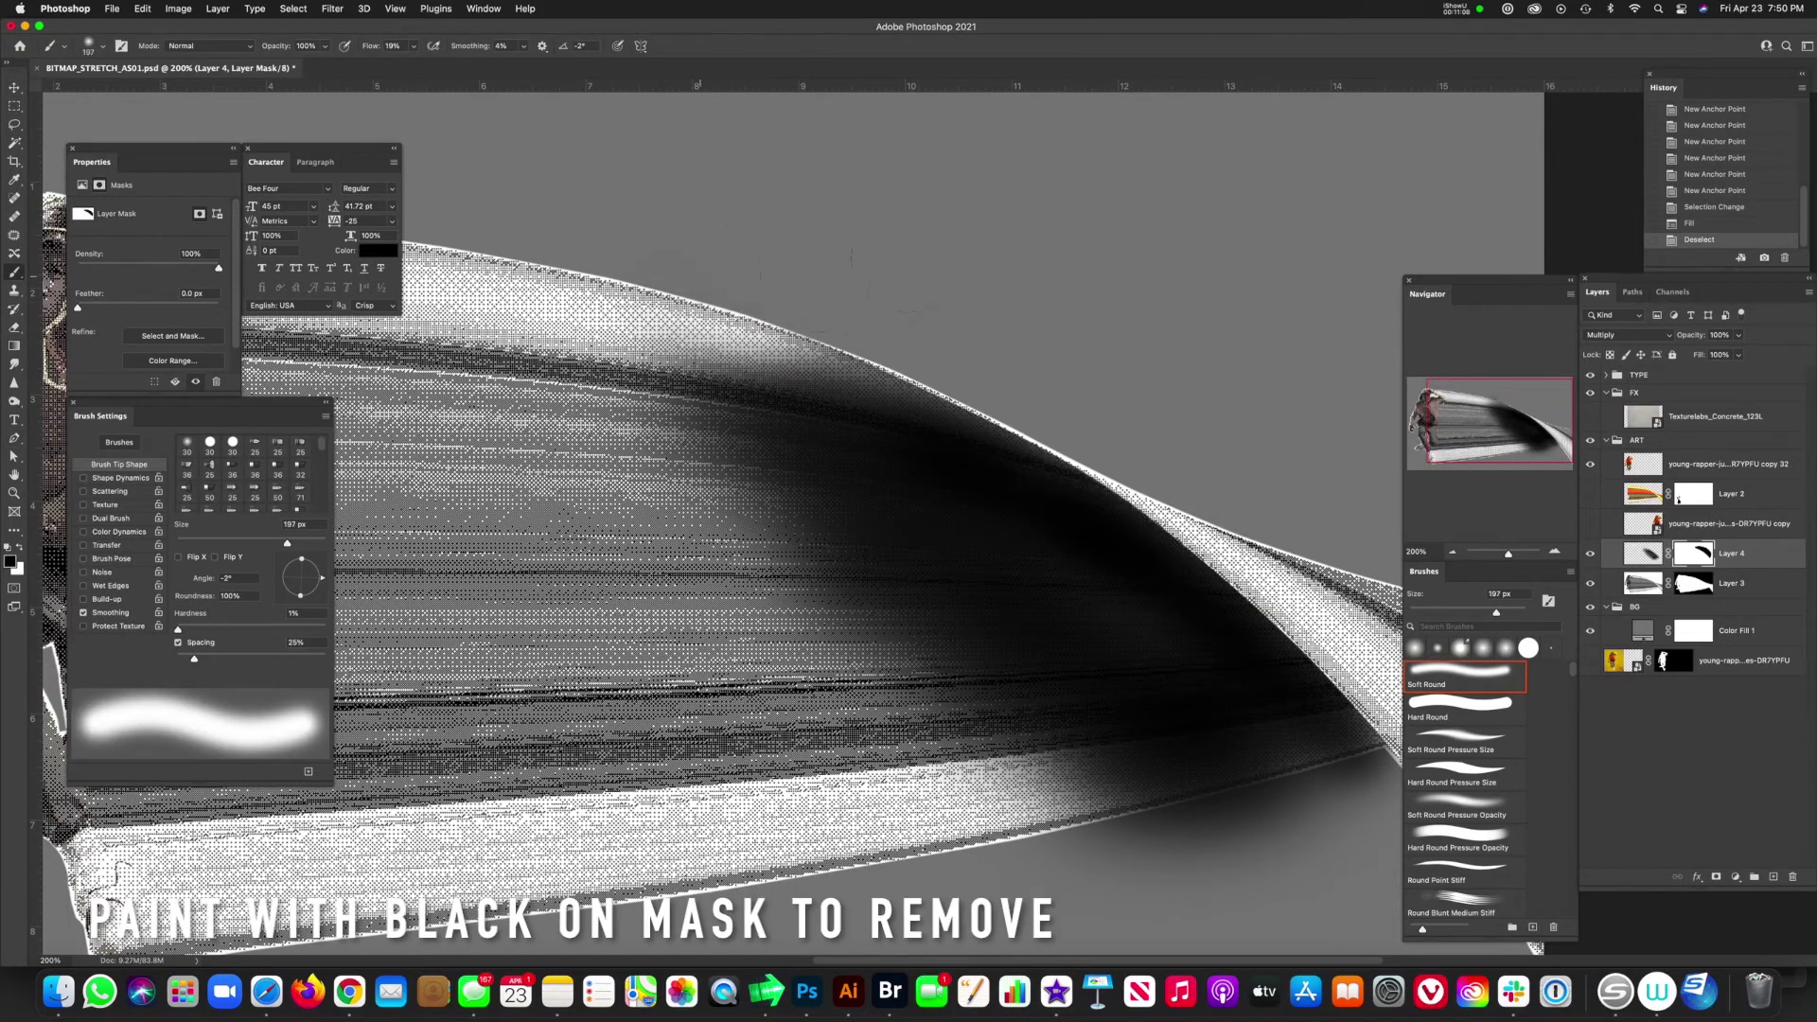
scroll(606, 463, down, 4)
scroll(606, 464, right, 3)
click(605, 463)
drag(662, 313, 586, 246)
- Lower the brush flow and paint black on the shadow mask with soft brushes to fade its inner side and the spill below the ribbon
key(bracketright)
key(bracketright)
key(bracketright)
key(bracketright)
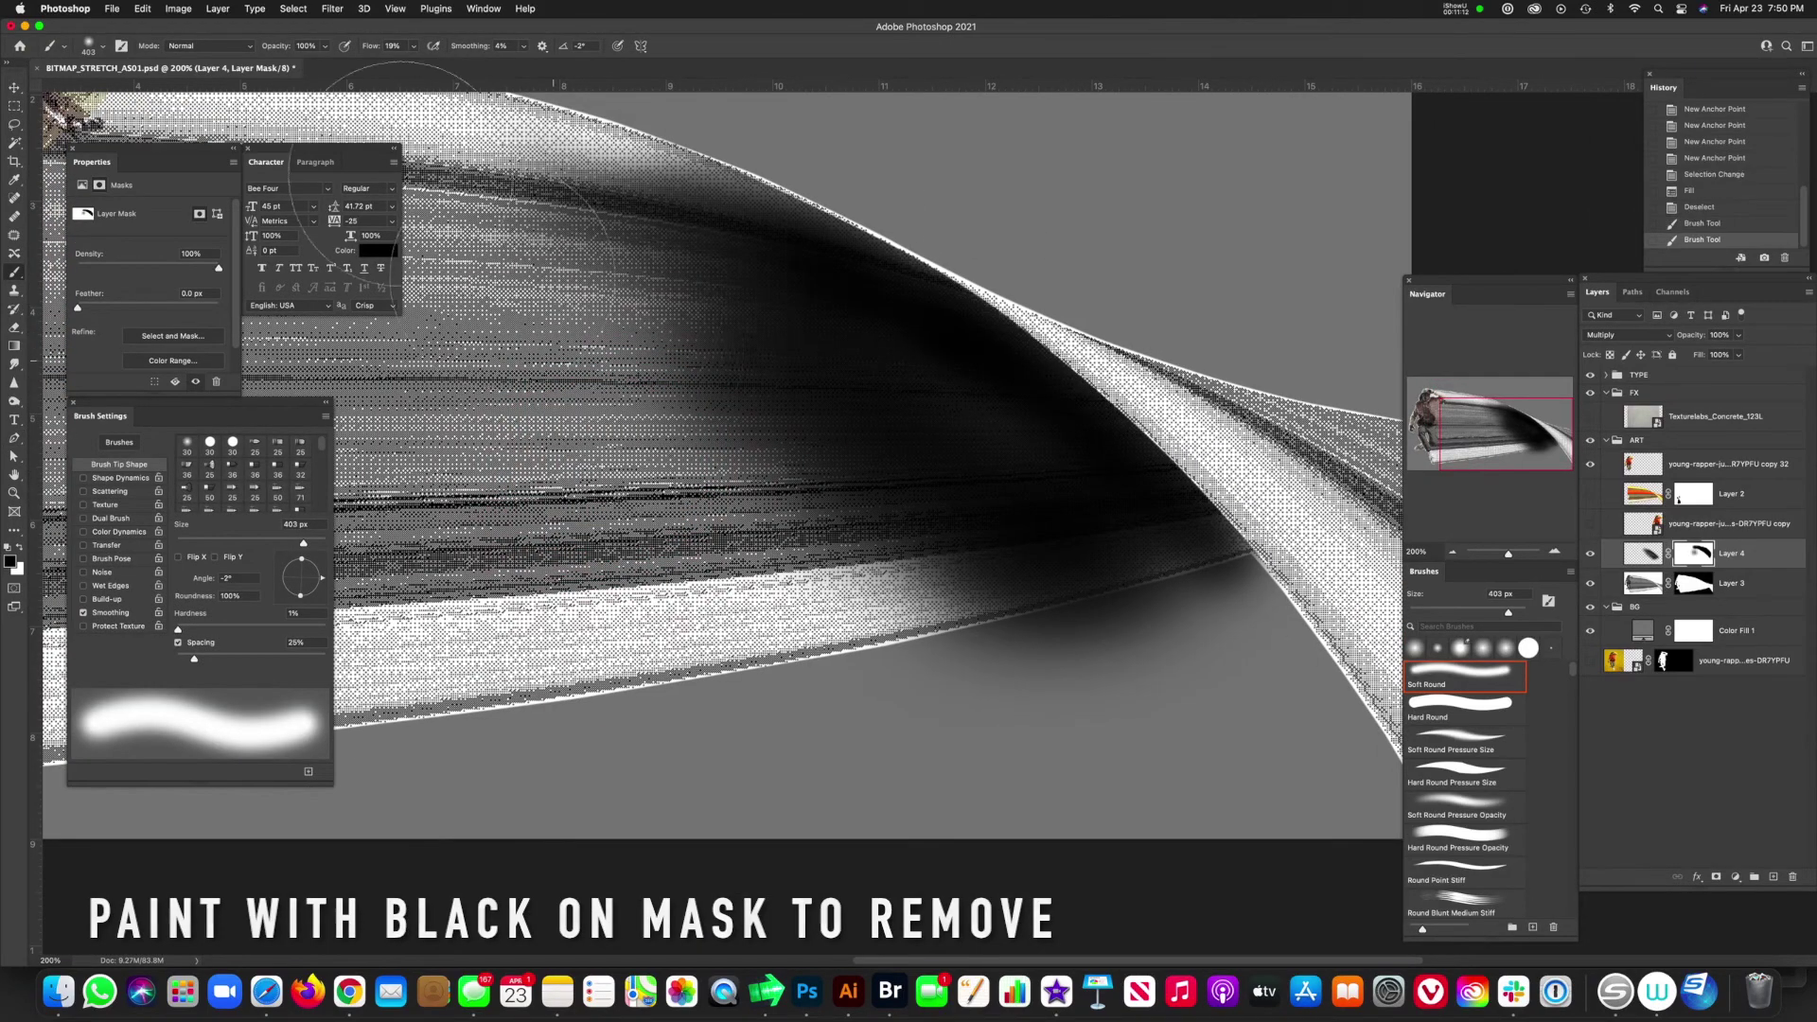
drag(413, 45, 412, 64)
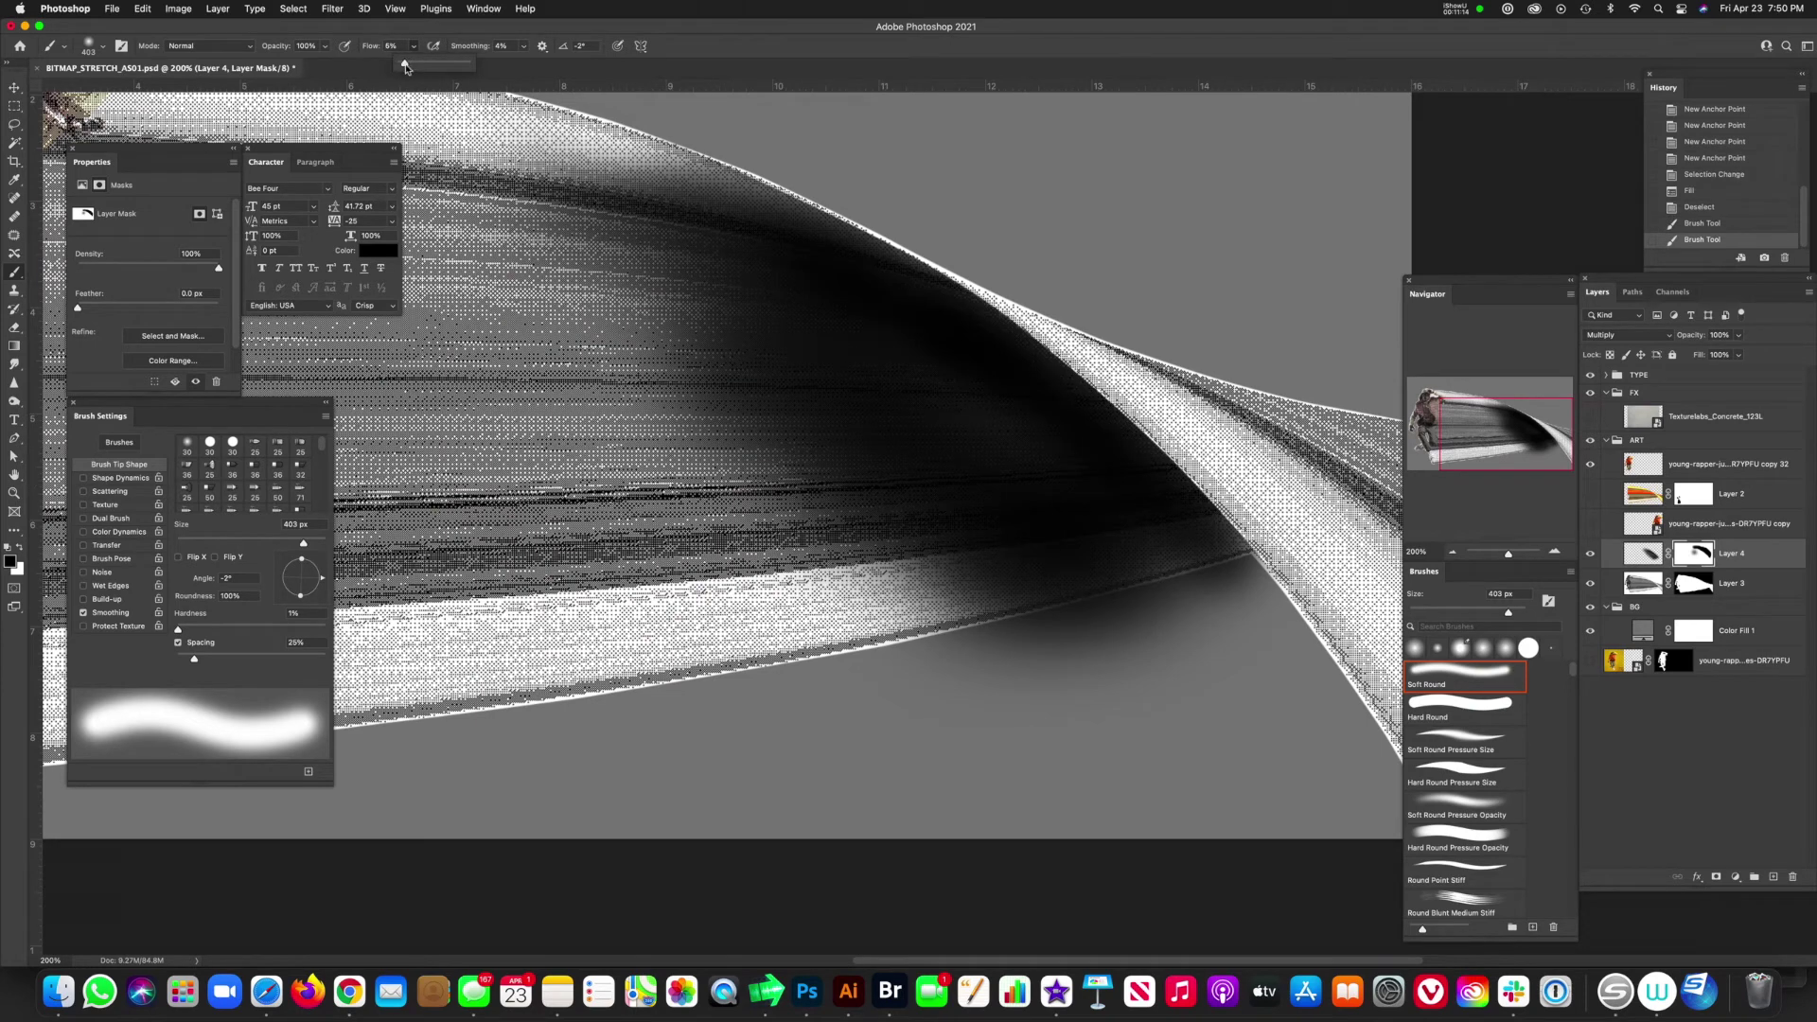
mouse_move(757, 284)
mouse_down()
mouse_move(719, 369)
mouse_move(757, 379)
mouse_move(823, 350)
mouse_move(940, 567)
mouse_move(1135, 608)
mouse_move(974, 649)
mouse_move(970, 534)
mouse_move(1201, 567)
mouse_move(984, 681)
mouse_up()
key(bracketright)
key(bracketright)
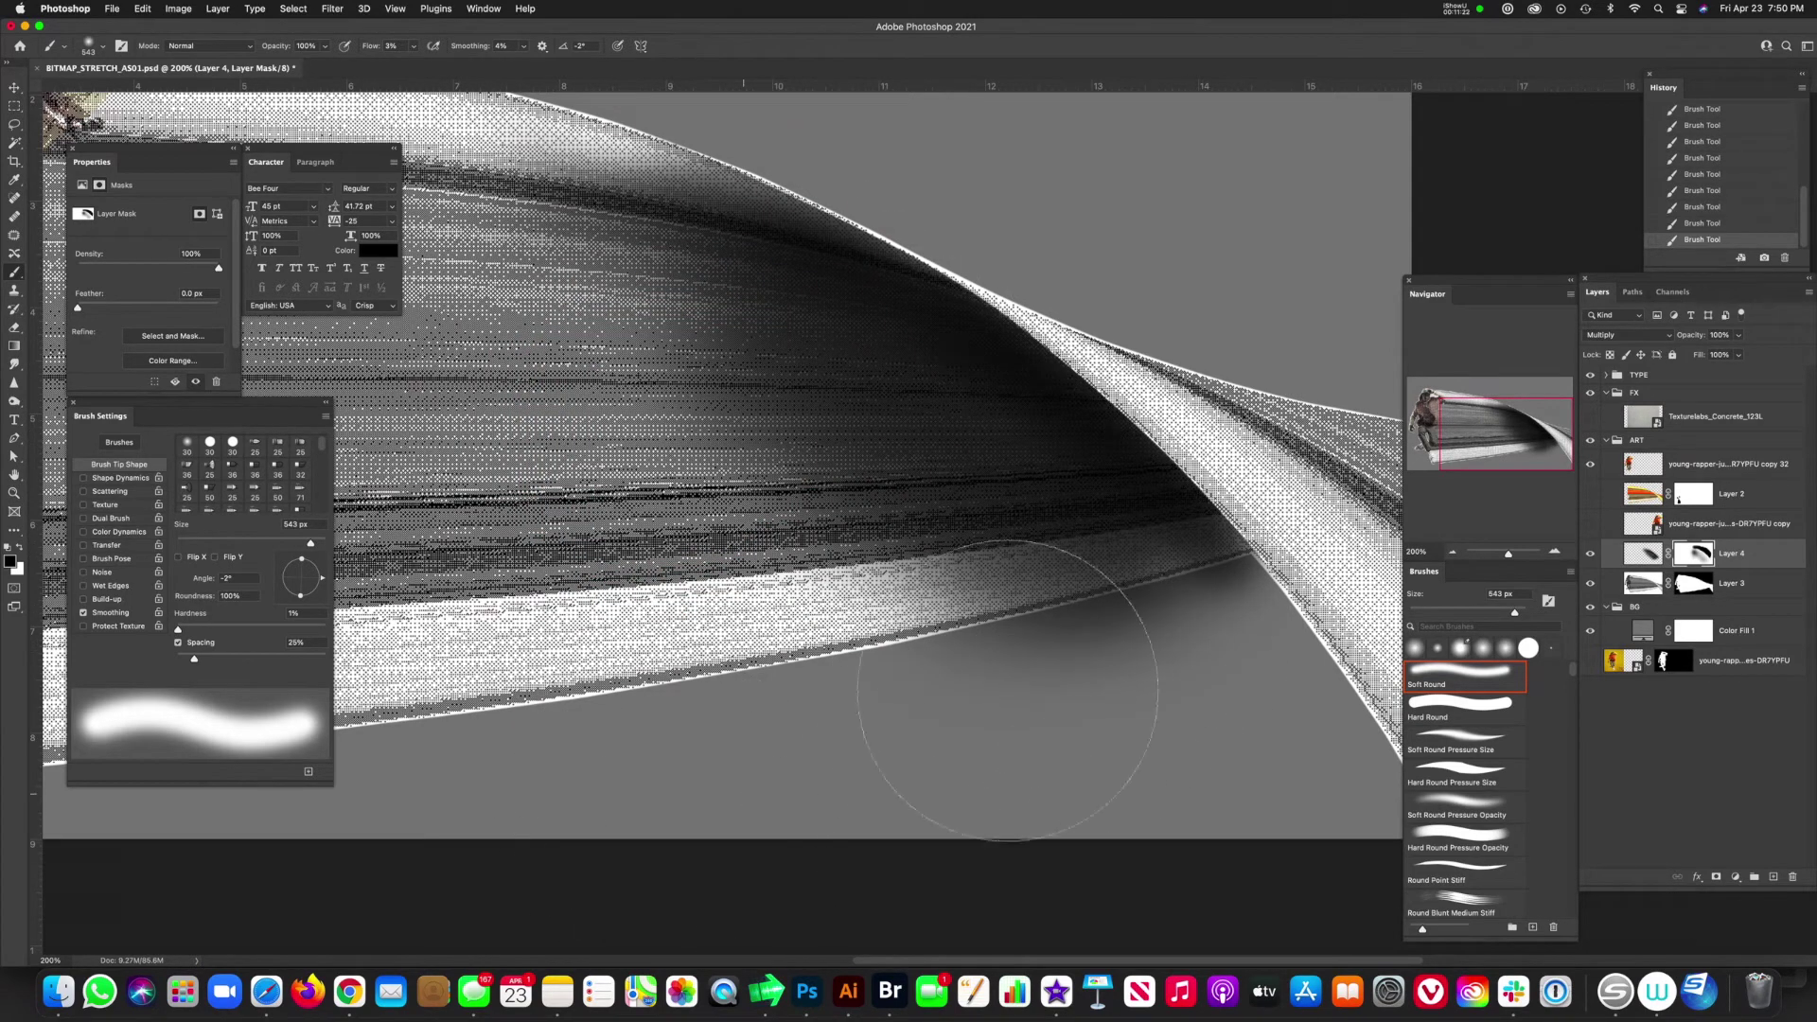
drag(1131, 677, 894, 663)
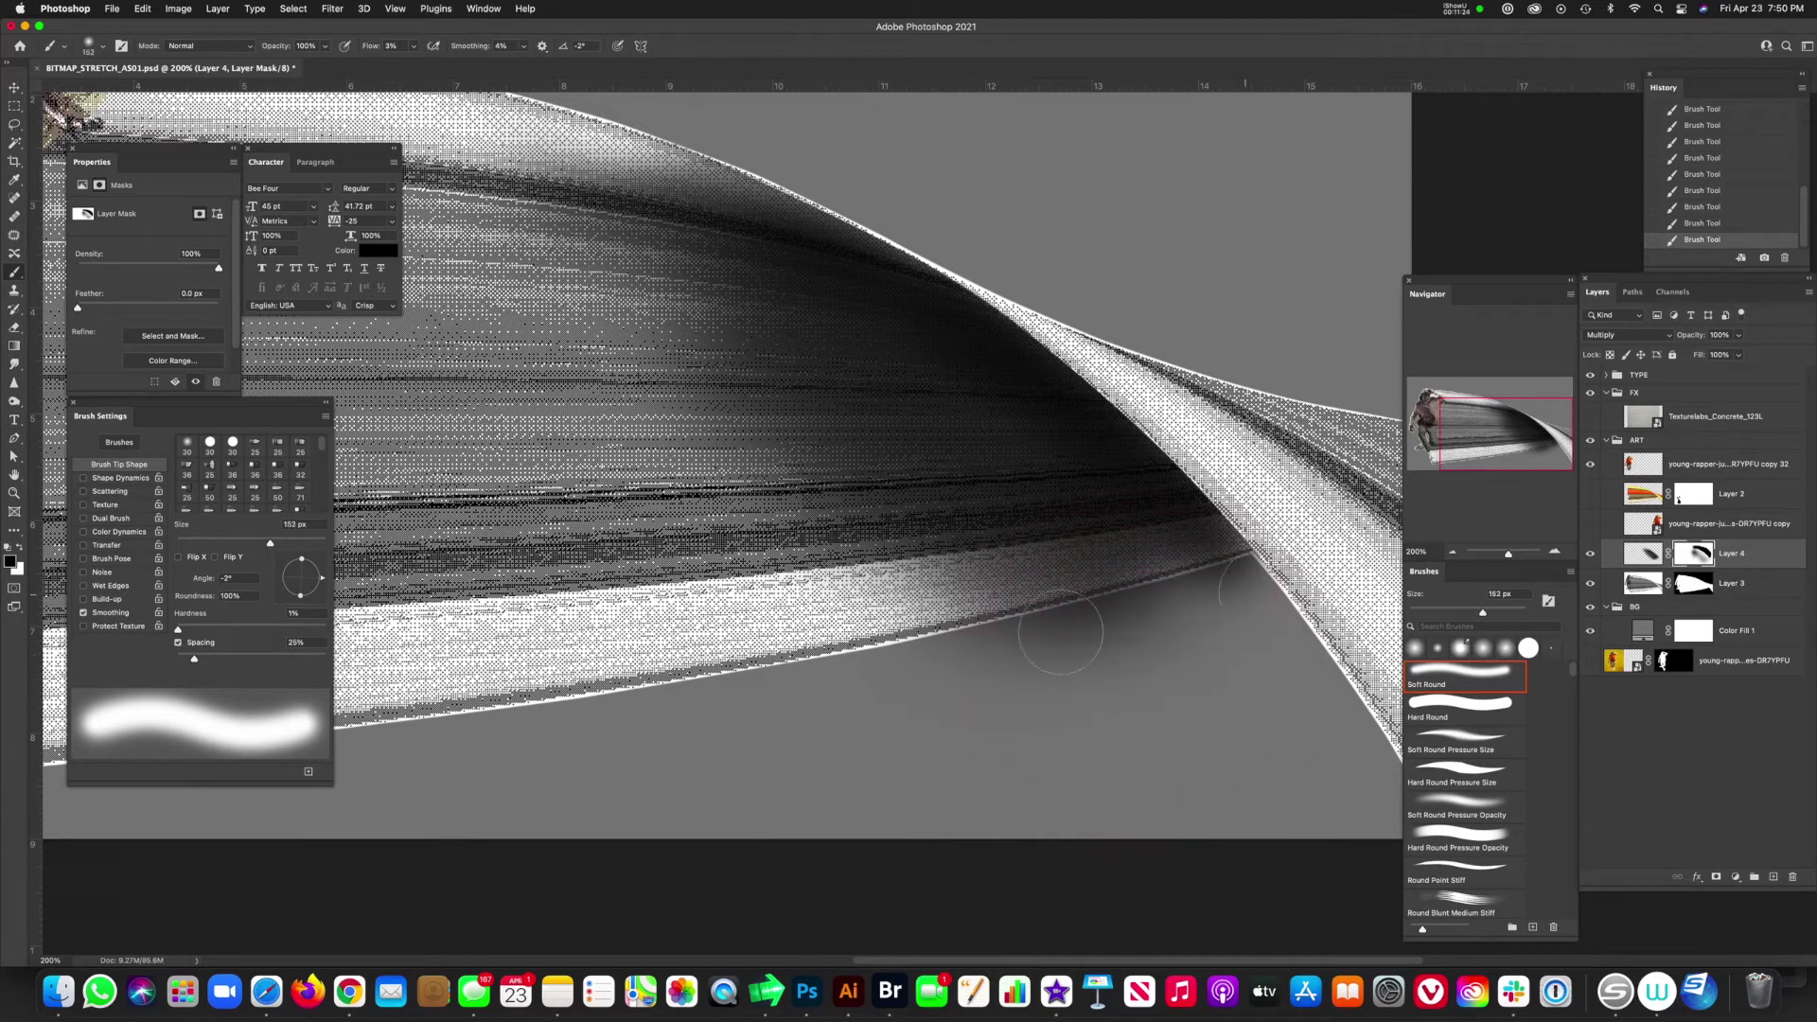
drag(1108, 638, 1226, 606)
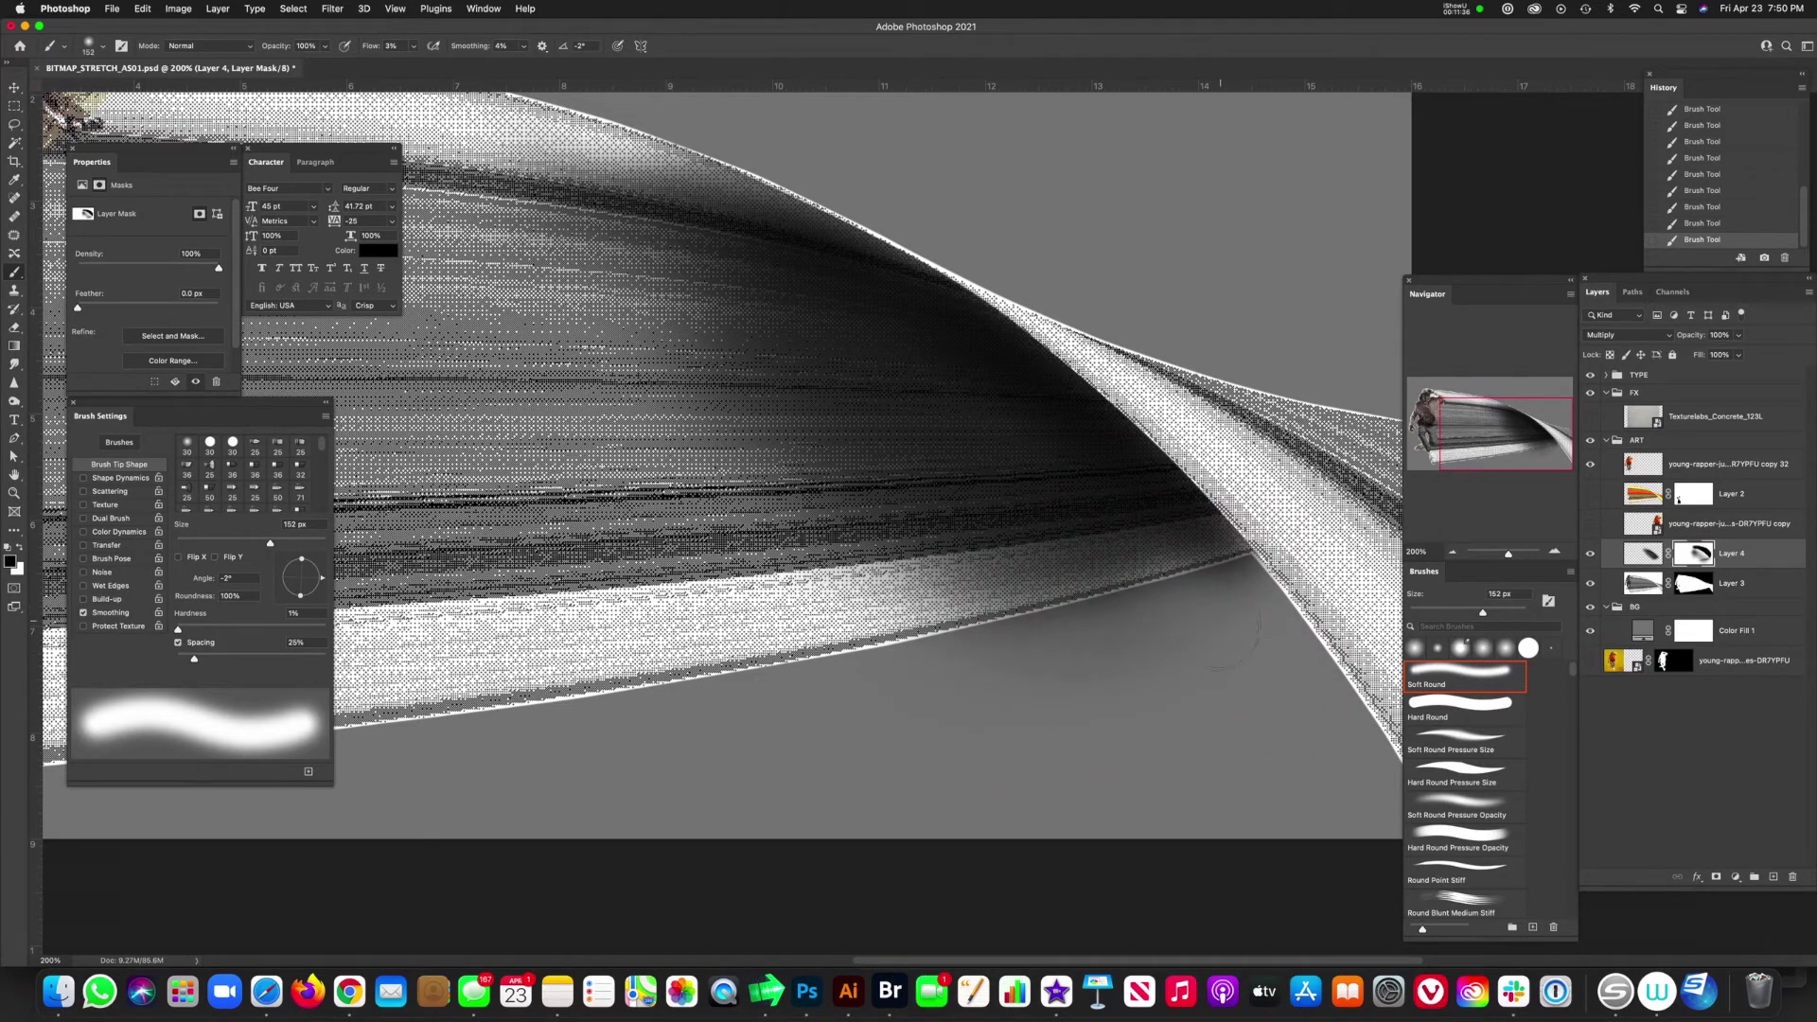
- Mask out the shadow below the ribbon's lower edge using a Pen-traced selection, and soften the remaining shadow with a large brush
key(p)
click(1294, 534)
click(1198, 567)
click(967, 627)
click(868, 681)
click(1077, 780)
click(1281, 723)
right_click(1300, 620)
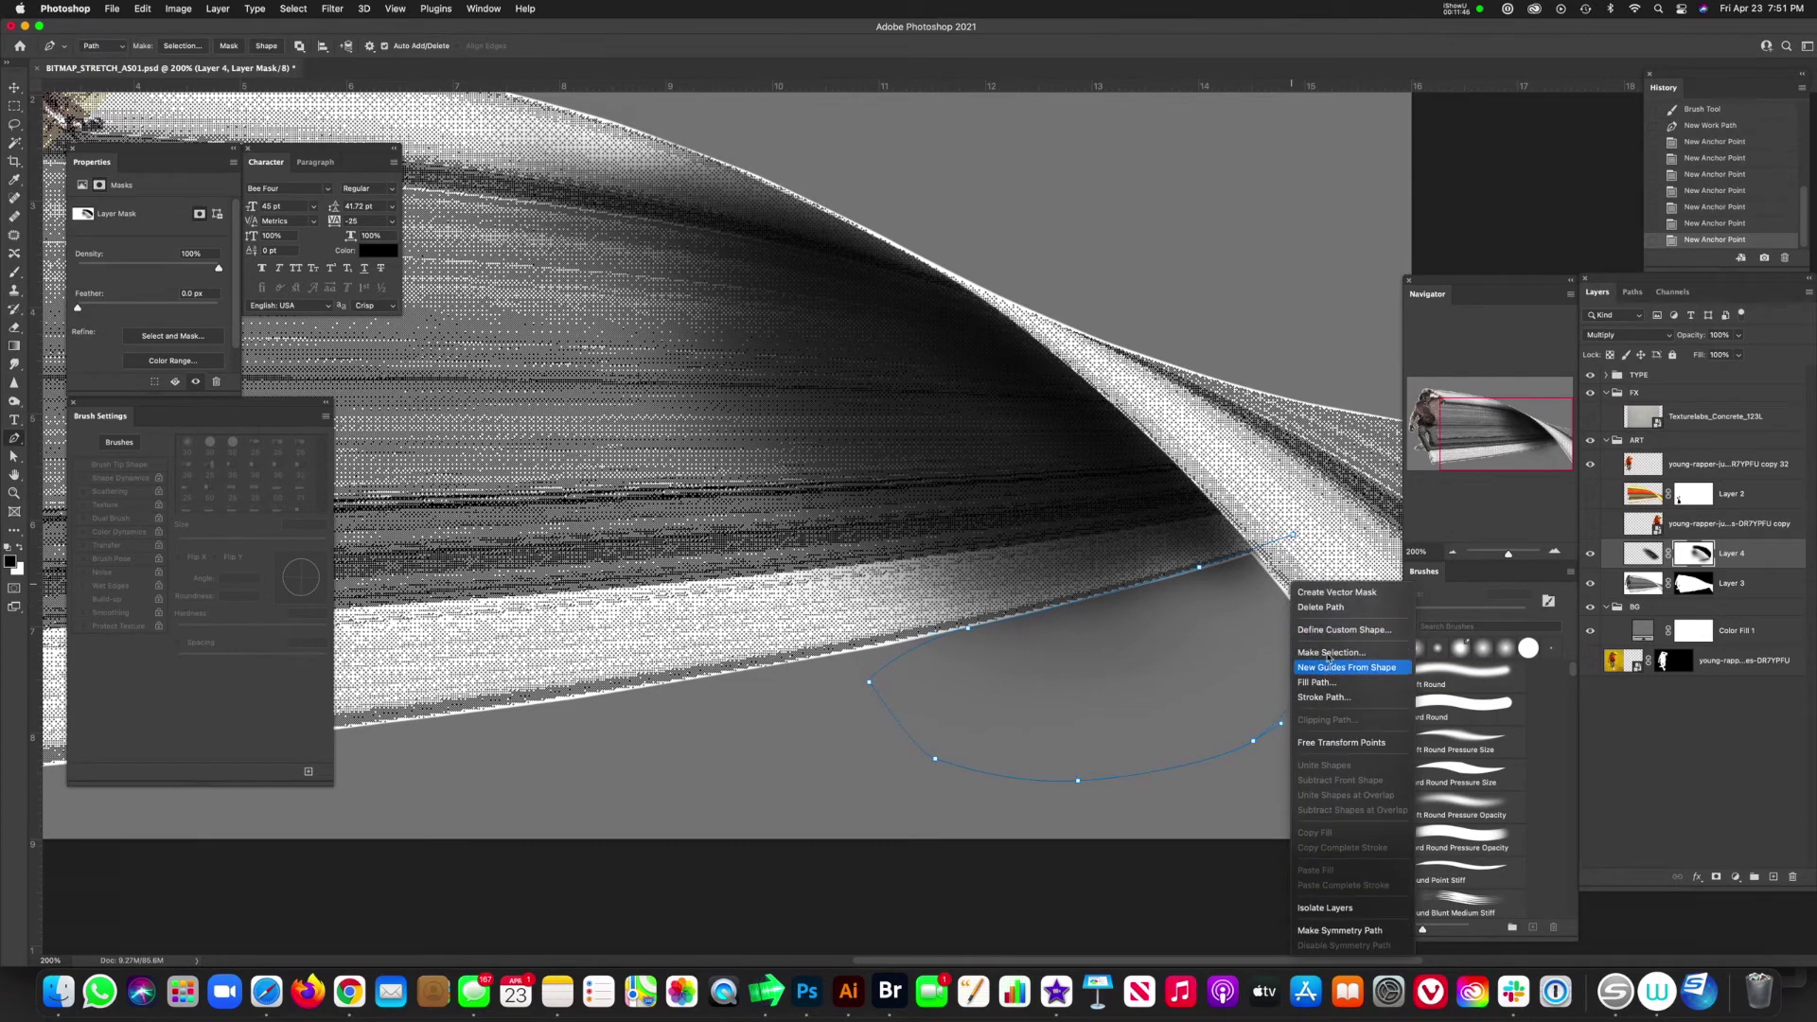
click(1330, 652)
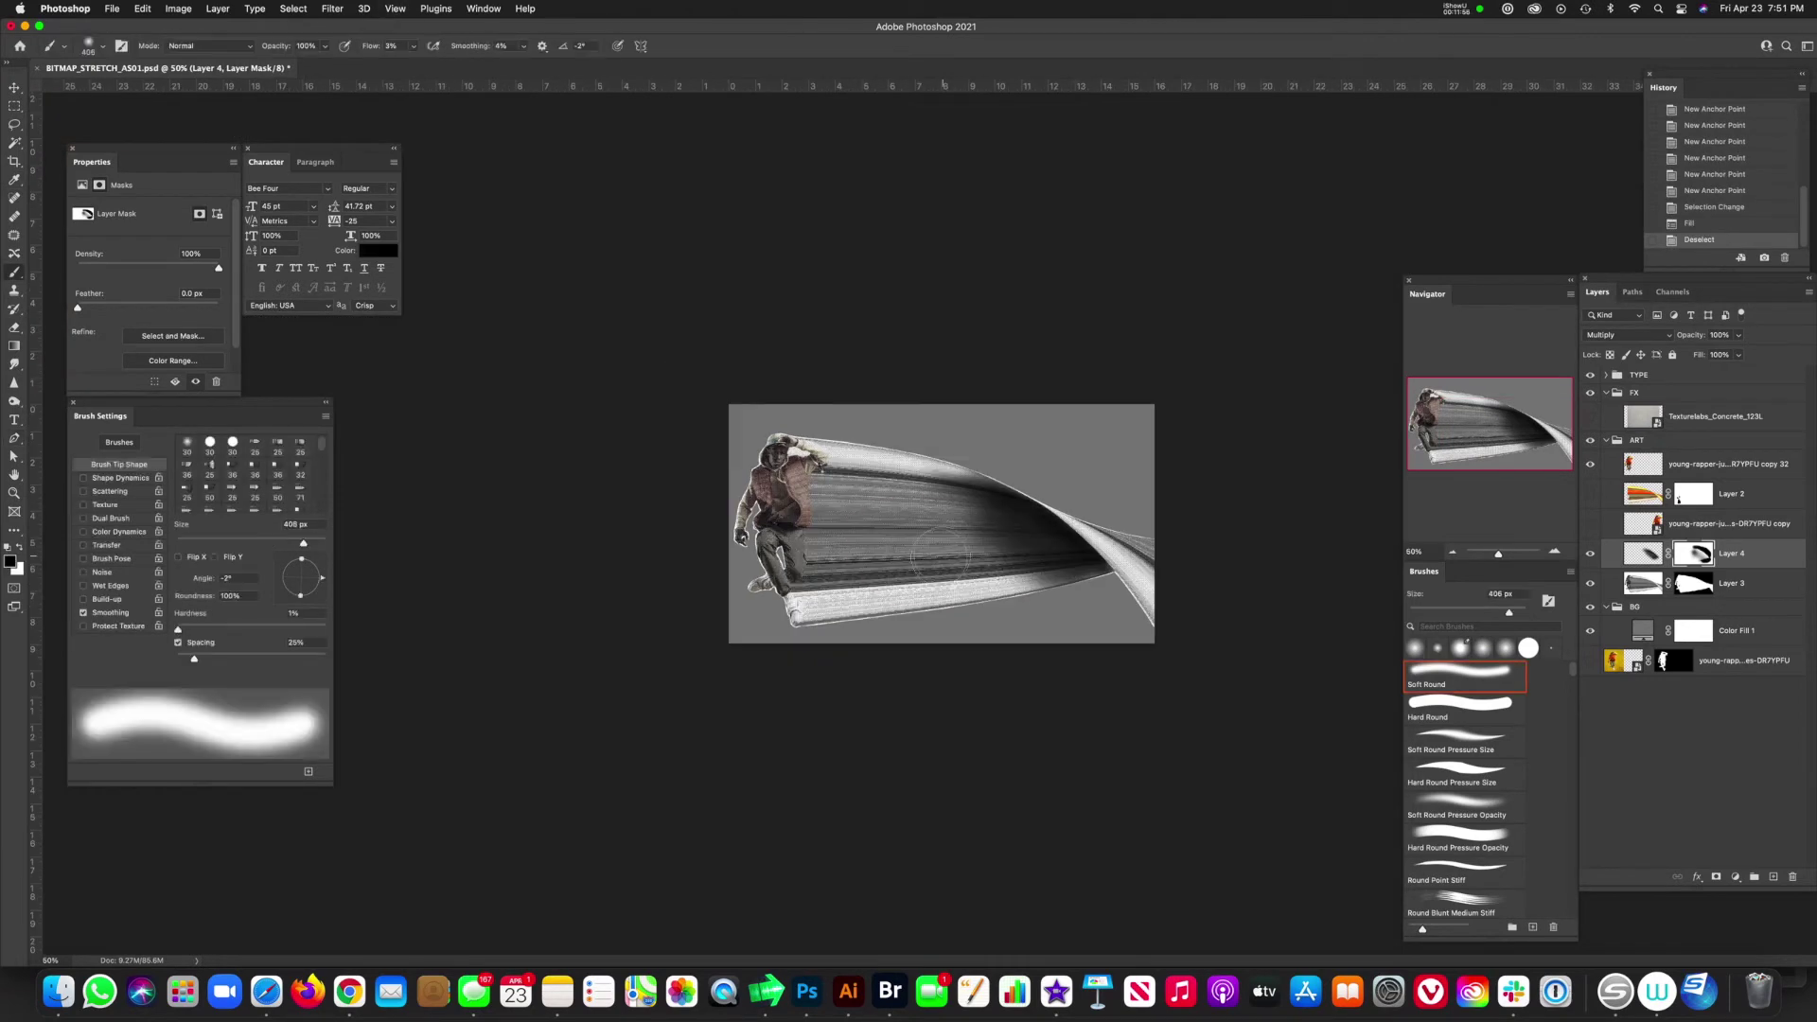
mouse_move(940, 556)
mouse_down()
mouse_move(980, 483)
mouse_move(910, 553)
mouse_move(1141, 578)
mouse_move(1041, 549)
mouse_up()
key(x)
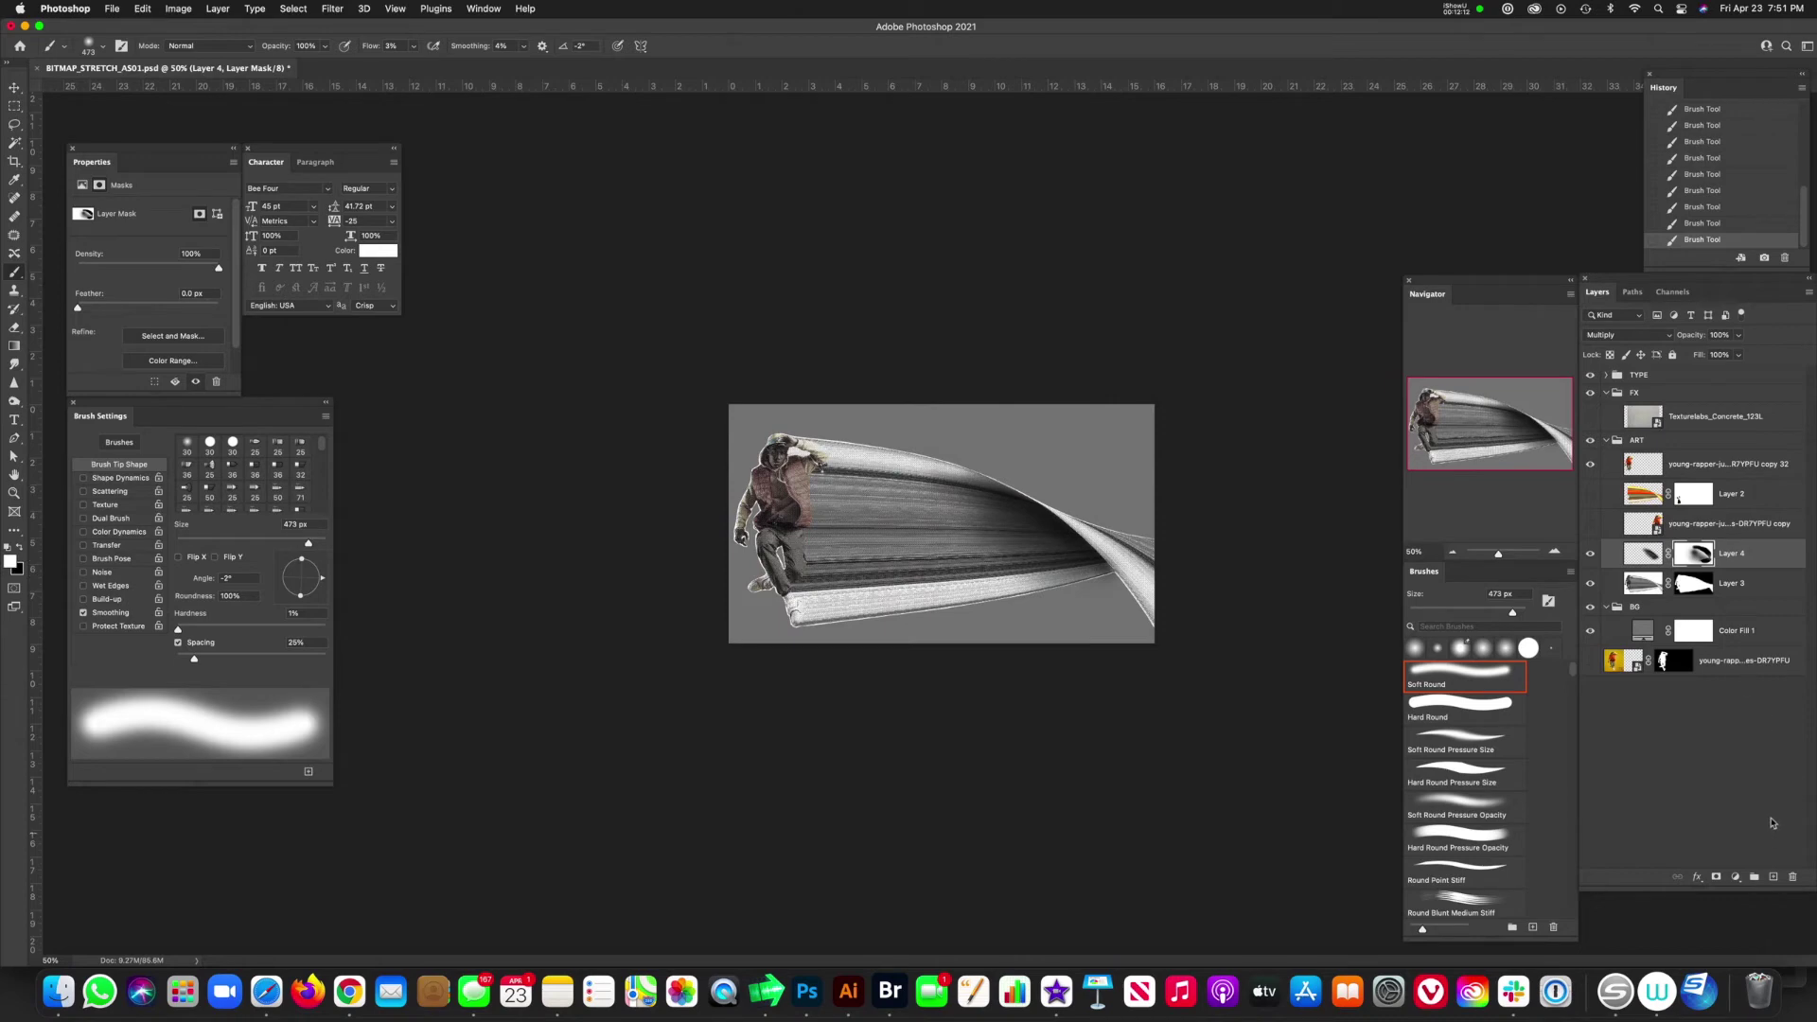
- Add a new layer above Layer 4, paint soft white highlights along the ribbon, and compare the artwork with and without them
click(1774, 878)
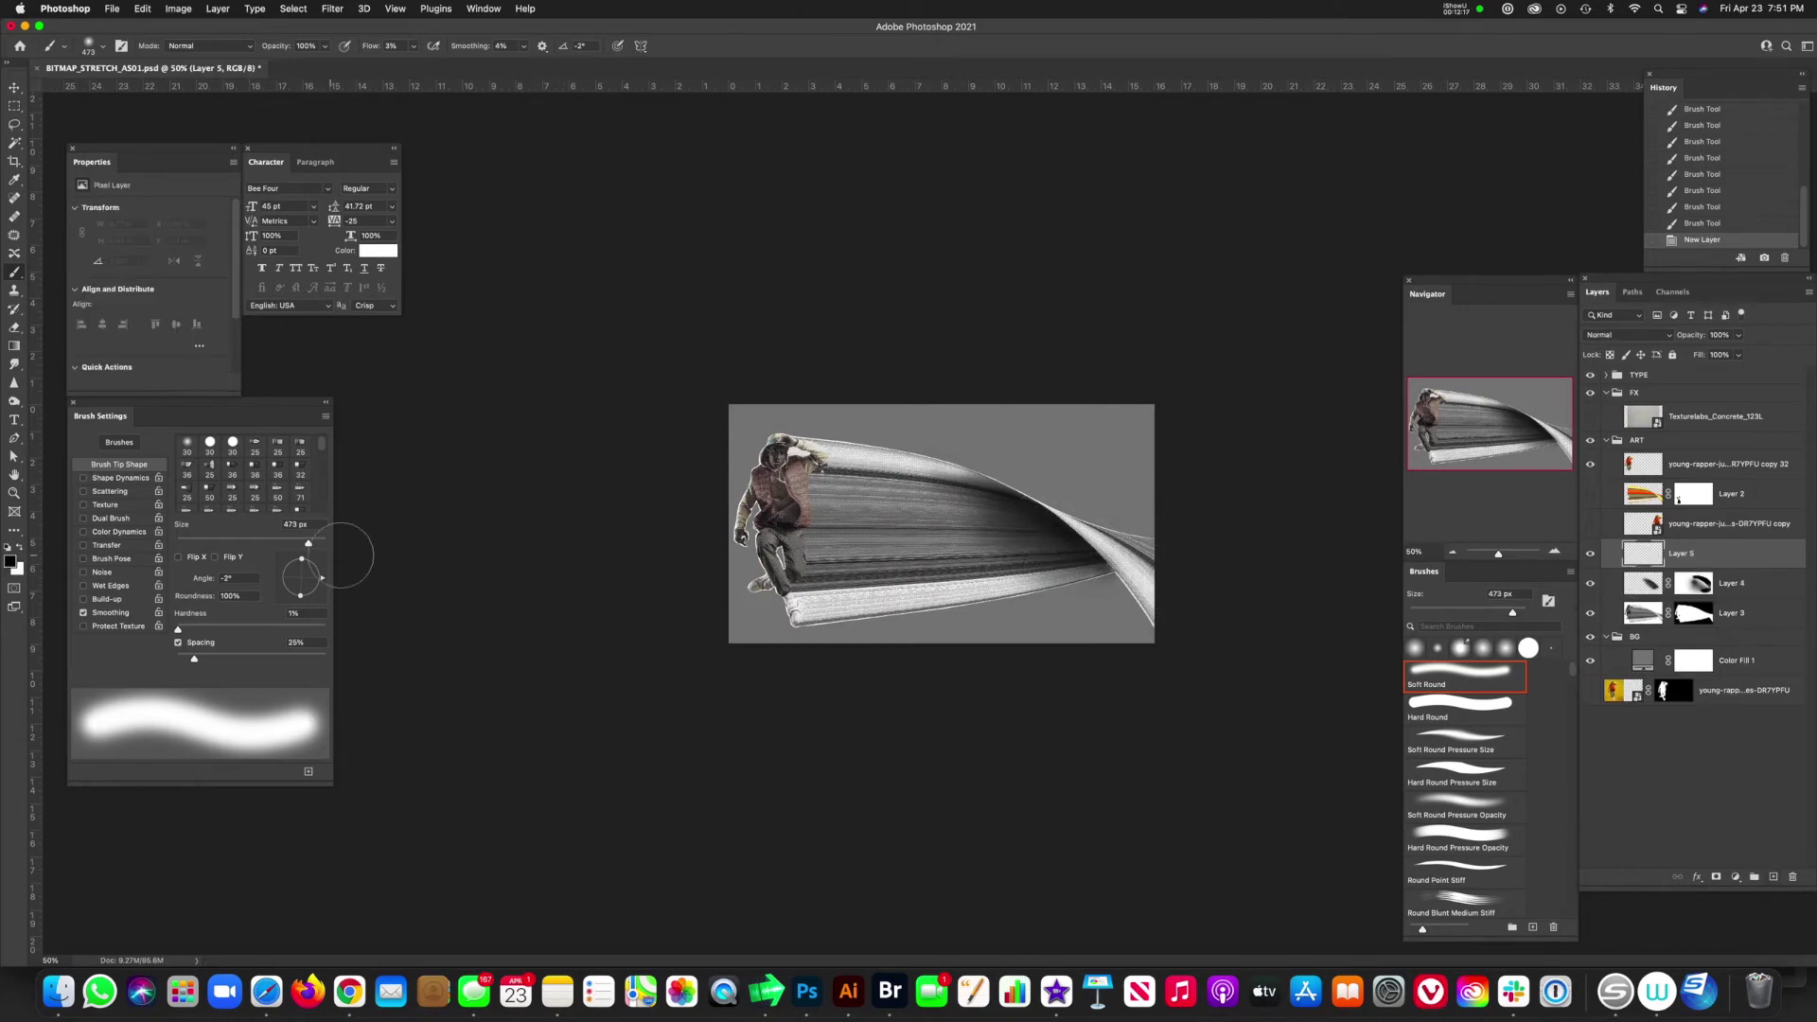
key(x)
mouse_move(1176, 557)
ctrl+alt+mouse_down()
mouse_move(1116, 547)
mouse_move(1173, 548)
mouse_move(1126, 579)
ctrl+alt+mouse_up()
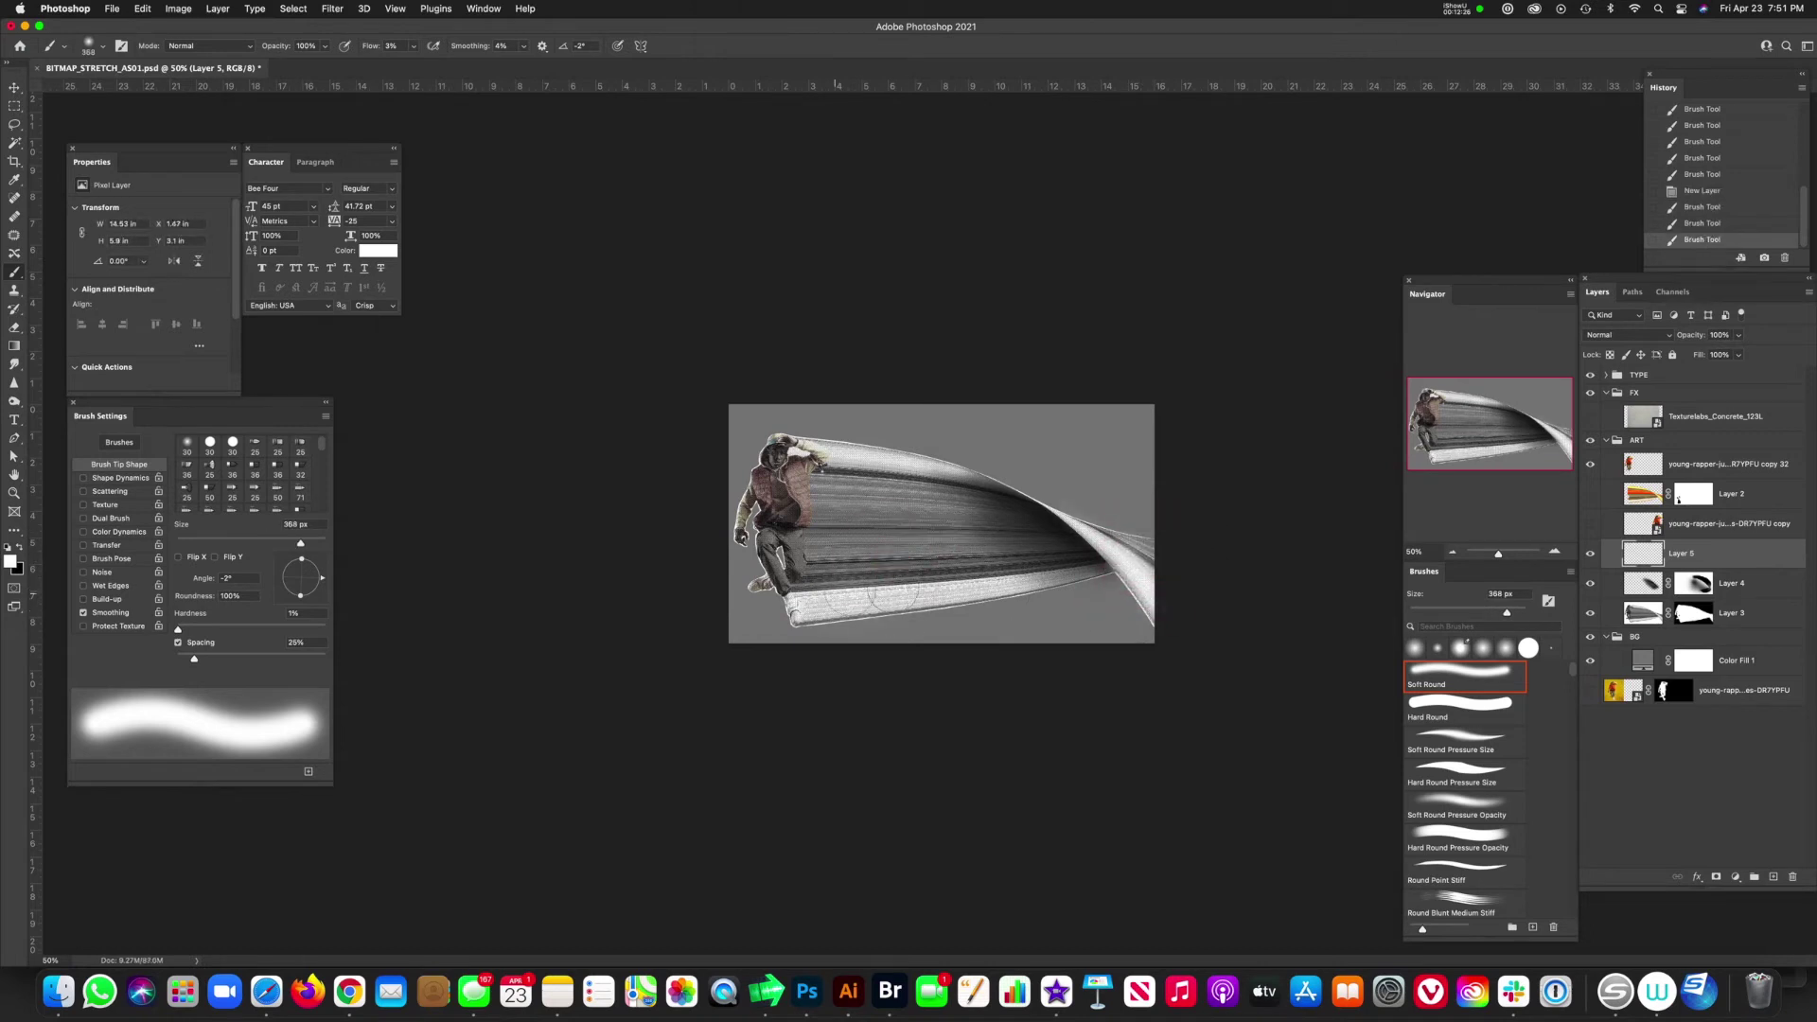
click(1590, 557)
click(1592, 556)
- Add a layer mask to the highlight layer and paint black on it with a large soft brush to blend the highlights
click(1715, 877)
mouse_move(1088, 495)
ctrl+alt+mouse_down()
mouse_move(1115, 495)
mouse_move(1107, 515)
ctrl+alt+mouse_up()
key(x)
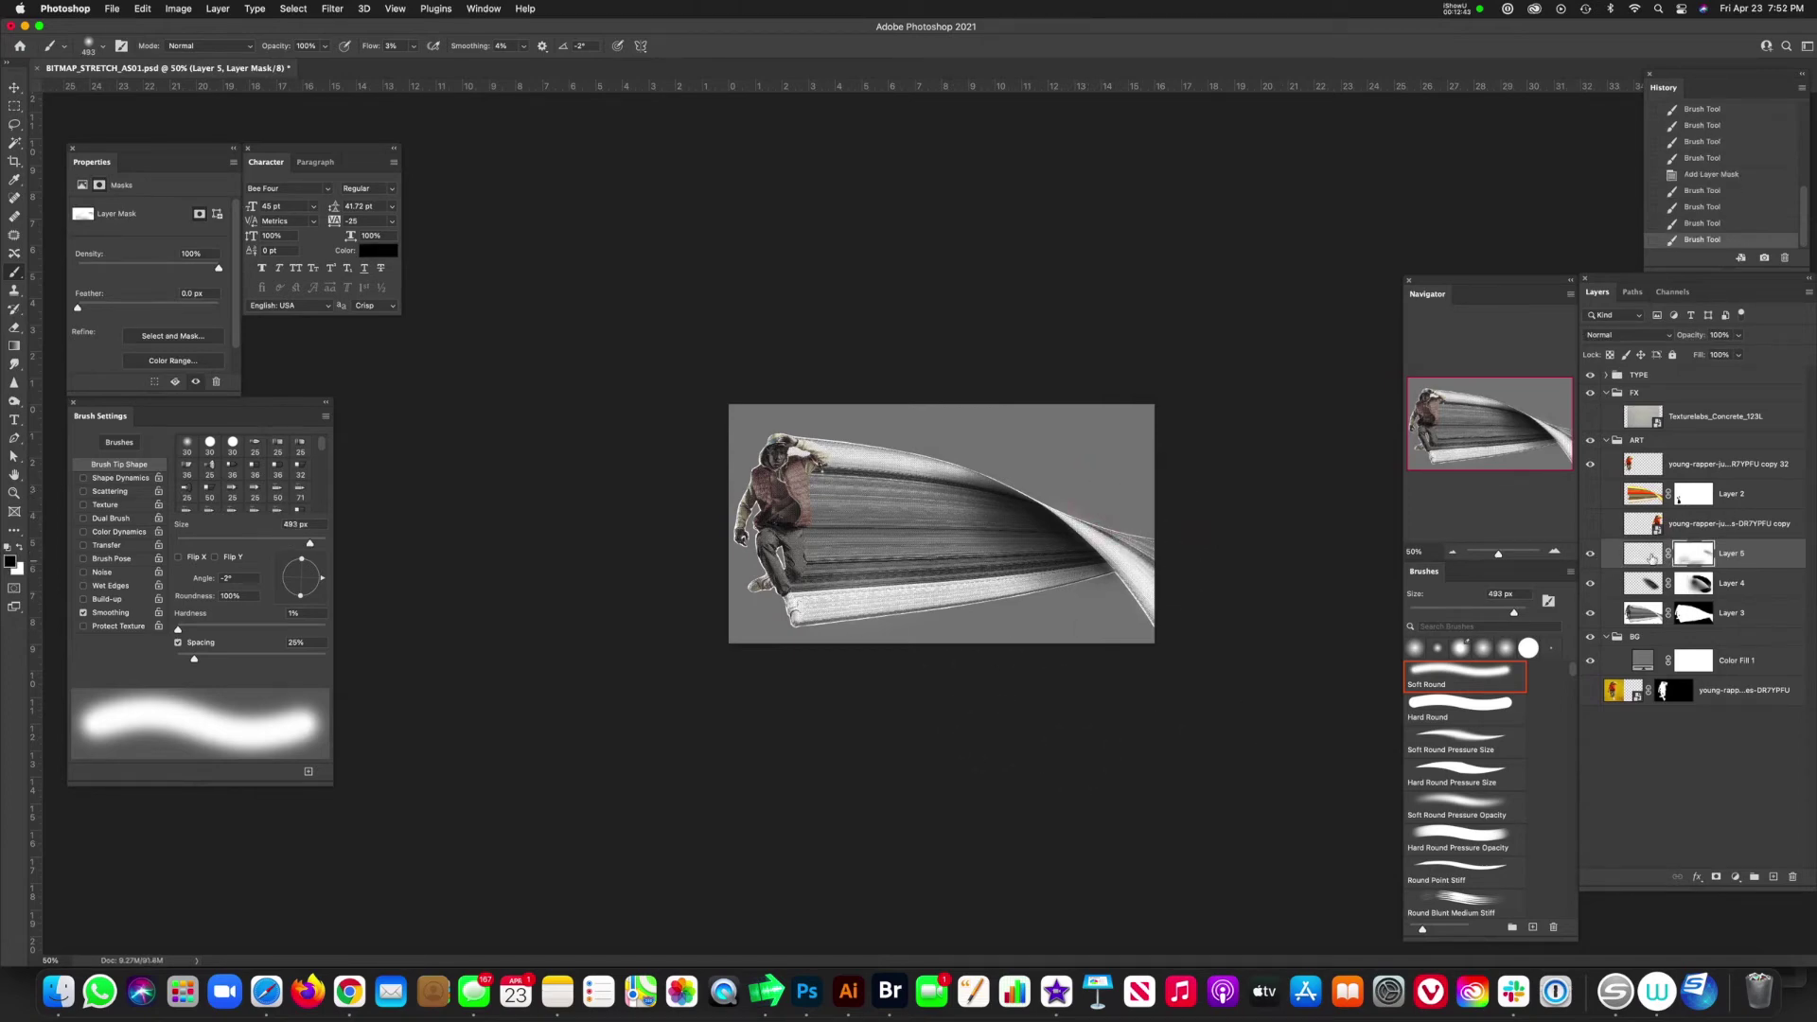
- Create a new layer in the TYPE group and enter the text STRETCH in black Bee Four at 45 pt
click(1607, 383)
key(super+alt+shift+n)
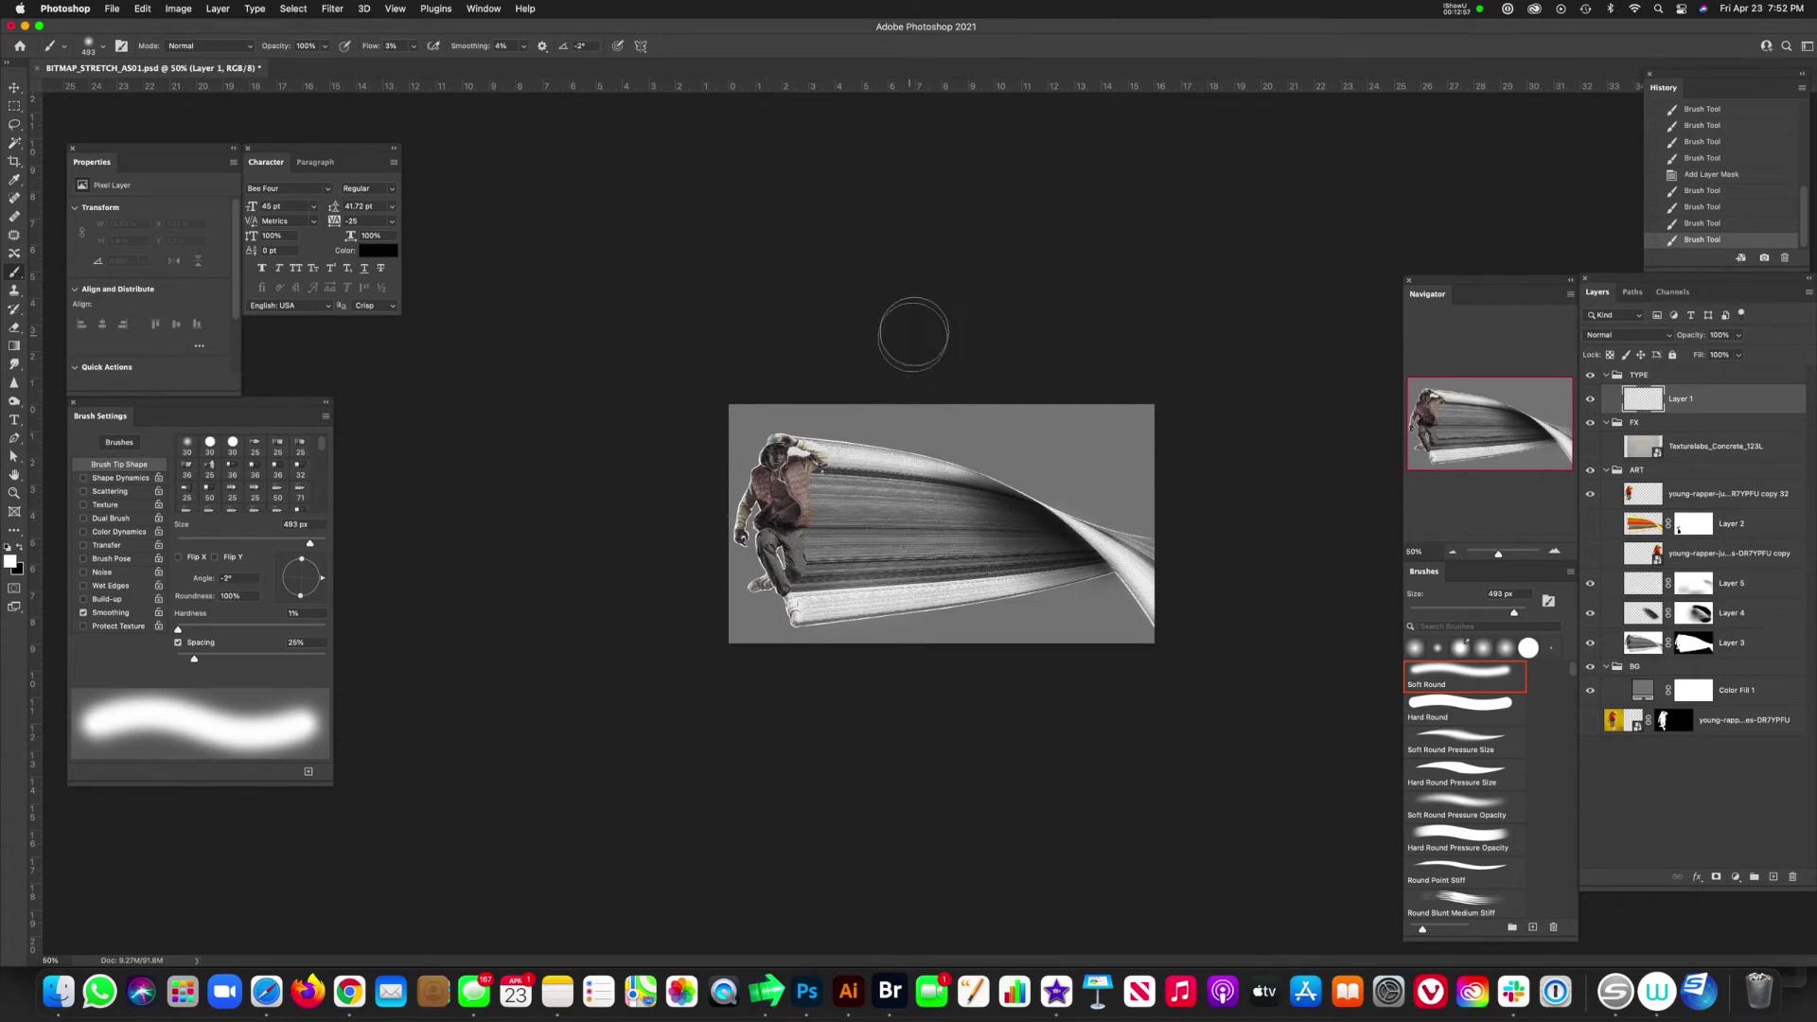
key(t)
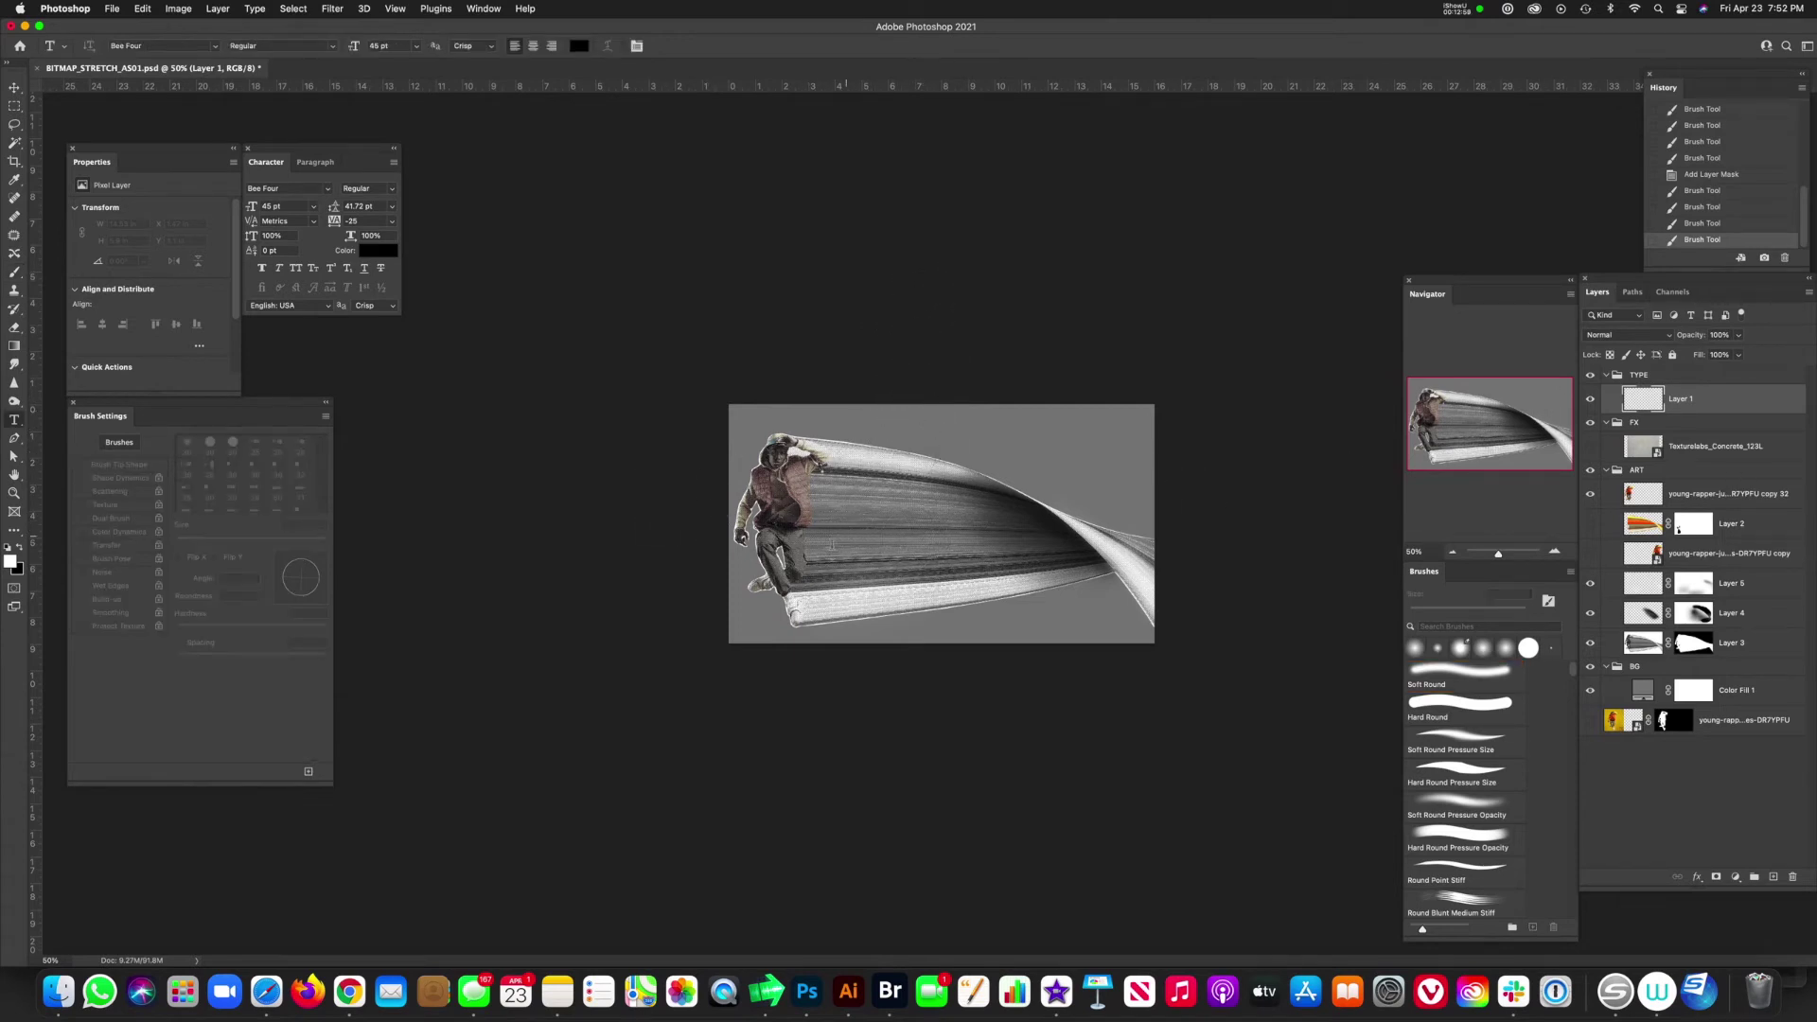
click(811, 535)
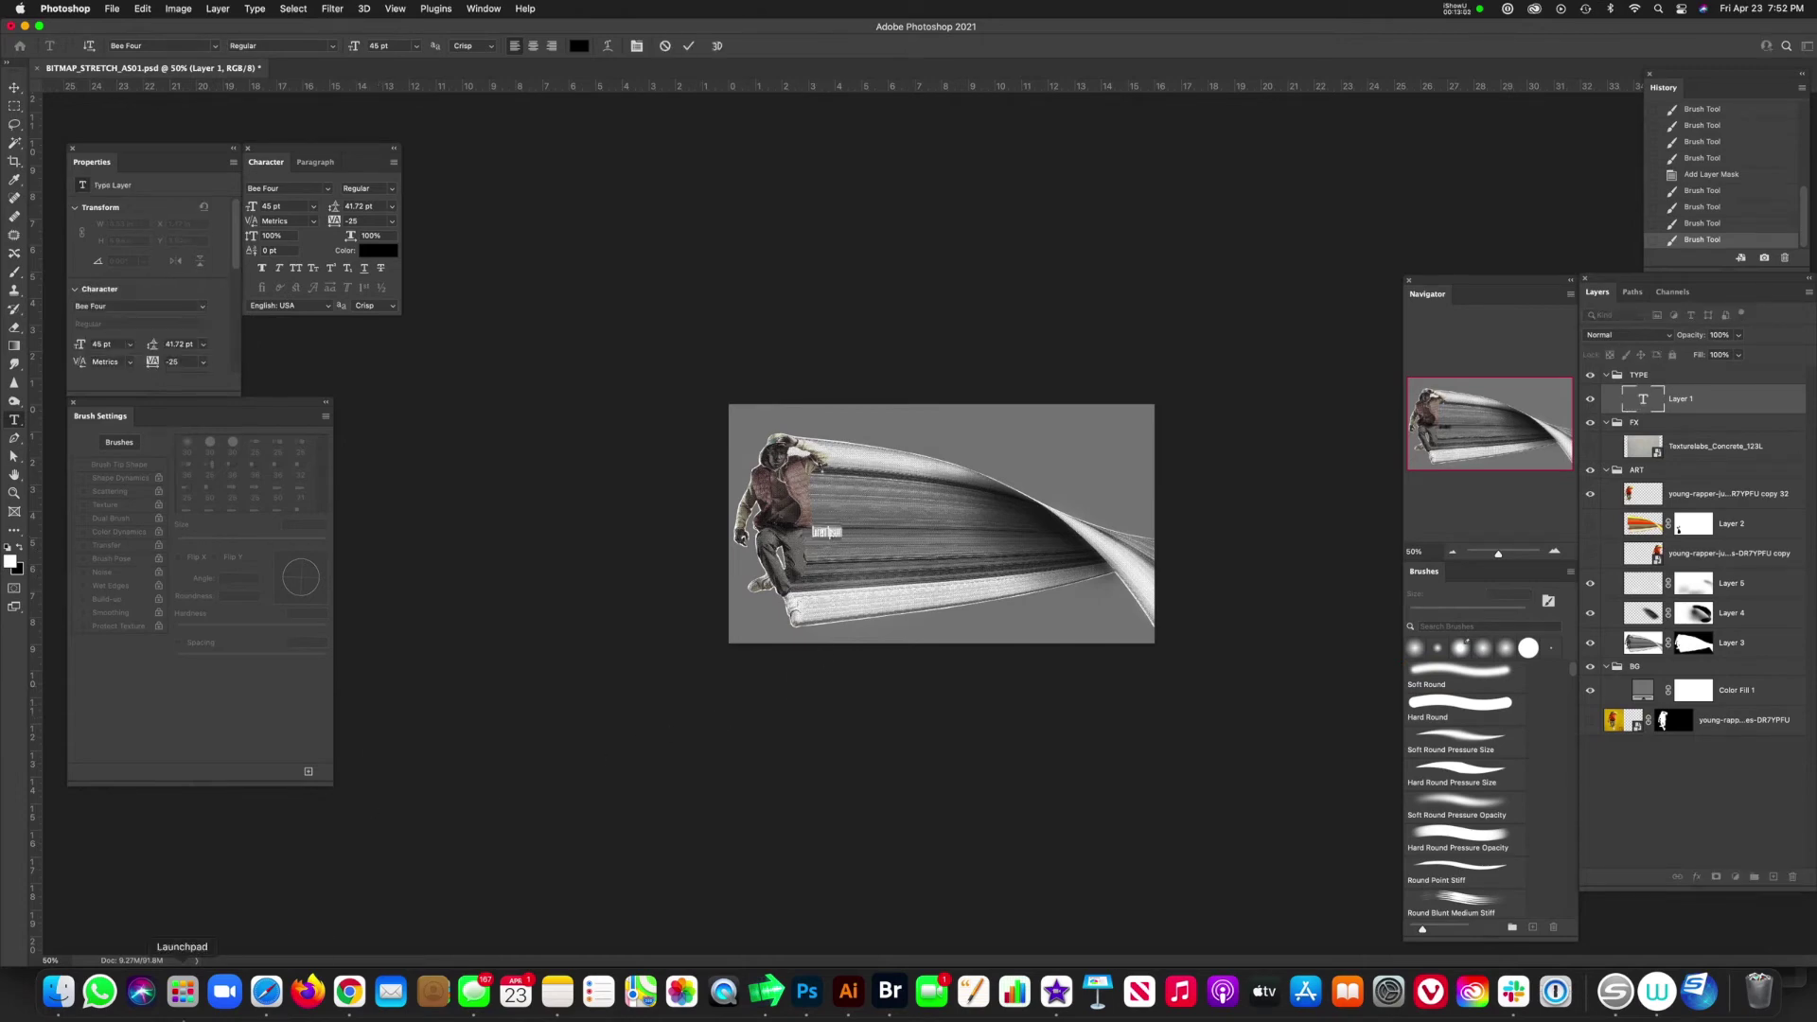
key(BackSpace)
key(super+t)
key(super+Return)
- Scale up the STRETCH text to about 8 in wide and position it over the ribbon next to the man
key(super+t)
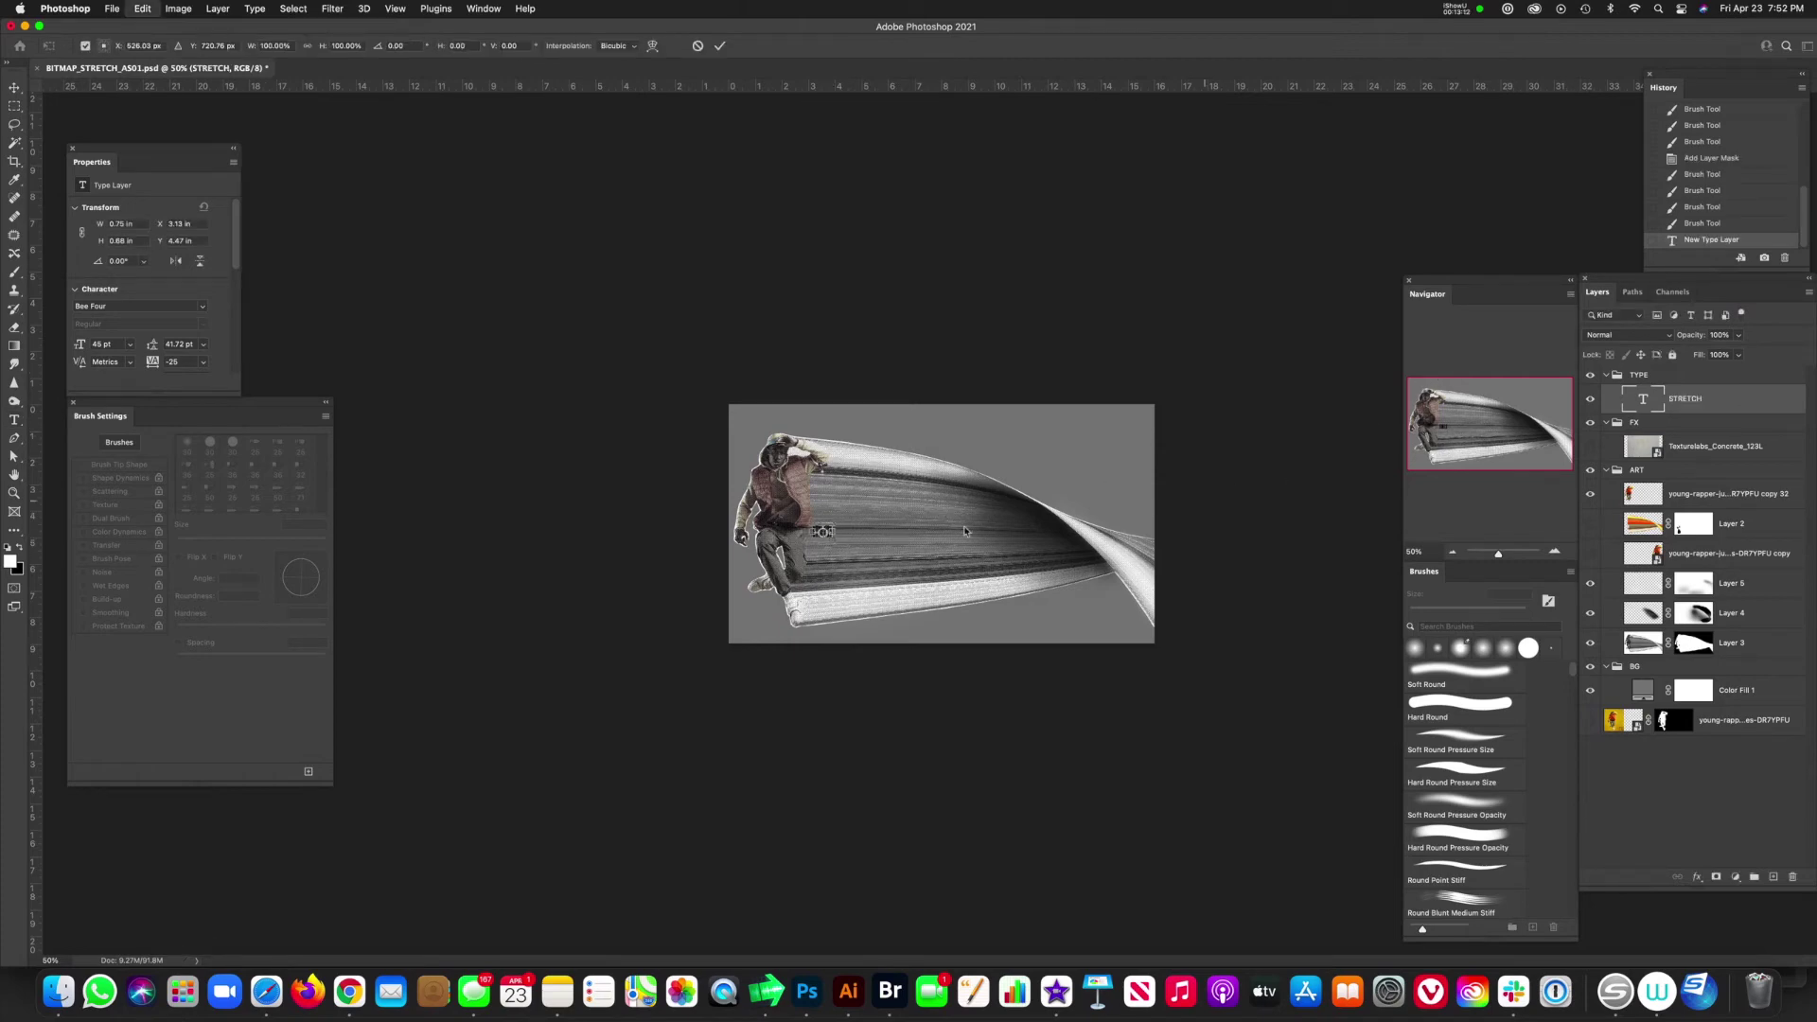
drag(831, 526, 1088, 374)
drag(929, 418, 941, 516)
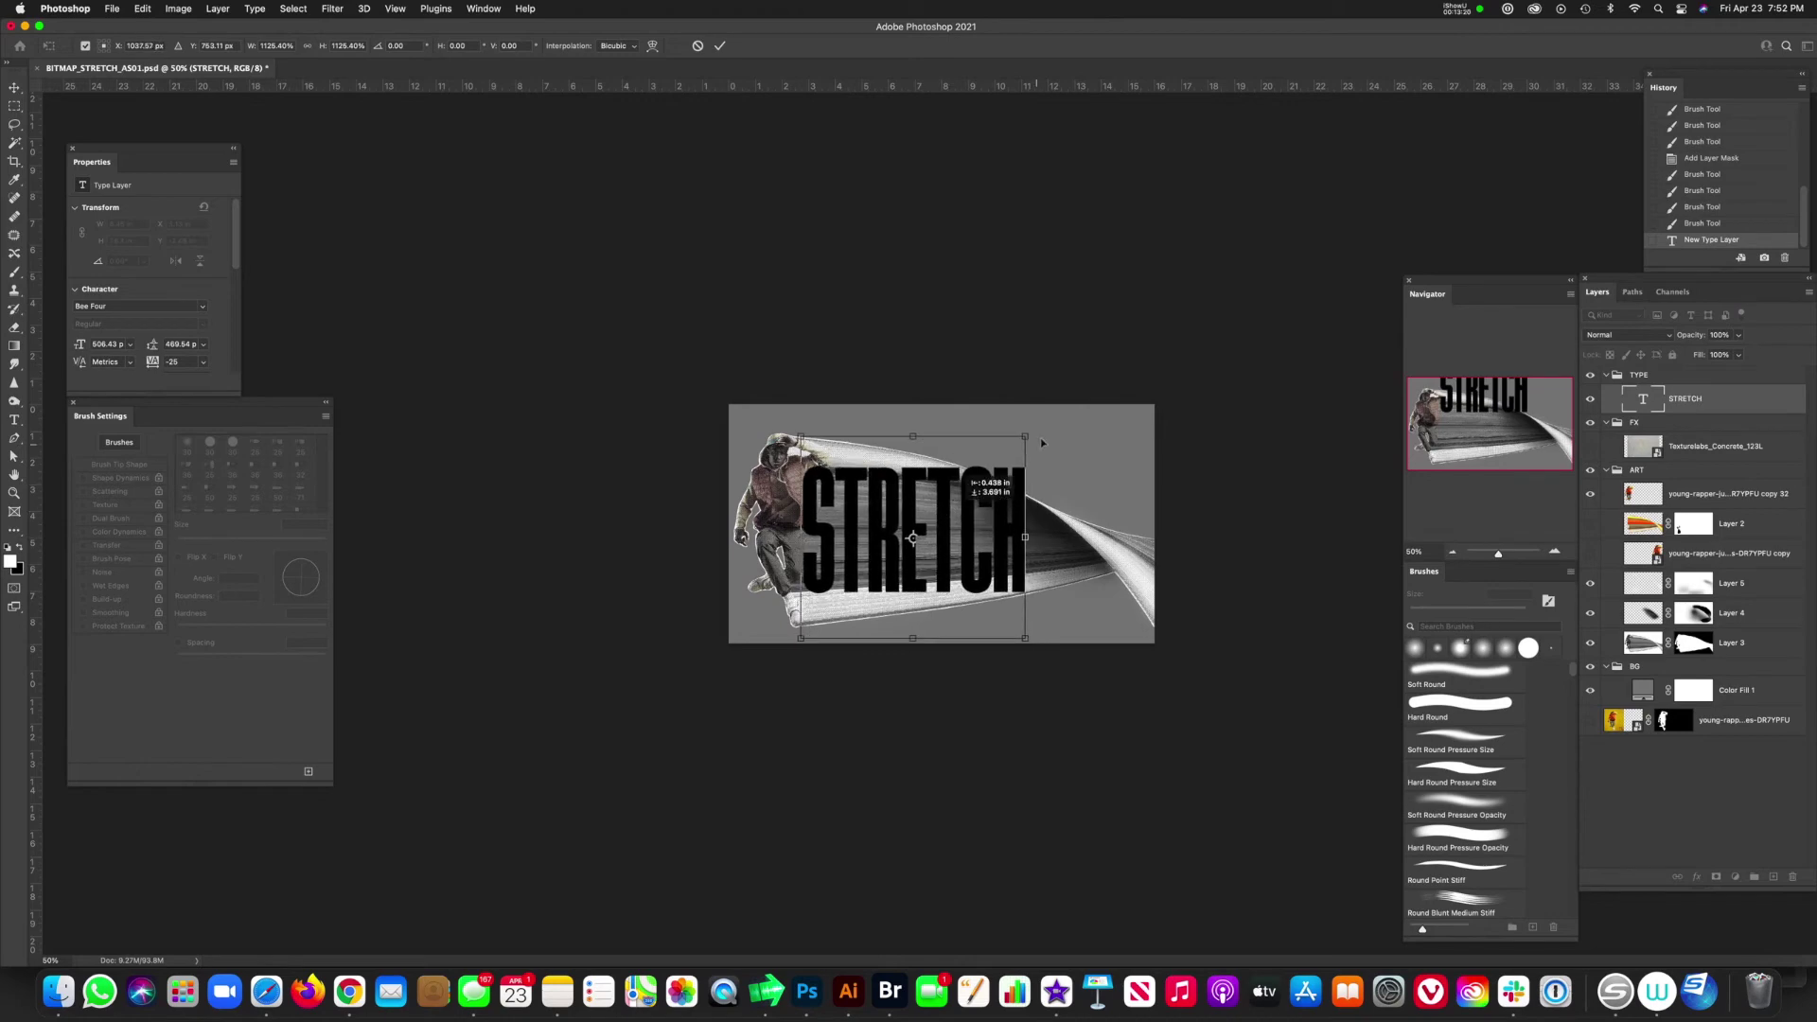
drag(1024, 436, 996, 461)
drag(930, 542, 918, 523)
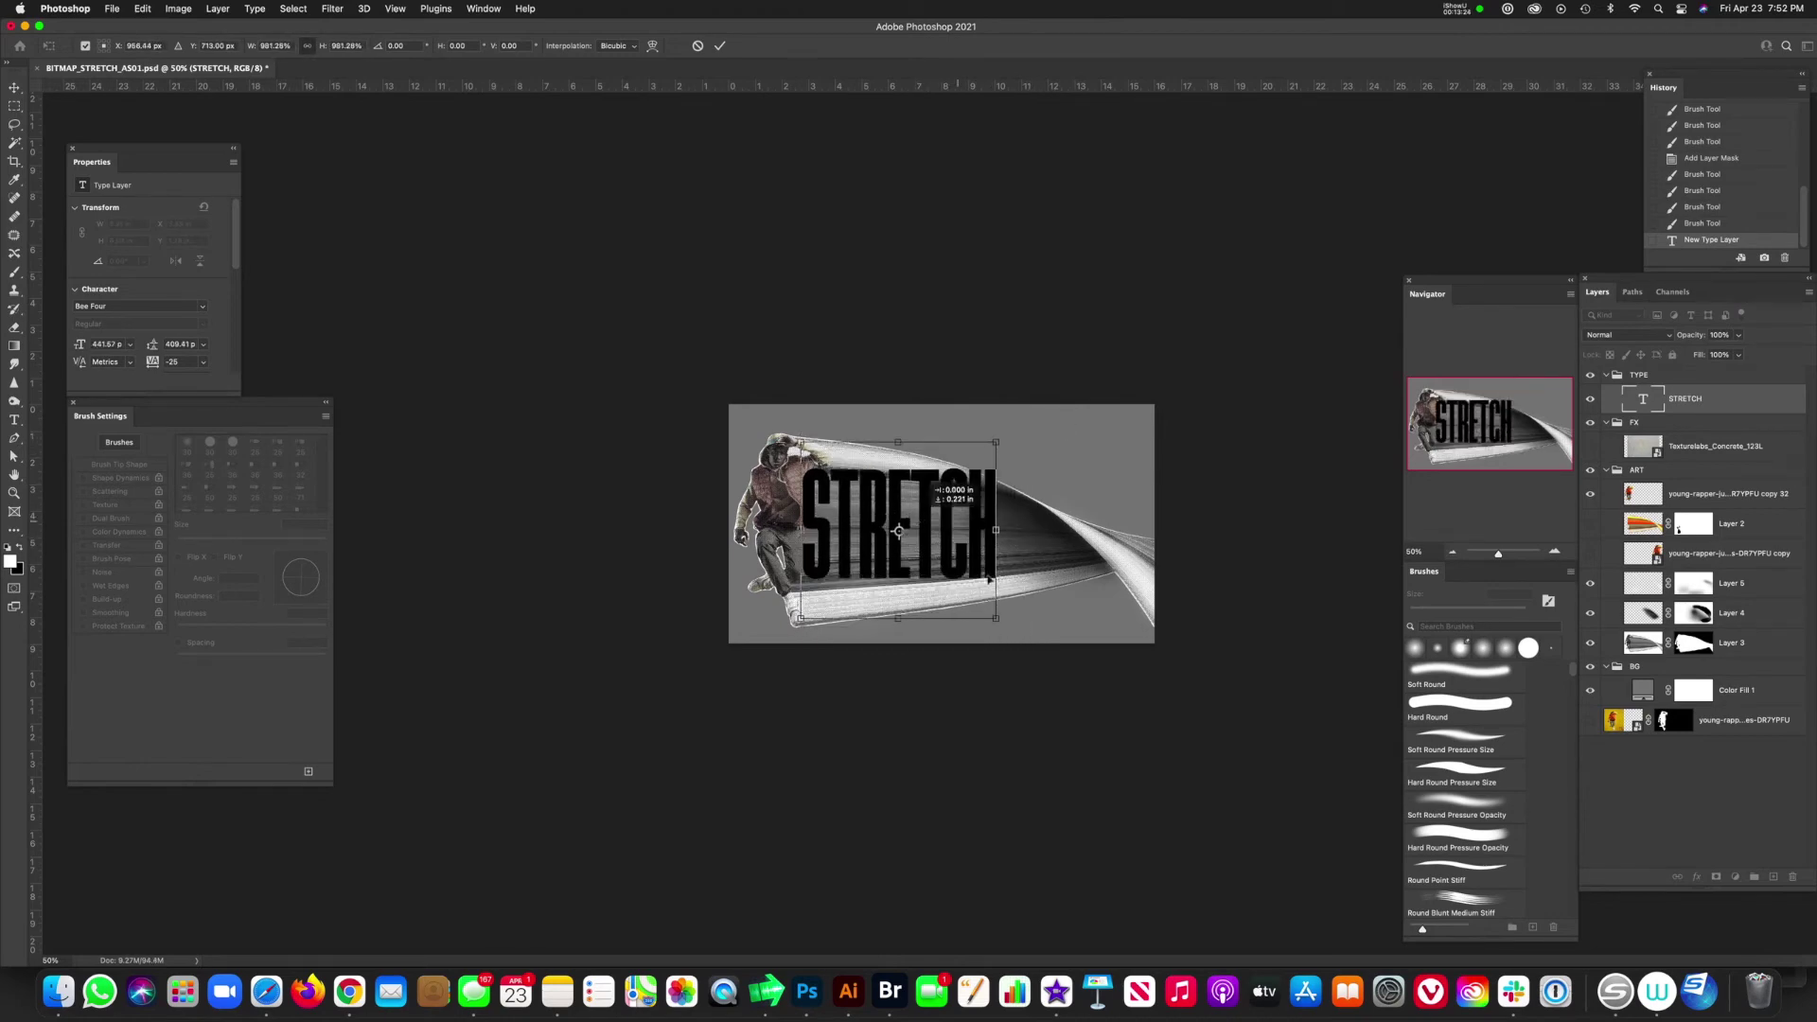
drag(999, 615, 1021, 625)
key(Return)
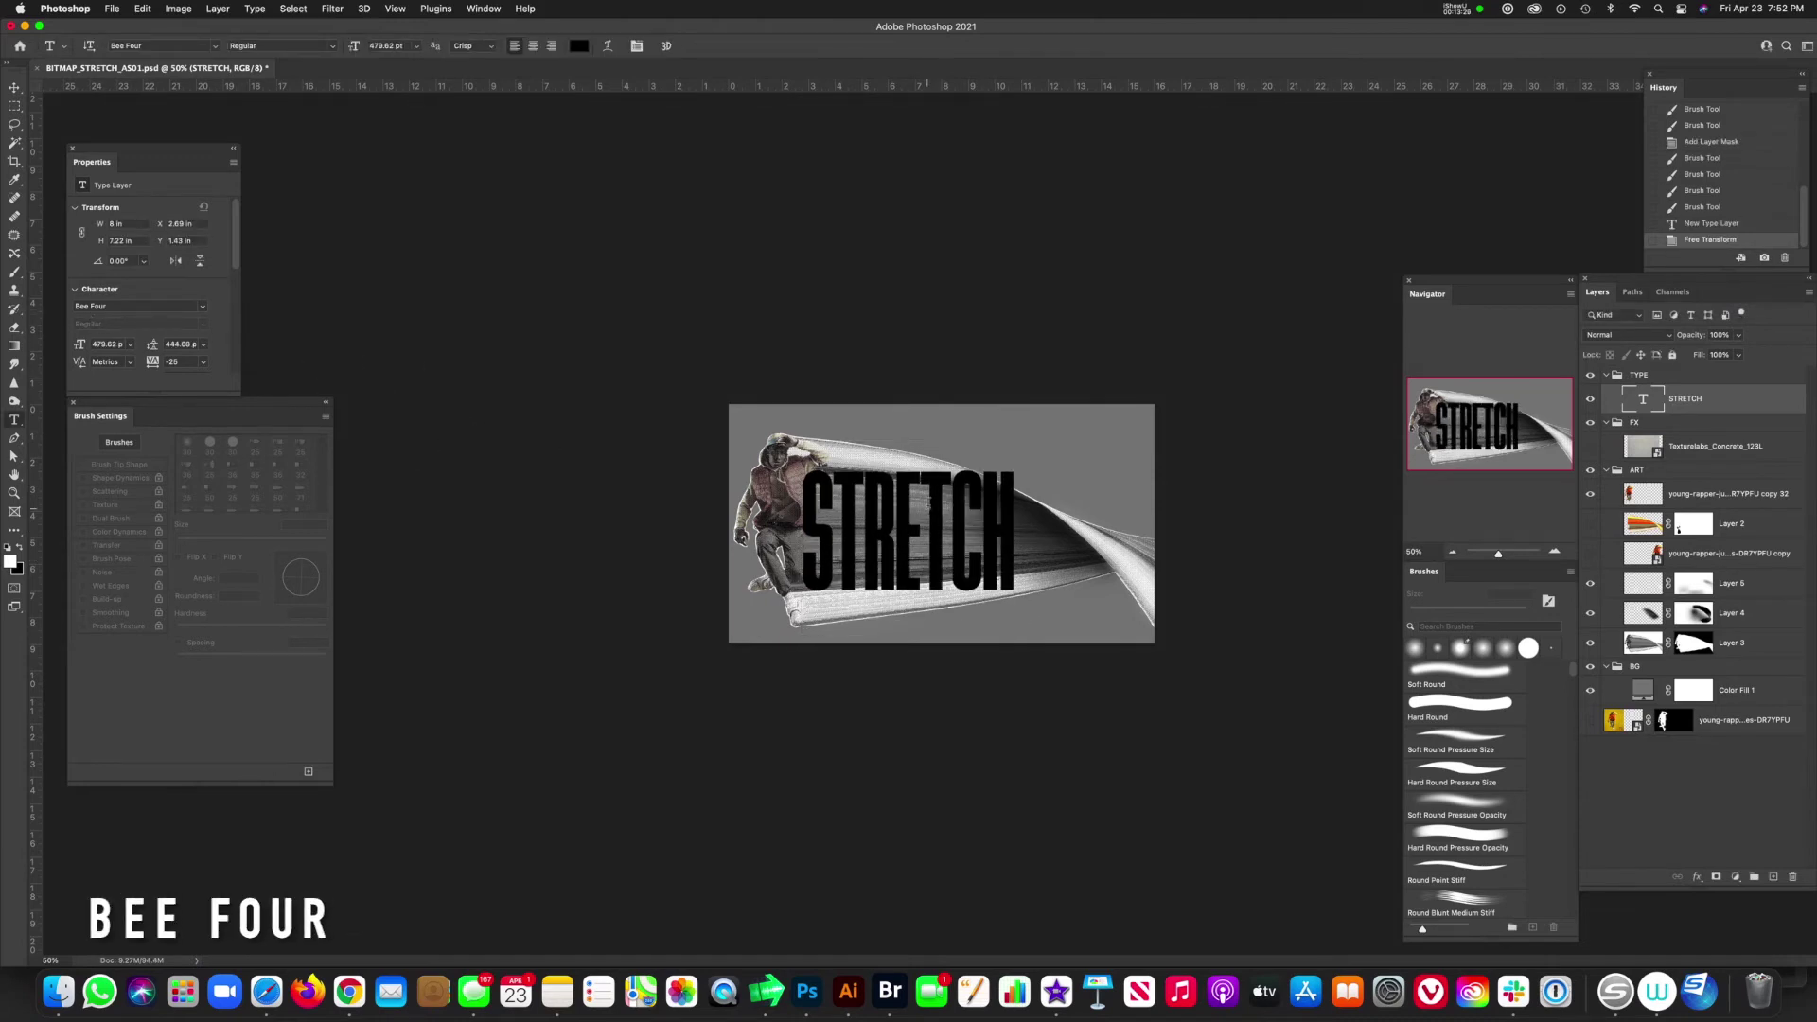
- Rasterize the STRETCH type layer and stretch it horizontally across the ribbon to about 11.8 in wide
right_click(1717, 403)
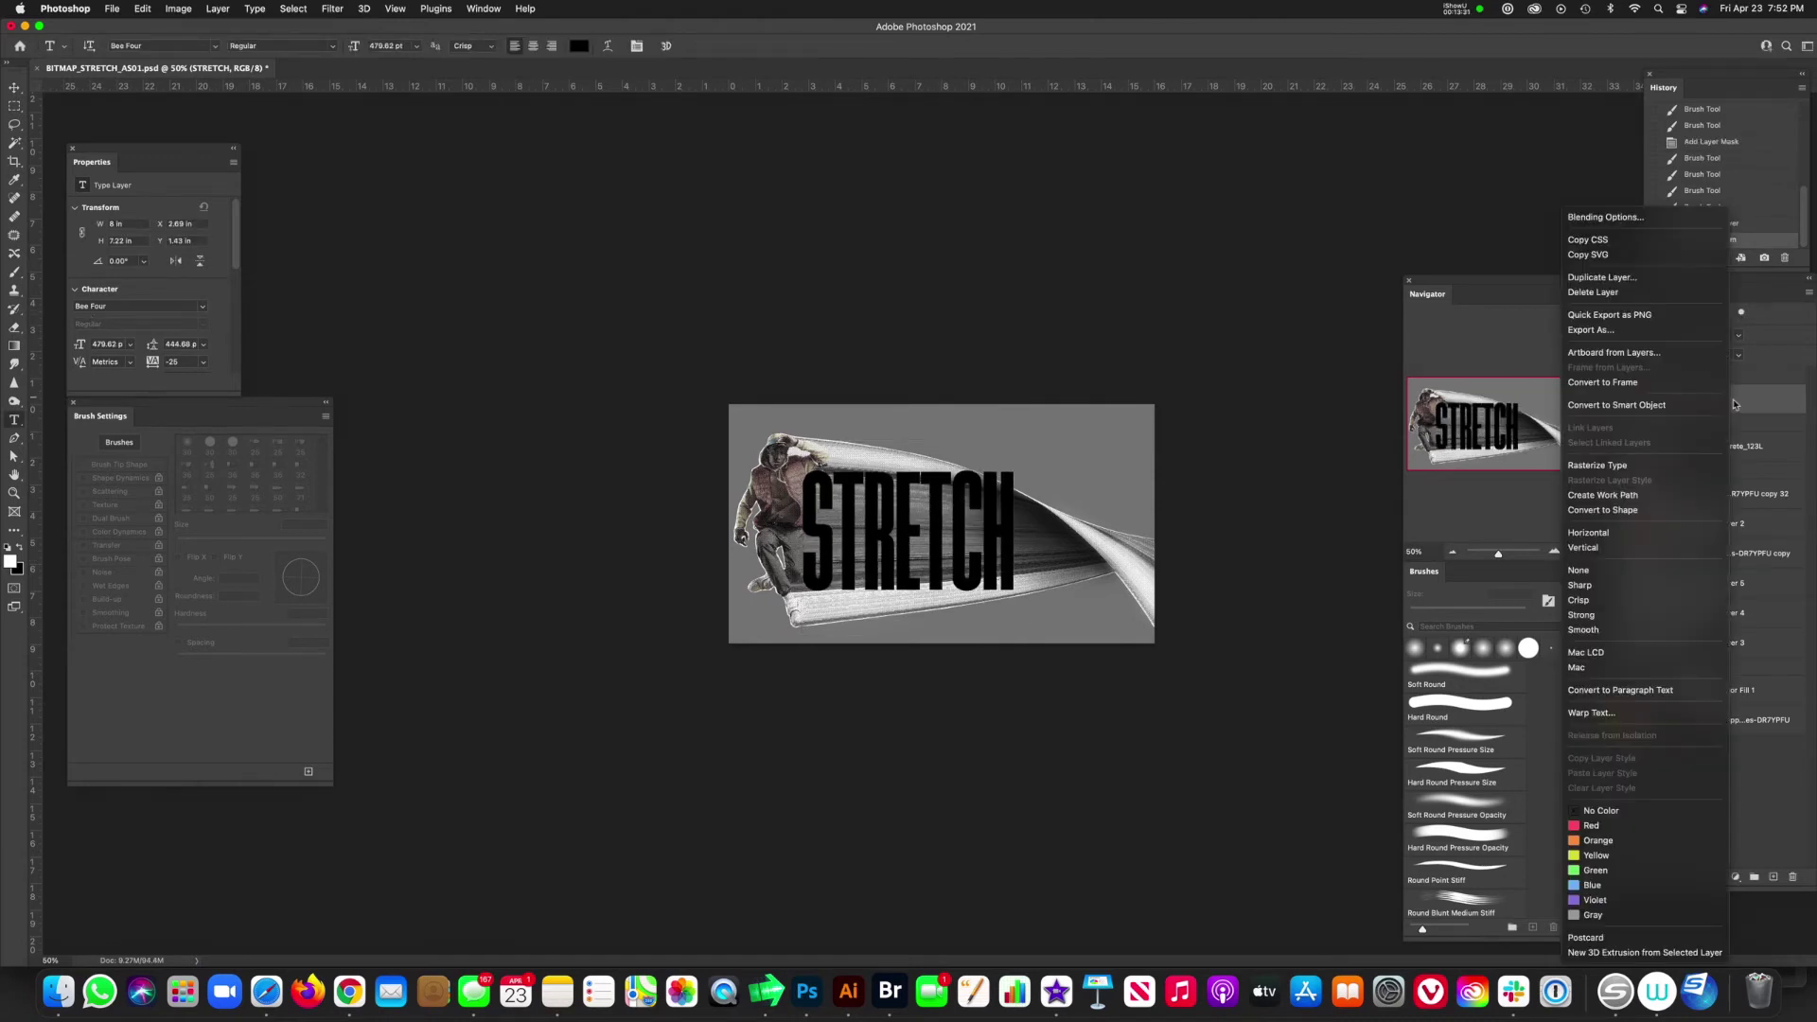
click(1643, 466)
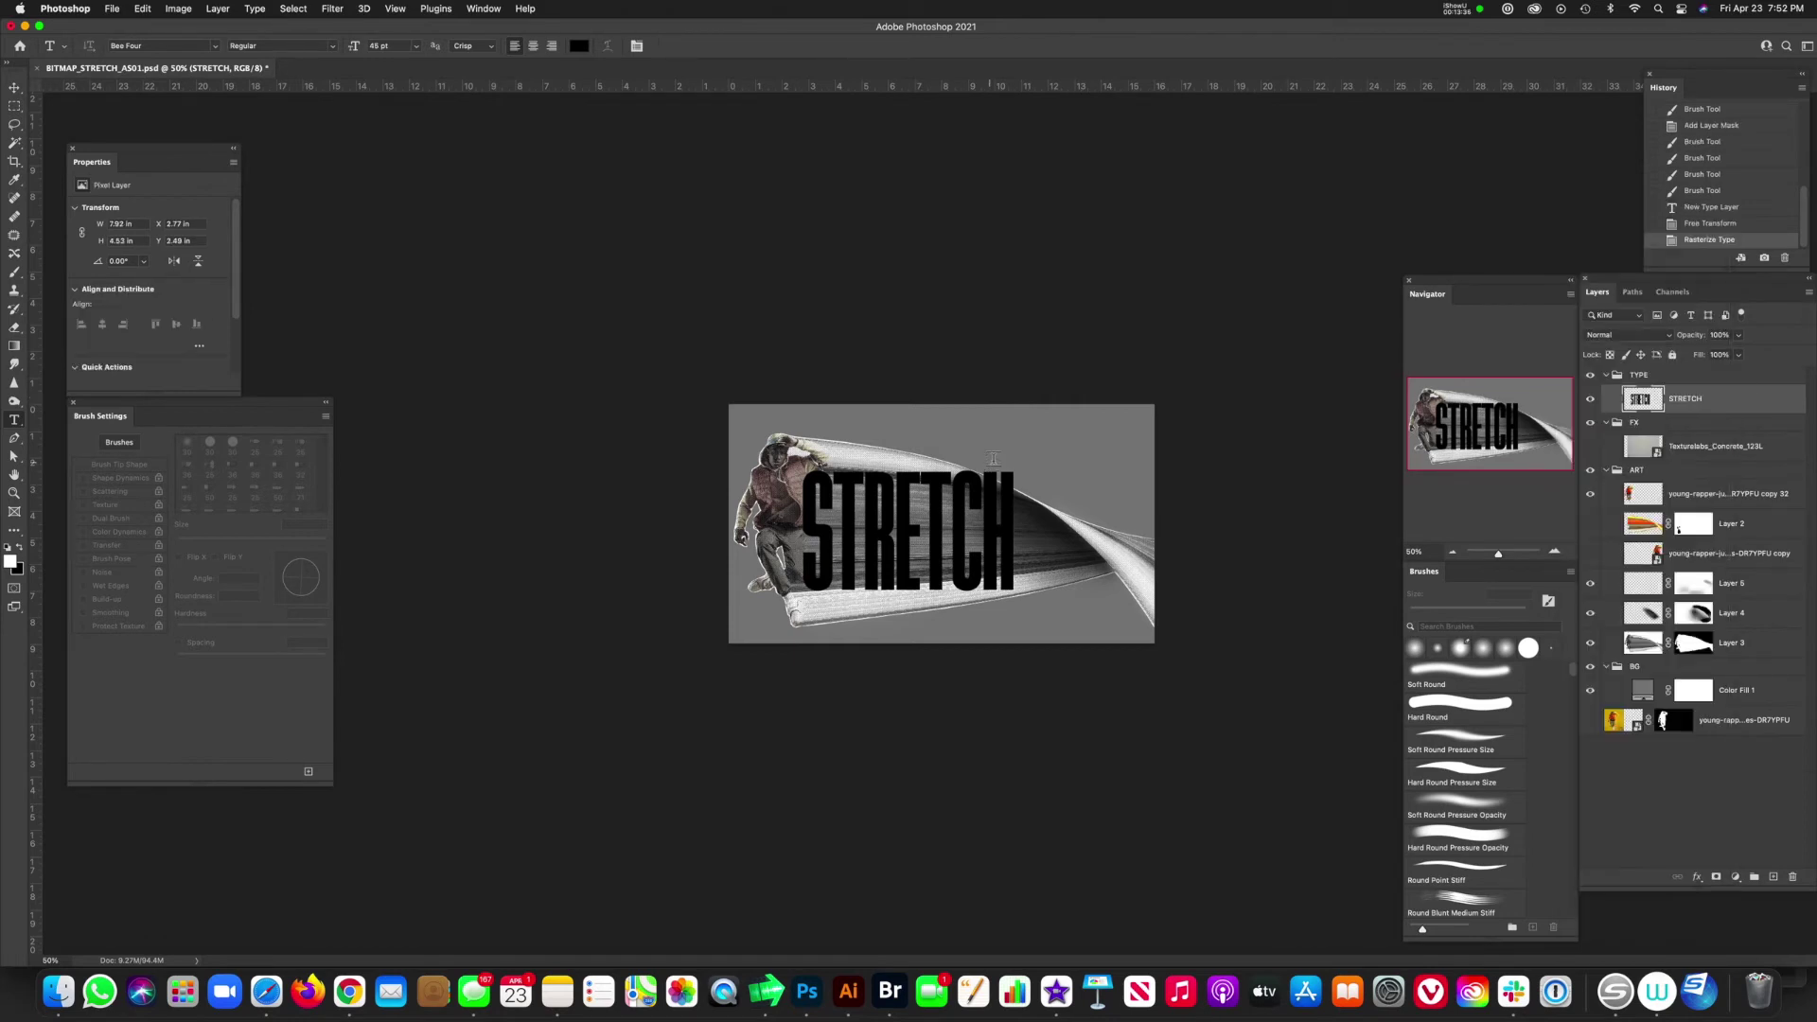
key(super+t)
drag(1014, 531, 1070, 531)
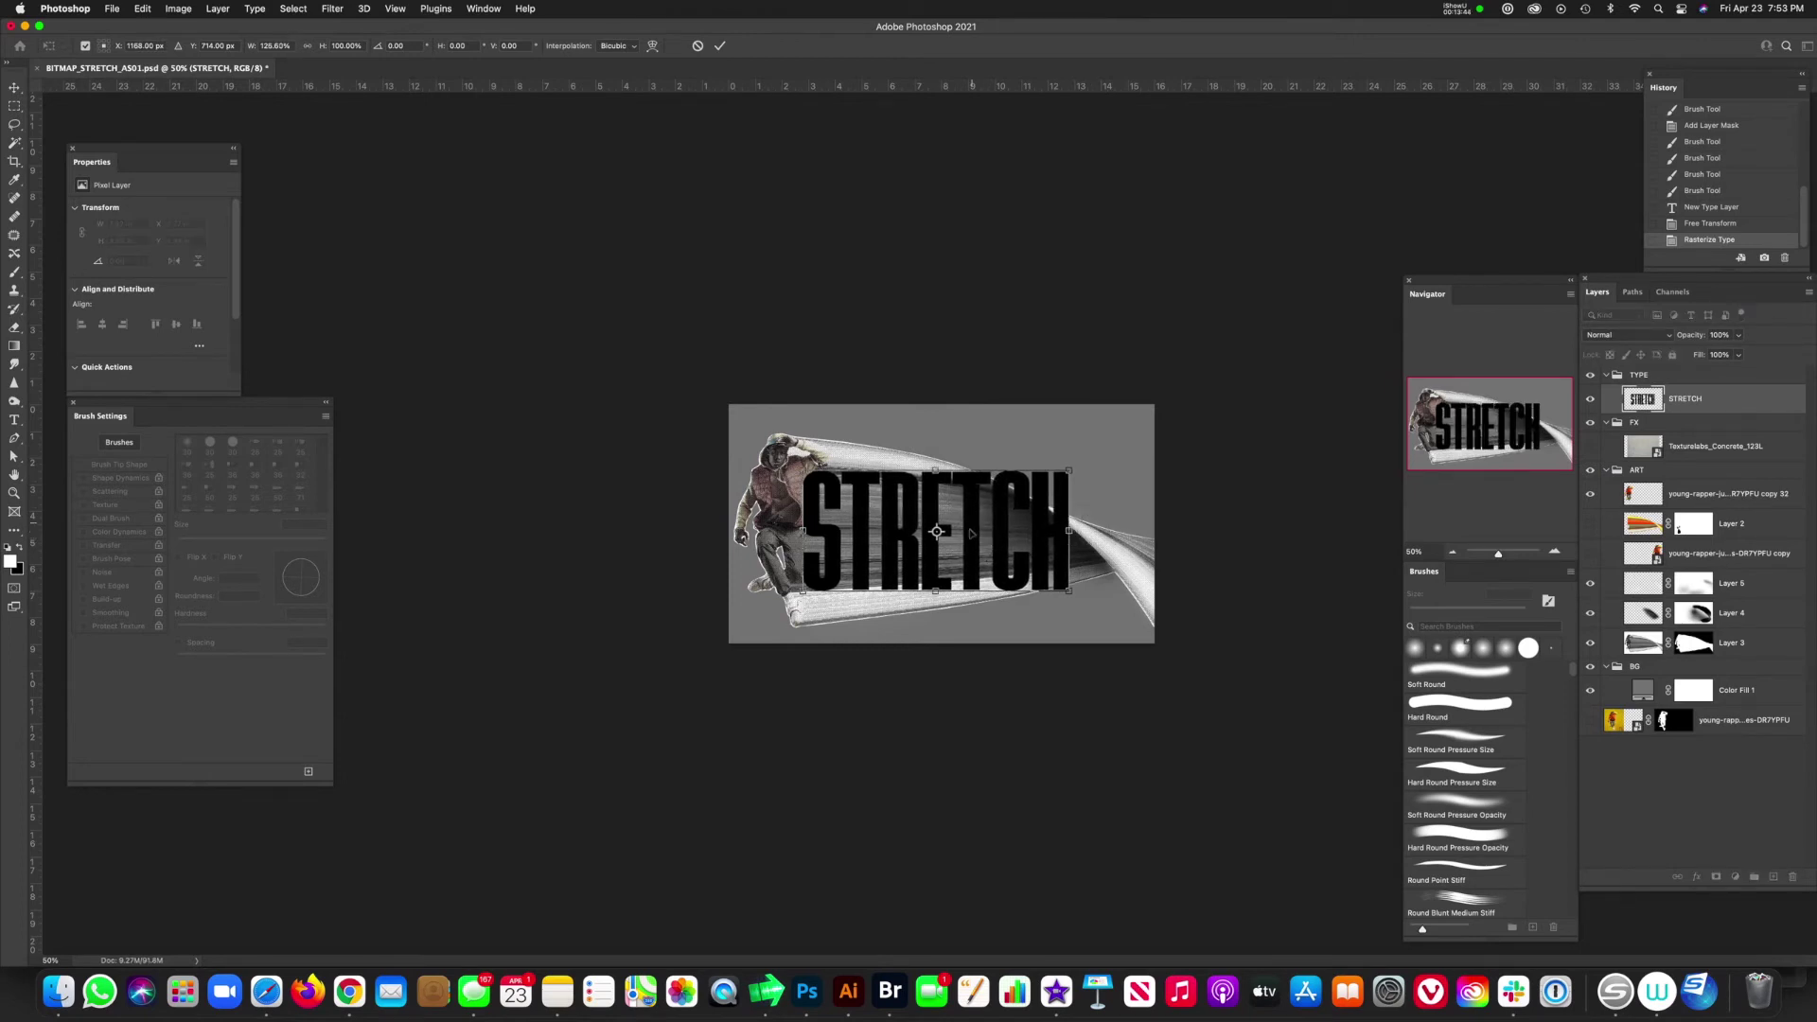
key(Return)
key(ctrl+t)
drag(1070, 531, 1115, 533)
key(Return)
key(t)
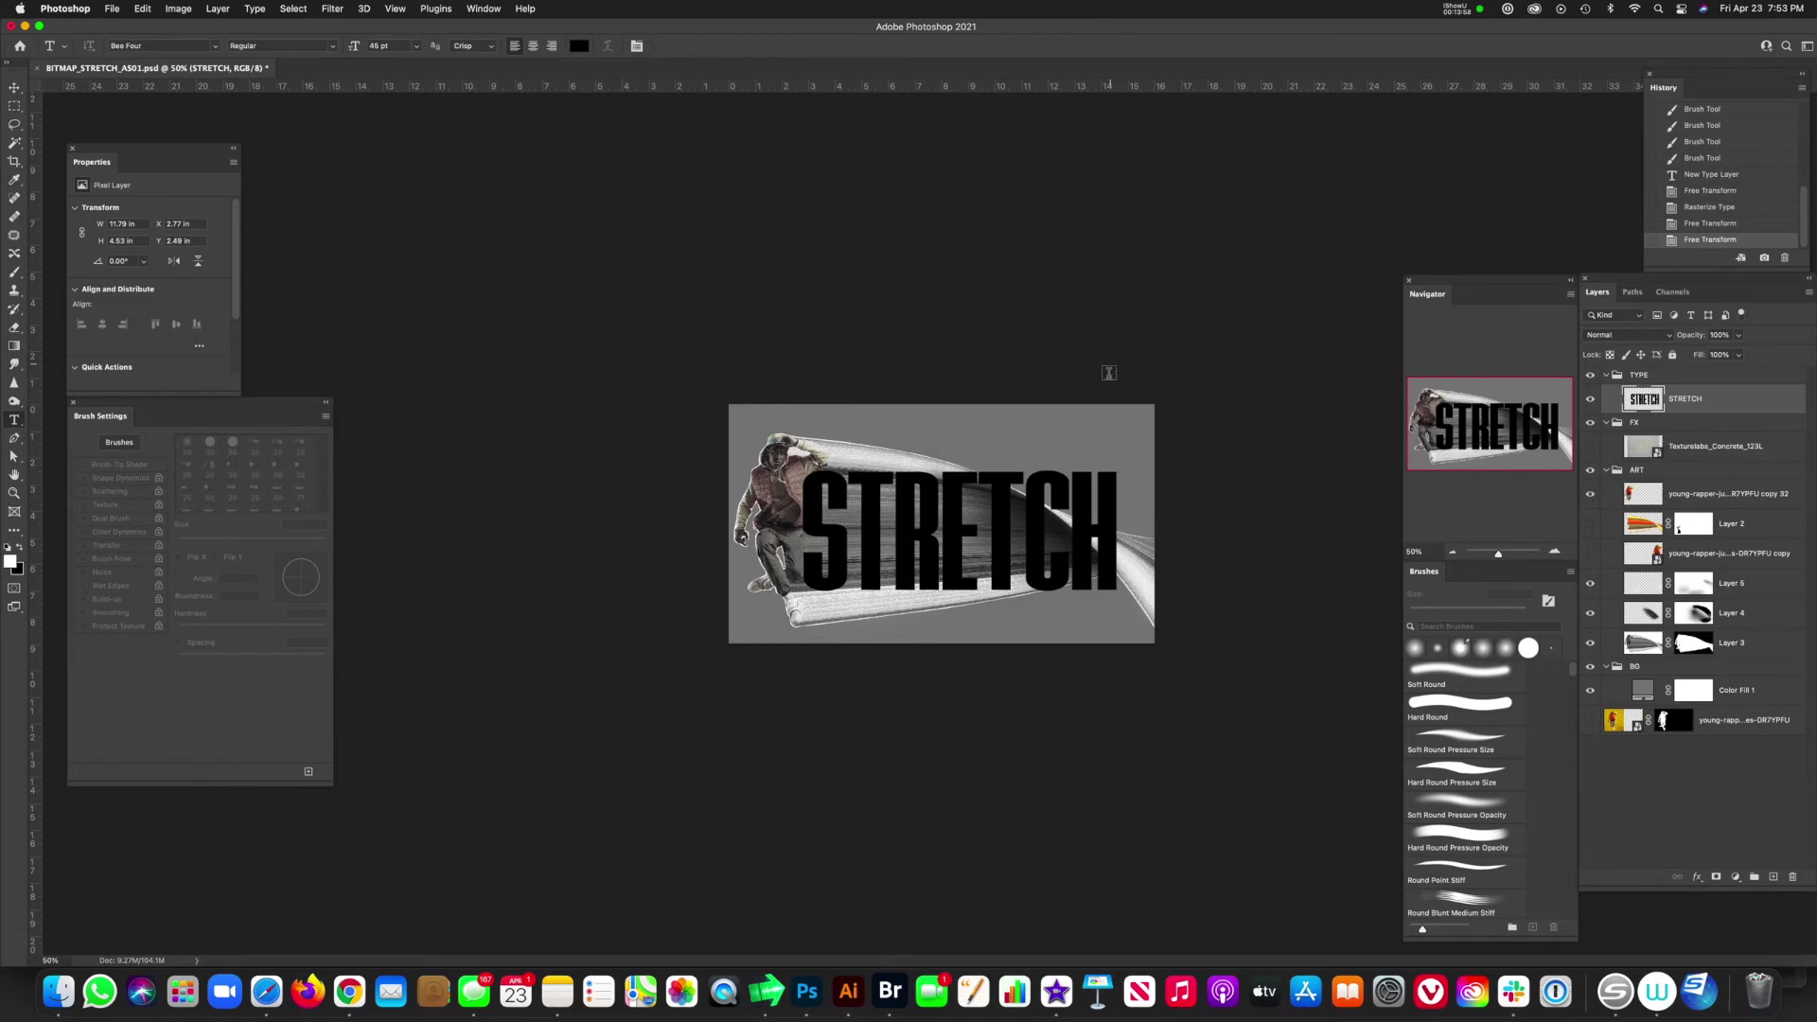
- Warp the STRETCH lettering so its upper and lower edges follow the ribbon's curve and narrow toward the twist
key(ctrl+t)
right_click(1030, 537)
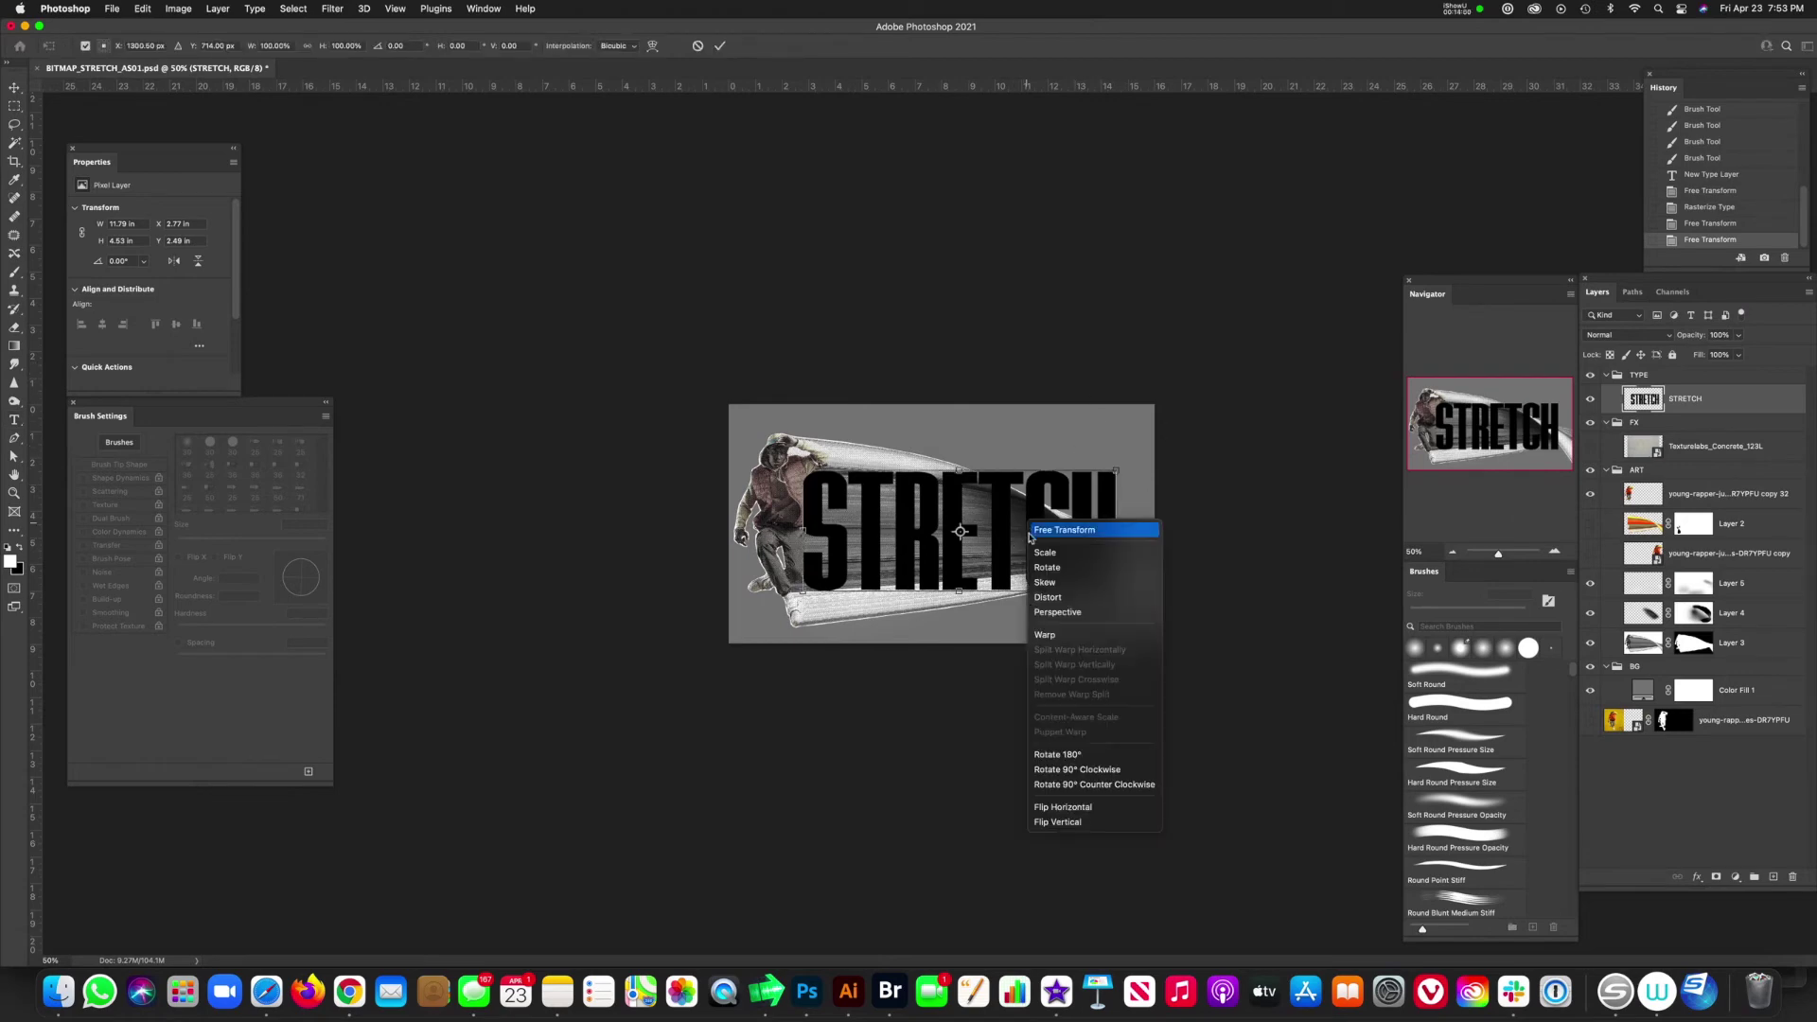
click(1045, 634)
drag(1117, 471, 1150, 614)
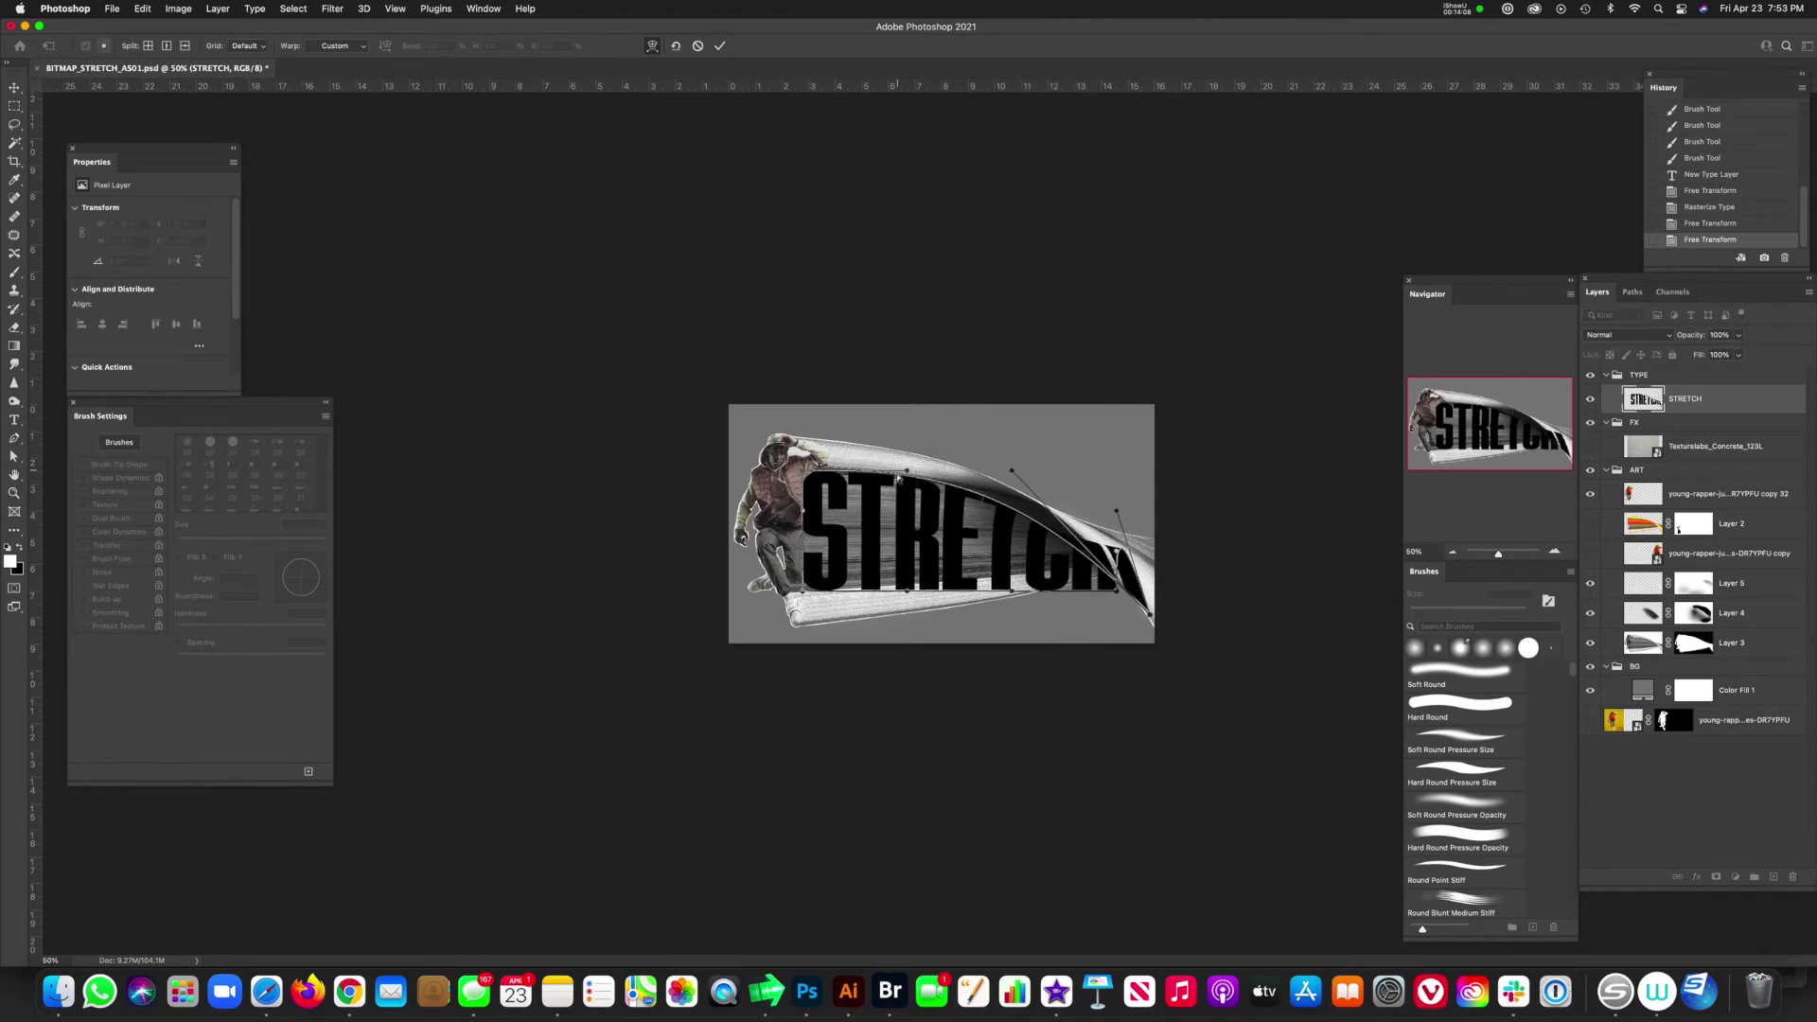
drag(911, 472, 911, 461)
drag(1019, 479, 1059, 526)
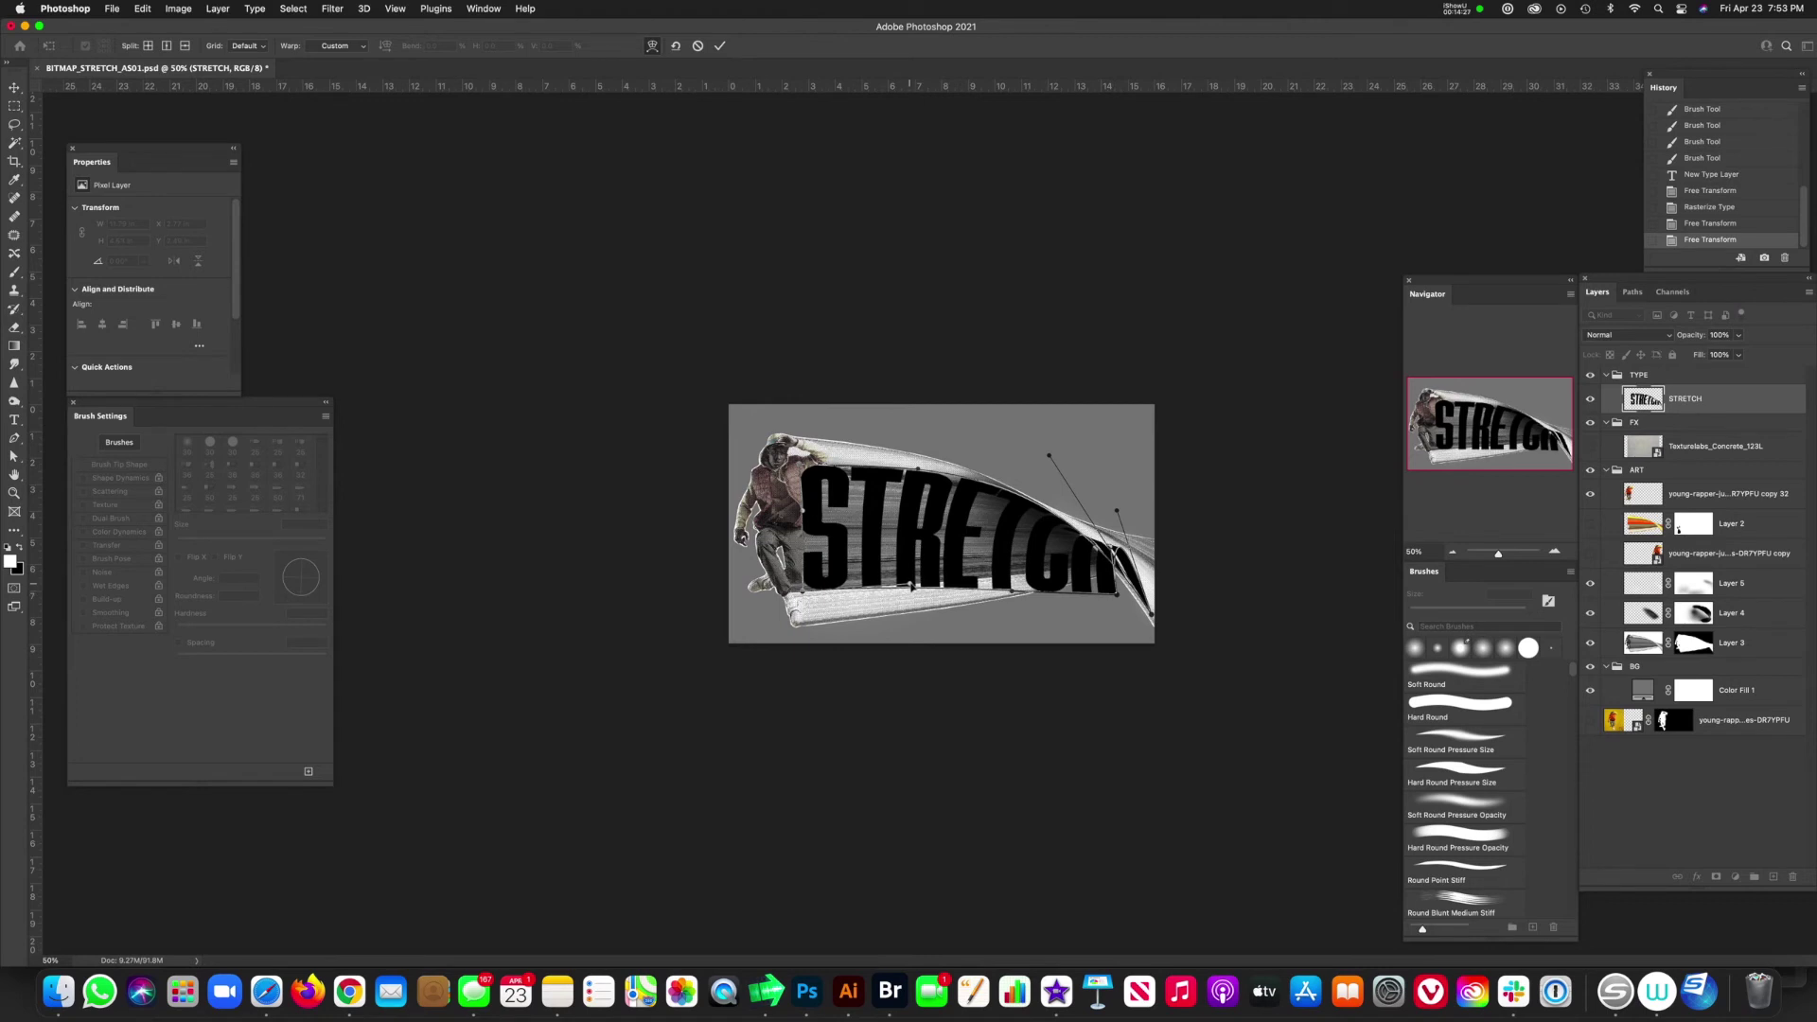
drag(1014, 593, 1126, 578)
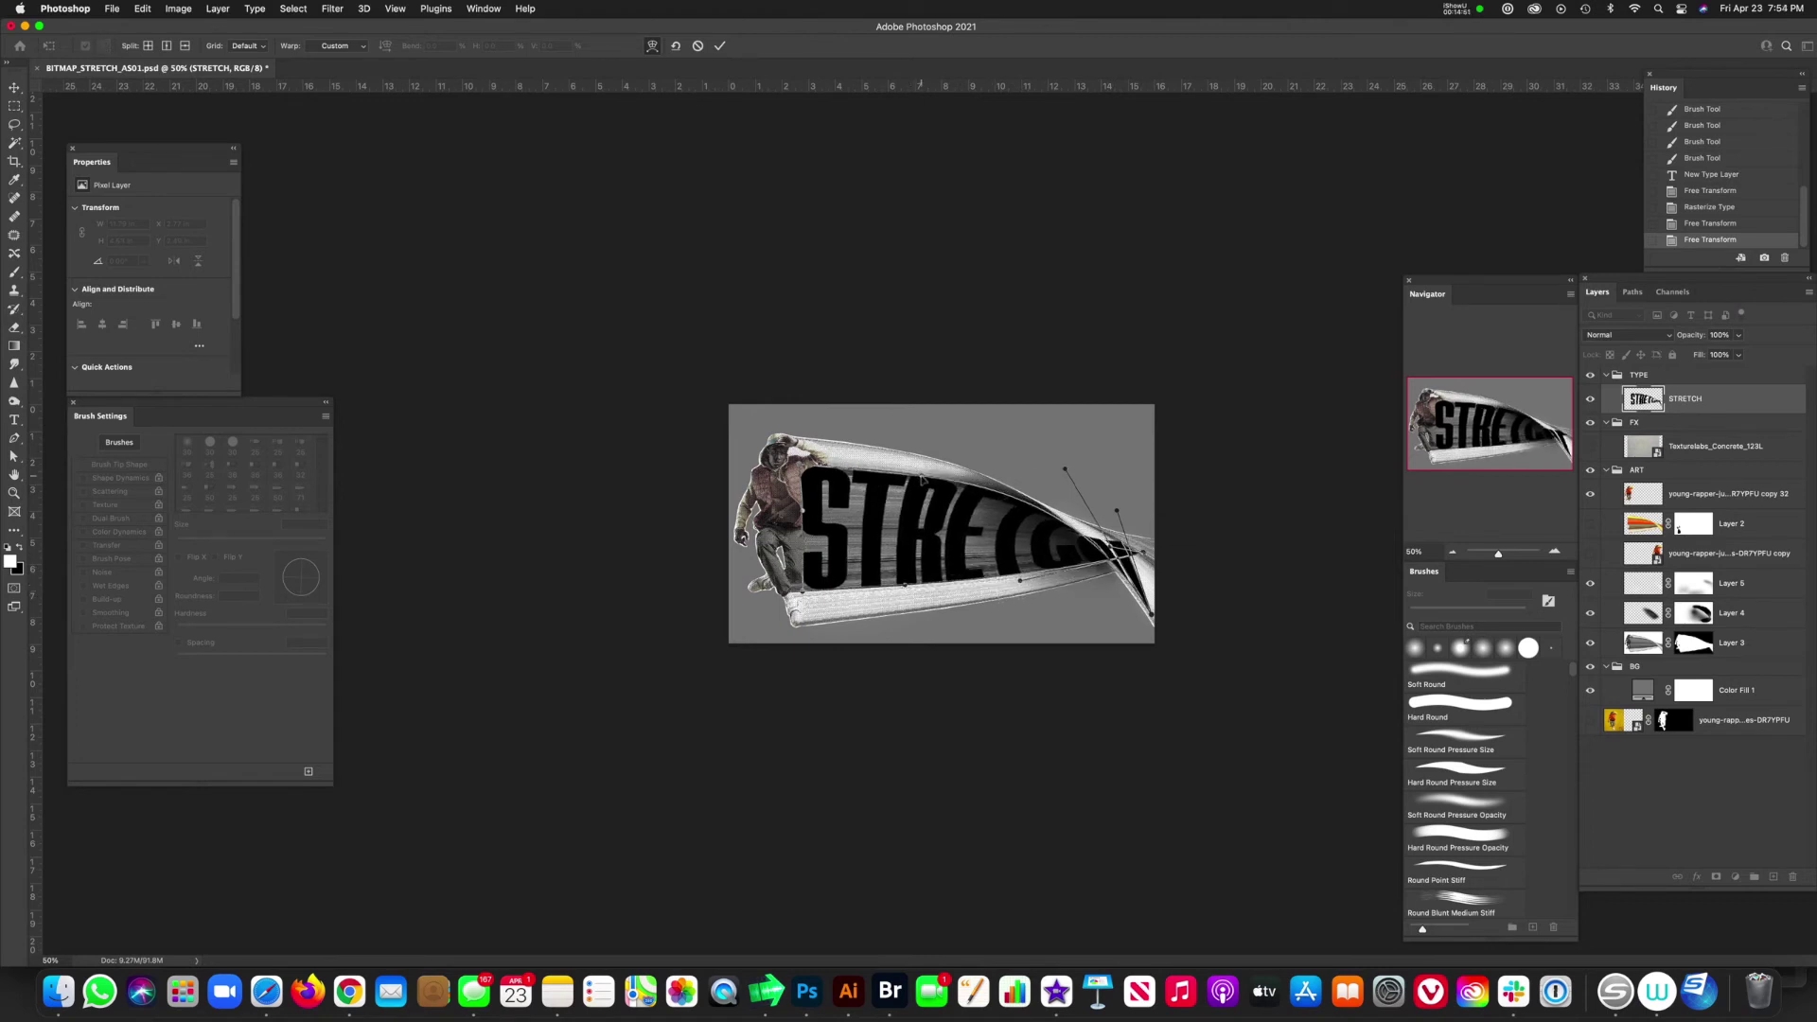
key(Return)
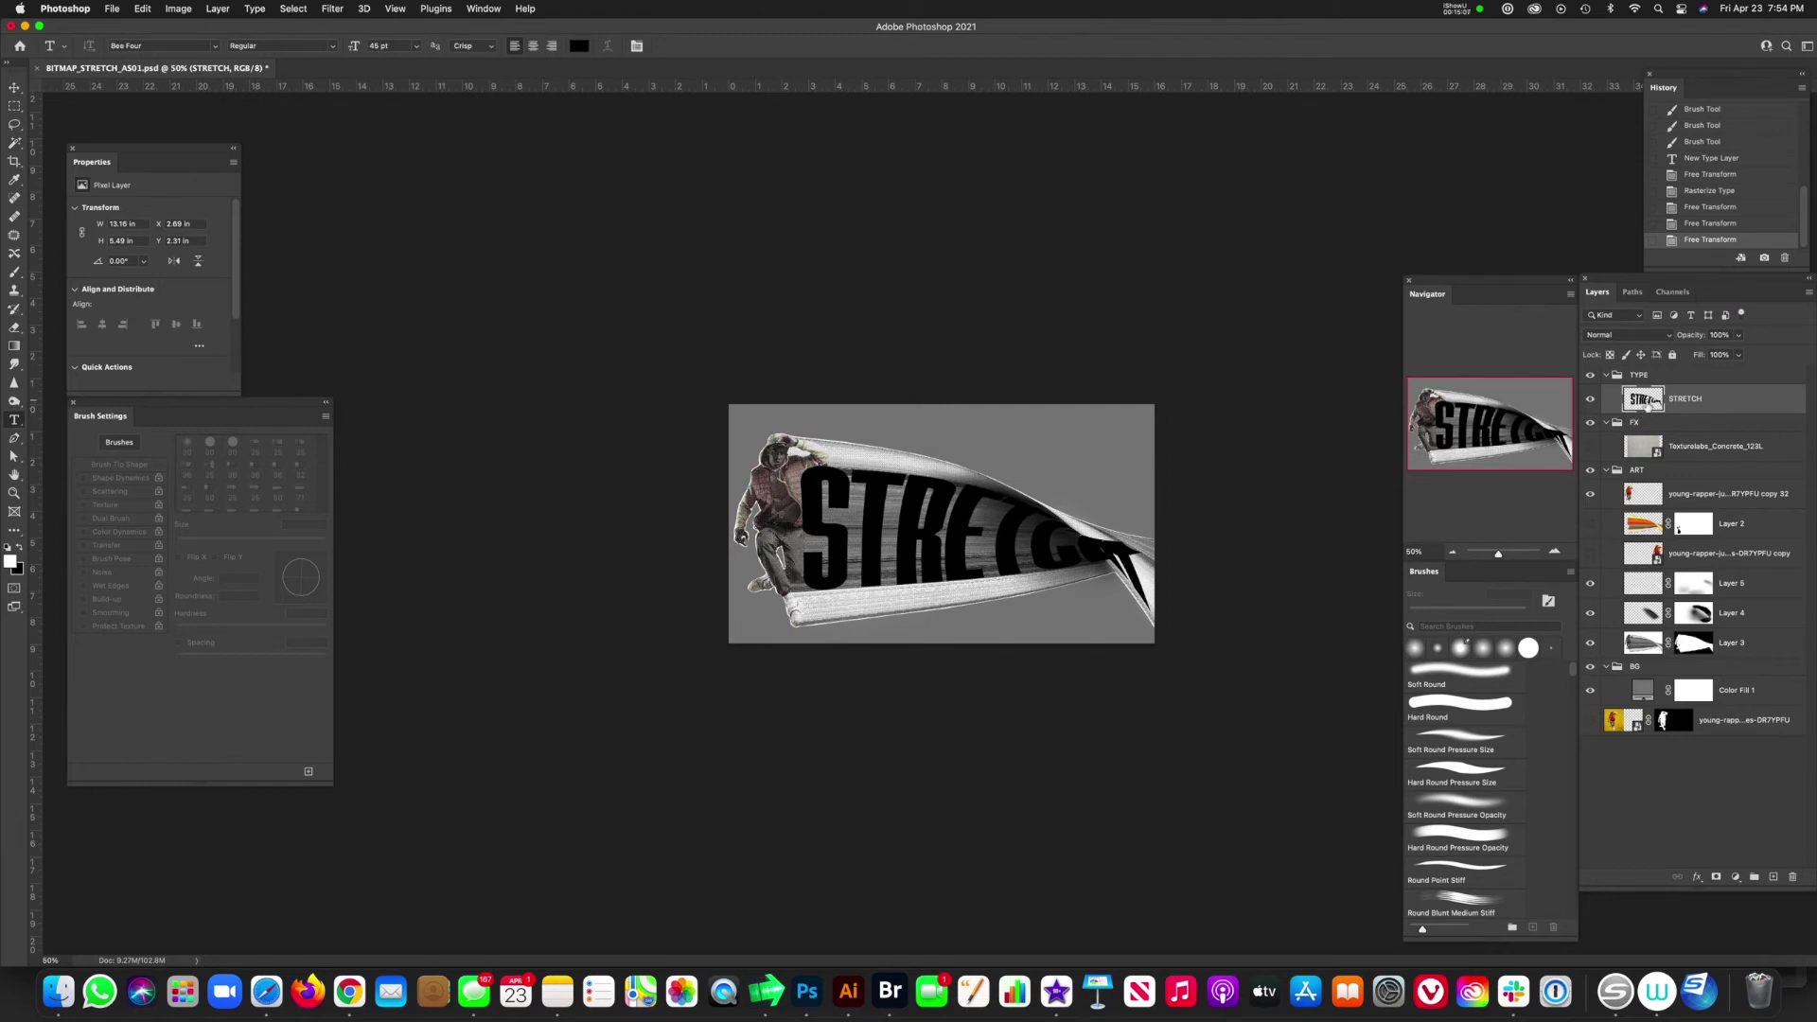
- Add a layer mask to the STRETCH layer and fill the man's outline selection with black so the letters sit behind him
click(1716, 879)
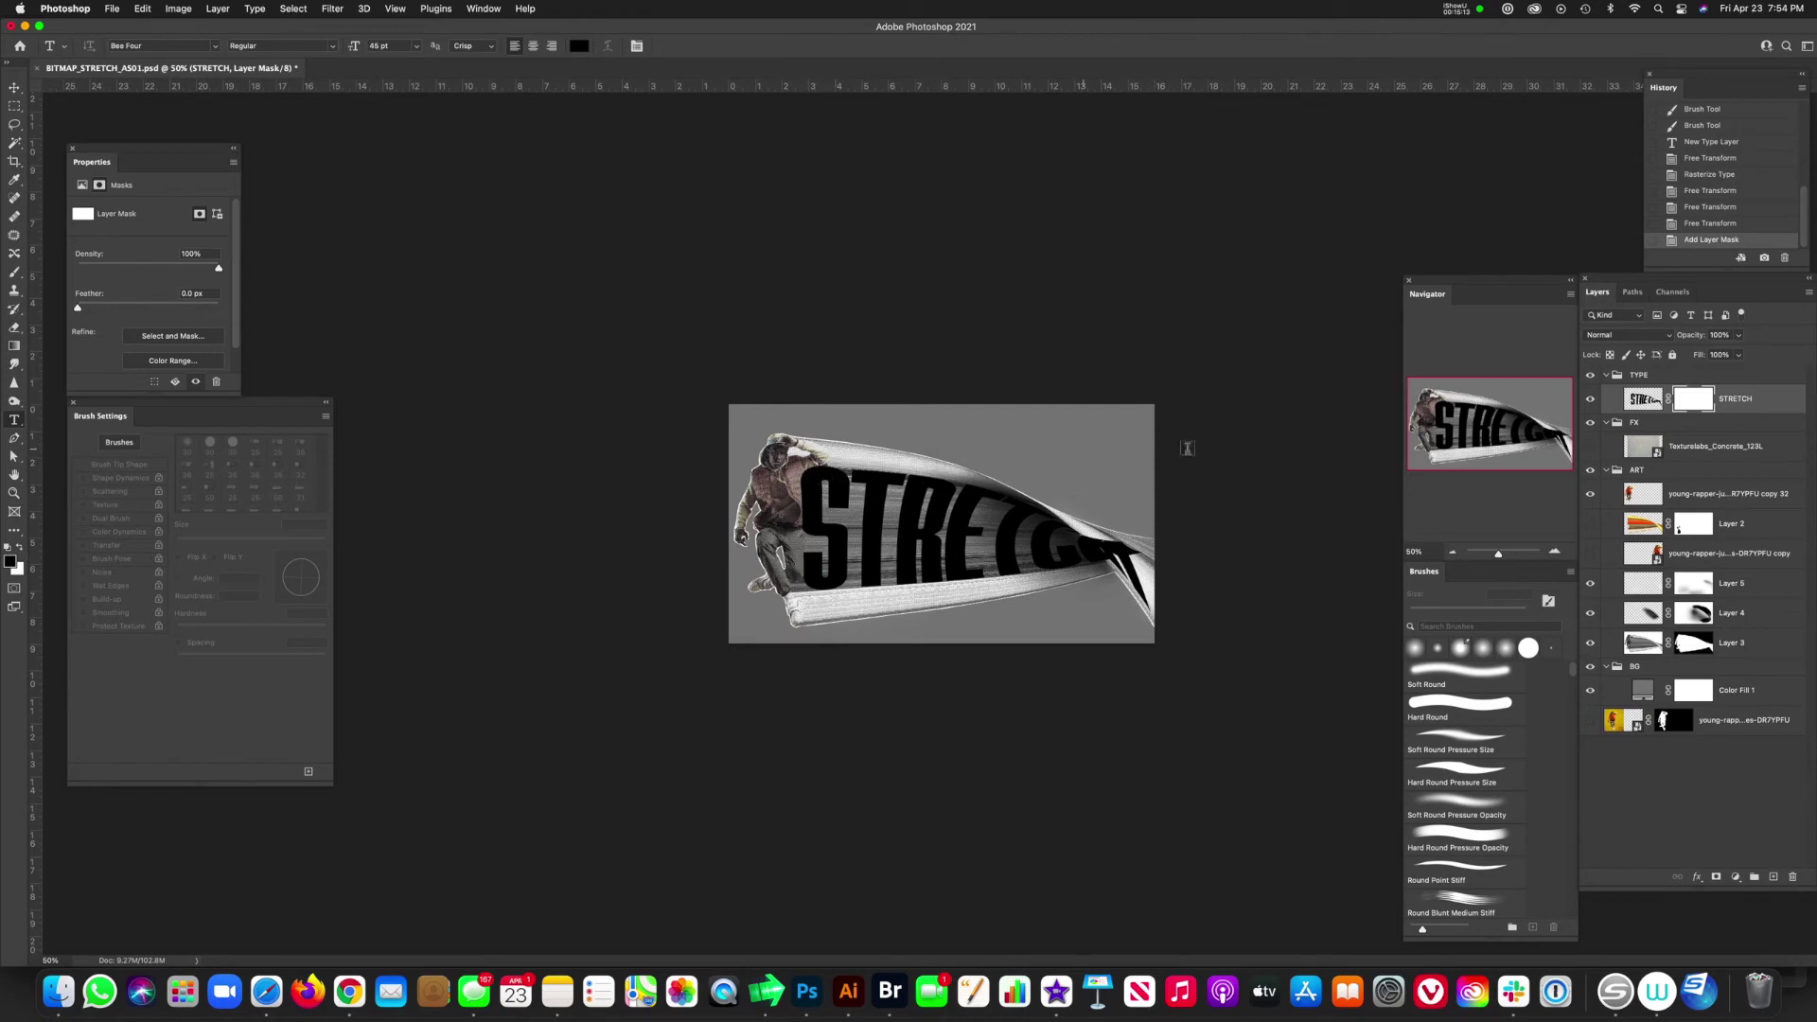
click(1635, 501)
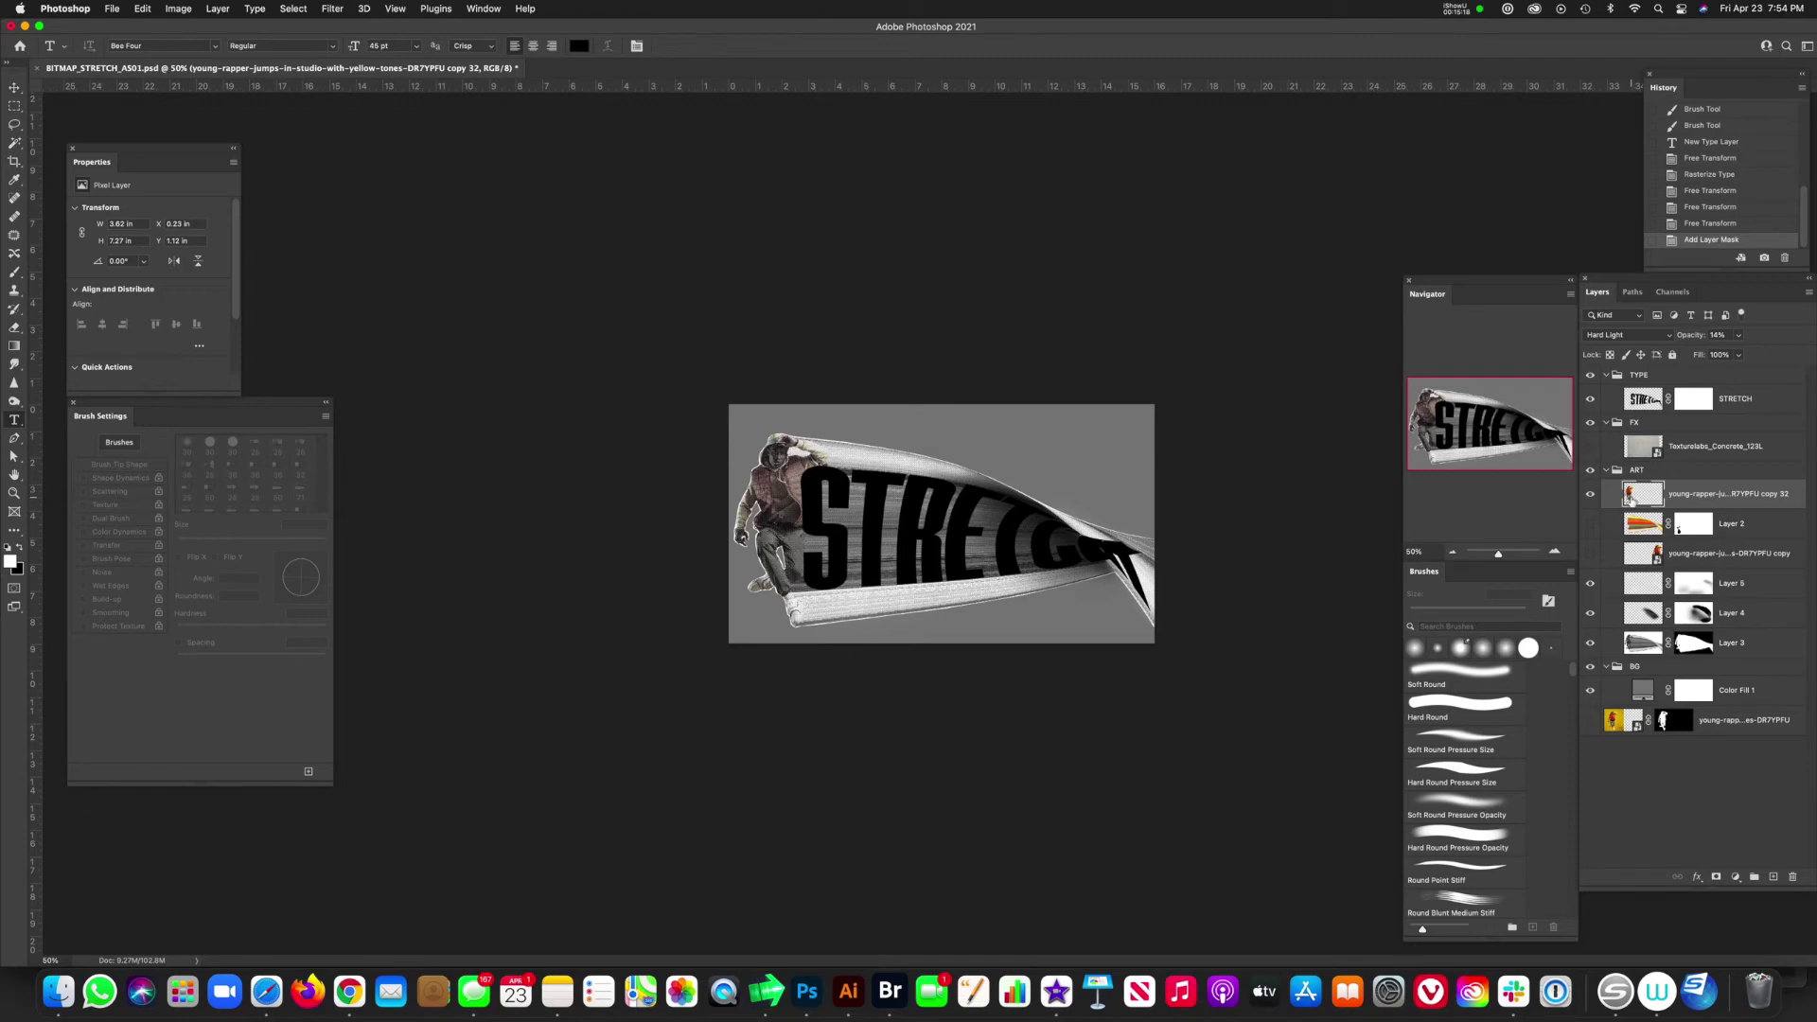
super+click(1633, 507)
click(1693, 386)
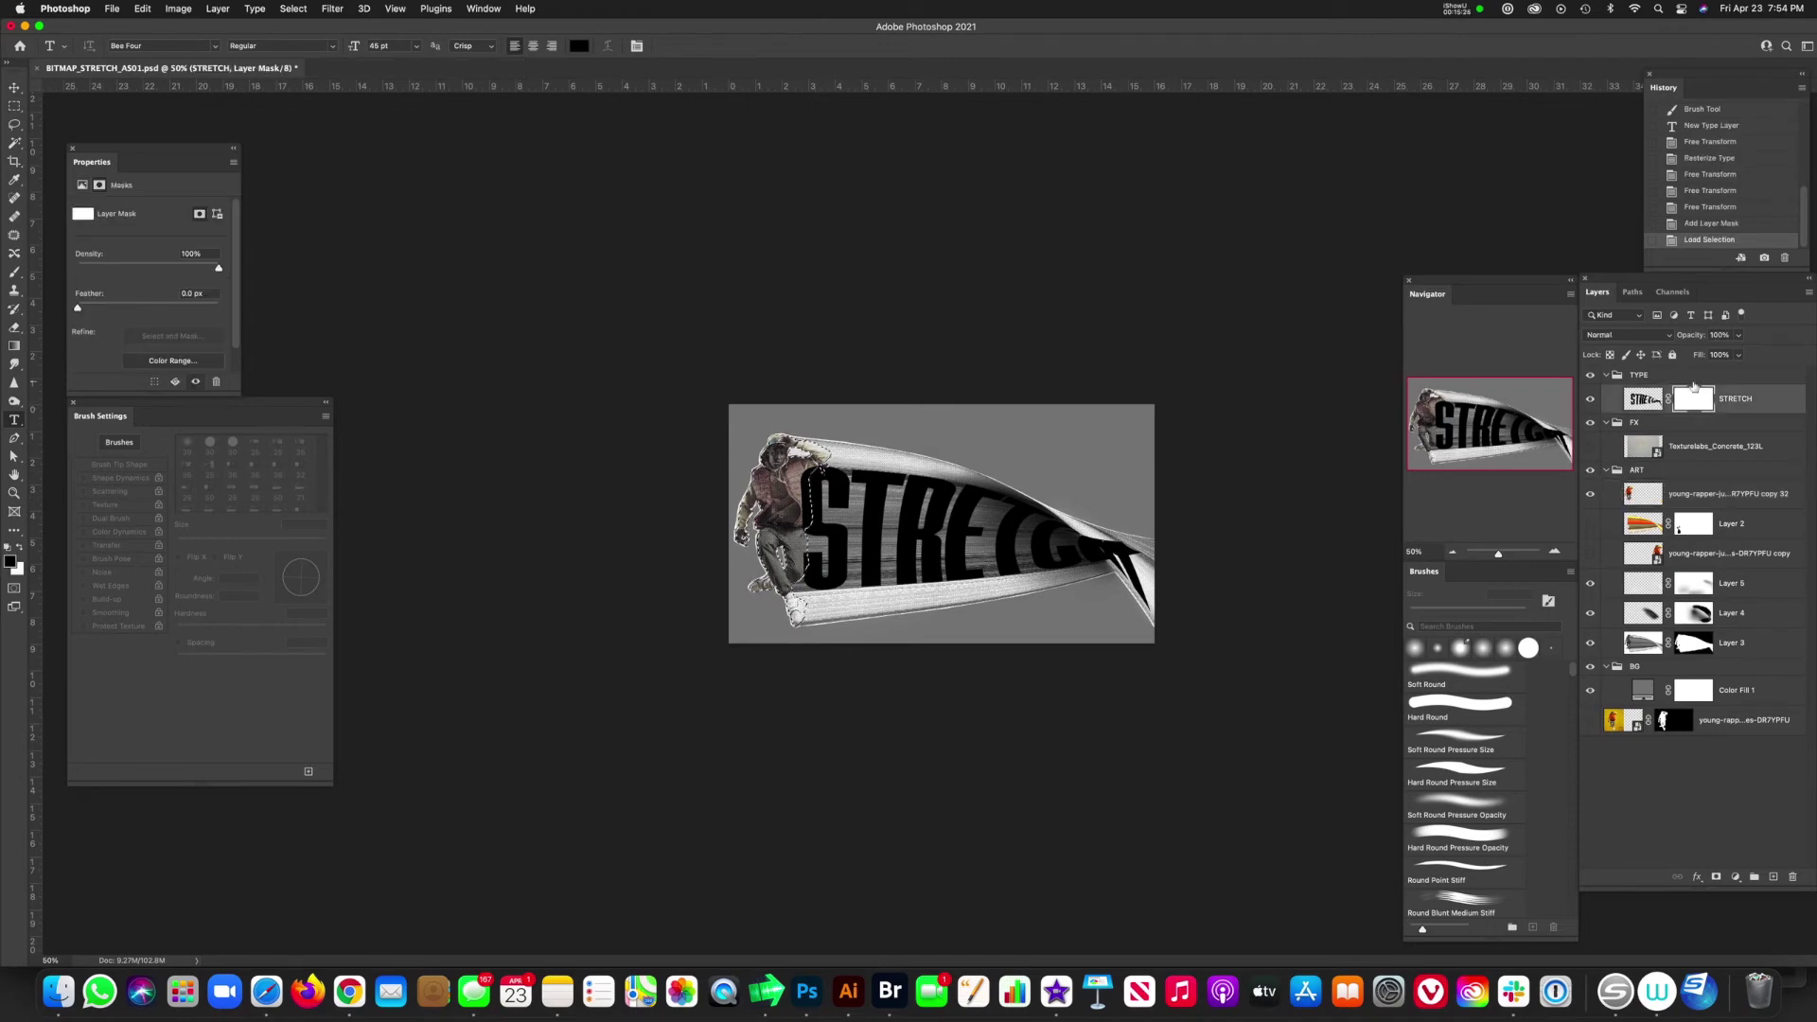
key(alt+BackSpace)
key(x)
key(super+BackSpace)
key(super+d)
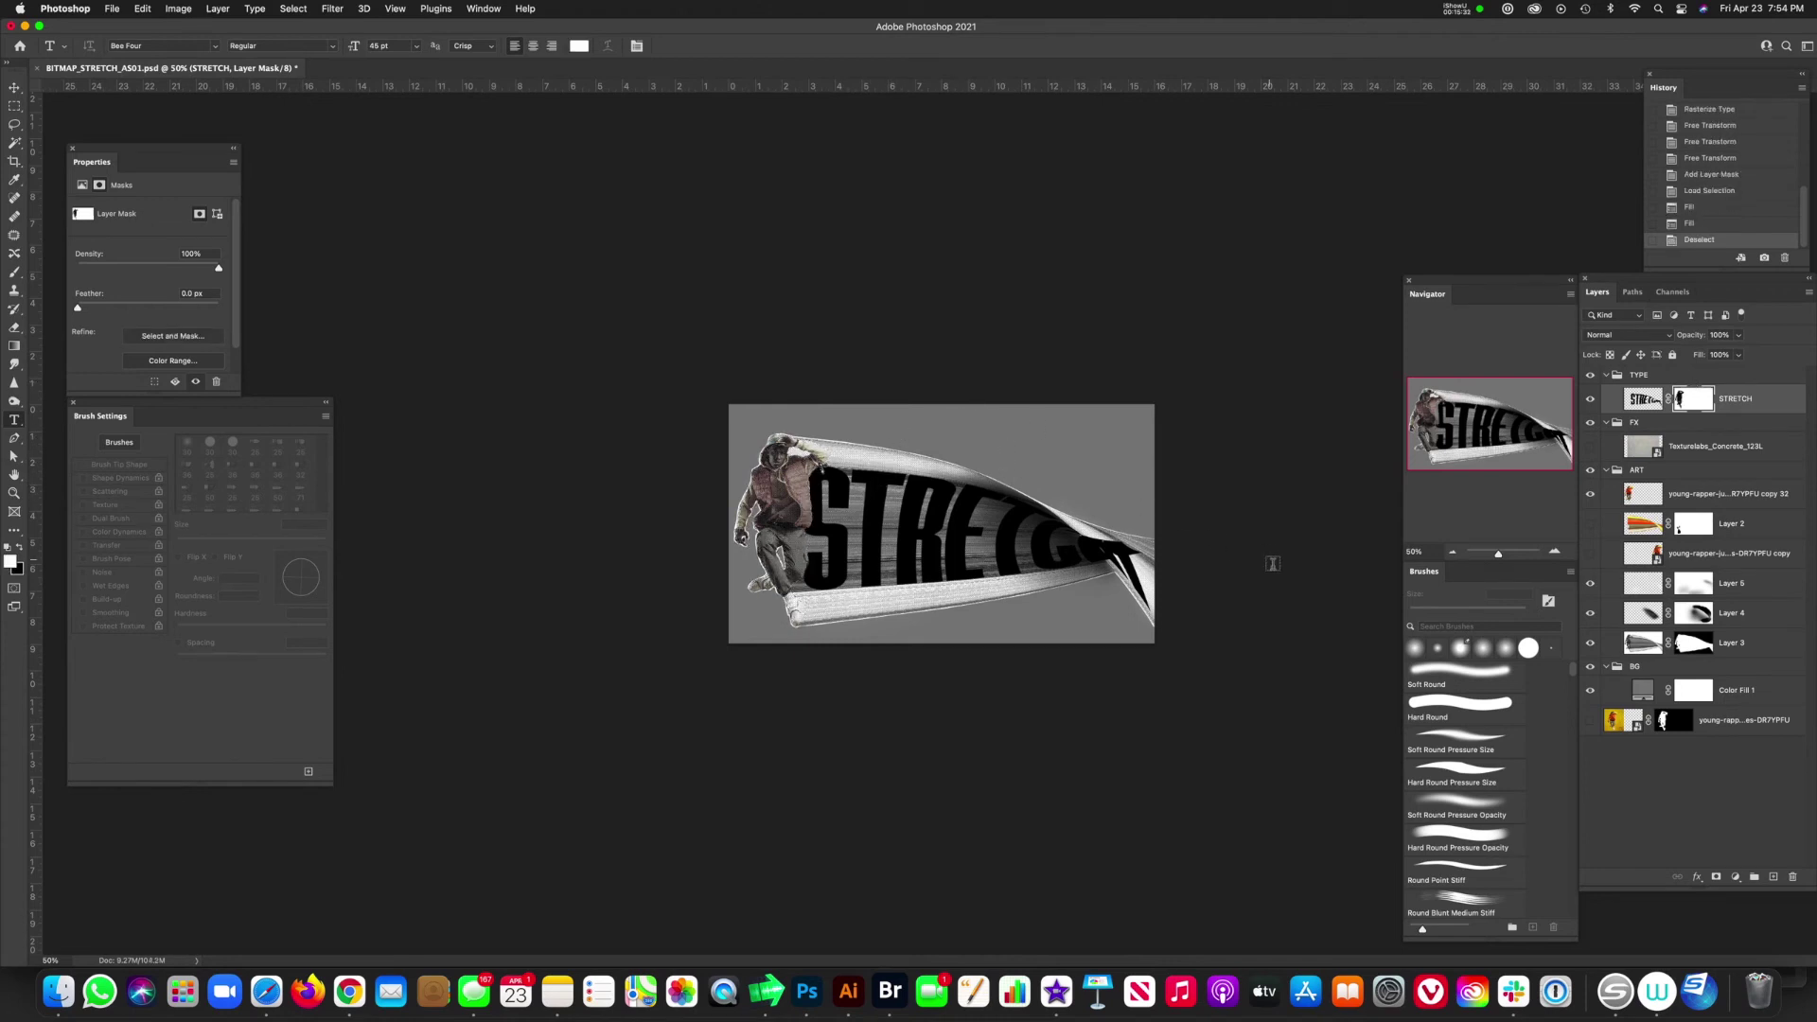
- Trace the folded end of the ribbon with the Pen tool and fill that area black on the STRETCH mask
key(super+plus)
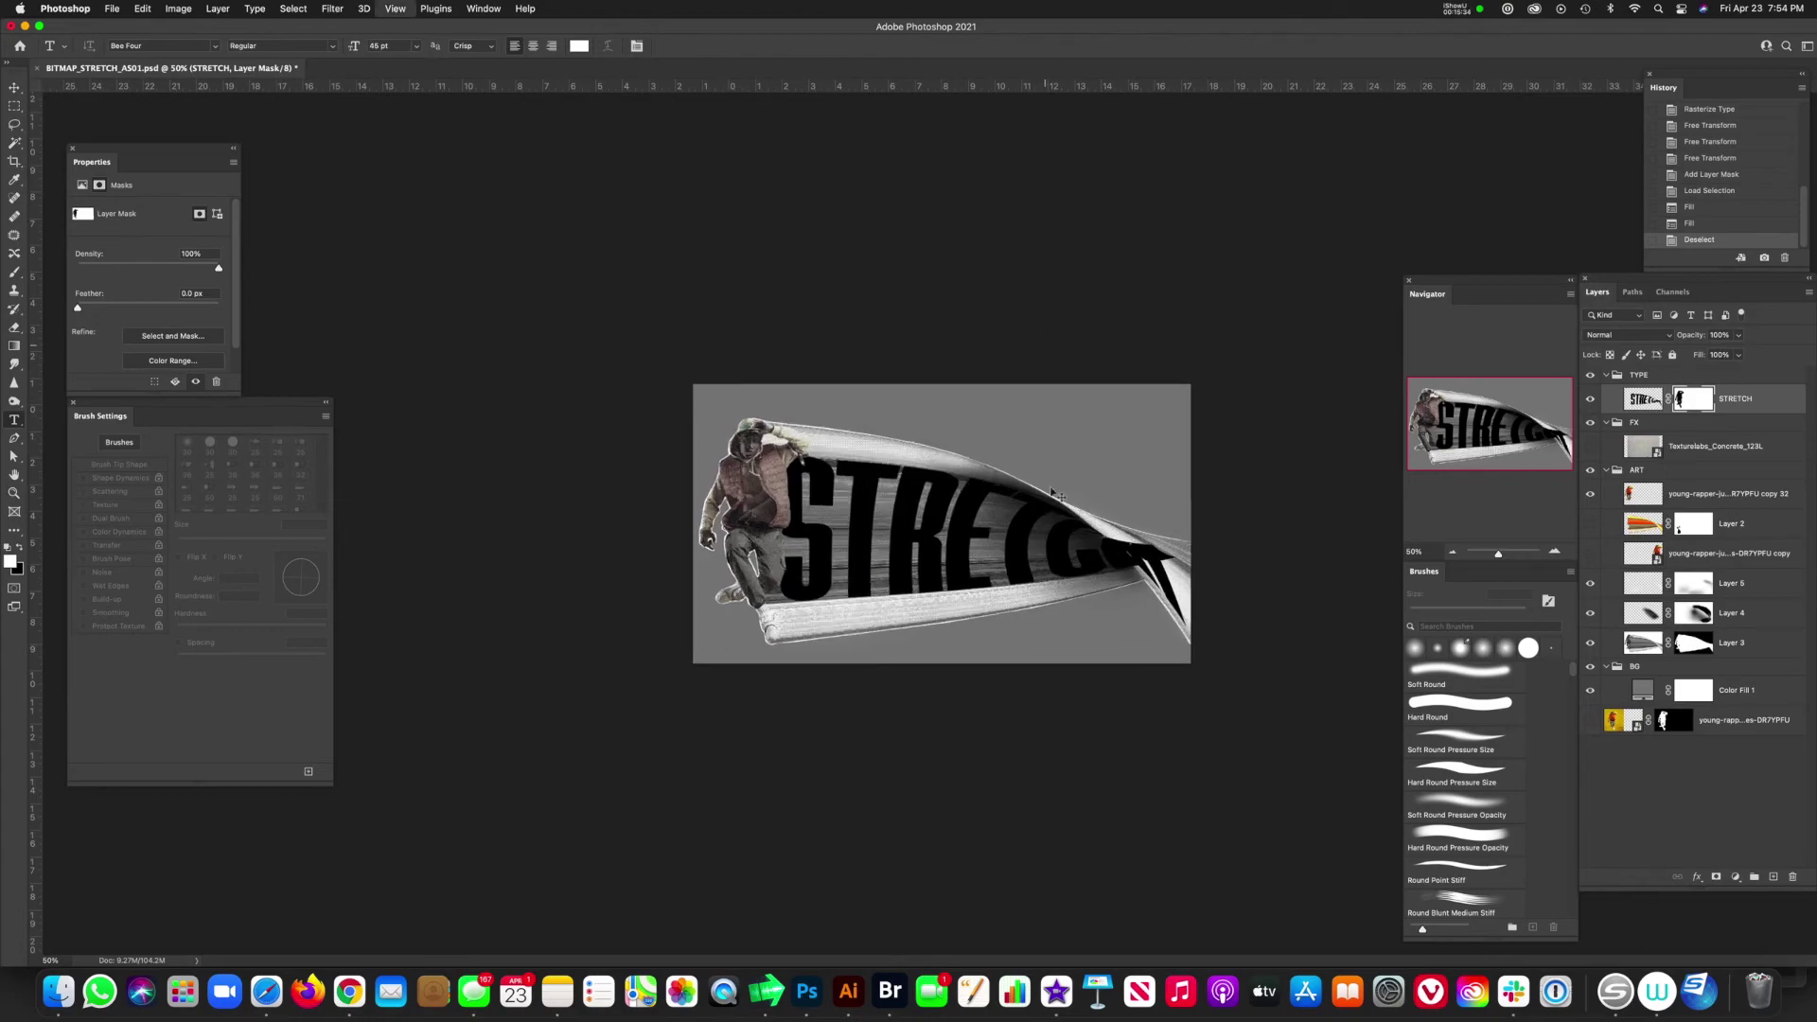
scroll(1053, 491, up, 5)
key(p)
click(809, 483)
click(1000, 682)
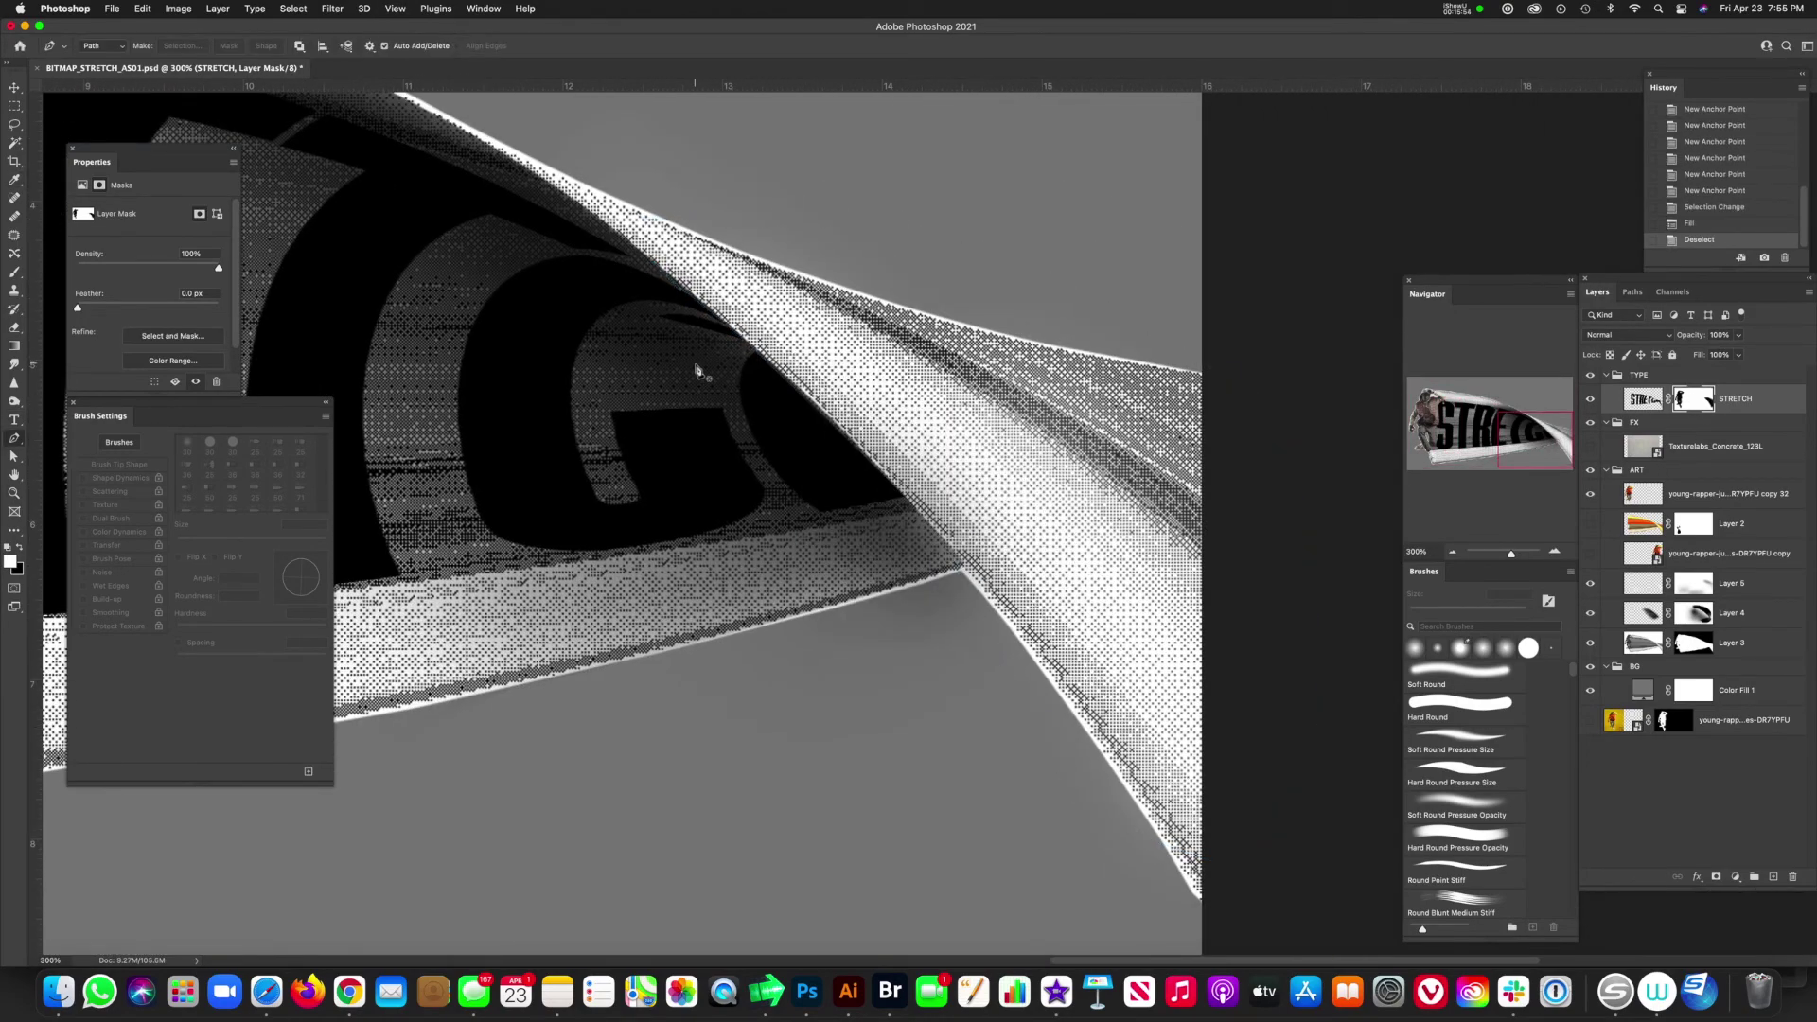
key(super+minus)
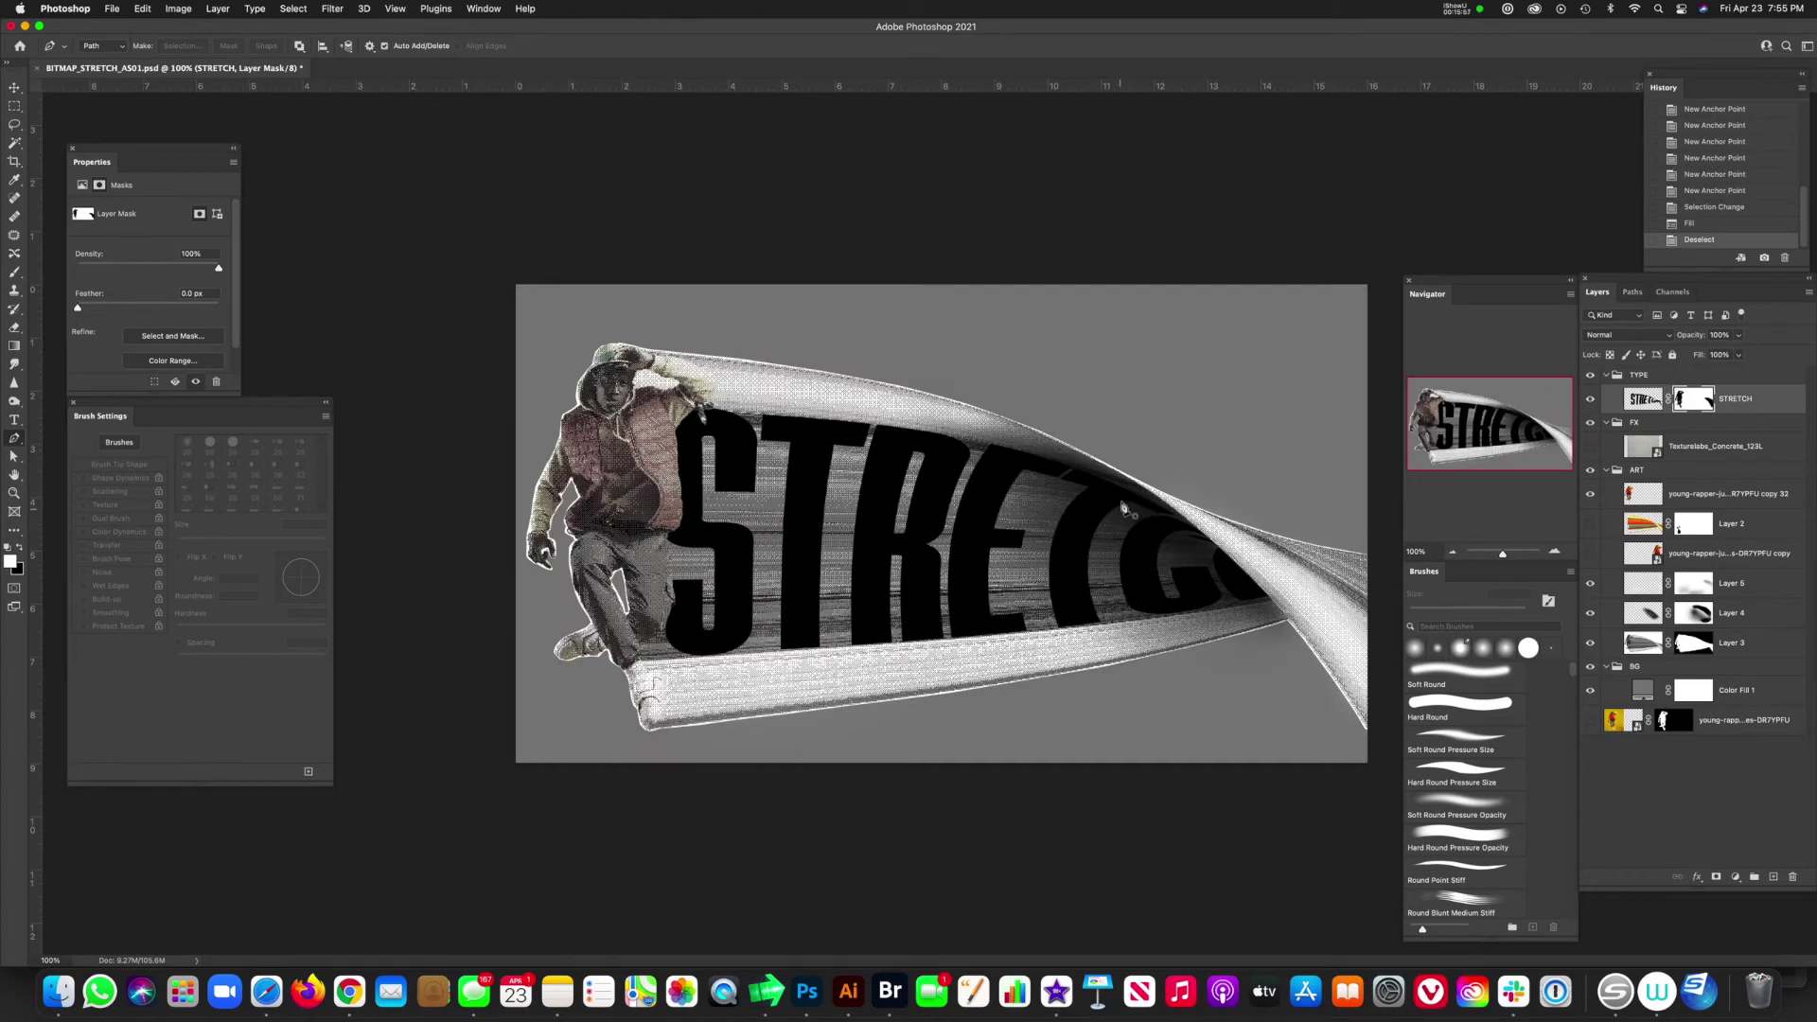
- Warp the STRETCH lettering again, pulling its far end up and down to refine the fit within the ribbon
click(1644, 398)
key(super+t)
right_click(1100, 504)
click(1114, 609)
drag(1358, 407, 1351, 338)
drag(1359, 698, 1354, 733)
key(Return)
- Mask out the lettering that still overlaps the ribbon's twist, using another Pen selection on the STRETCH mask
click(1693, 401)
key(p)
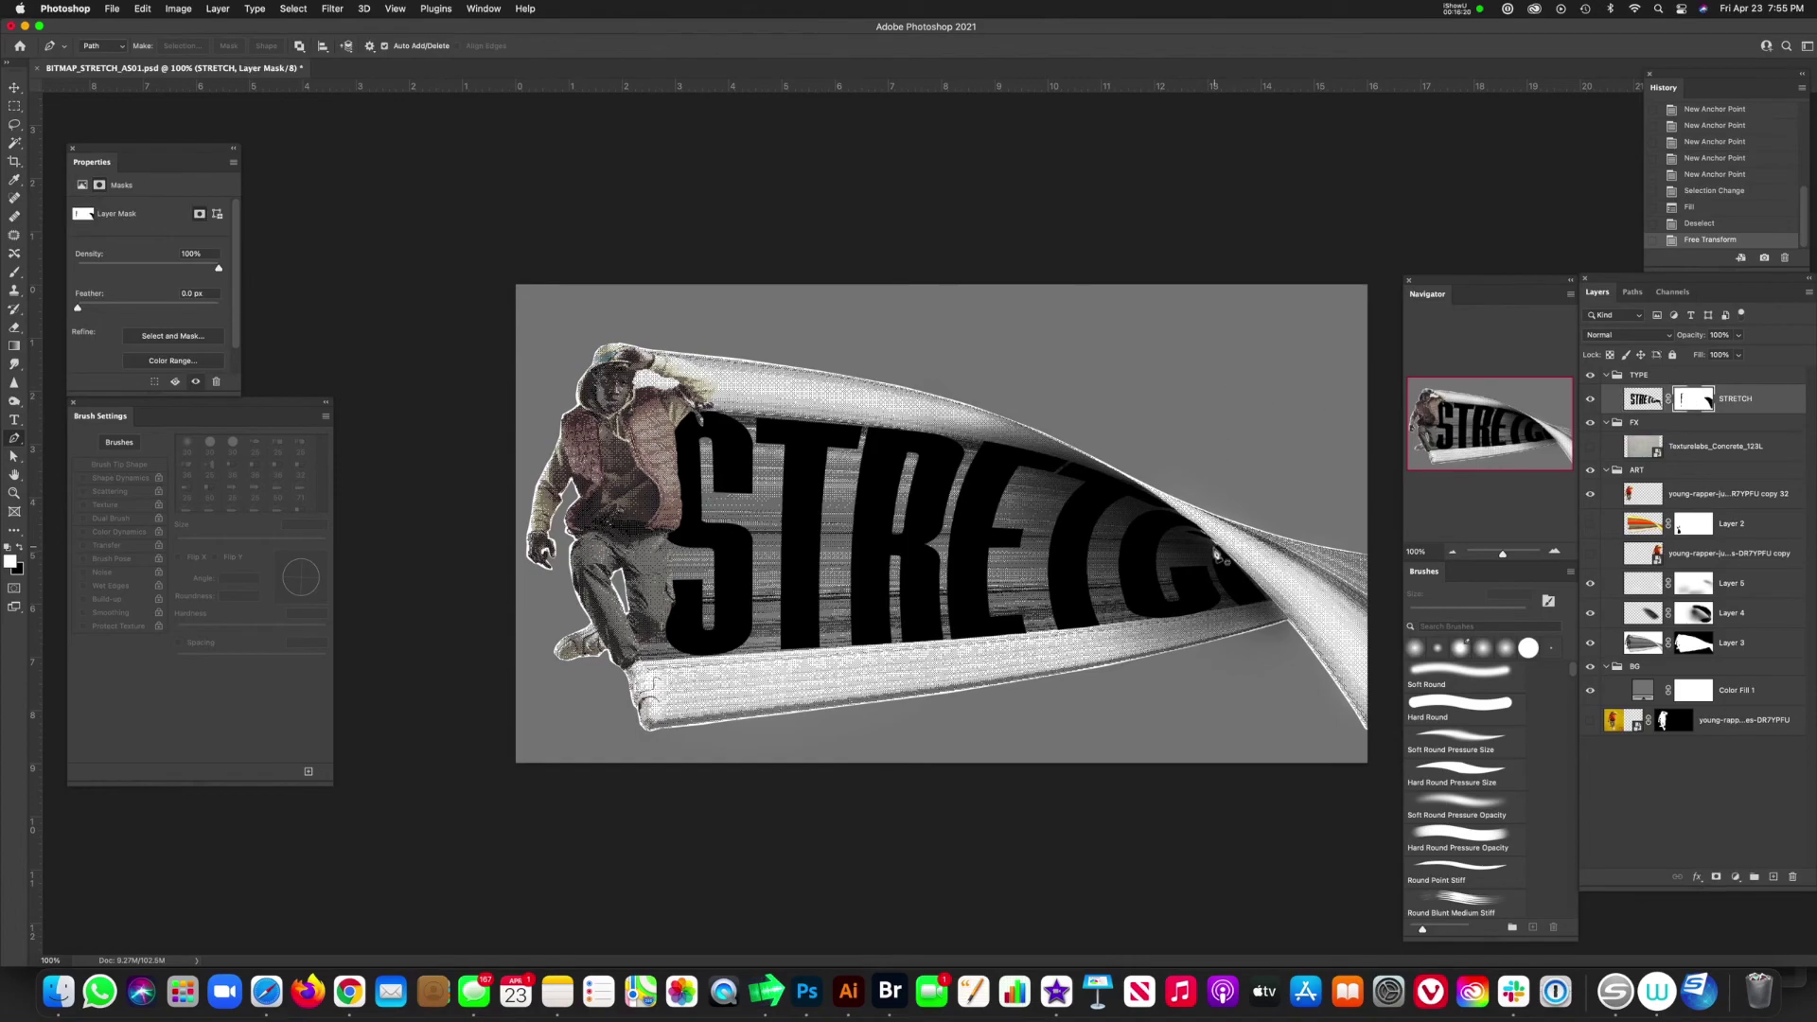
scroll(1240, 586, up, 3)
drag(923, 489, 947, 518)
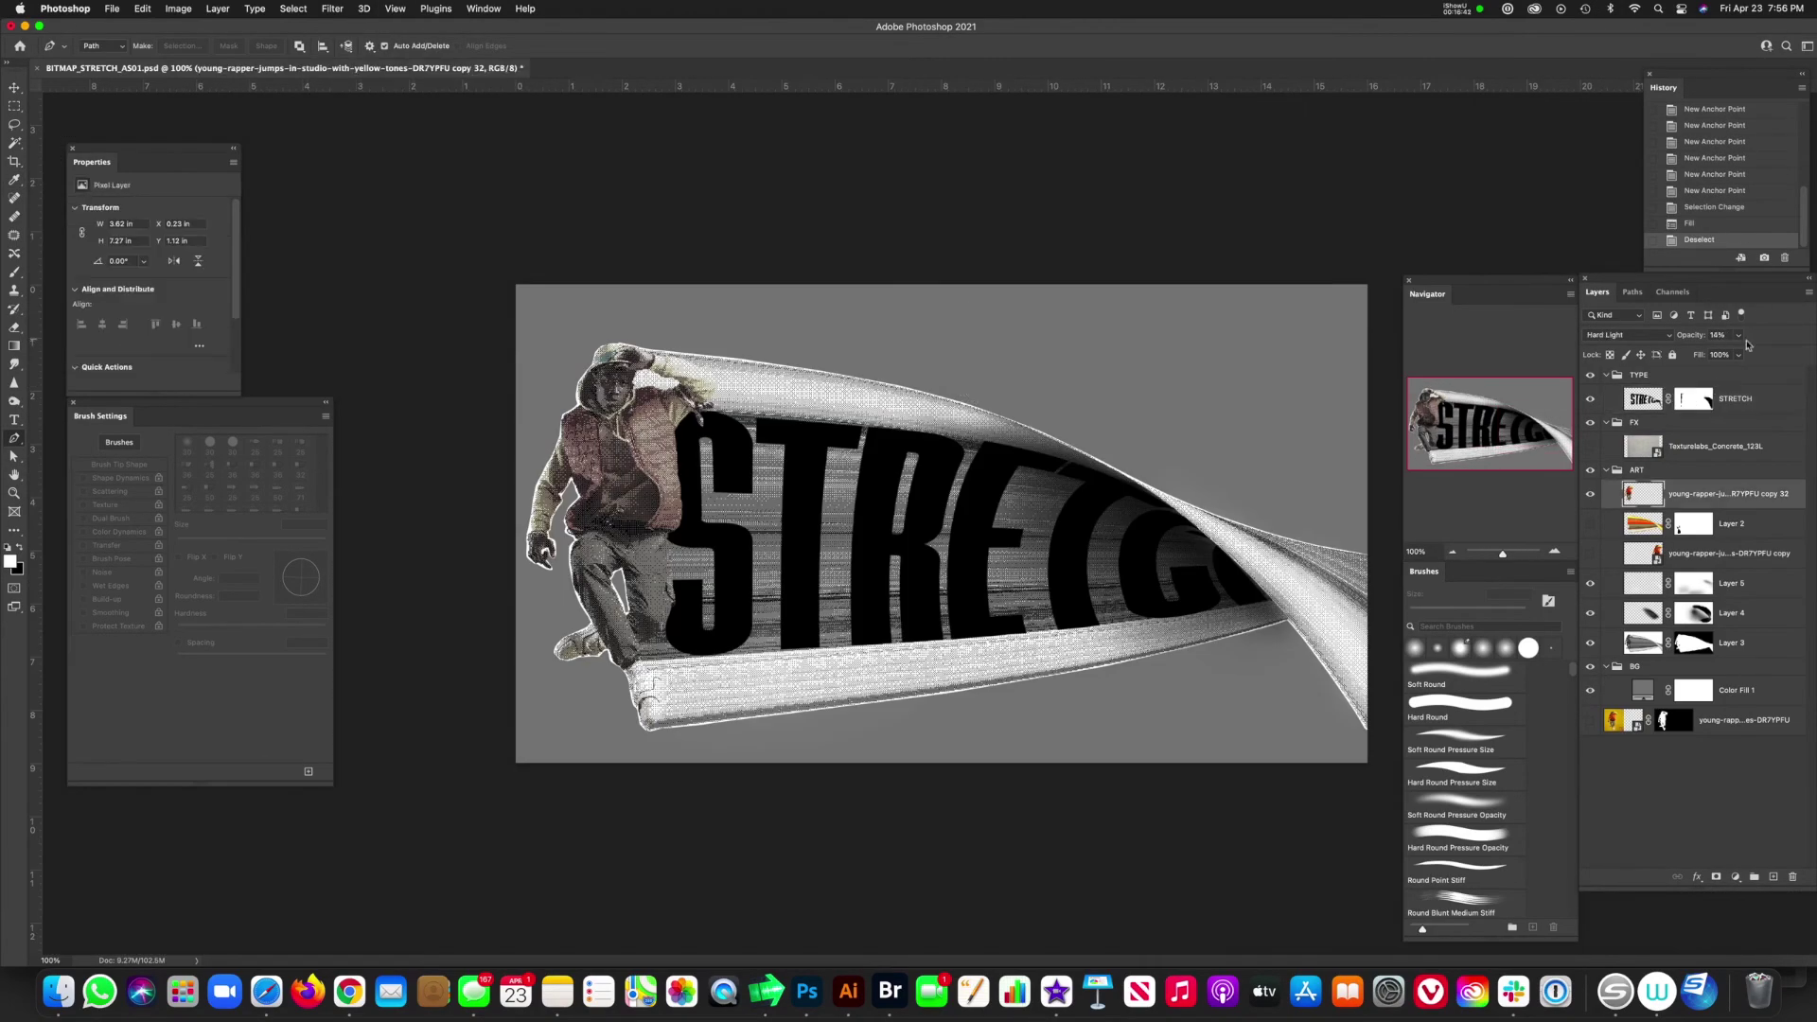
- Raise the man's Hard Light colour layer to full opacity and set the STRETCH layer's blend mode to Overlay
drag(1739, 336, 1814, 357)
click(1644, 400)
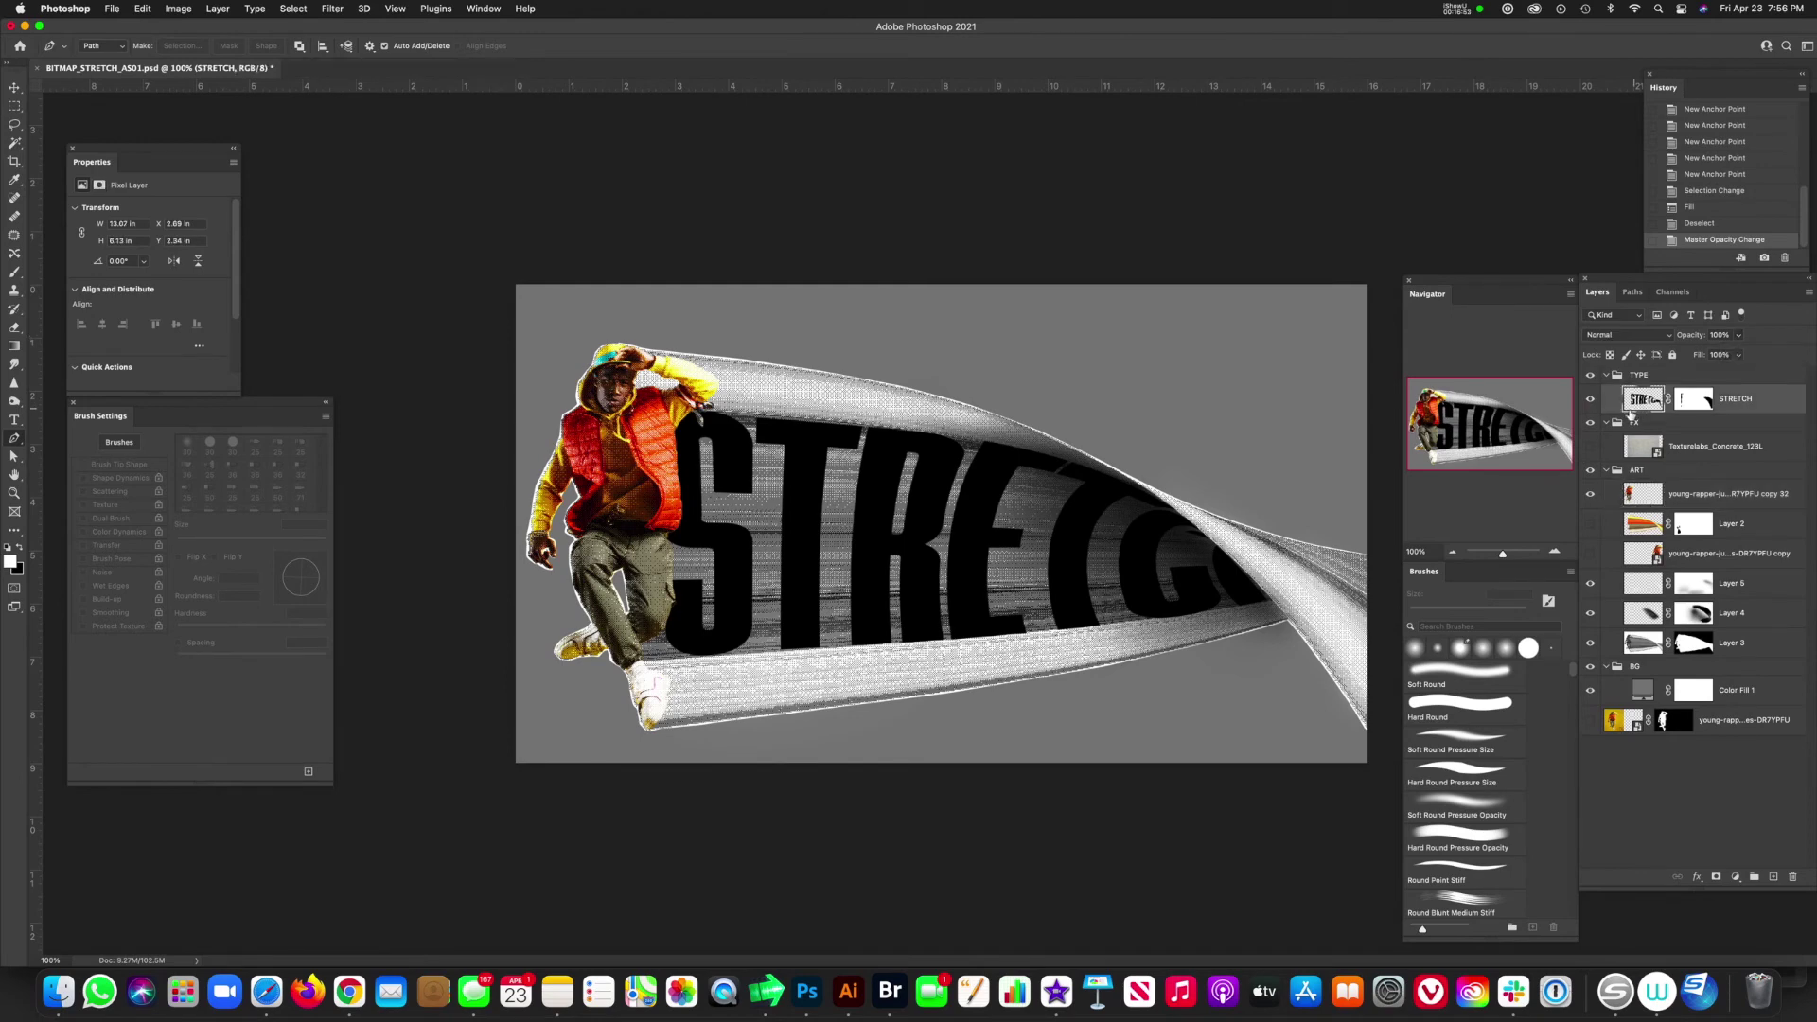
click(1640, 337)
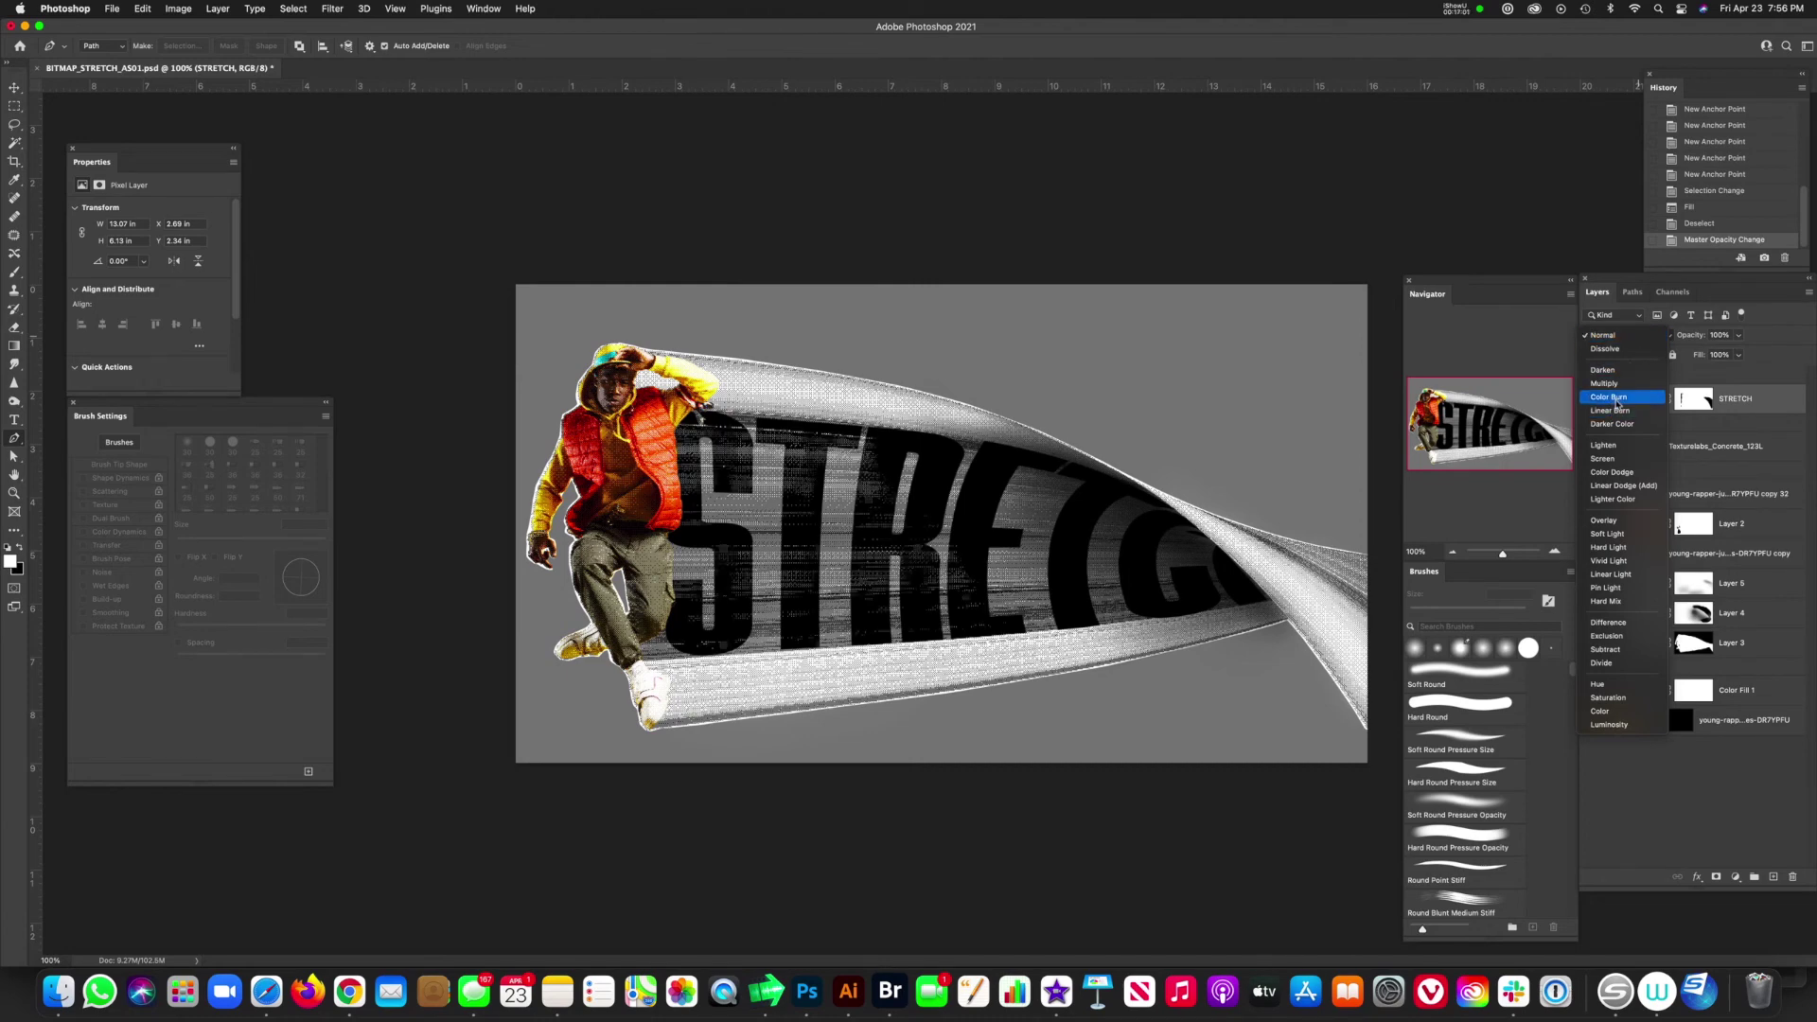
click(1605, 521)
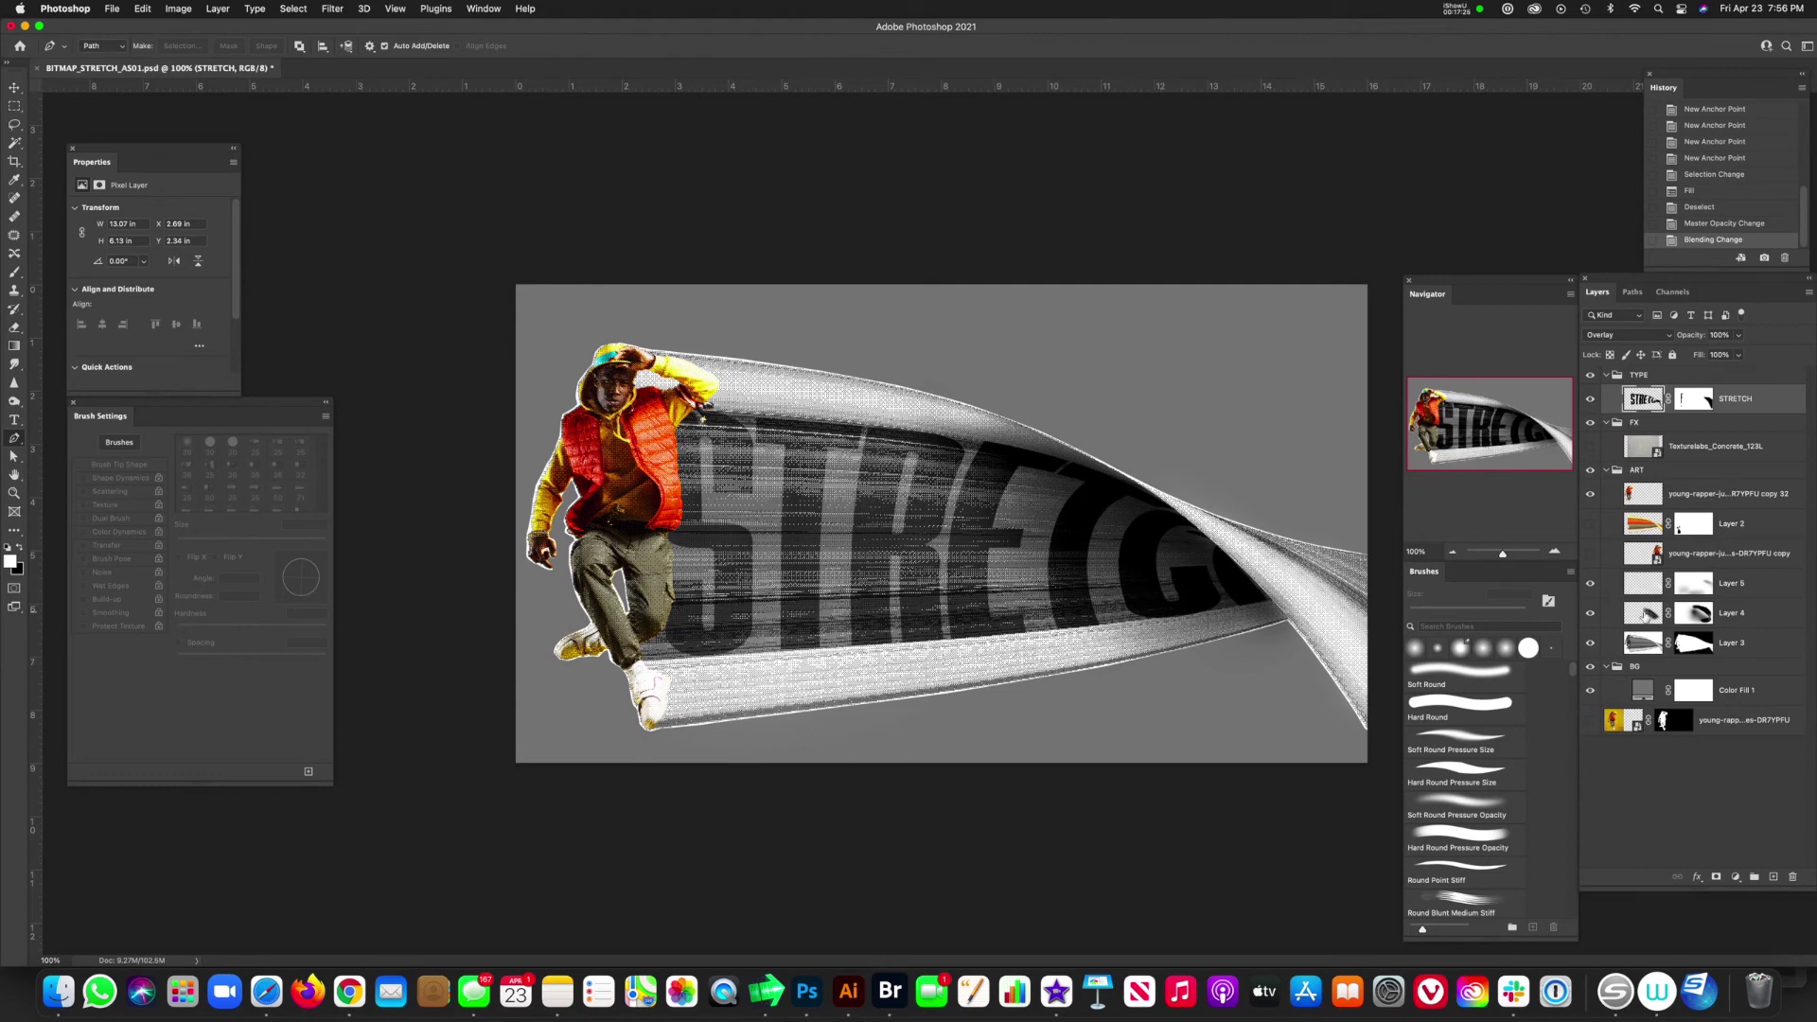
- Slightly reduce the opacity of the Layer 4 shadow on the ribbon
click(1645, 613)
click(1740, 337)
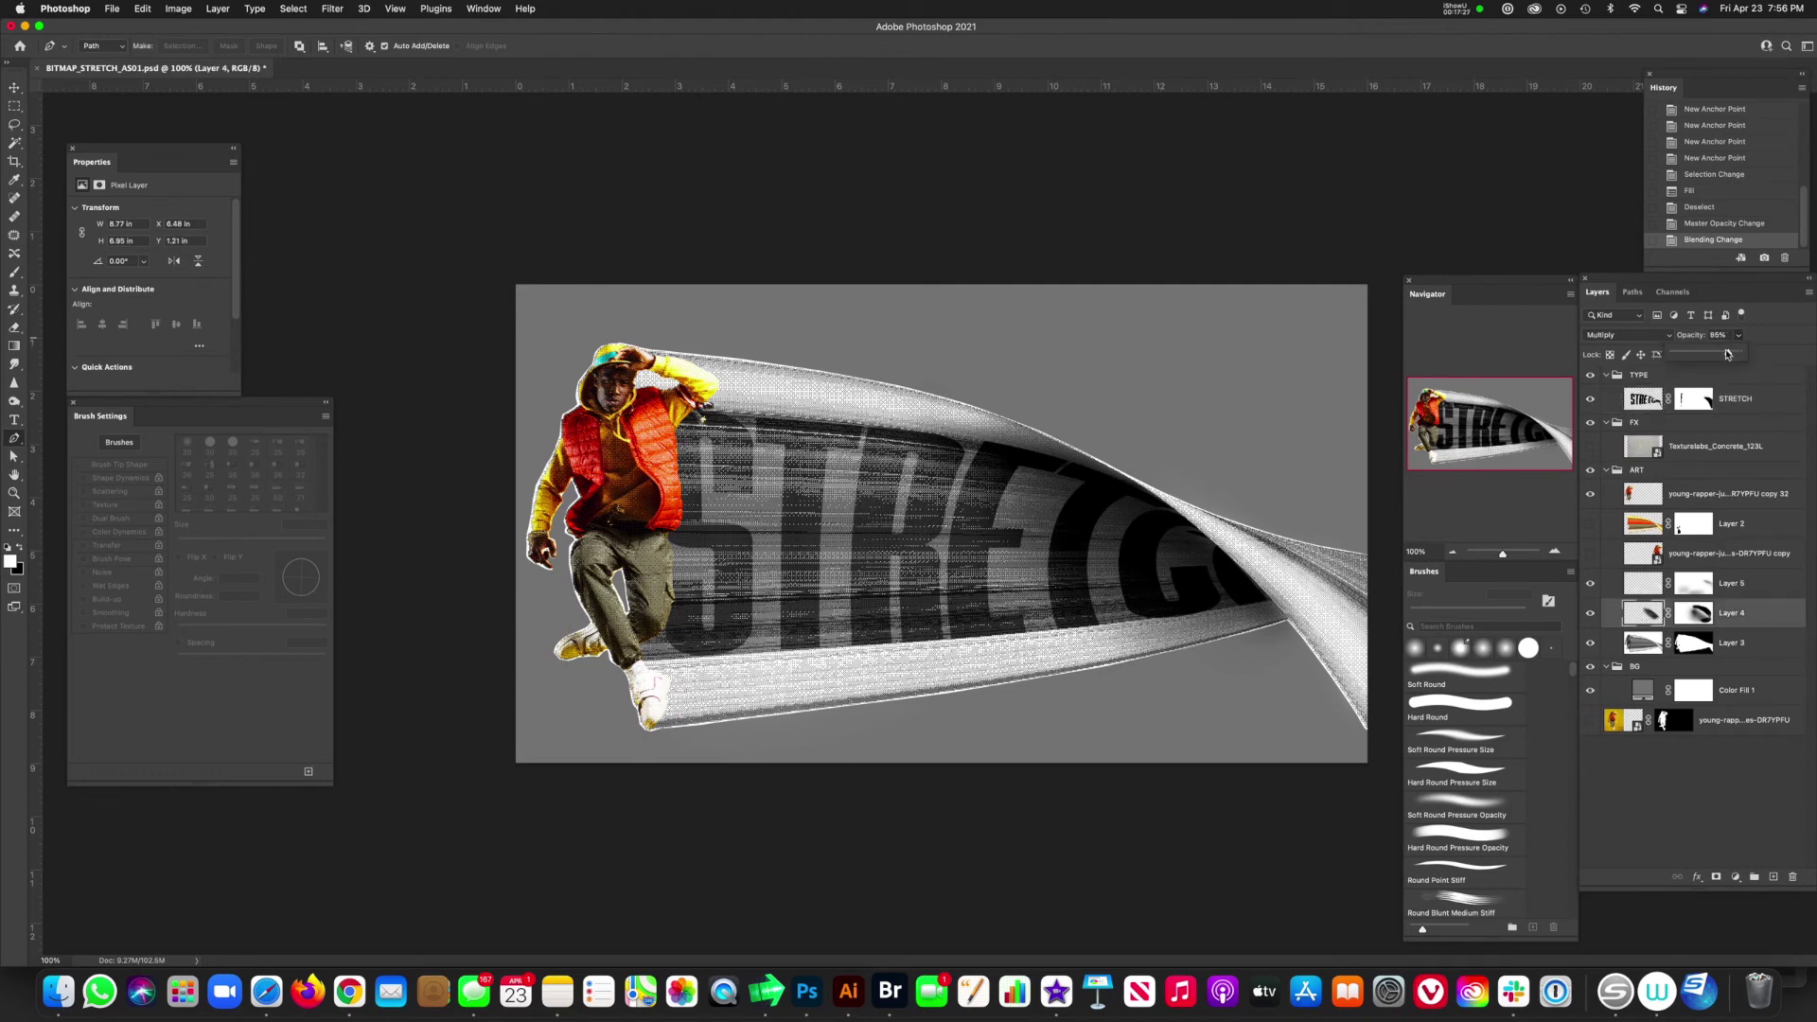
drag(1727, 354, 1720, 356)
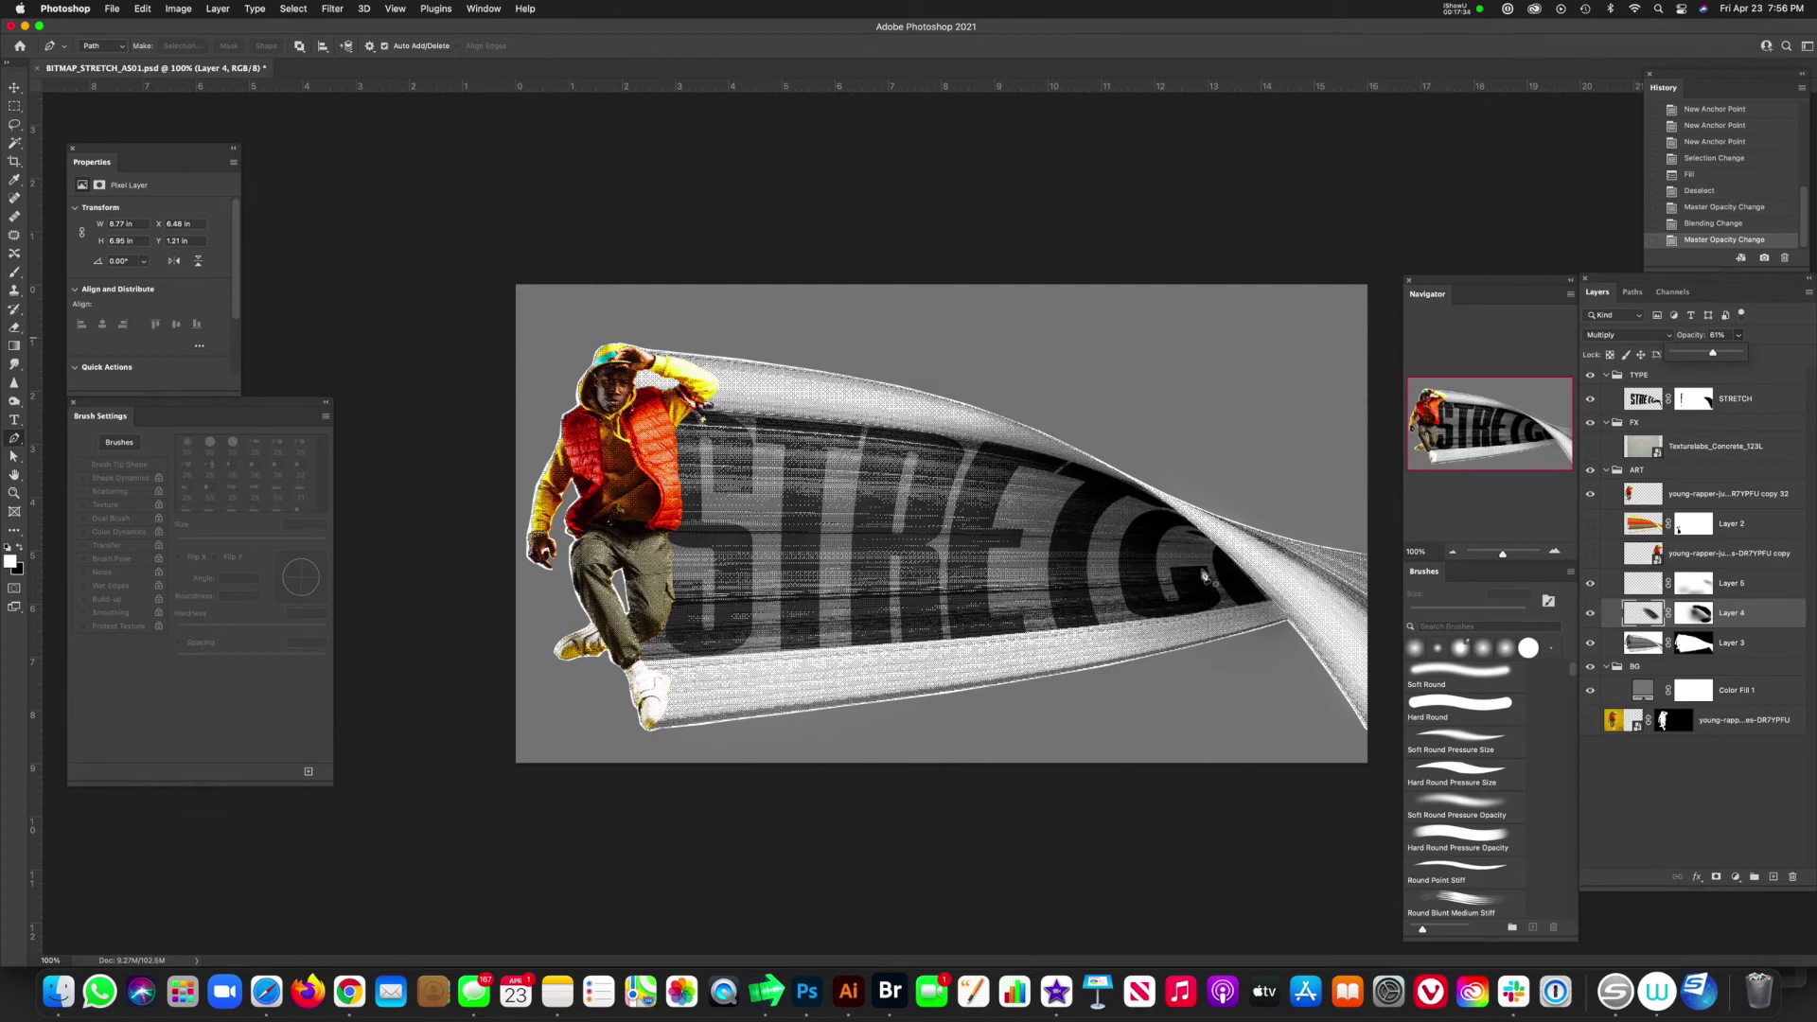
- Add a bright green Solid Color fill layer above STRETCH, clip it to the lettering, and adjust its green
click(1646, 411)
click(1737, 877)
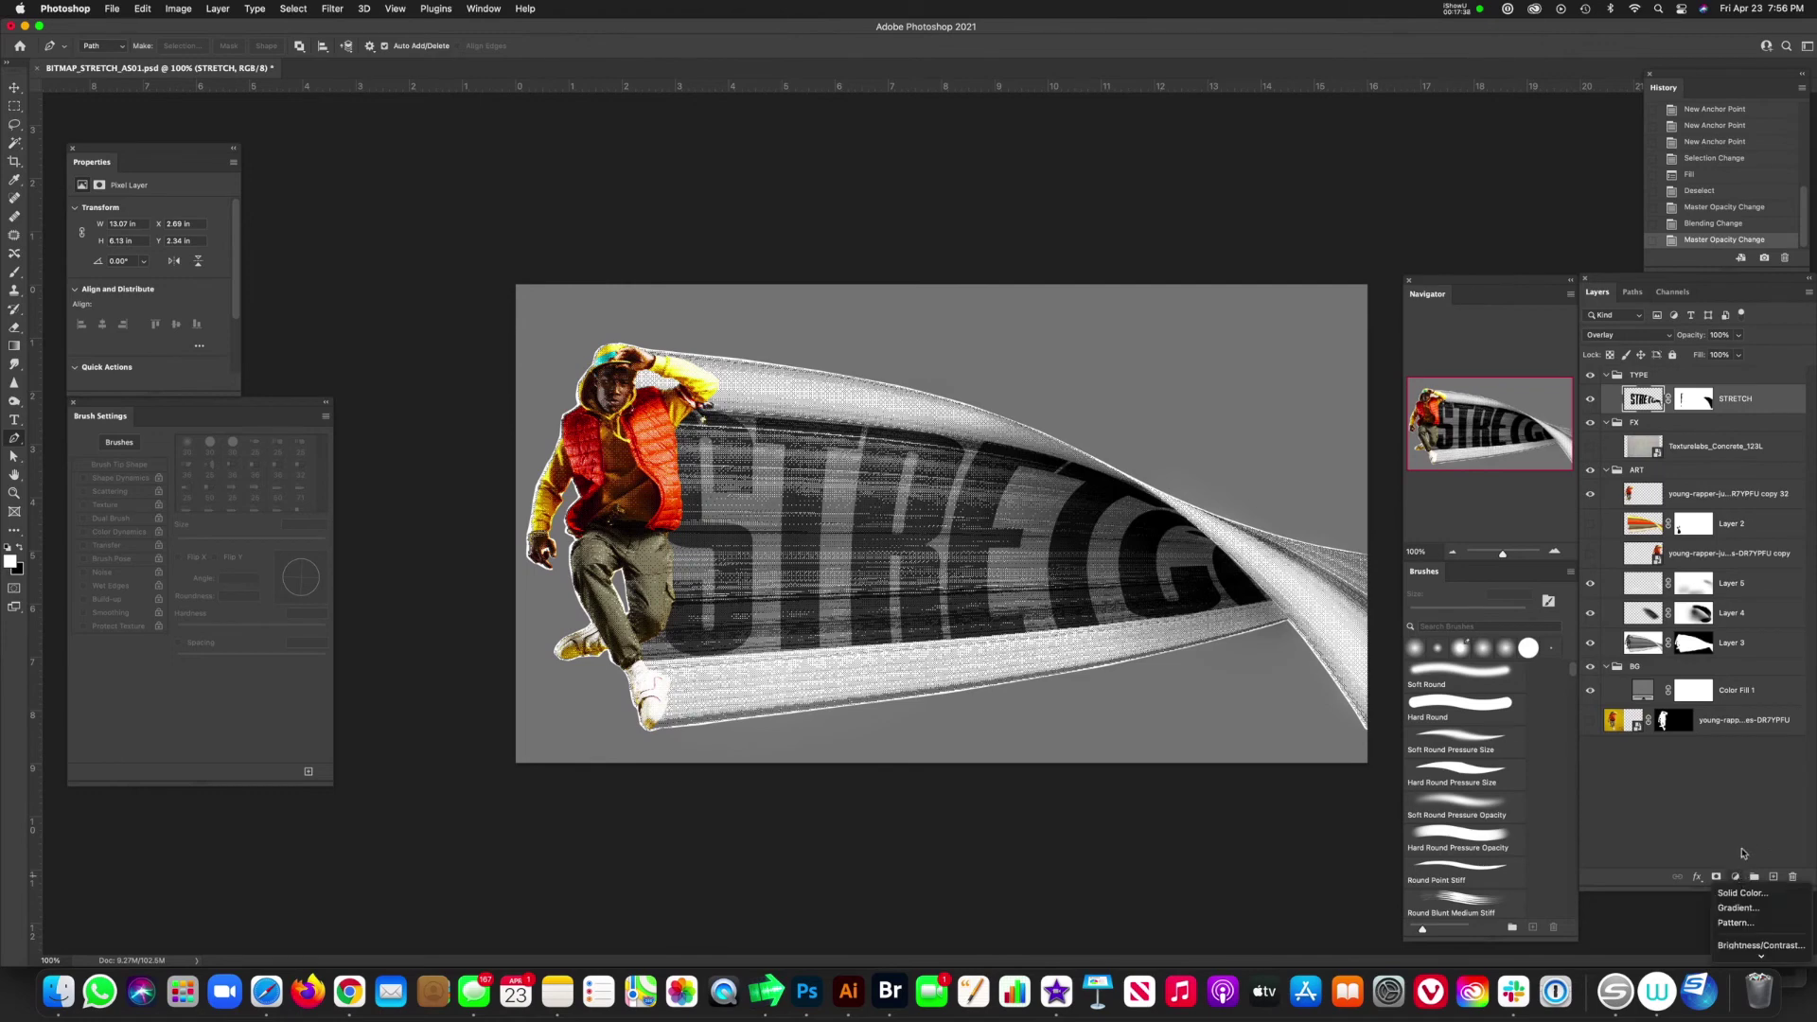
click(1741, 893)
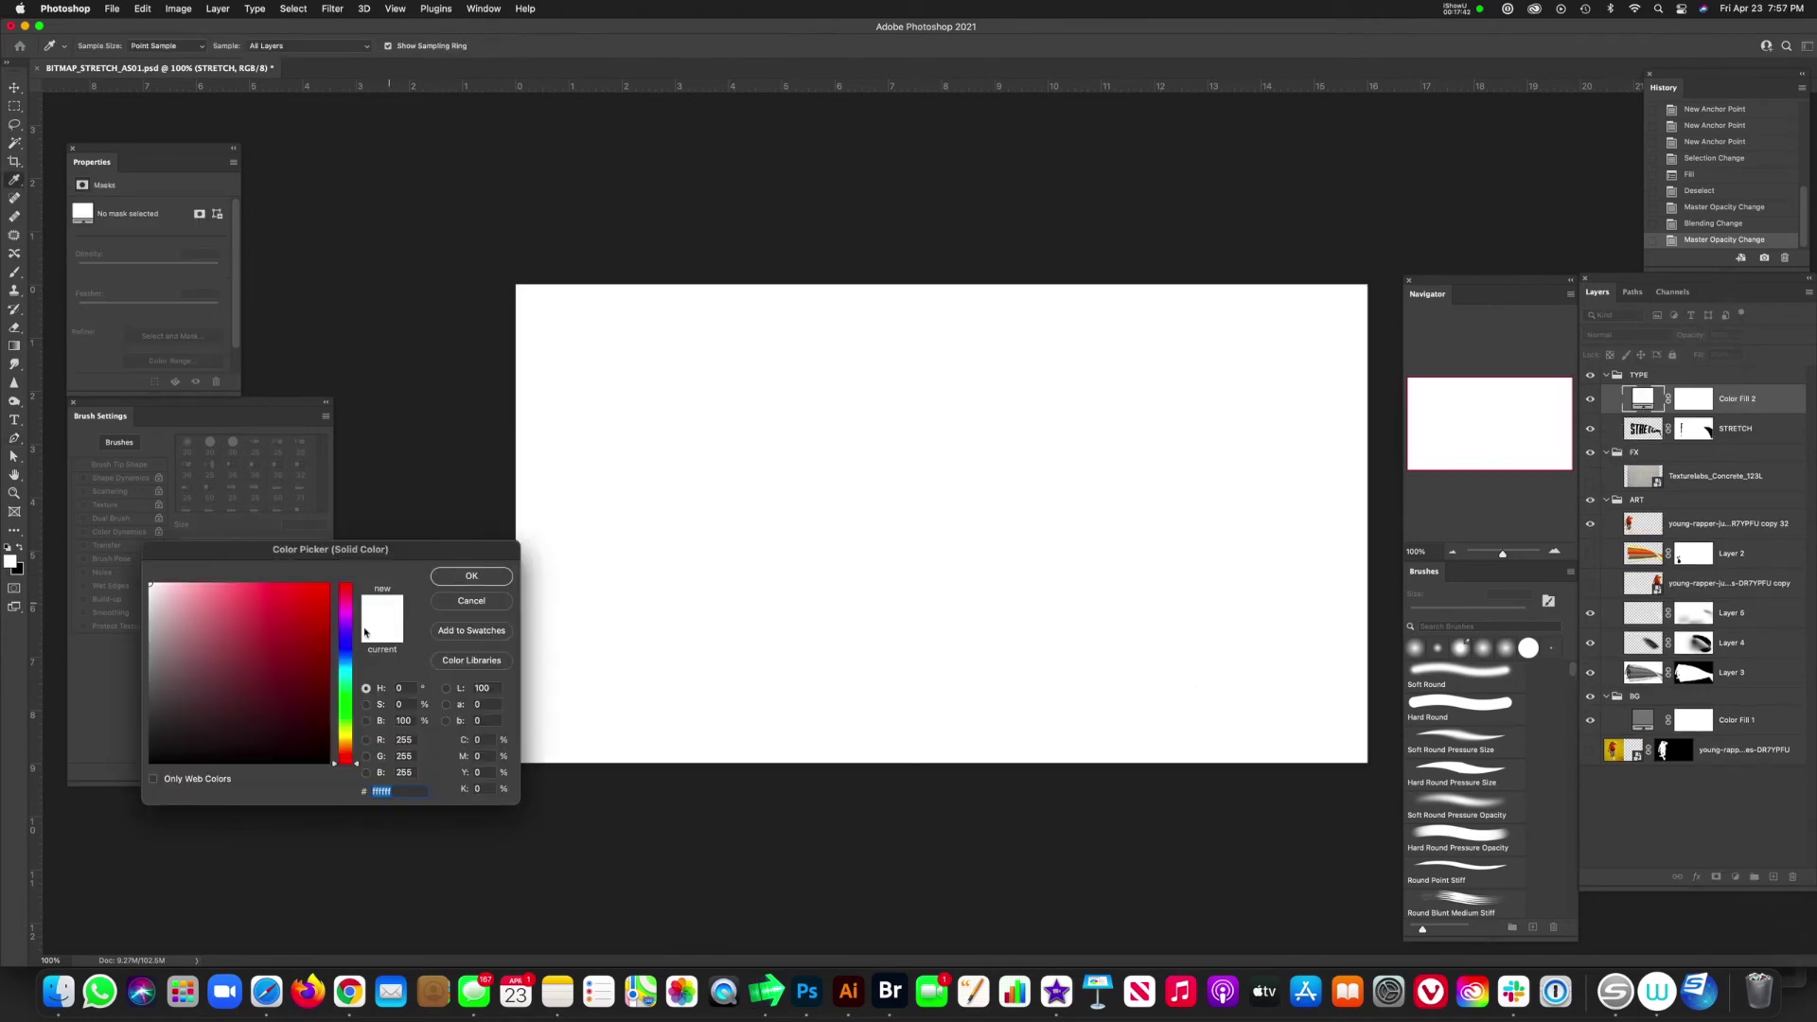
drag(356, 752, 347, 702)
click(327, 585)
click(471, 575)
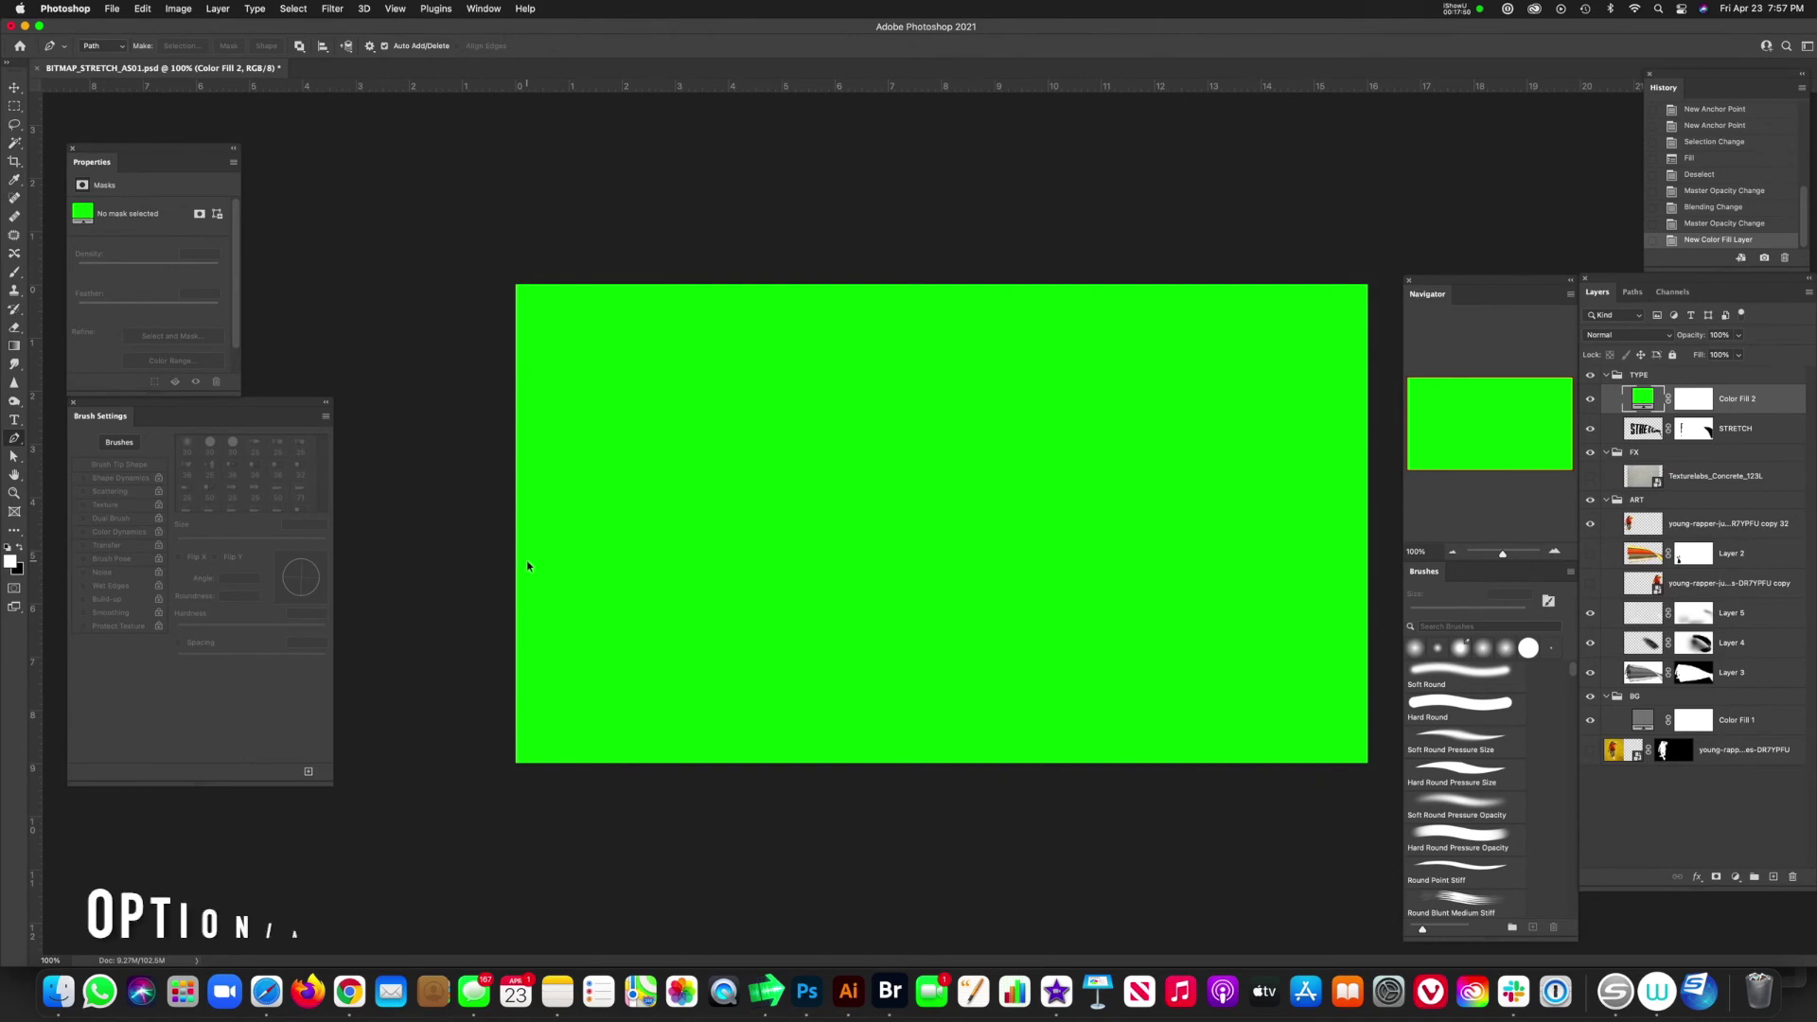
key(alt+super+g)
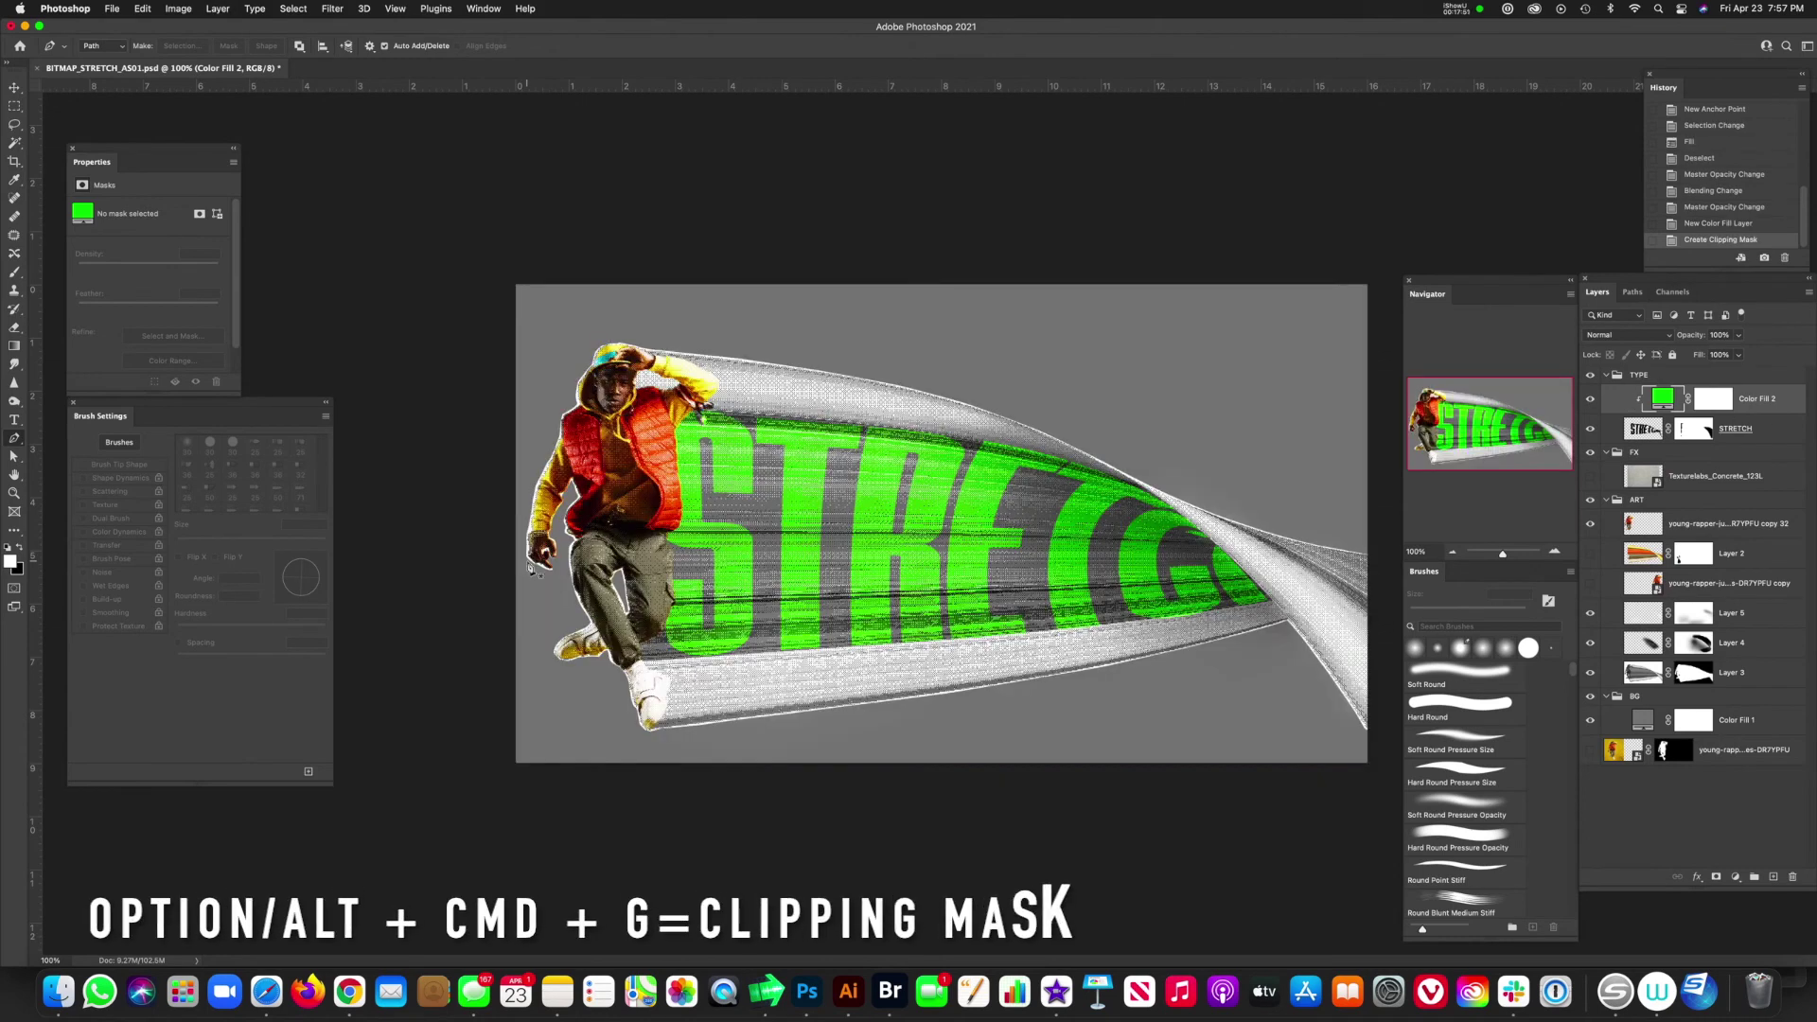
double_click(1660, 405)
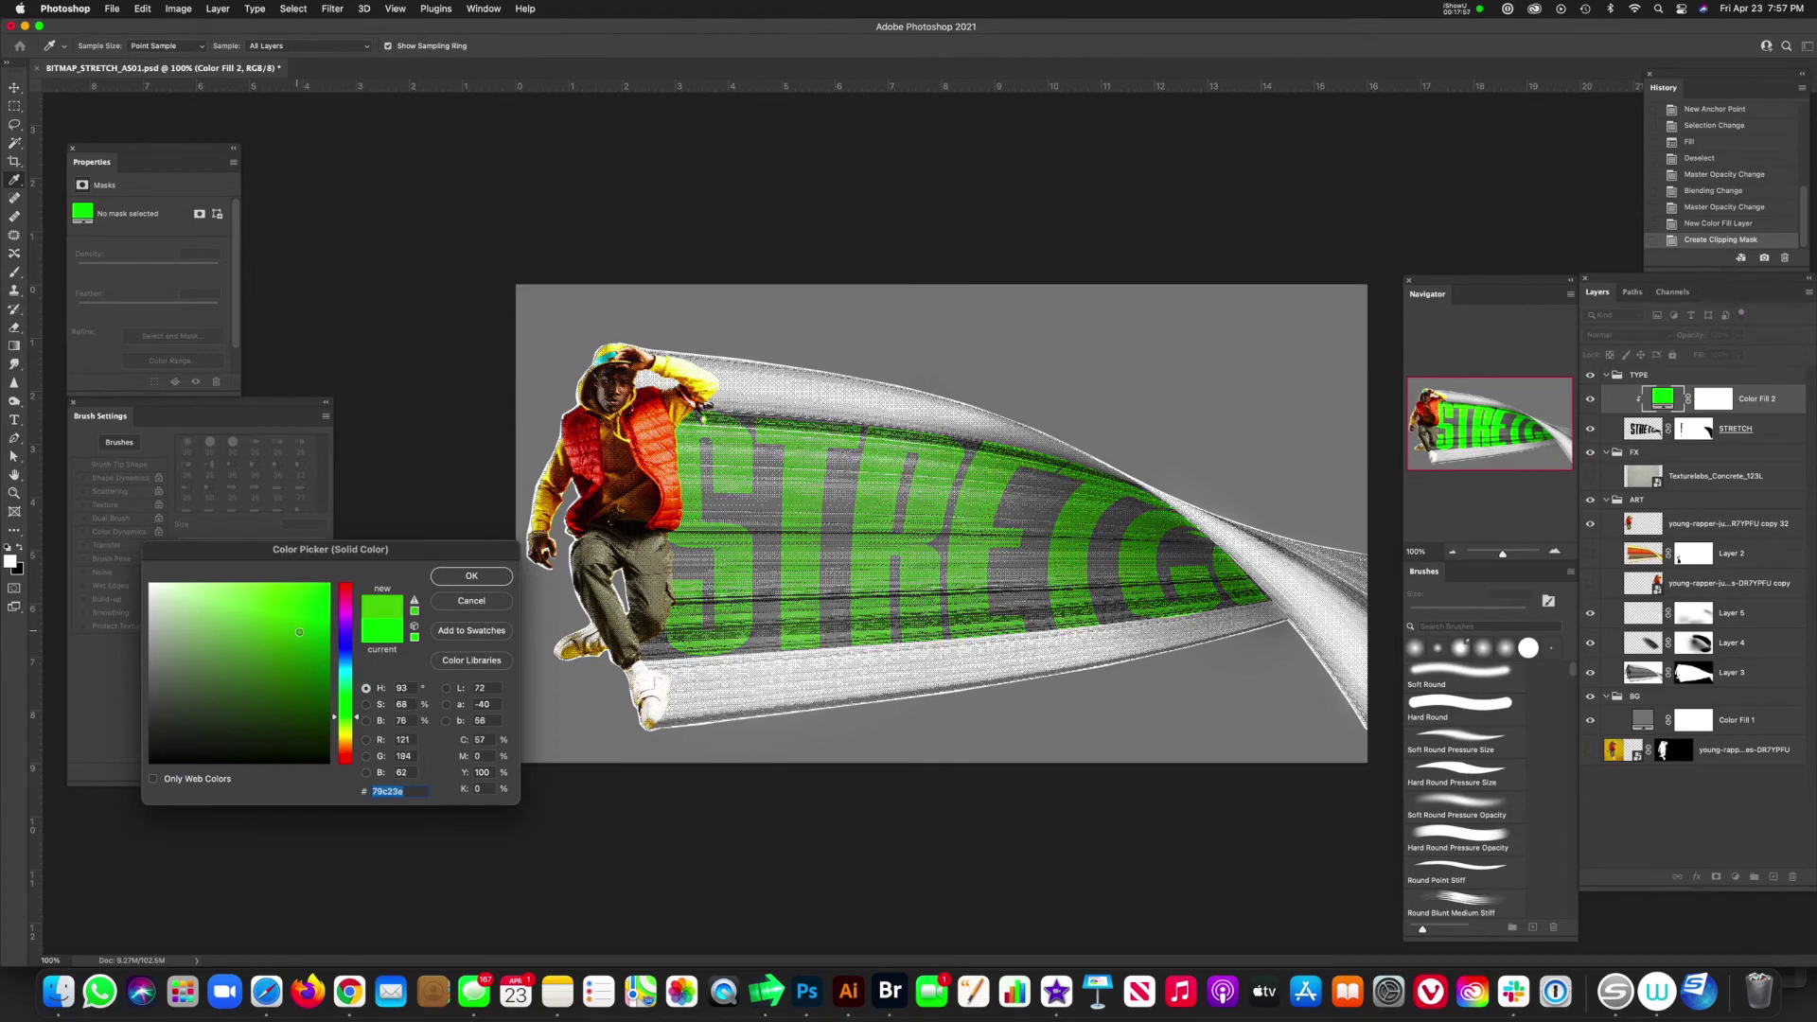
key(Return)
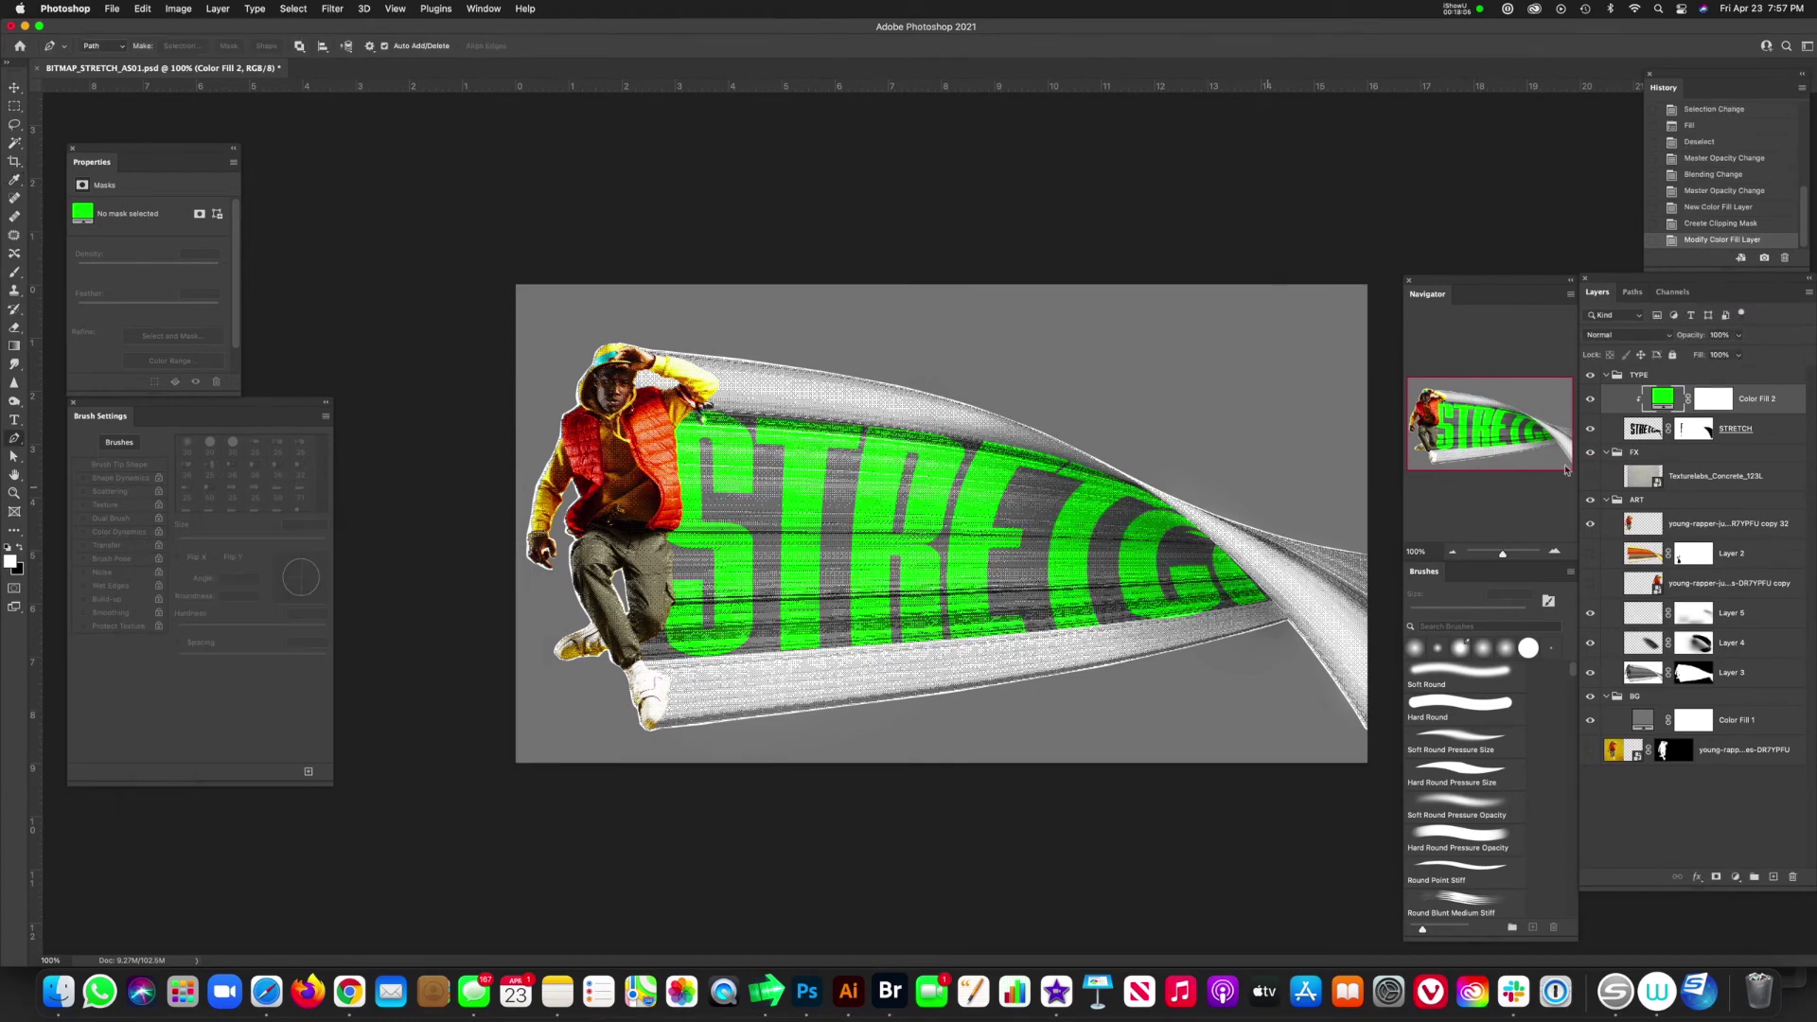
- Fade out the man's colour layer by lowering its opacity so he appears in black and white
click(1639, 526)
click(1738, 337)
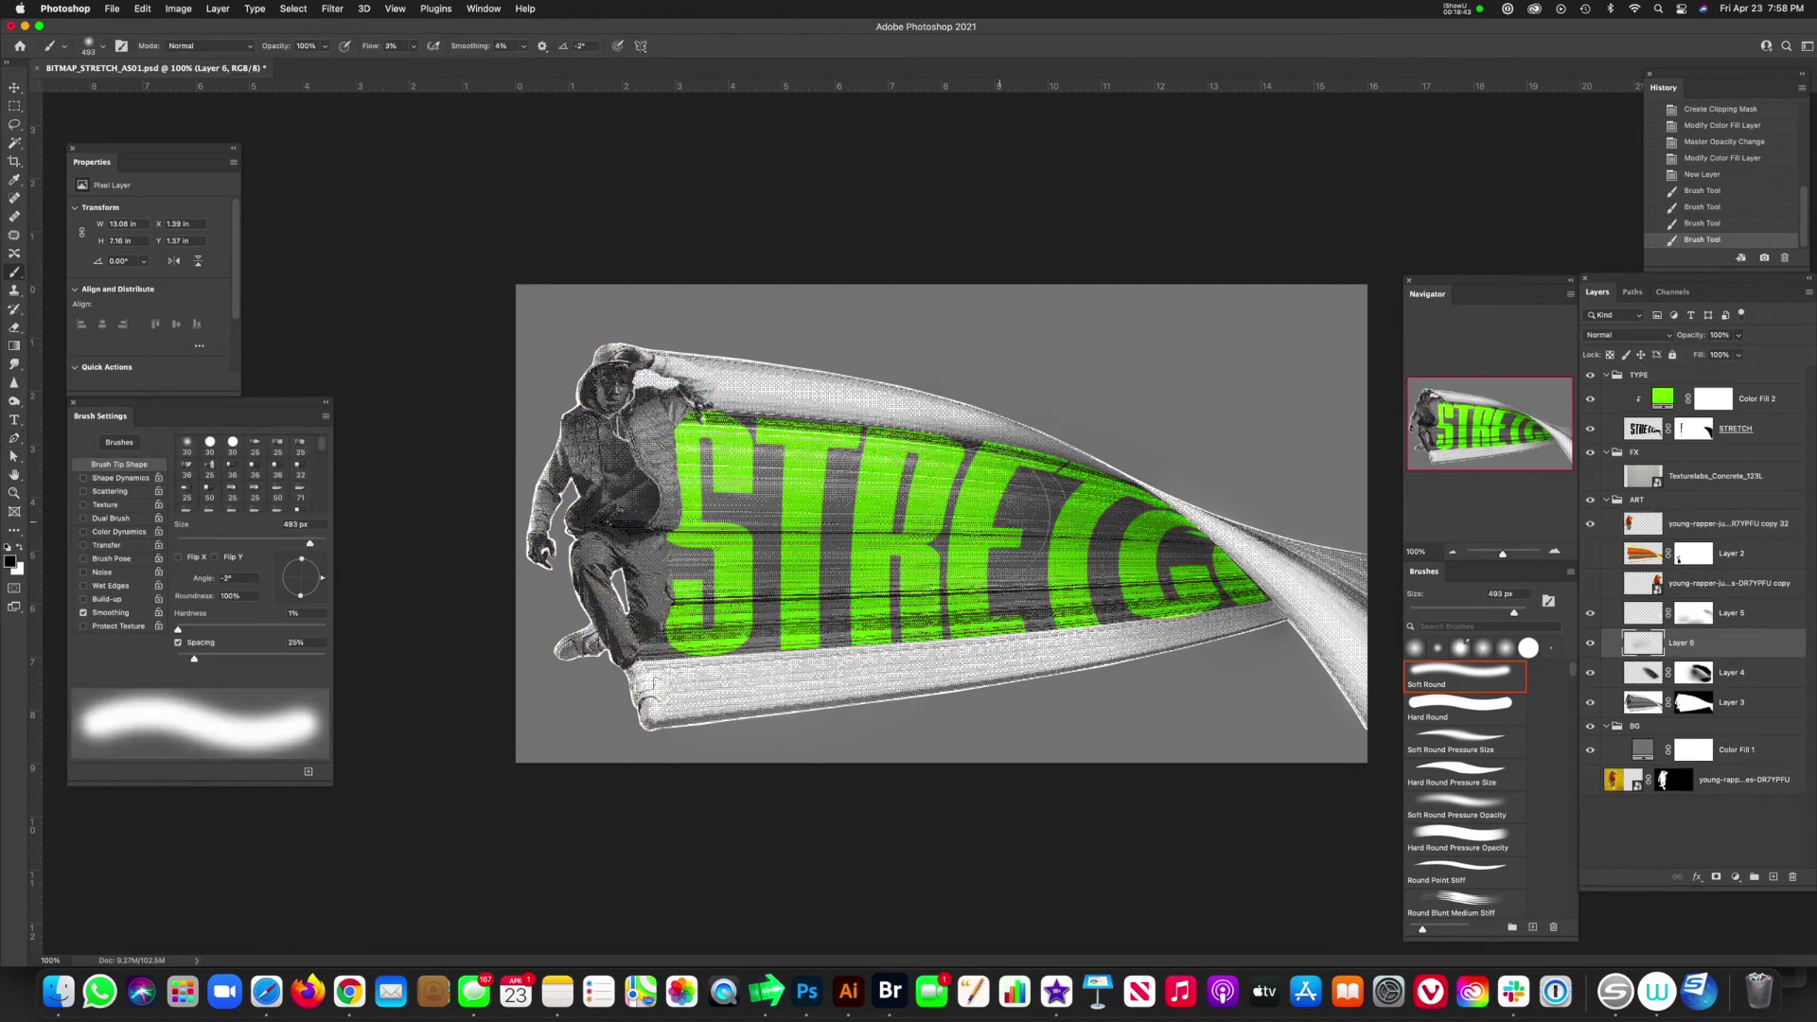
- Paint soft black shading on Layer 6 beside the man and along the ribbon's lower inner edge with a large Soft Round brush
drag(772, 444, 772, 517)
drag(703, 405, 761, 406)
drag(662, 662, 962, 648)
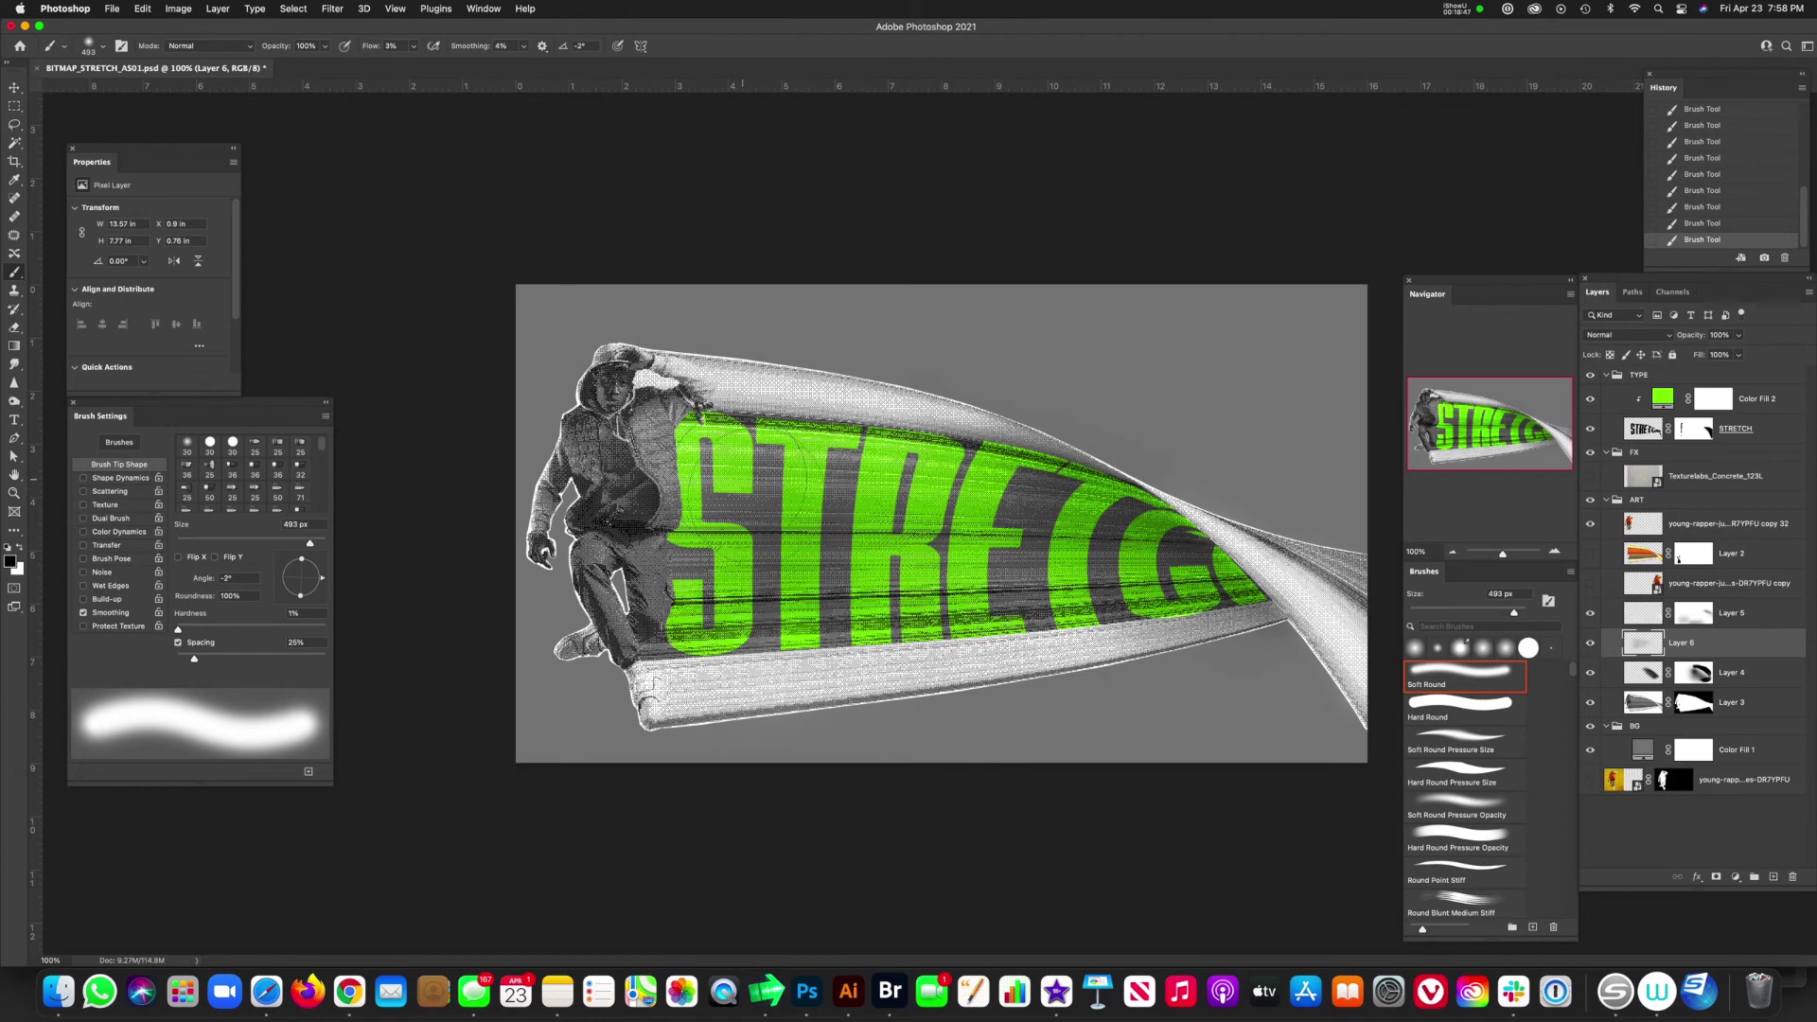
- Reduce the Soft Round brush size to 384 px
drag(852, 492, 823, 492)
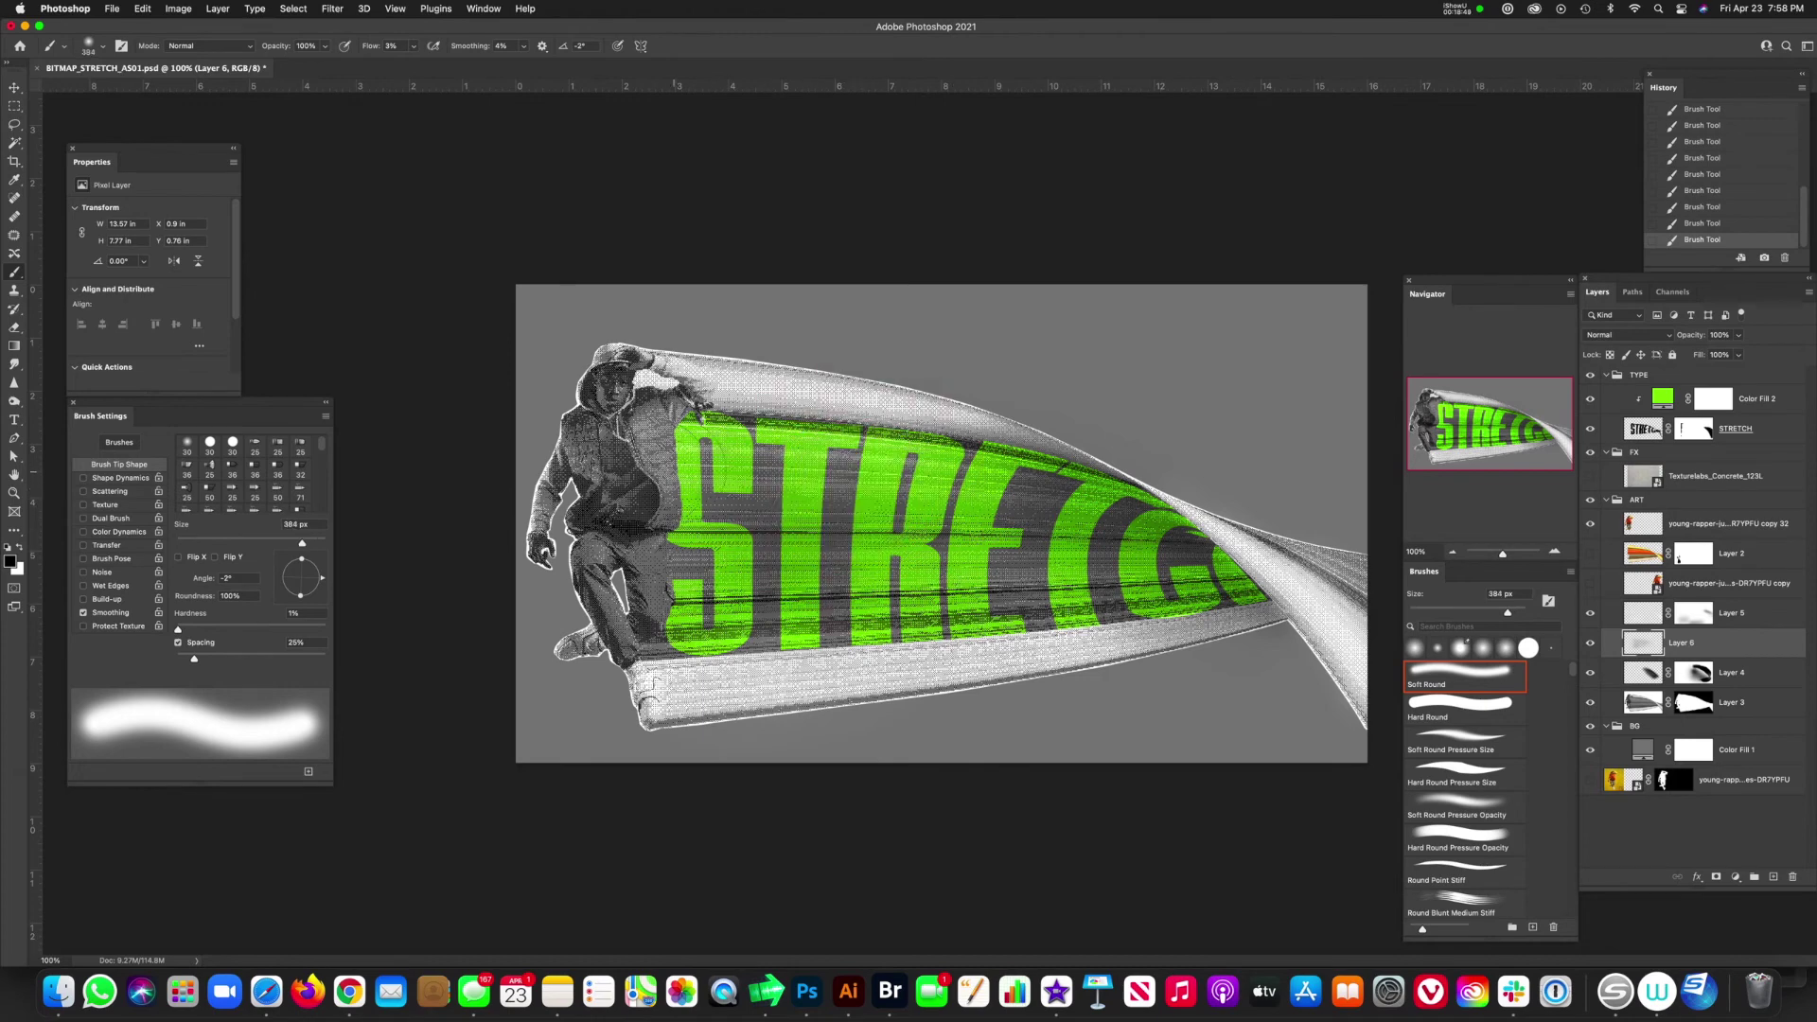
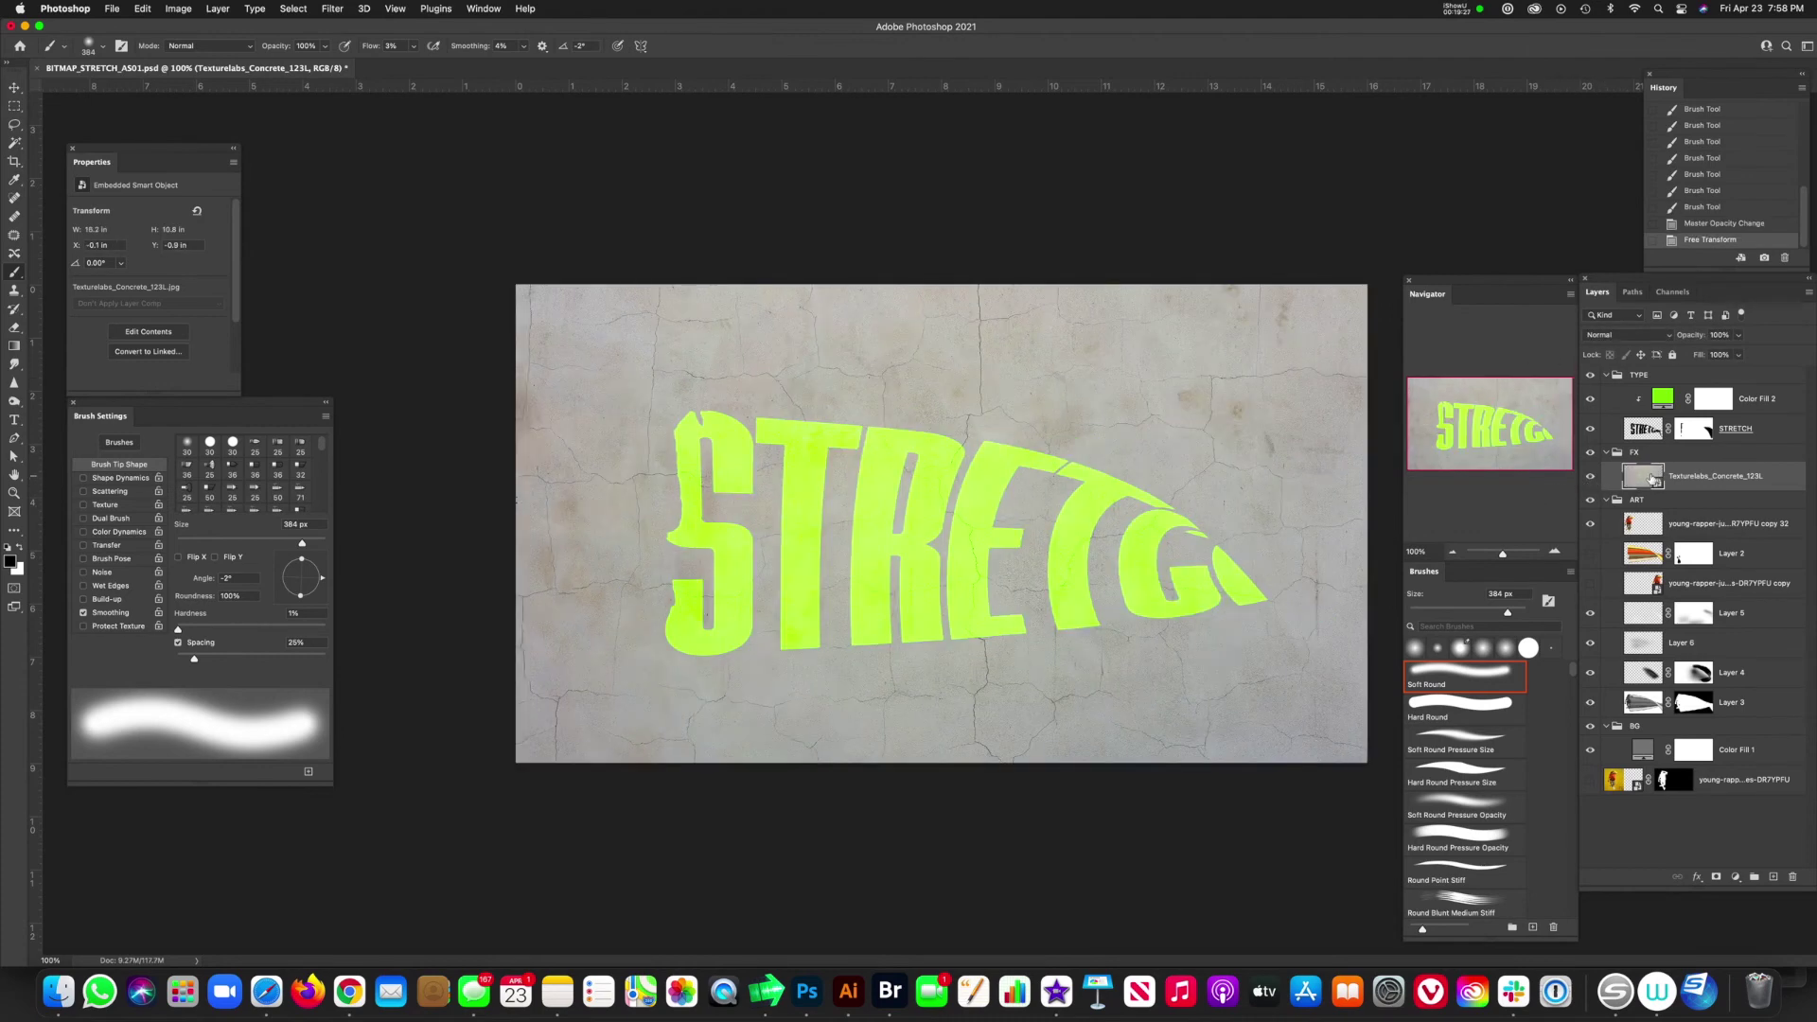
- Move the Texturelabs_Concrete_123L layer above the TYPE group and set its blend mode to Color Burn
drag(1708, 470, 1641, 374)
click(1625, 335)
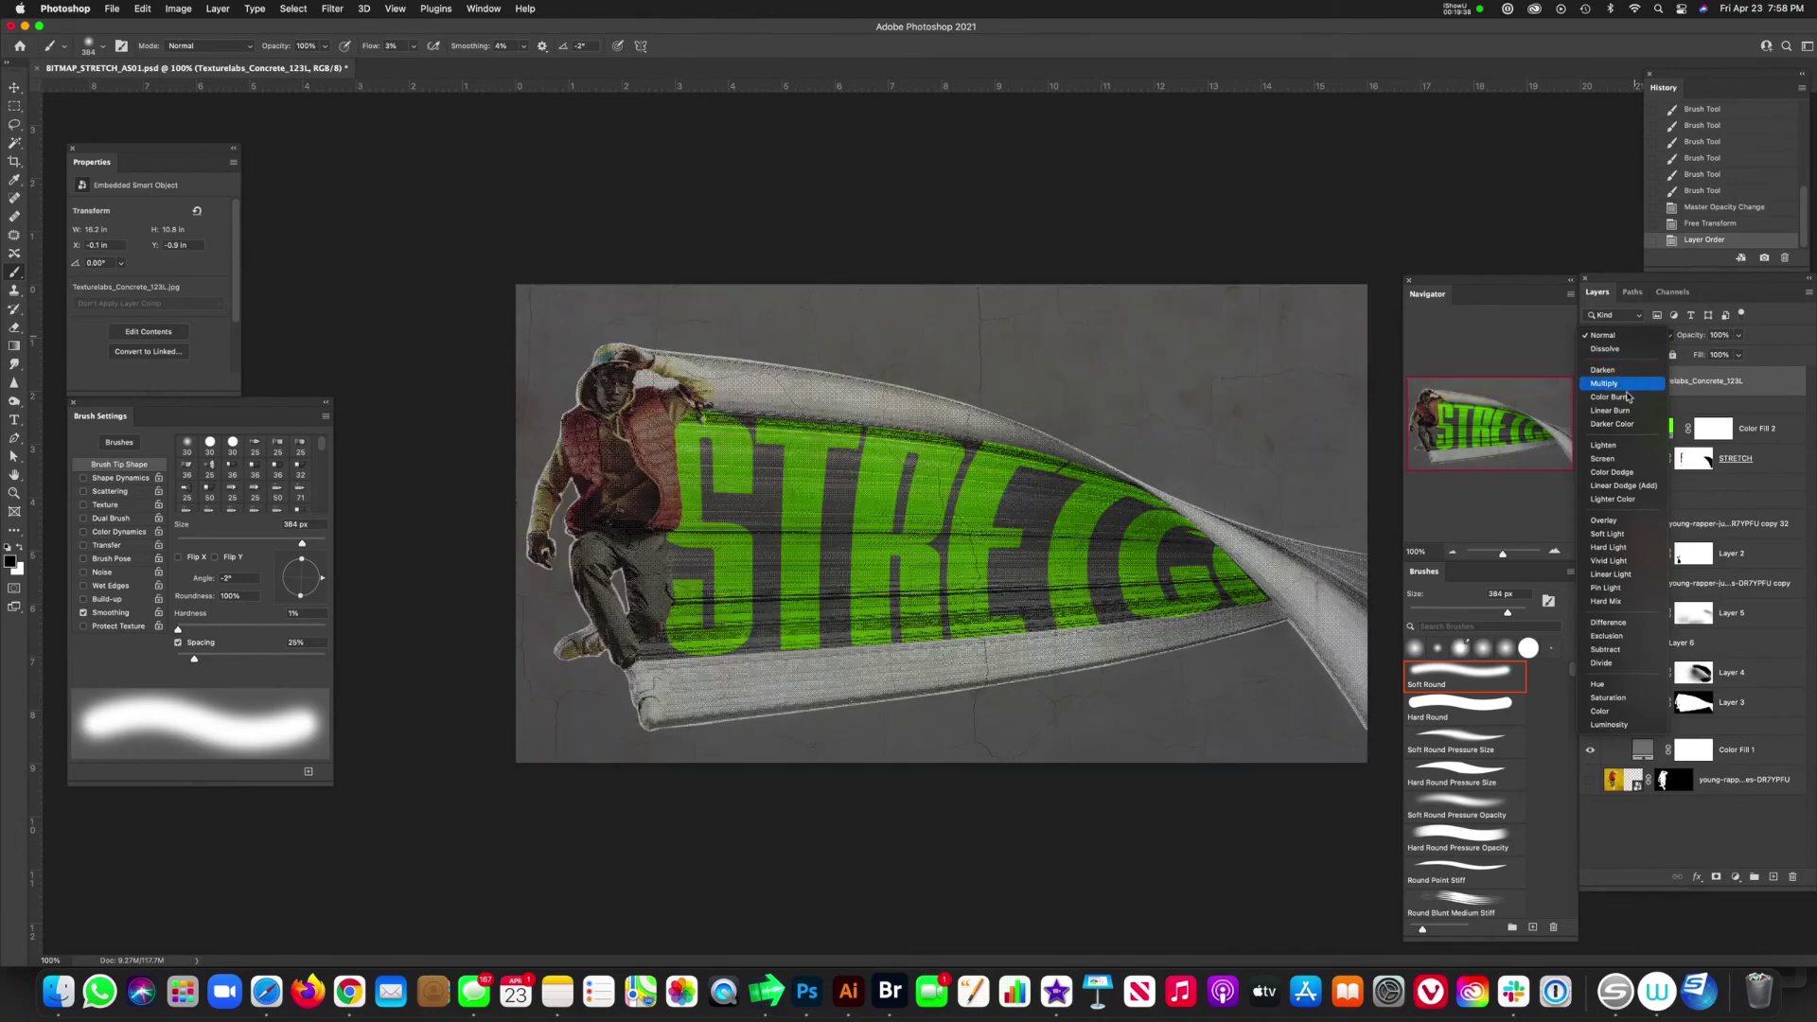
click(1626, 397)
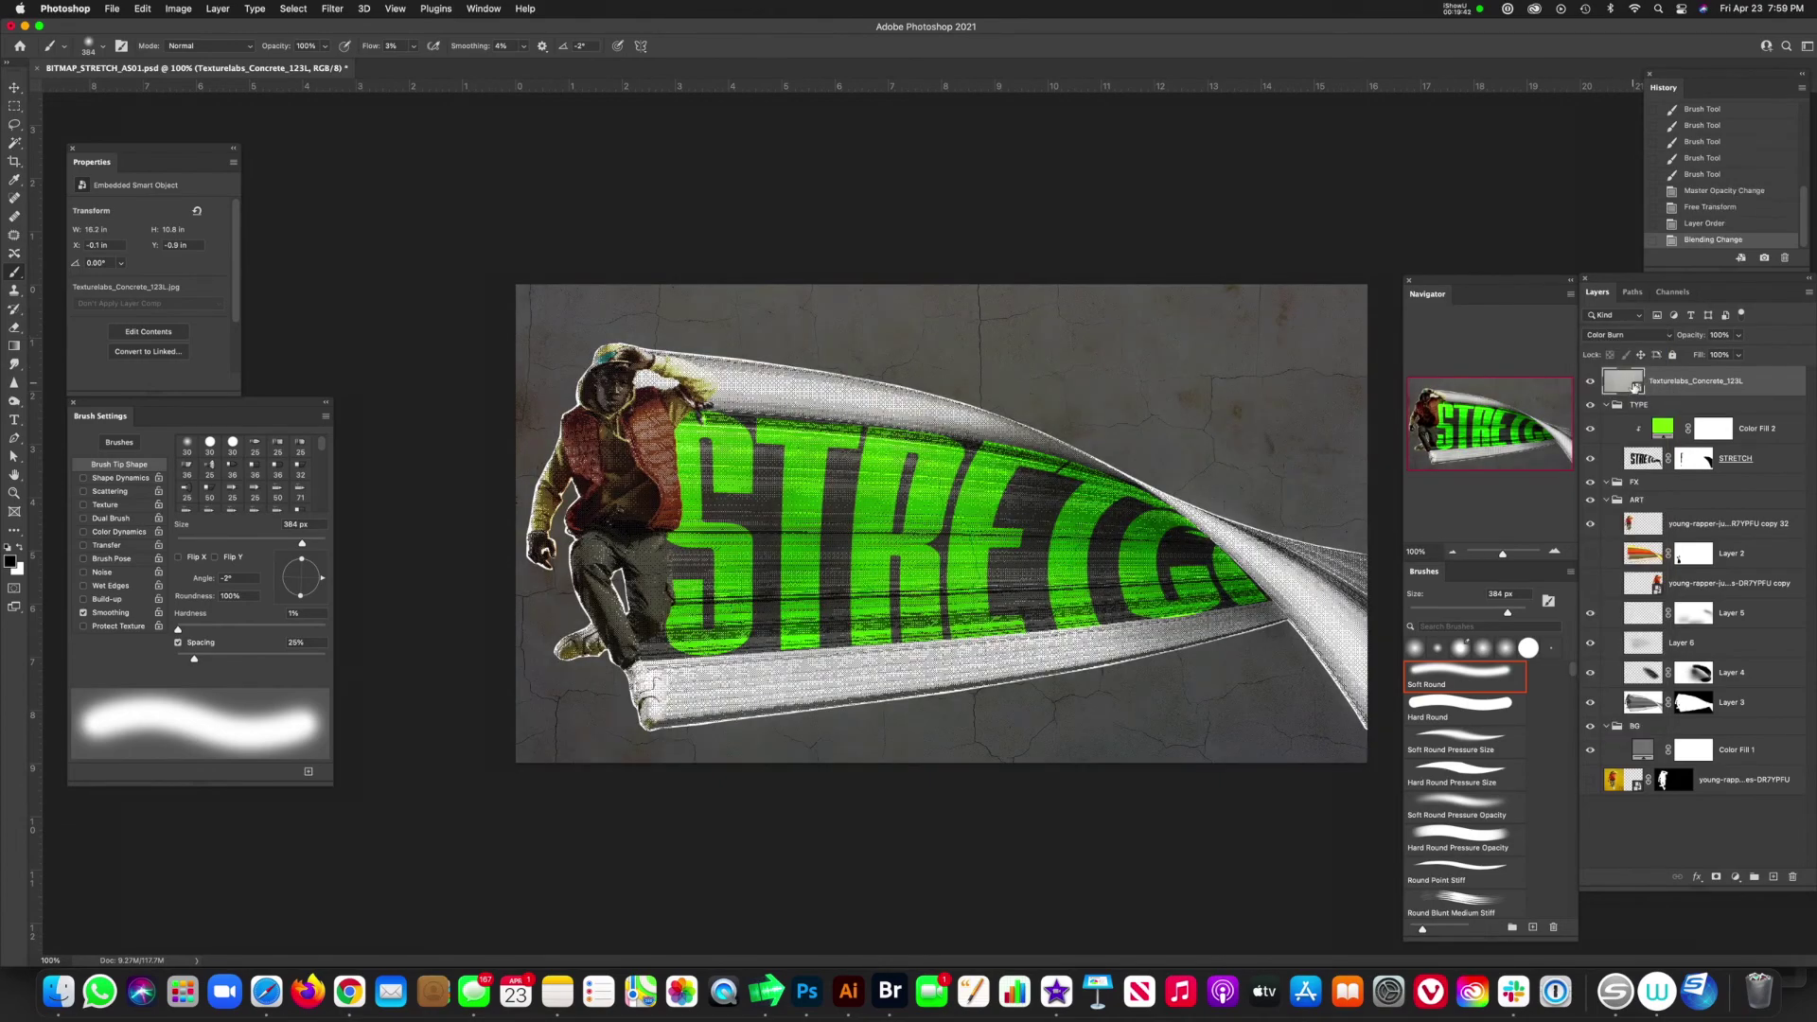
- Desaturate the concrete texture with a Hue/Saturation adjustment, setting Saturation to -100
key(super+u)
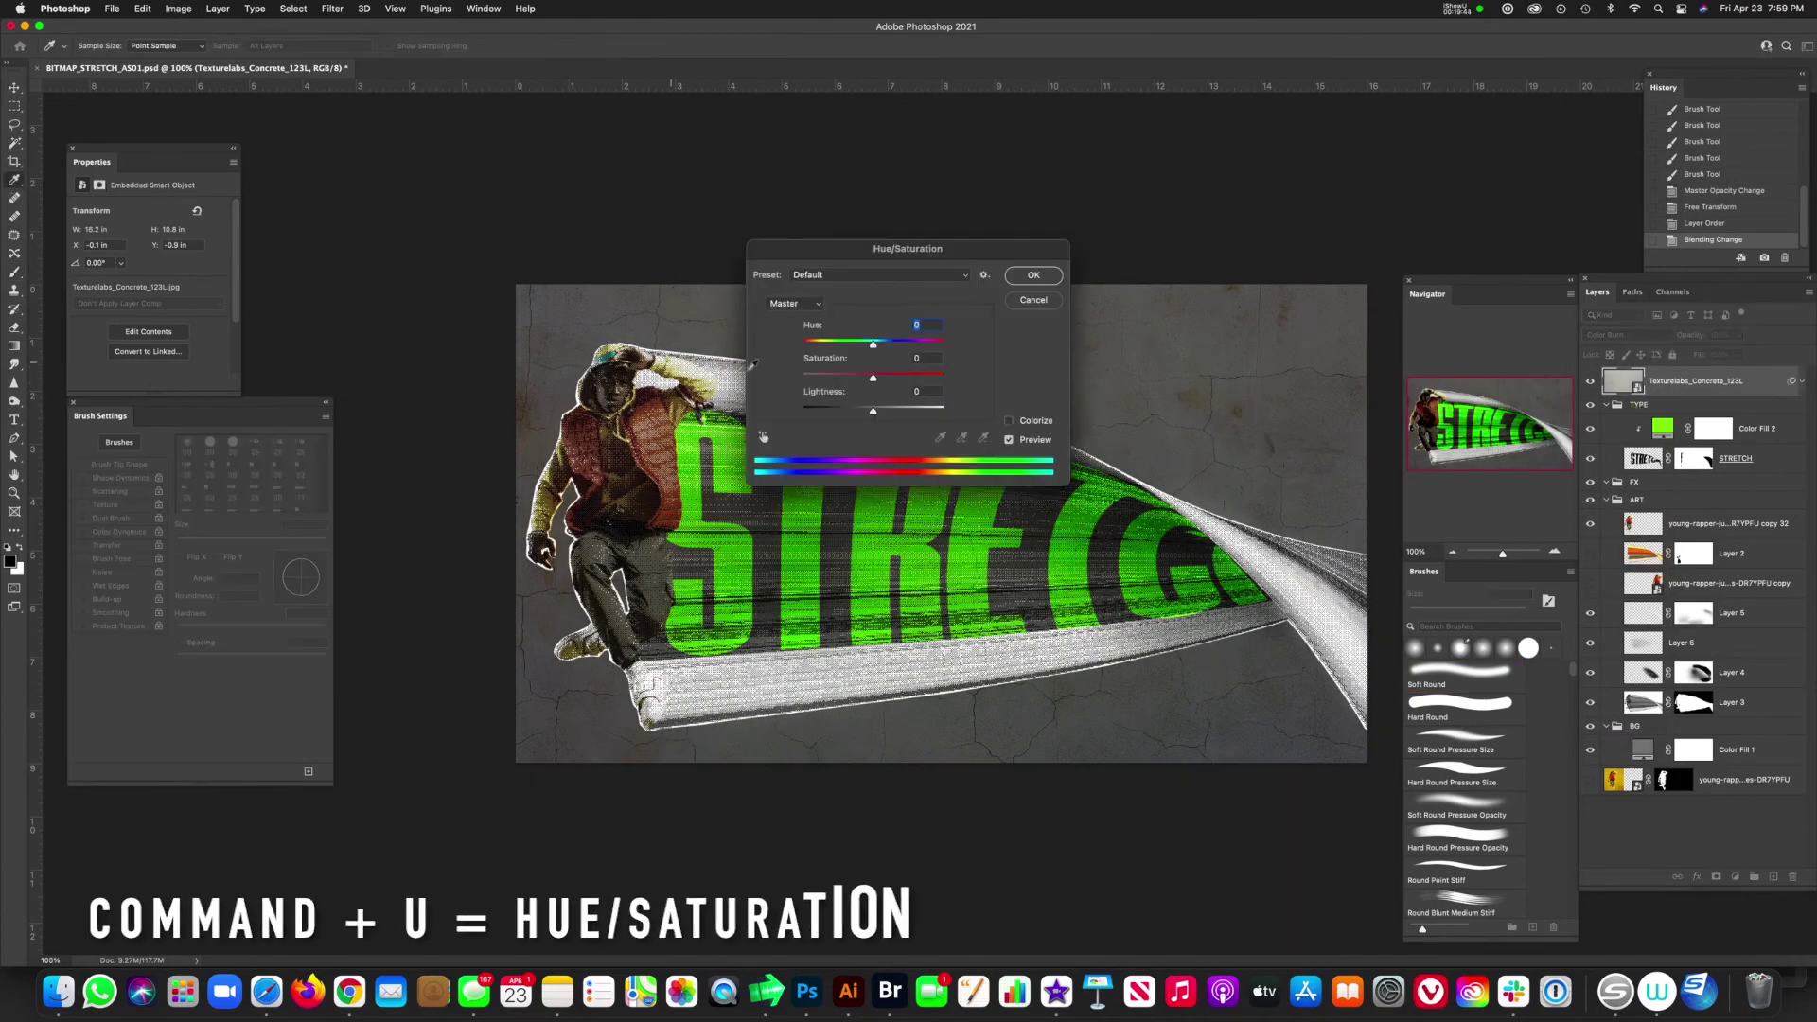
drag(872, 378, 801, 378)
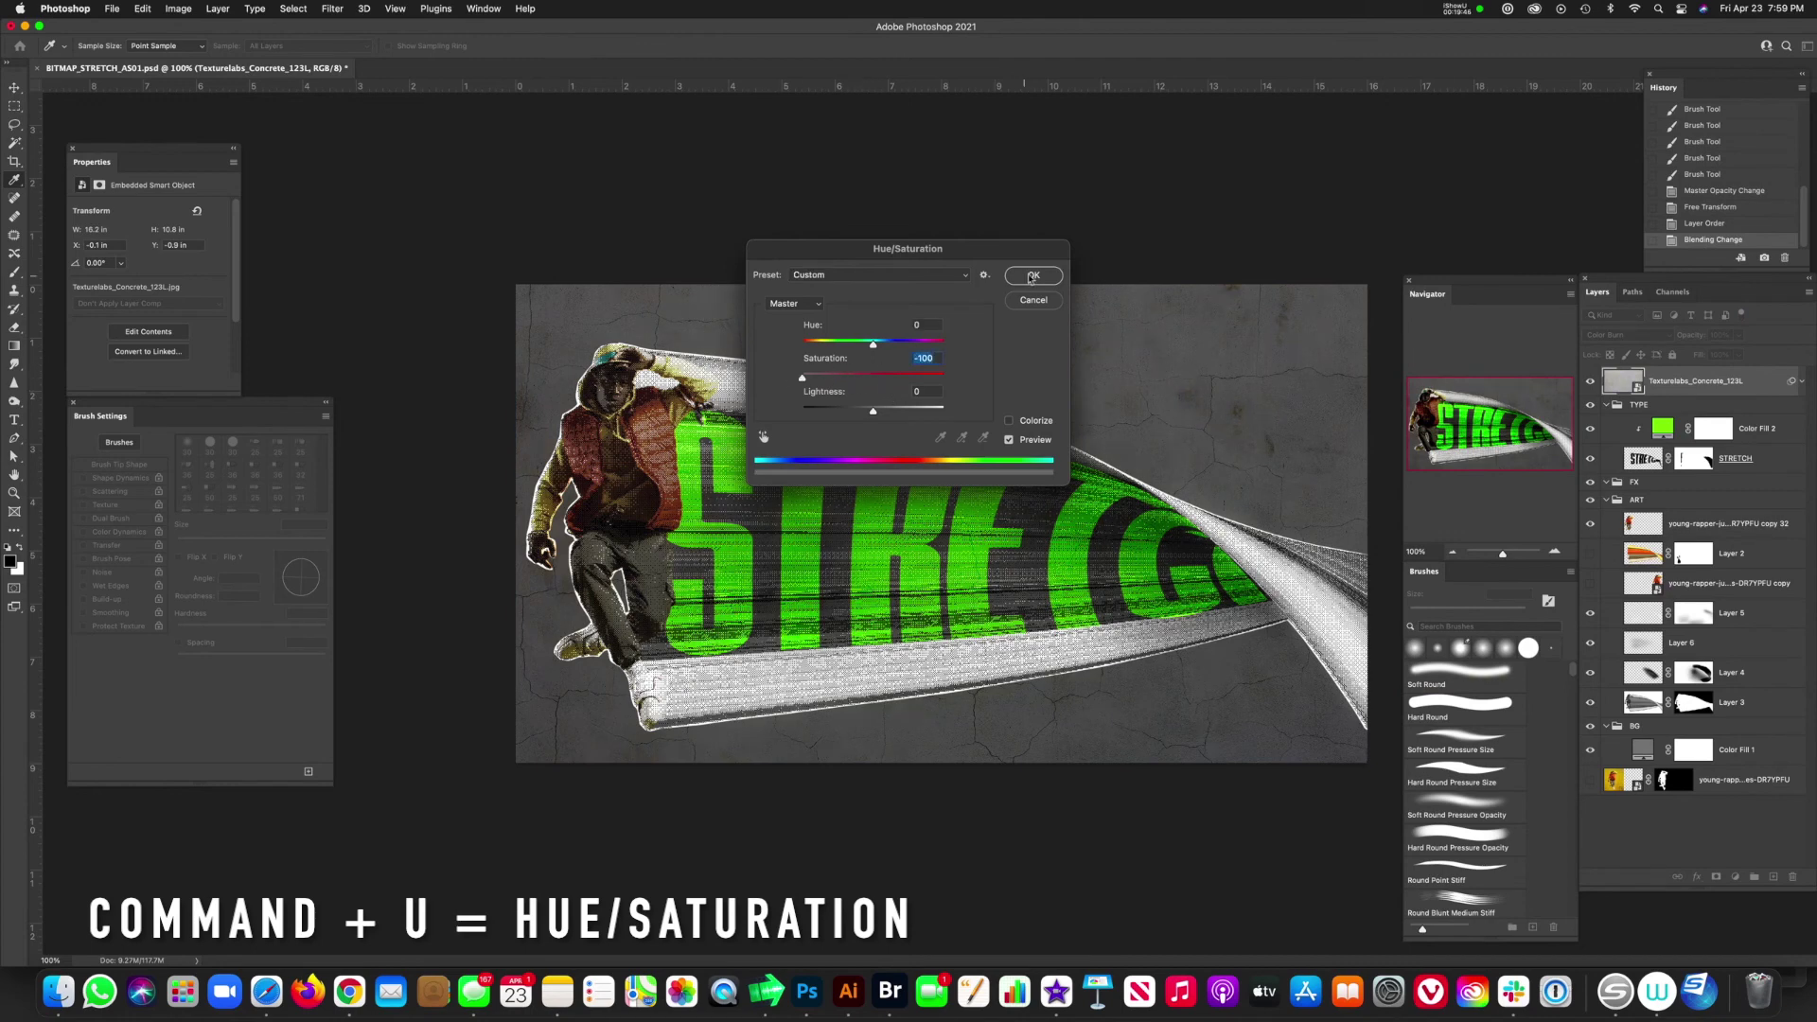
click(1029, 276)
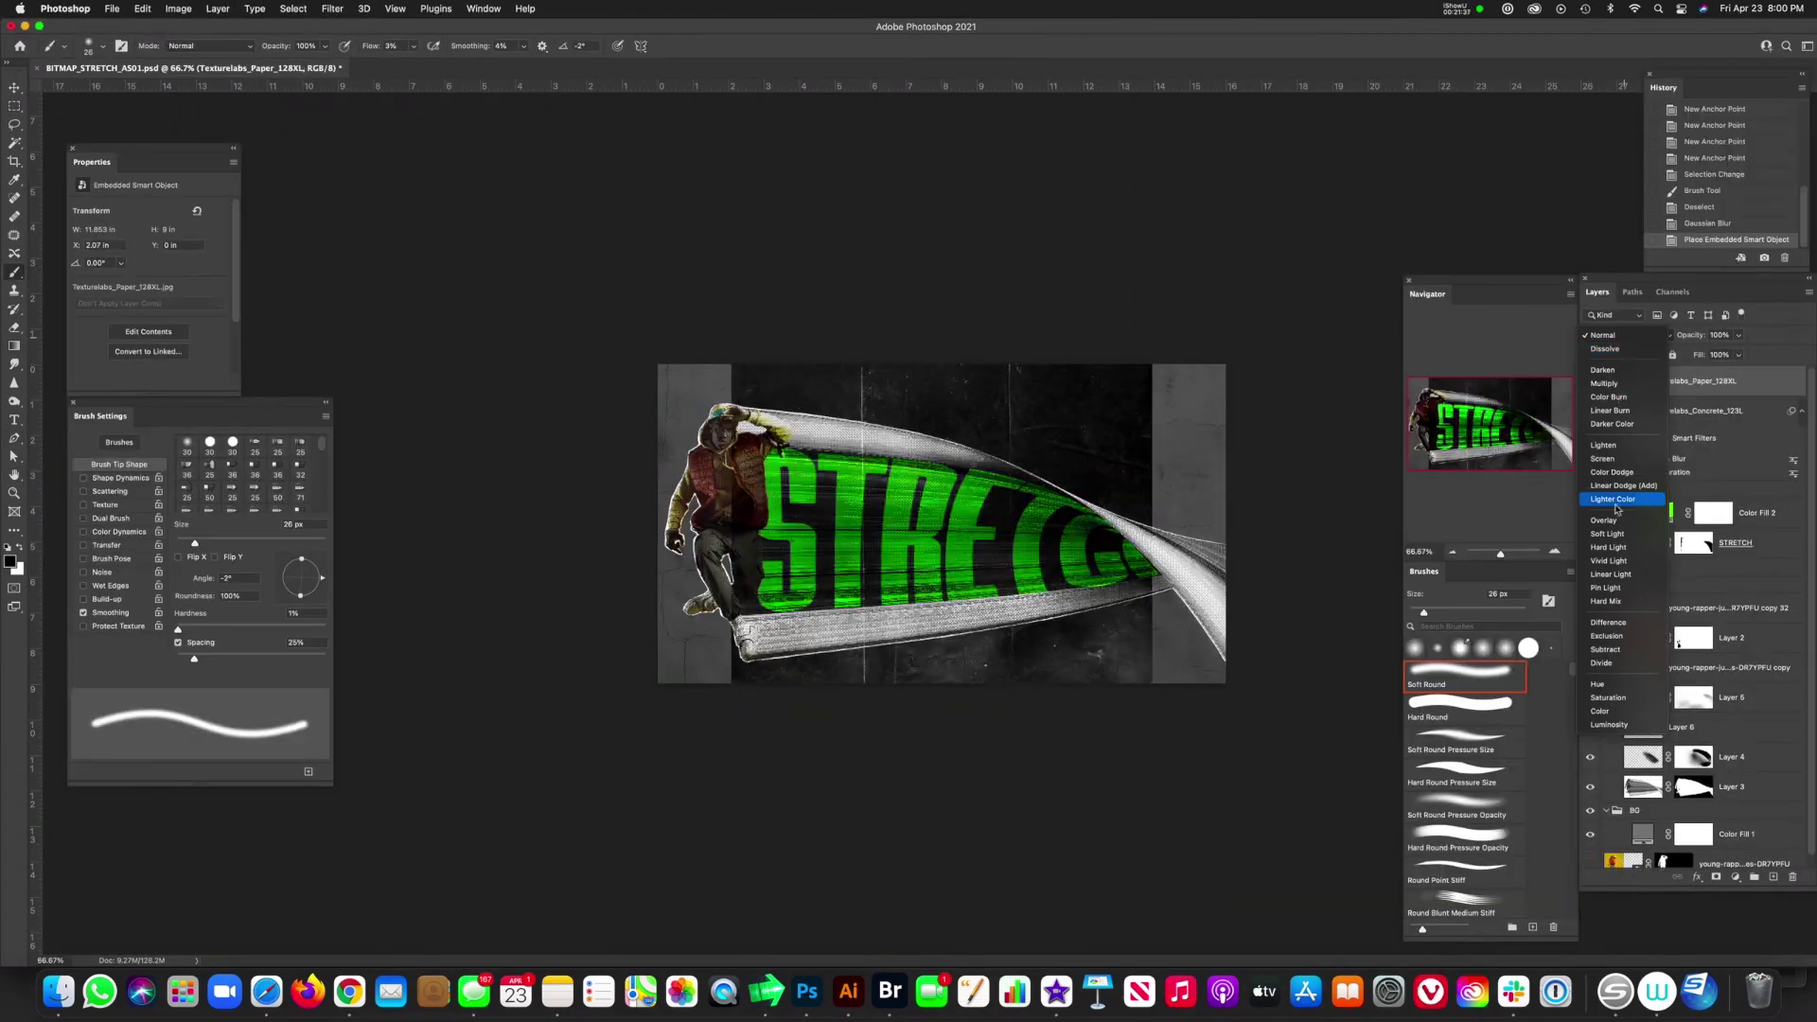
- Set the blend mode of the Texturelabs_Paper_128XL layer to Lighter Color
click(1614, 499)
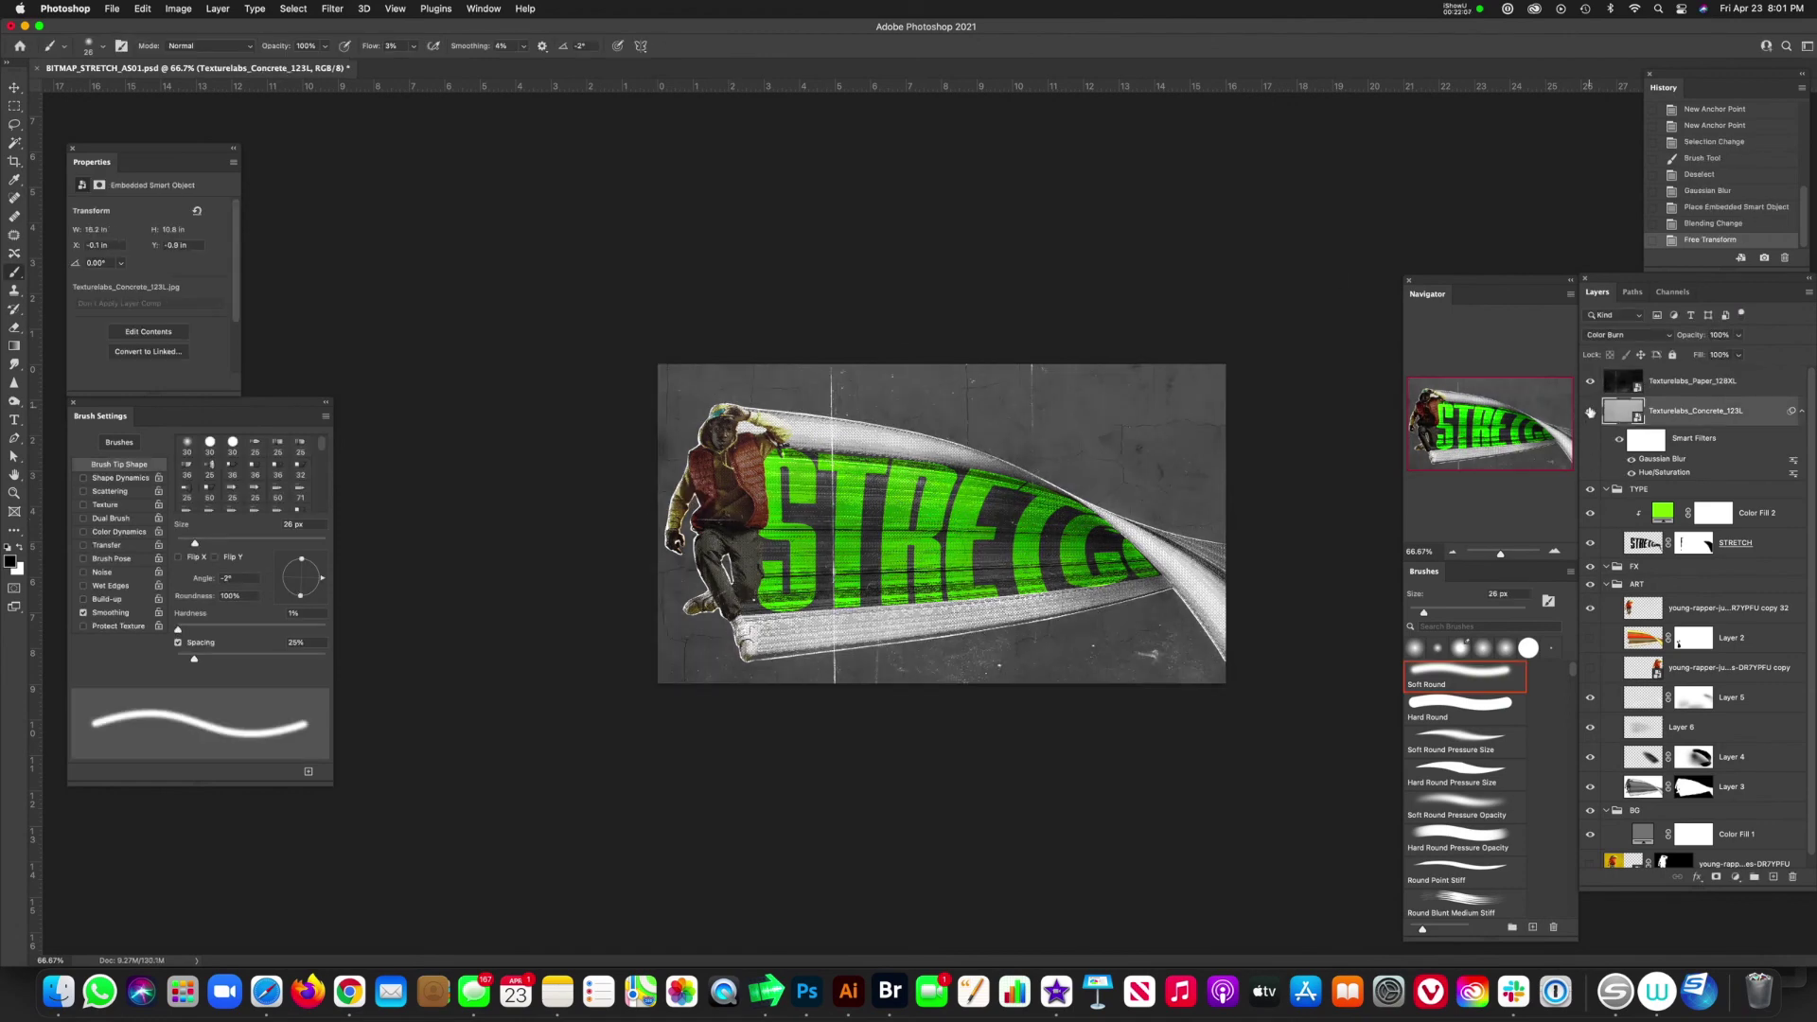
click(1452, 11)
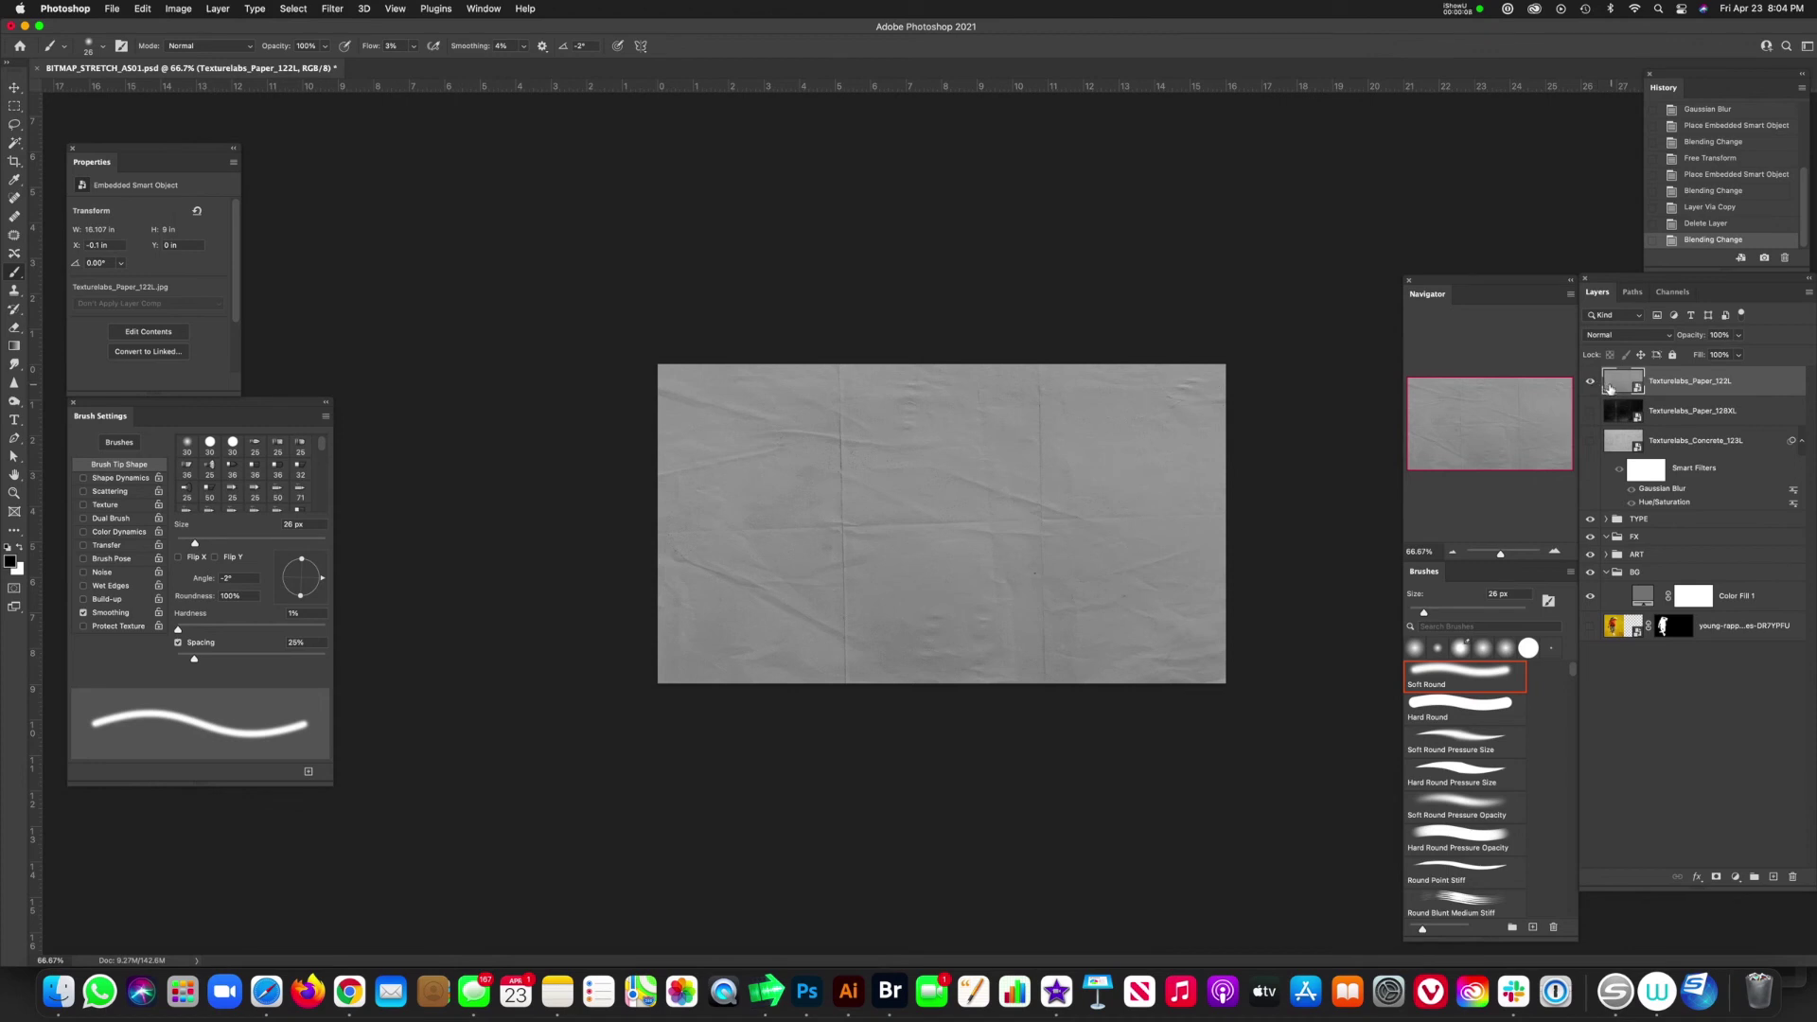
- Compare the artwork with and without the Texturelabs_Paper_128XL texture while temporarily hiding Texturelabs_Paper_122L
click(1590, 382)
click(1589, 413)
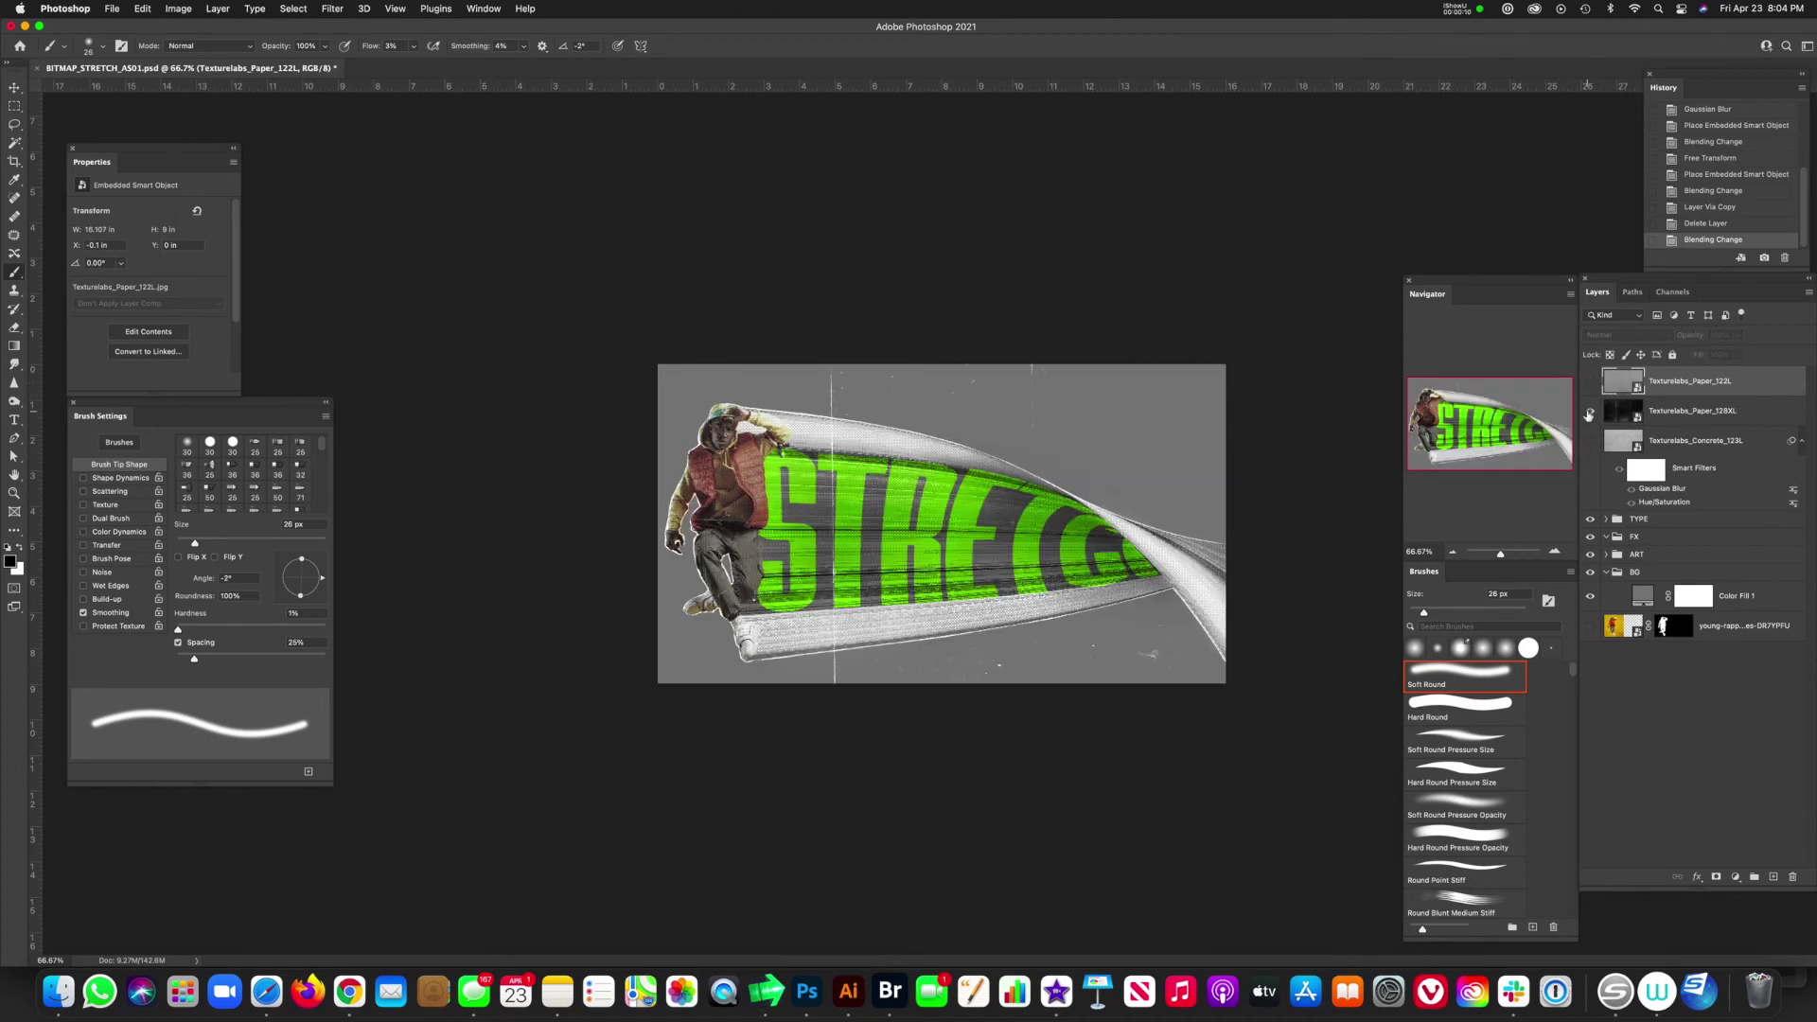
click(1589, 413)
click(1589, 414)
click(1588, 413)
click(1589, 382)
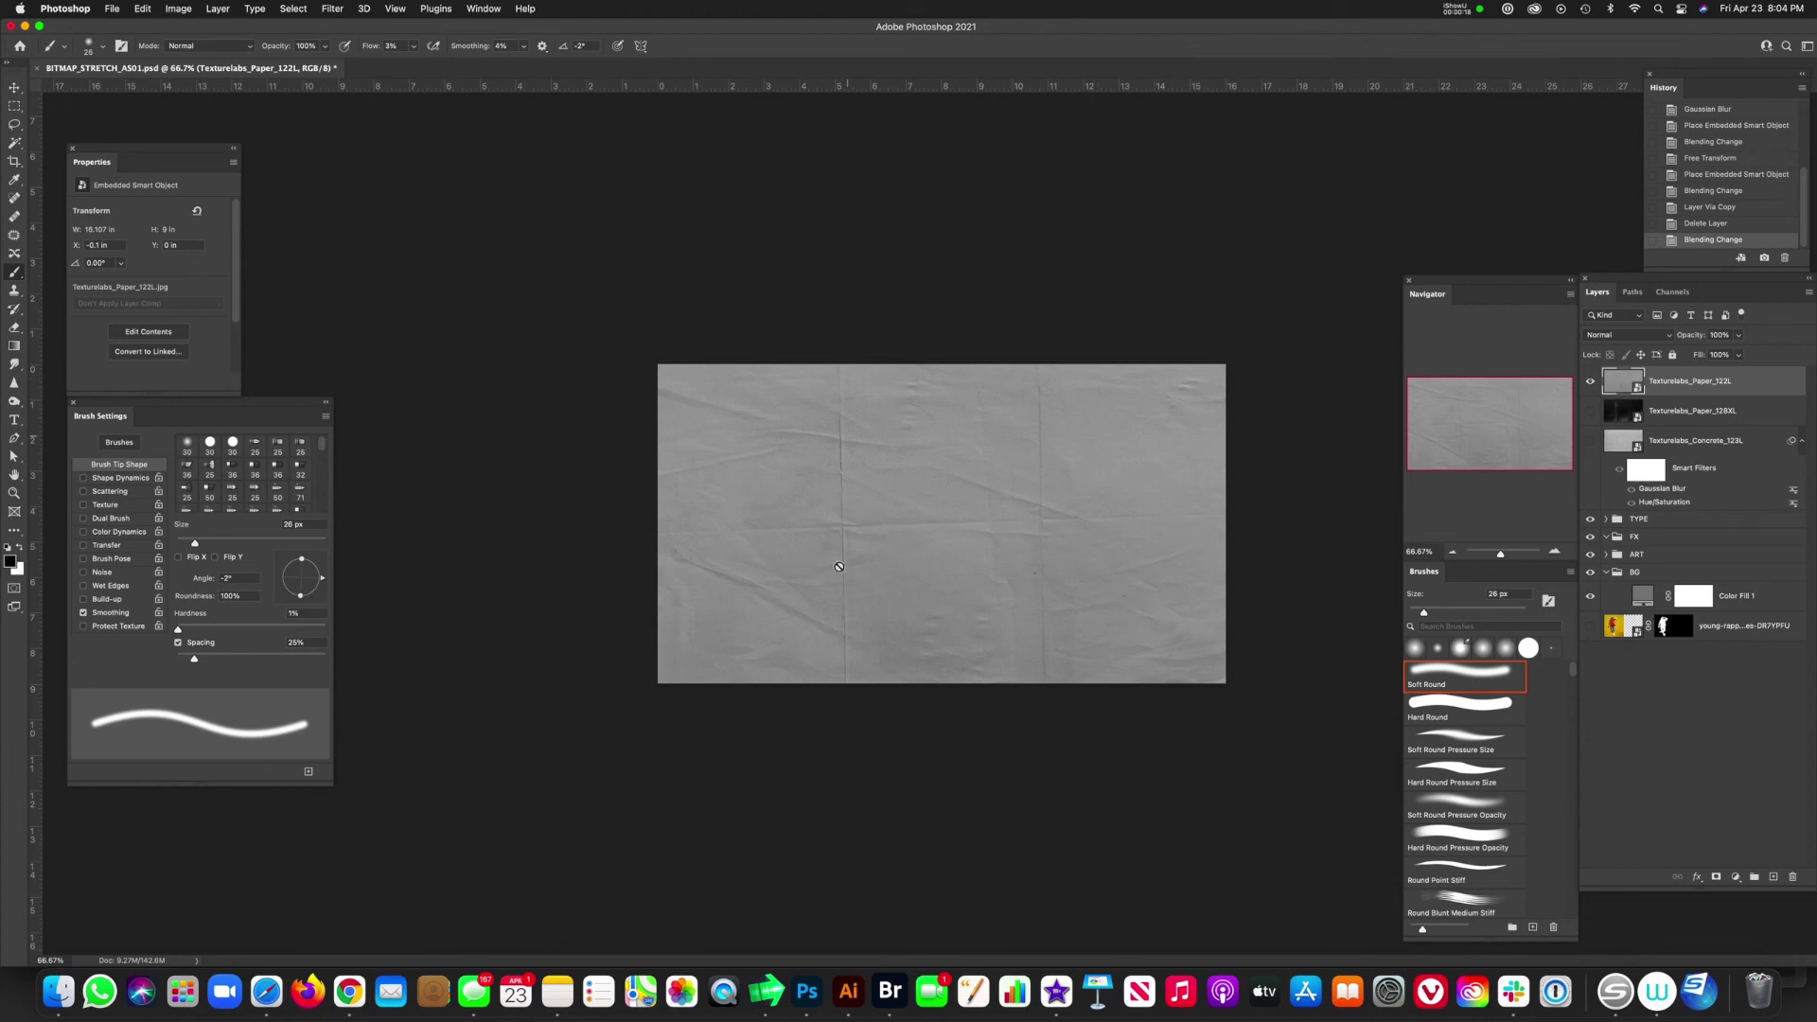
- Move the Texturelabs_Paper_122L layer into the BG group above Color Fill 1 and invert it
drag(1615, 380, 1624, 588)
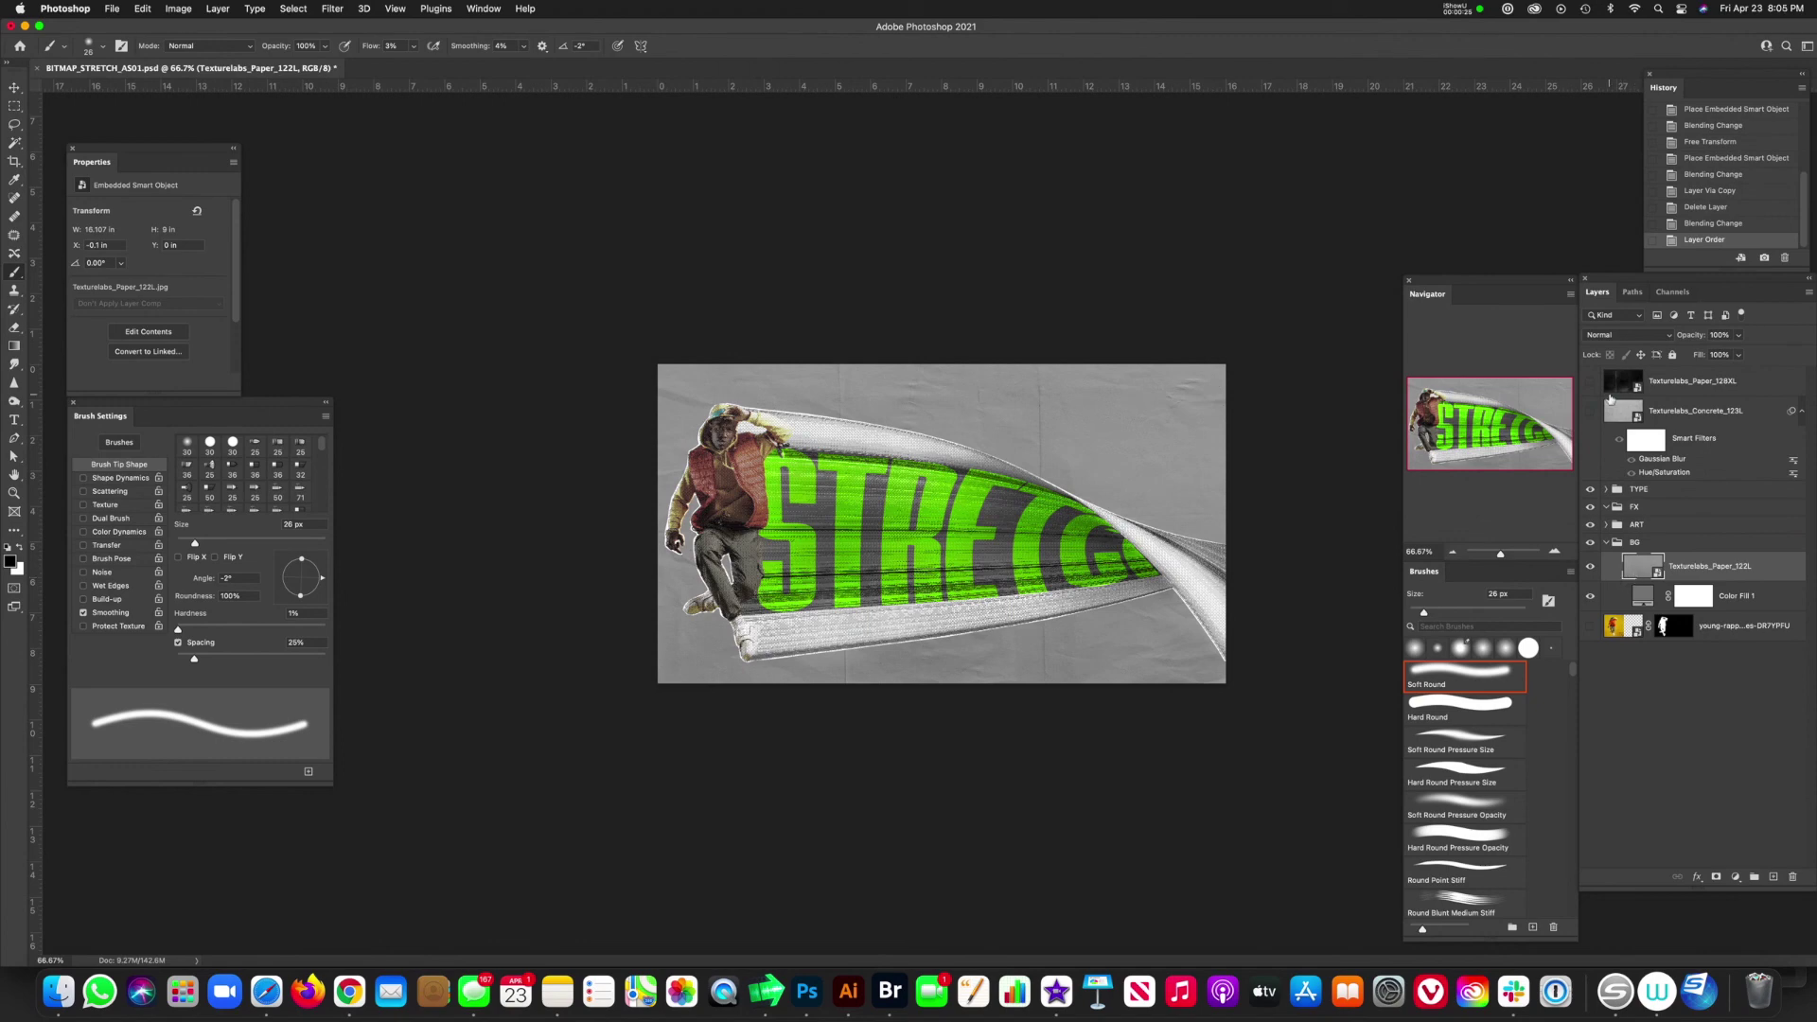
key(super+i)
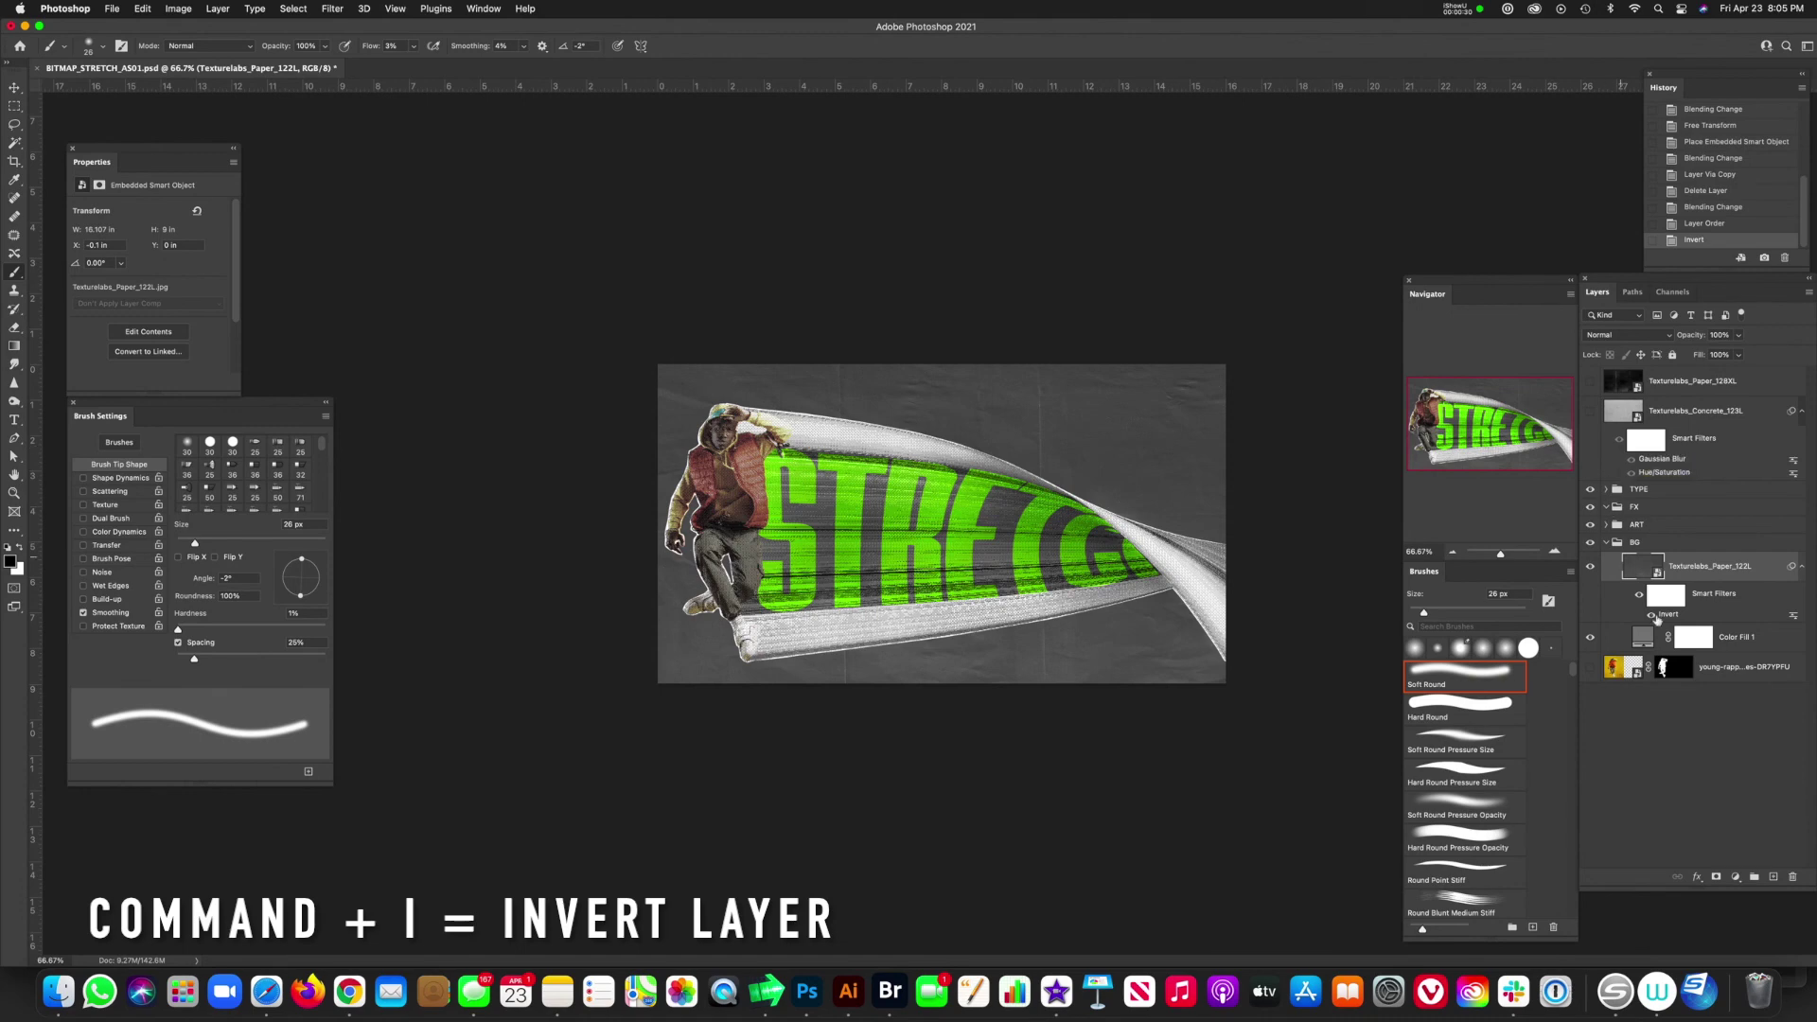
- Set the inverted paper texture in the BG group to the Multiply blend mode
click(1625, 335)
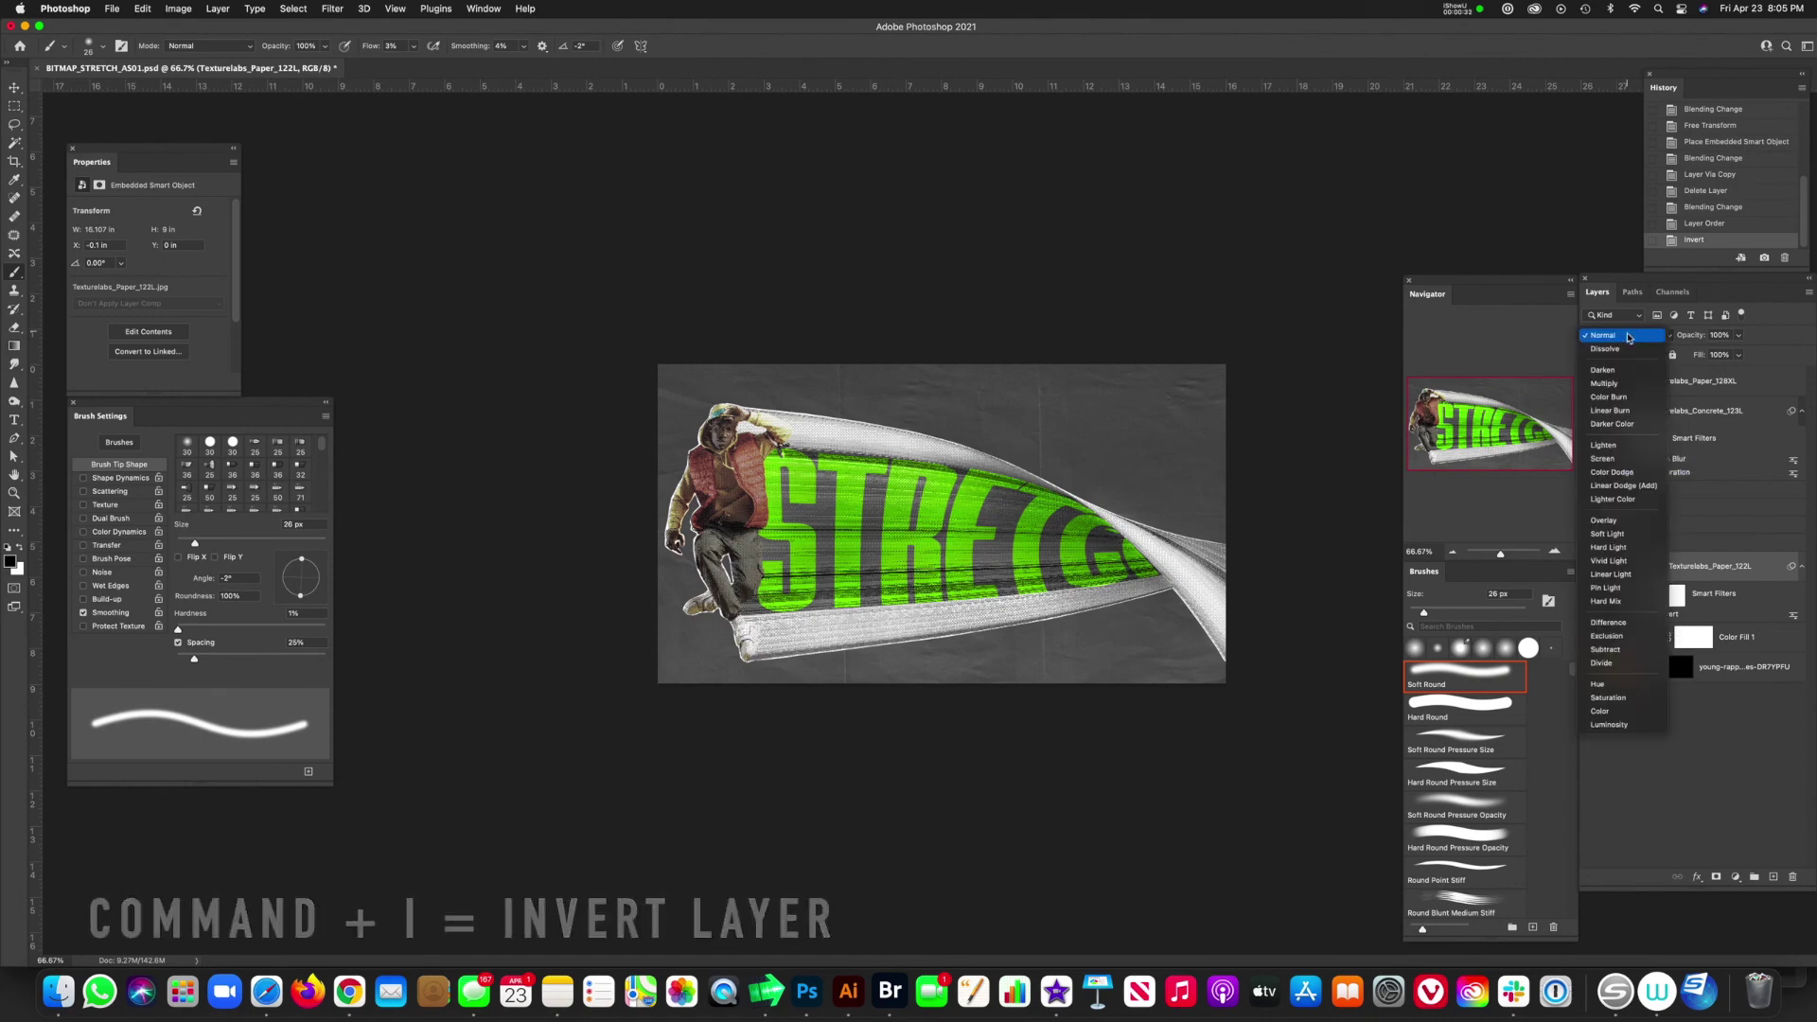
click(1623, 384)
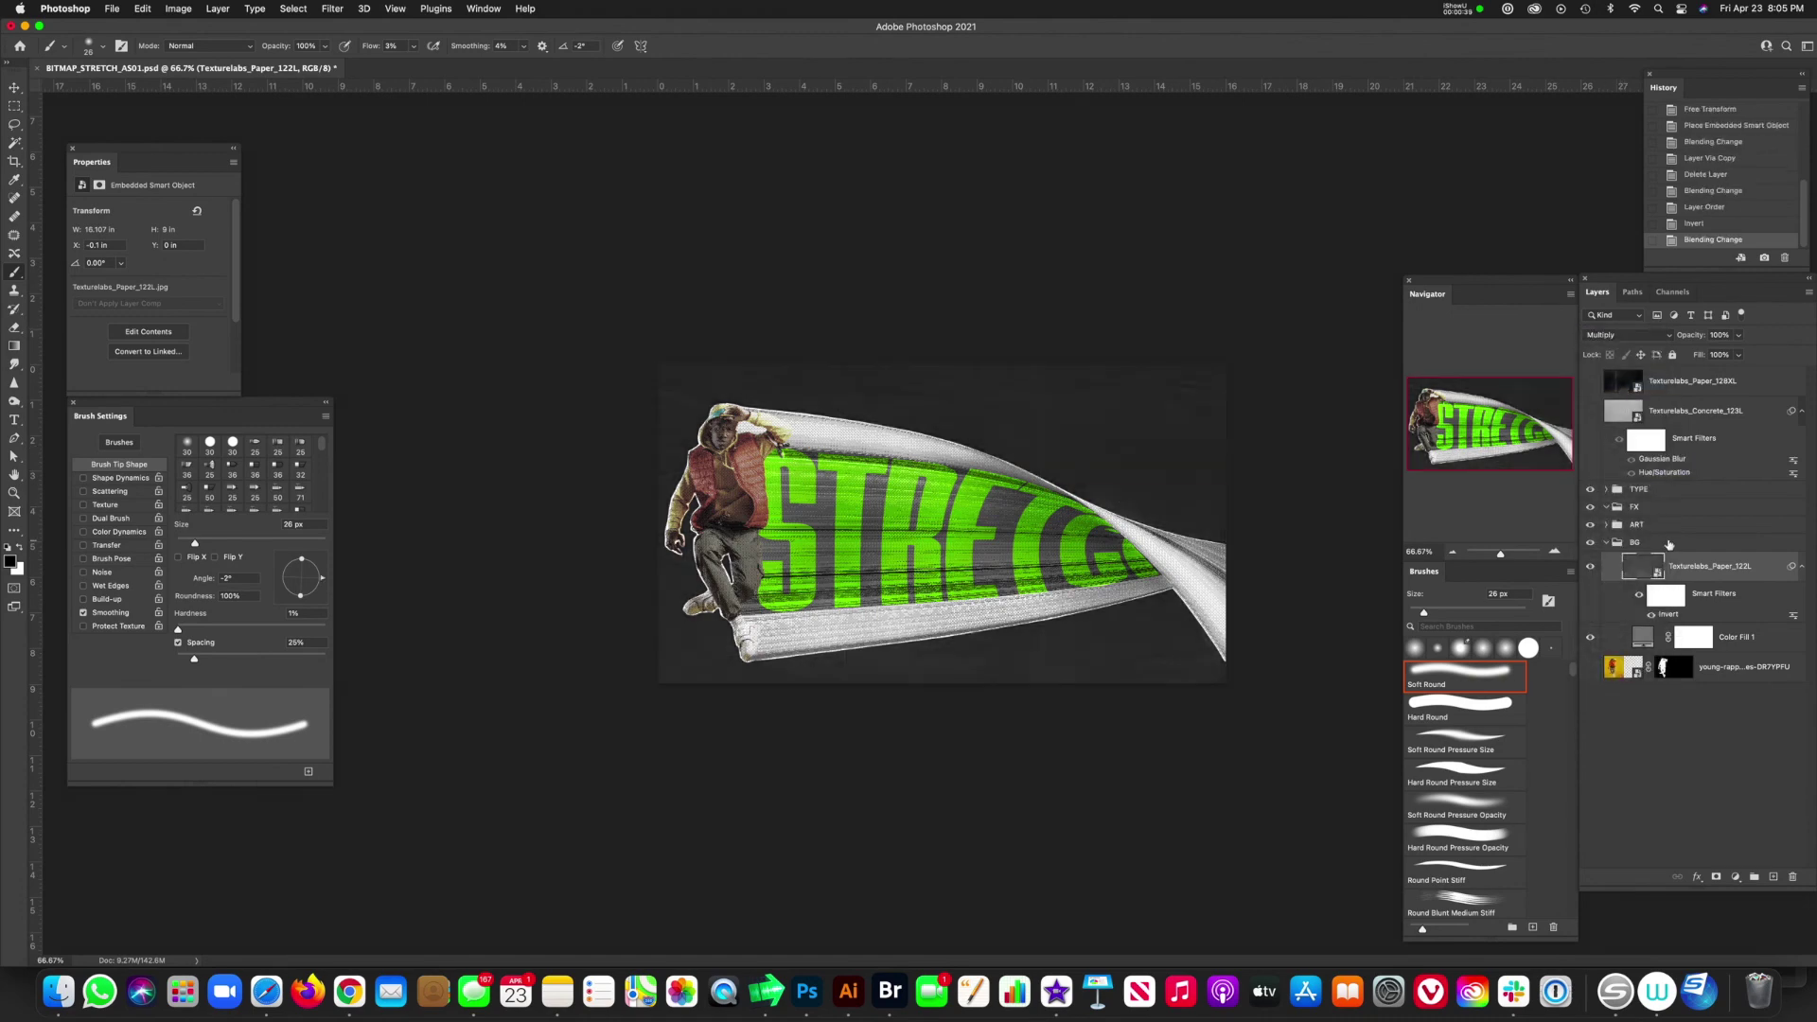
- Combine the TYPE, FX and ART groups into one parent group above BG, keeping its Pass Through blend mode
click(1646, 546)
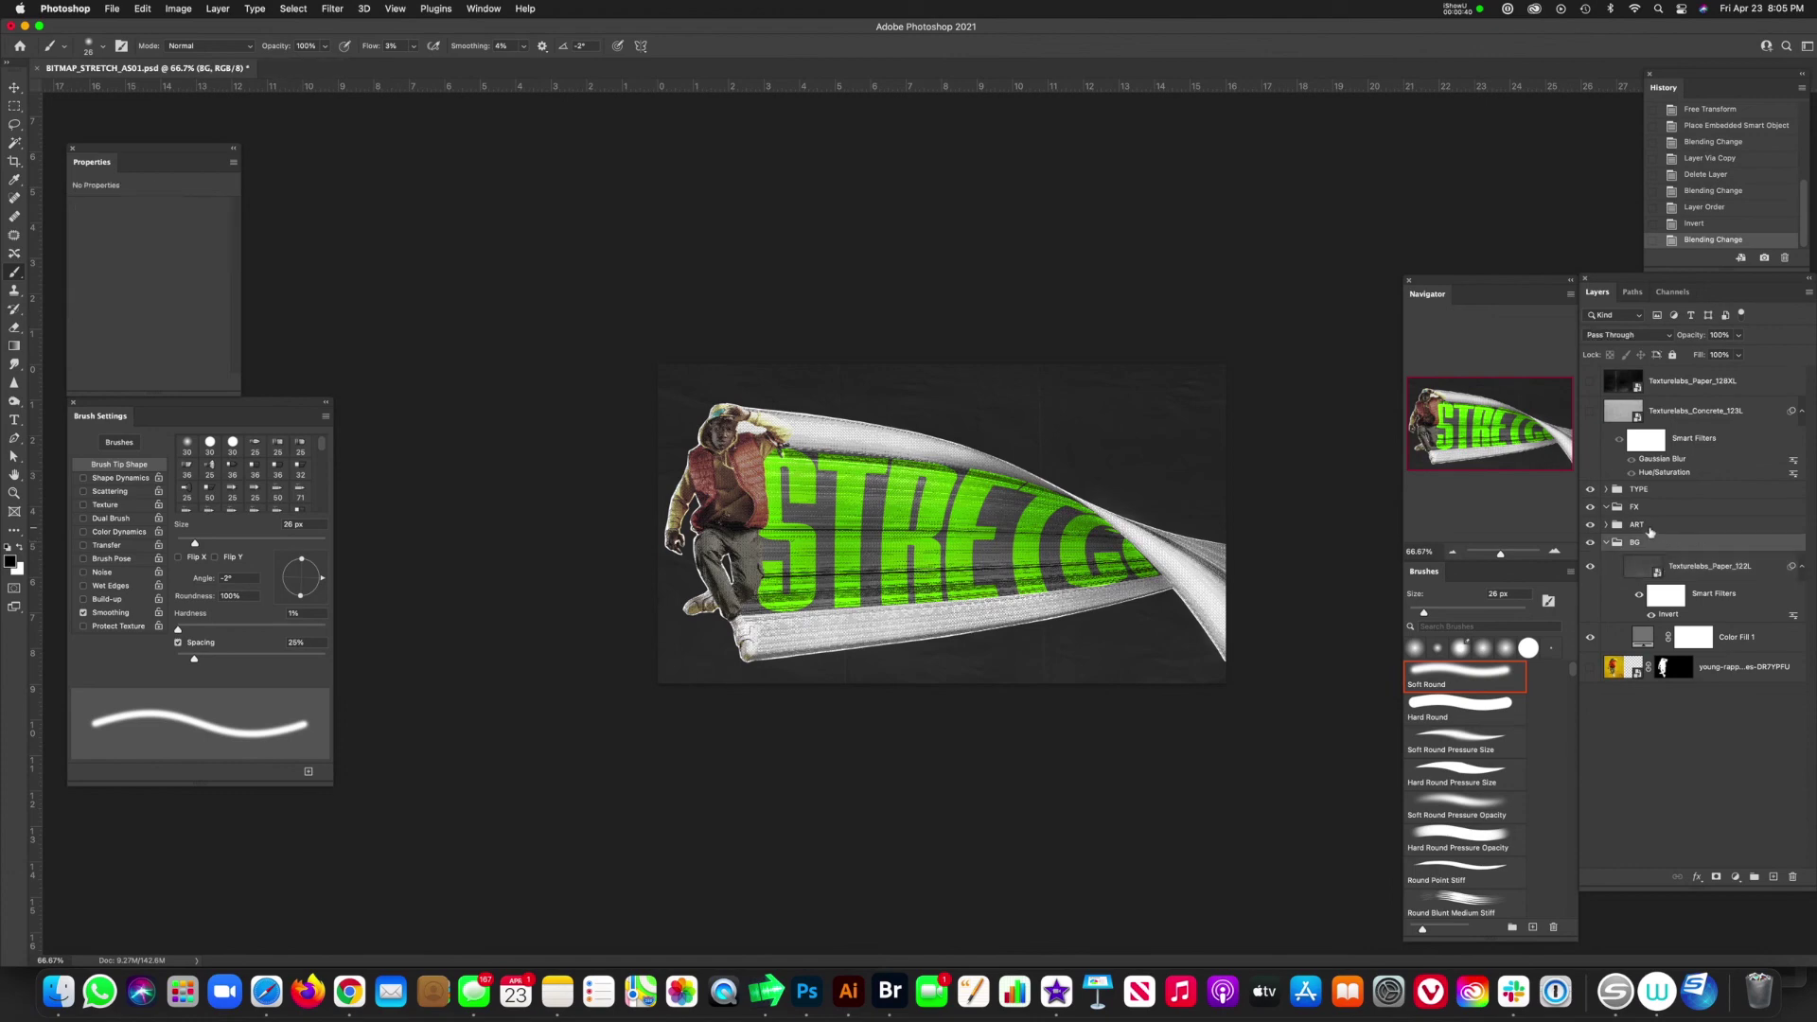
shift+click(1658, 492)
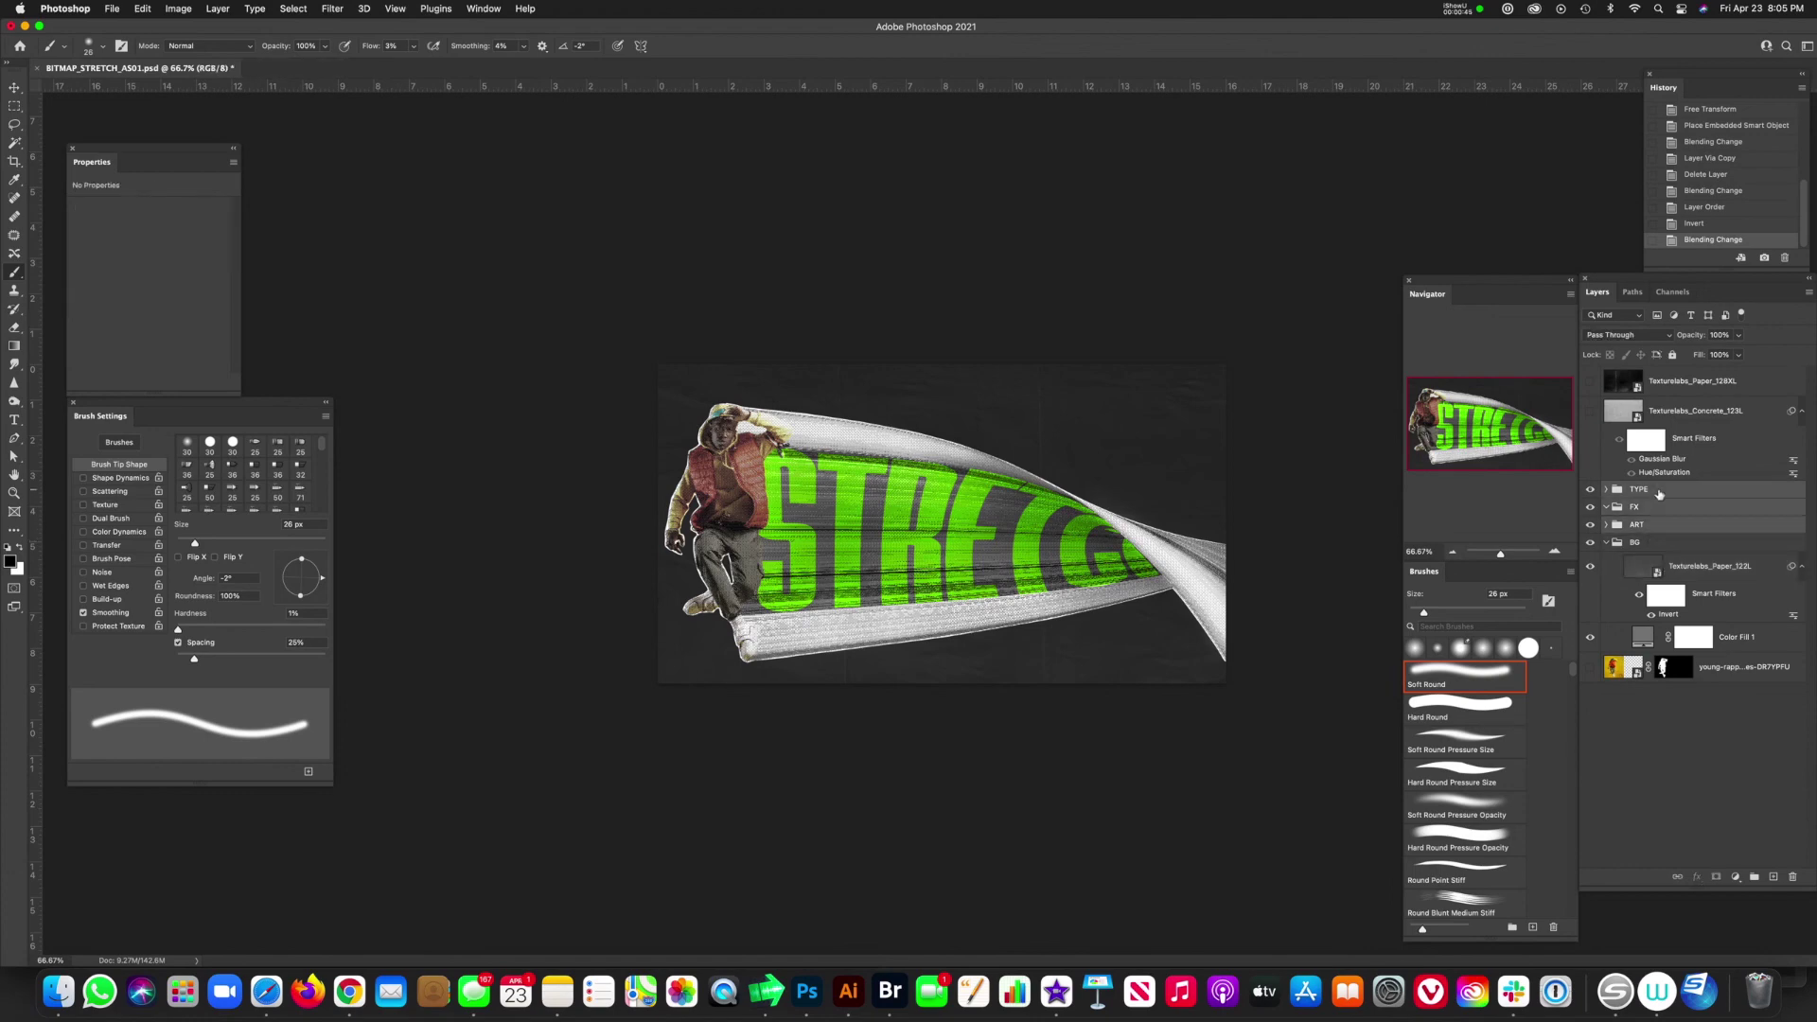
key(super+g)
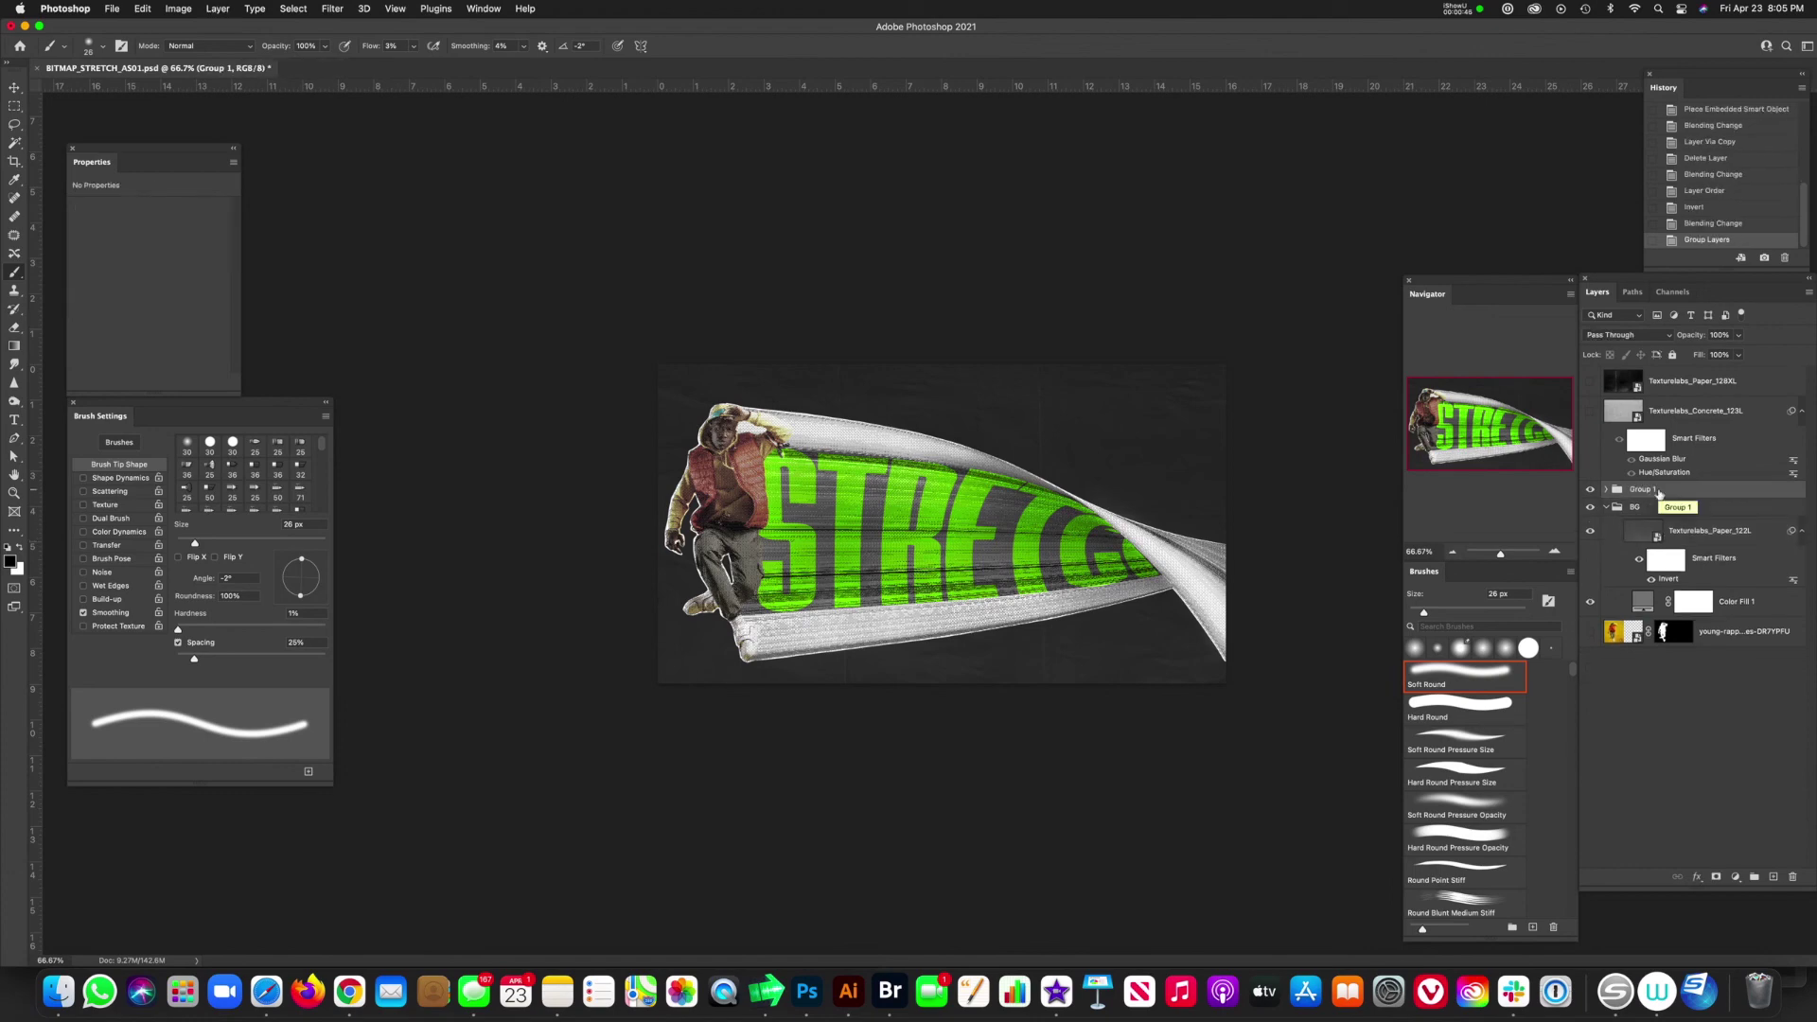
click(1644, 337)
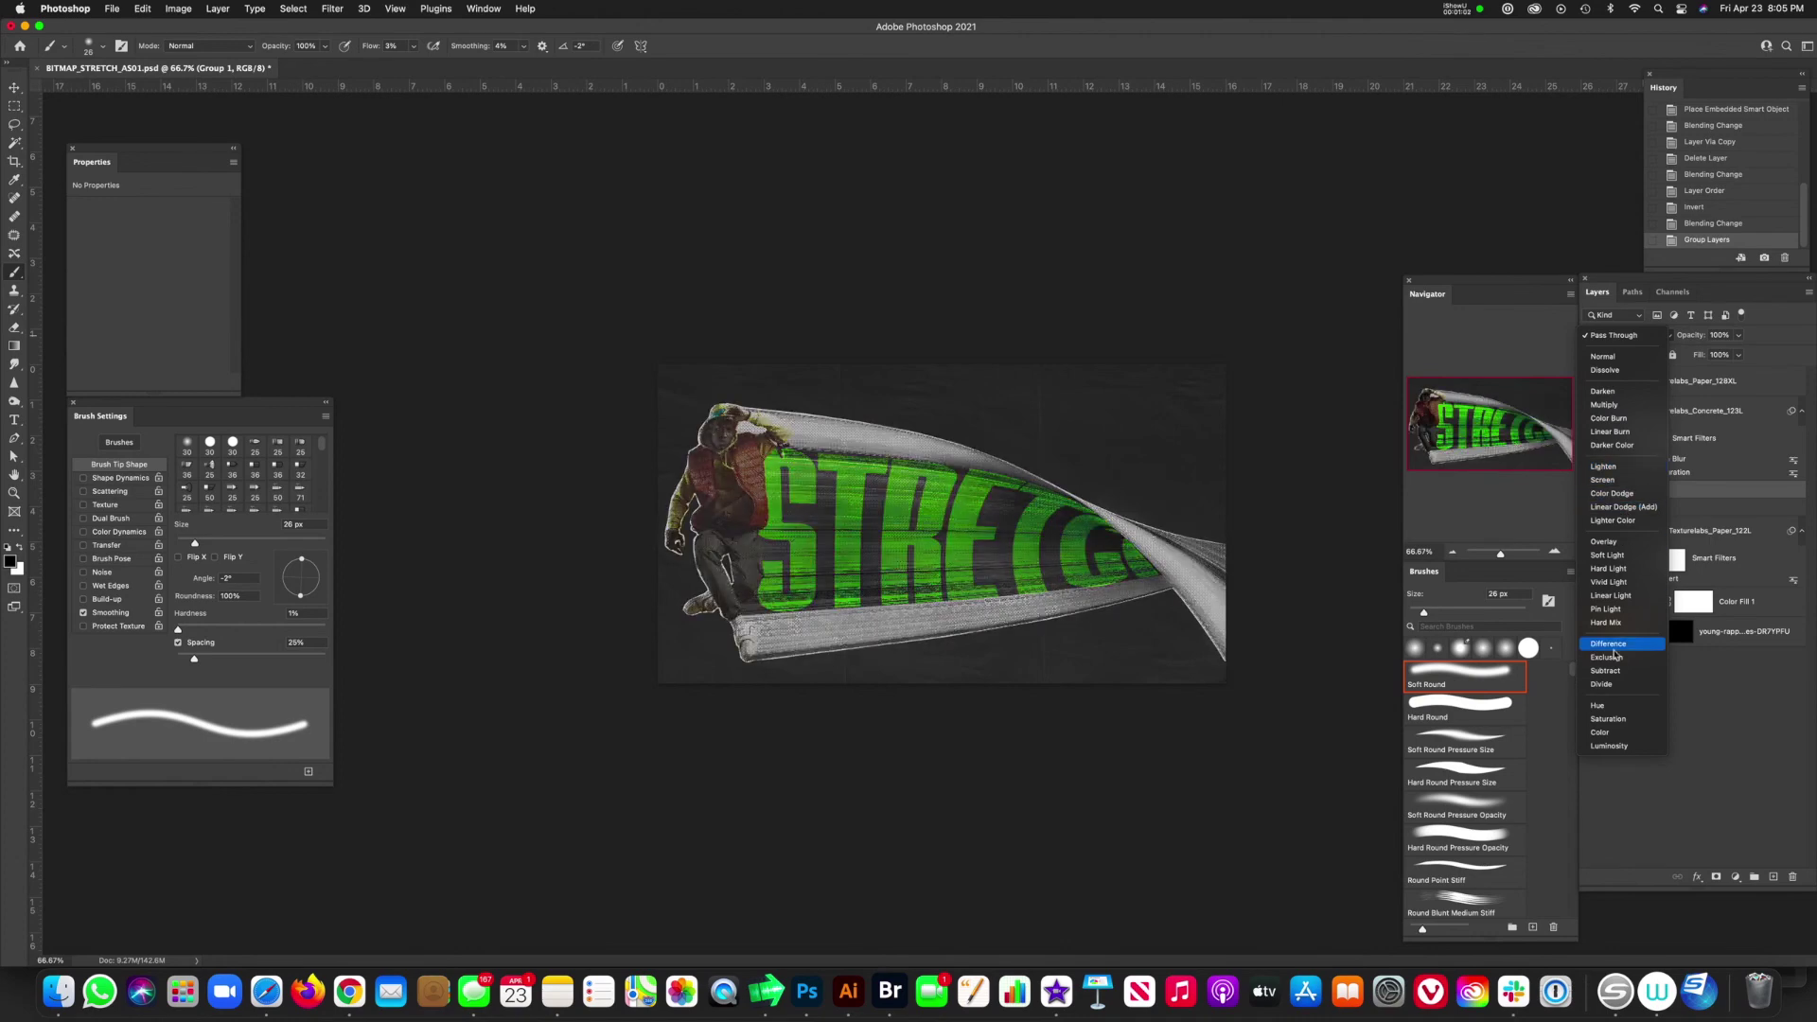
key(Escape)
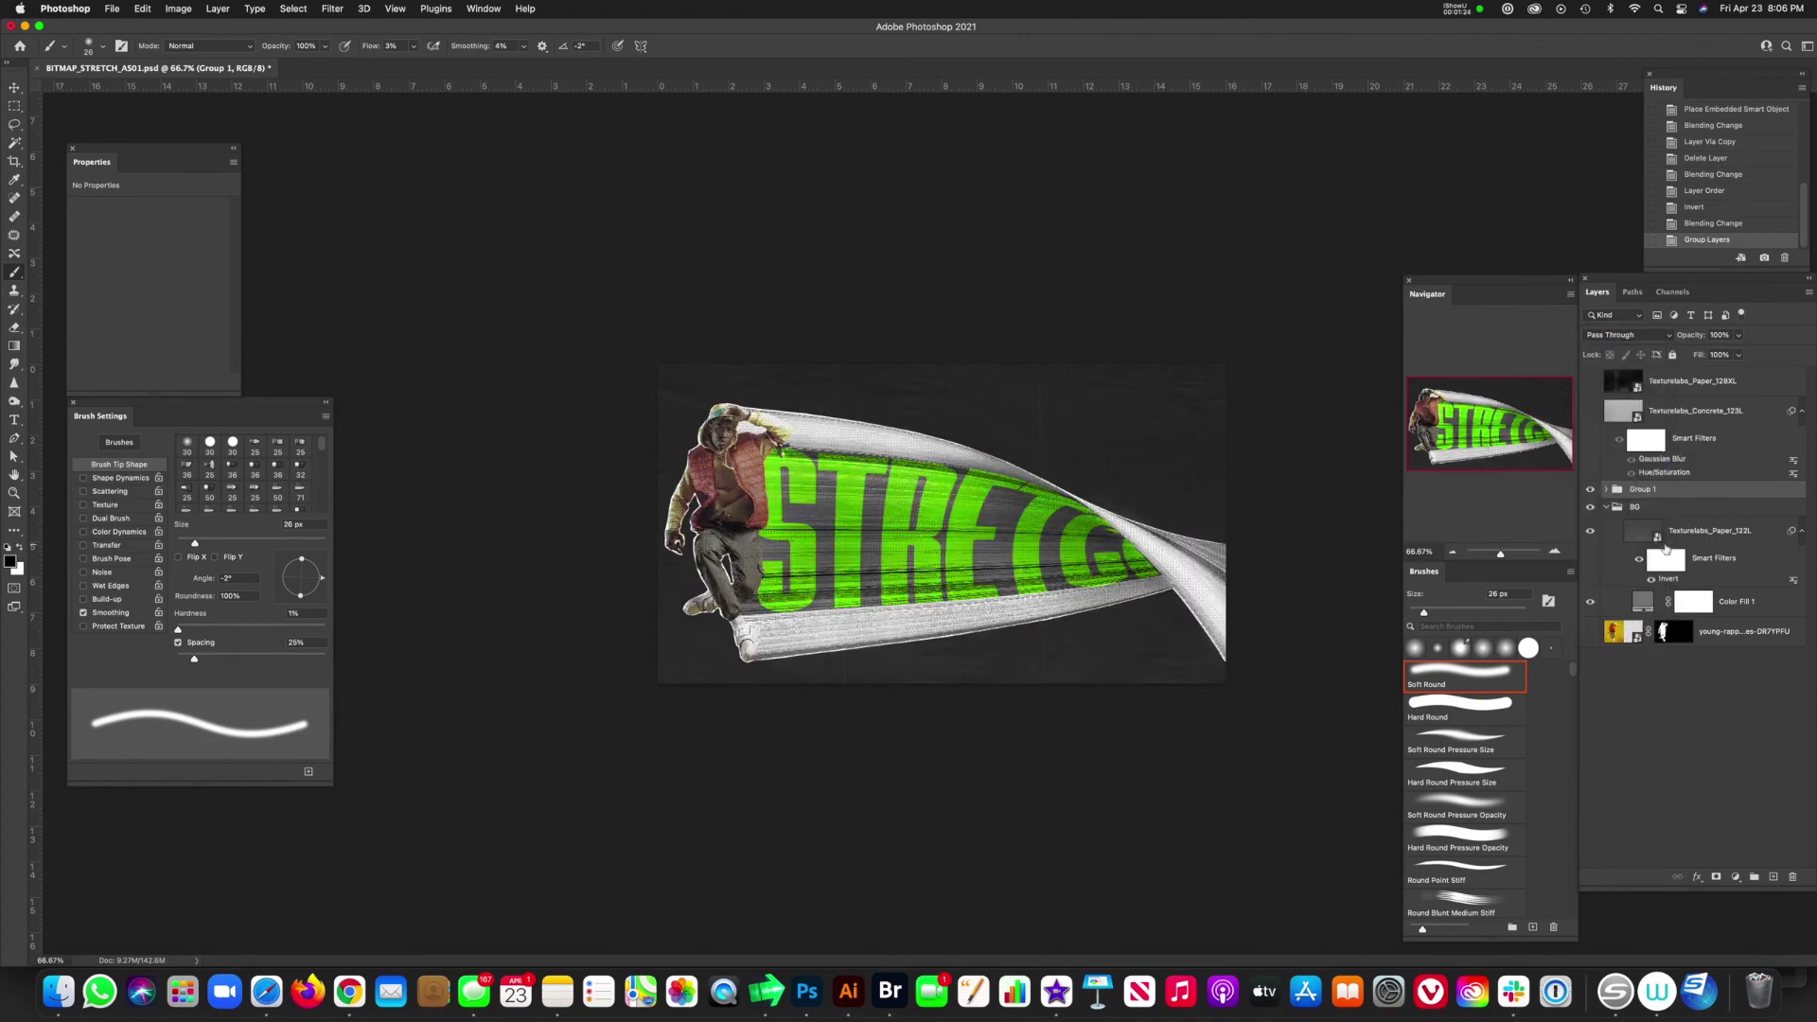
- Duplicate the Texturelabs_Paper_122L layer and move the copy above the combined artwork group
click(1657, 536)
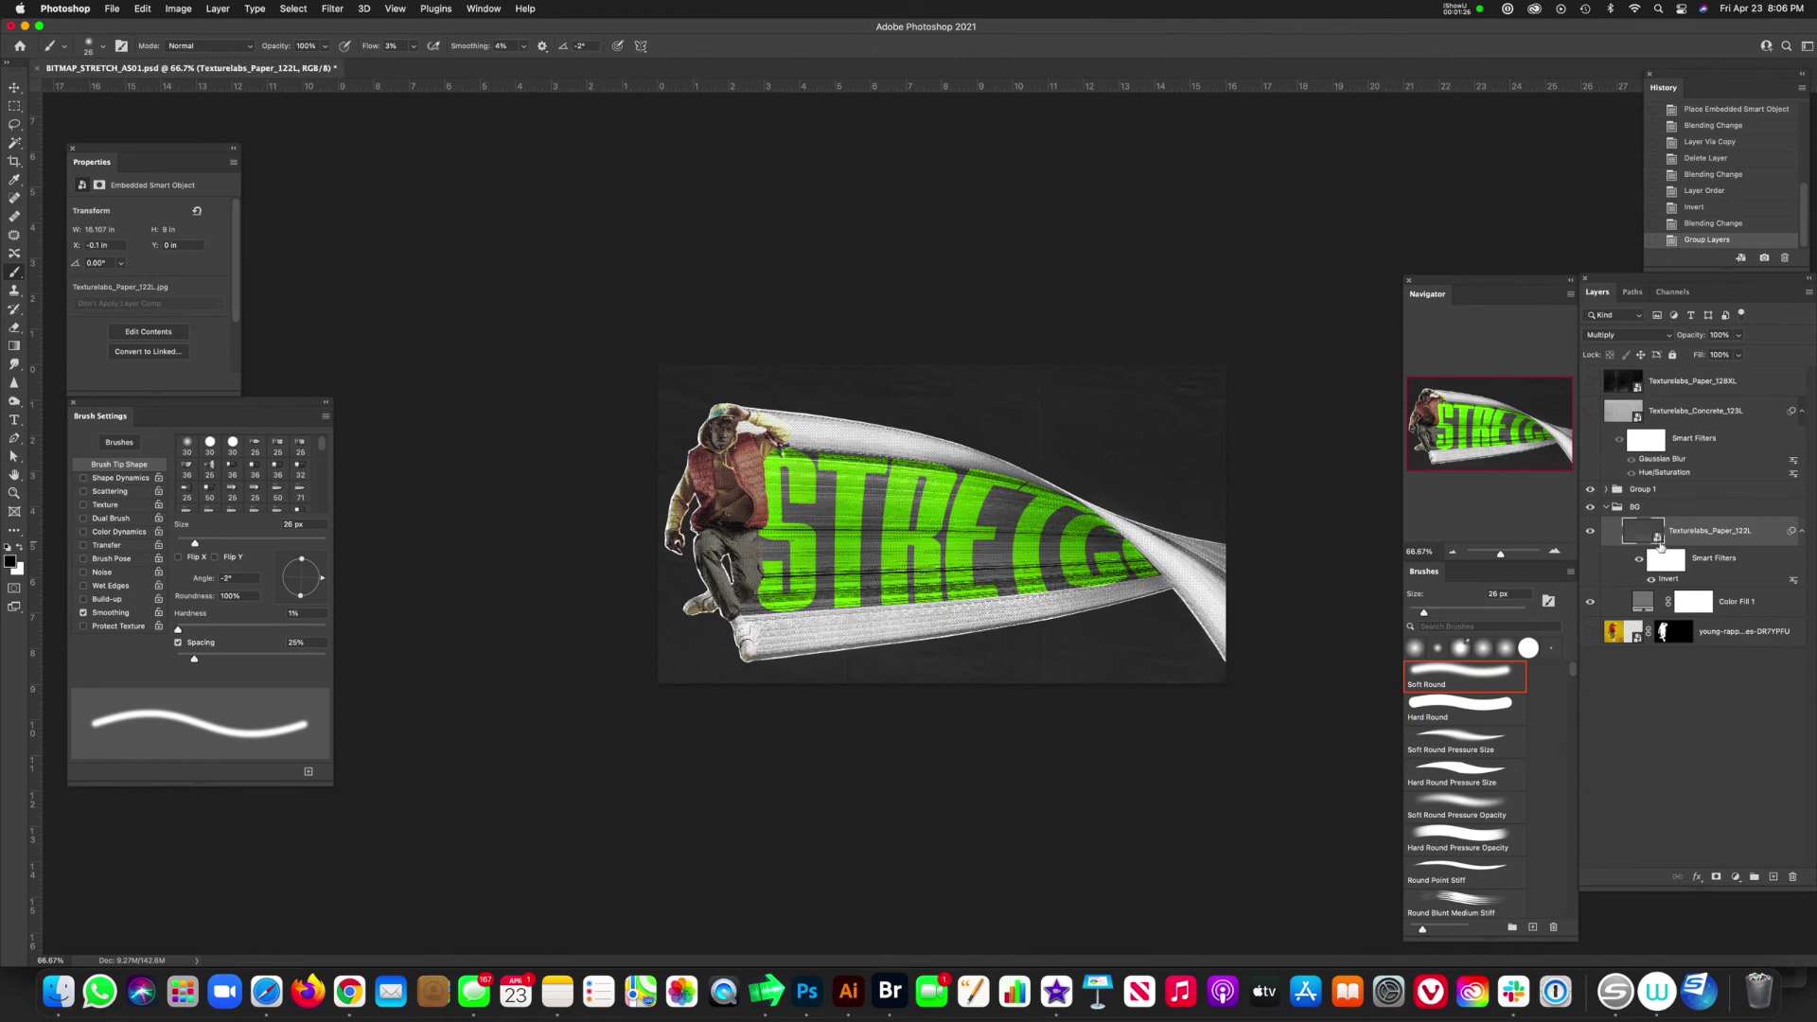
key(super+j)
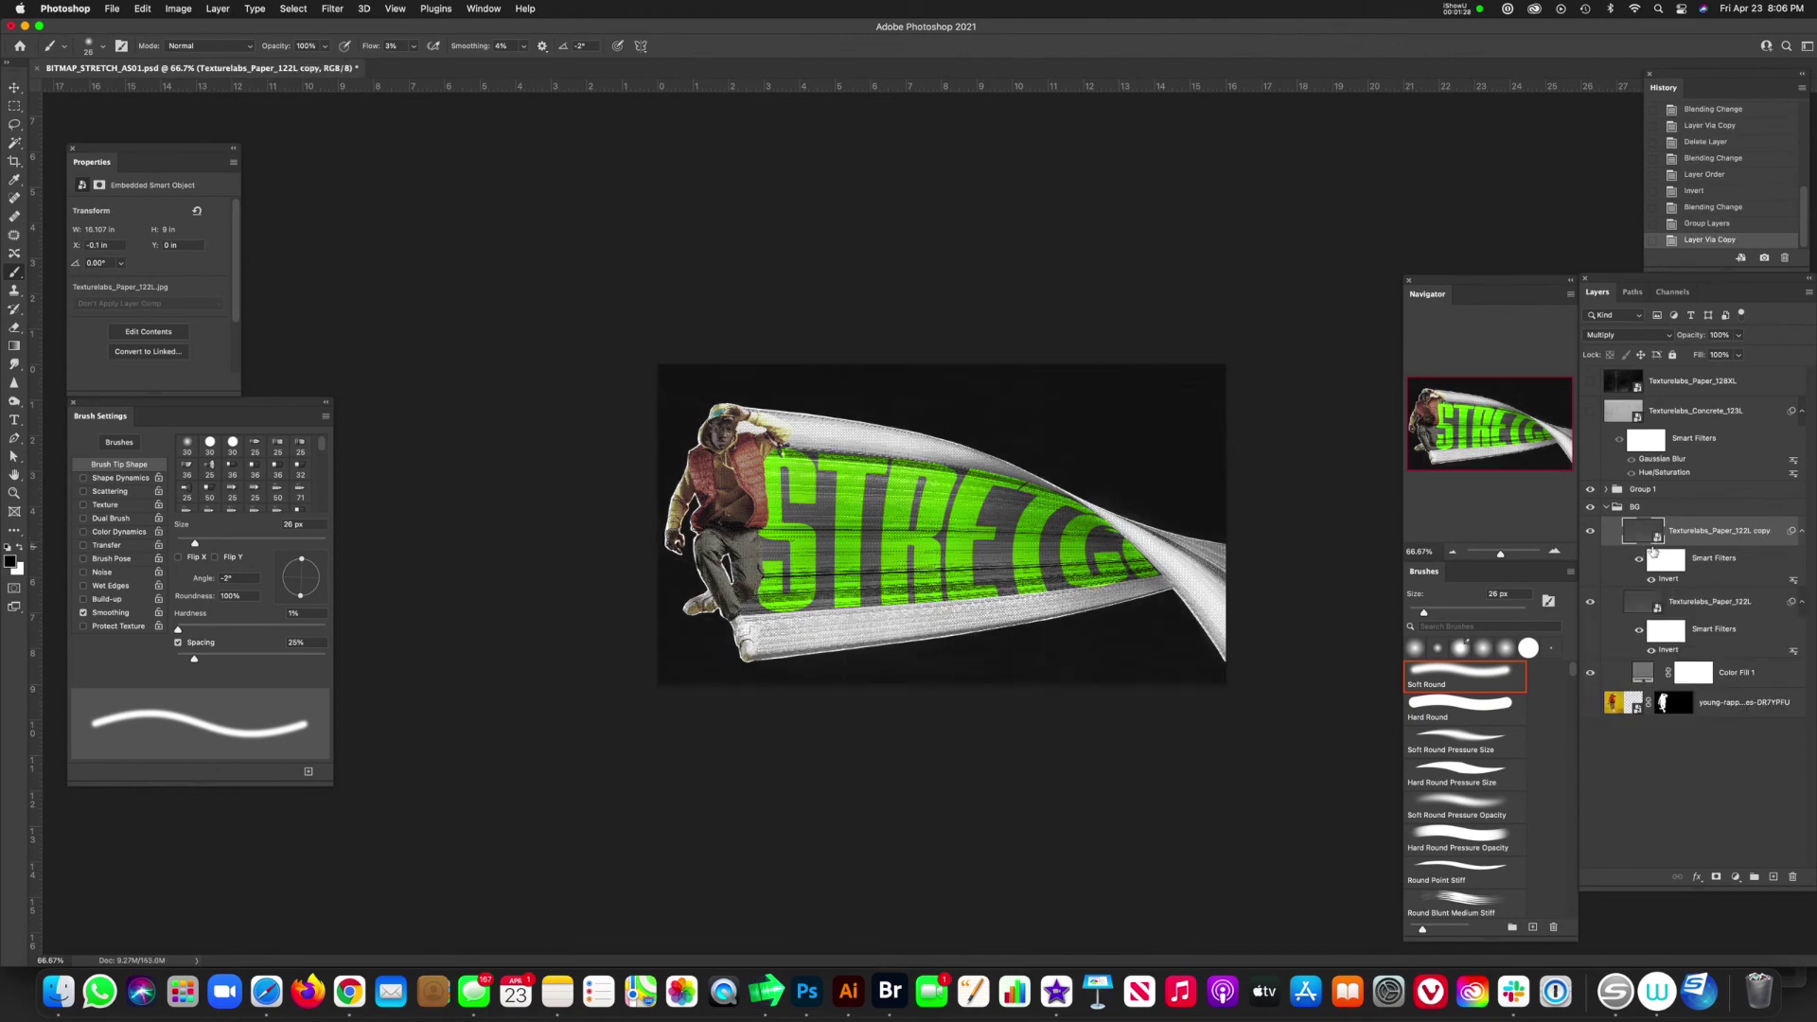
drag(1644, 540, 1658, 485)
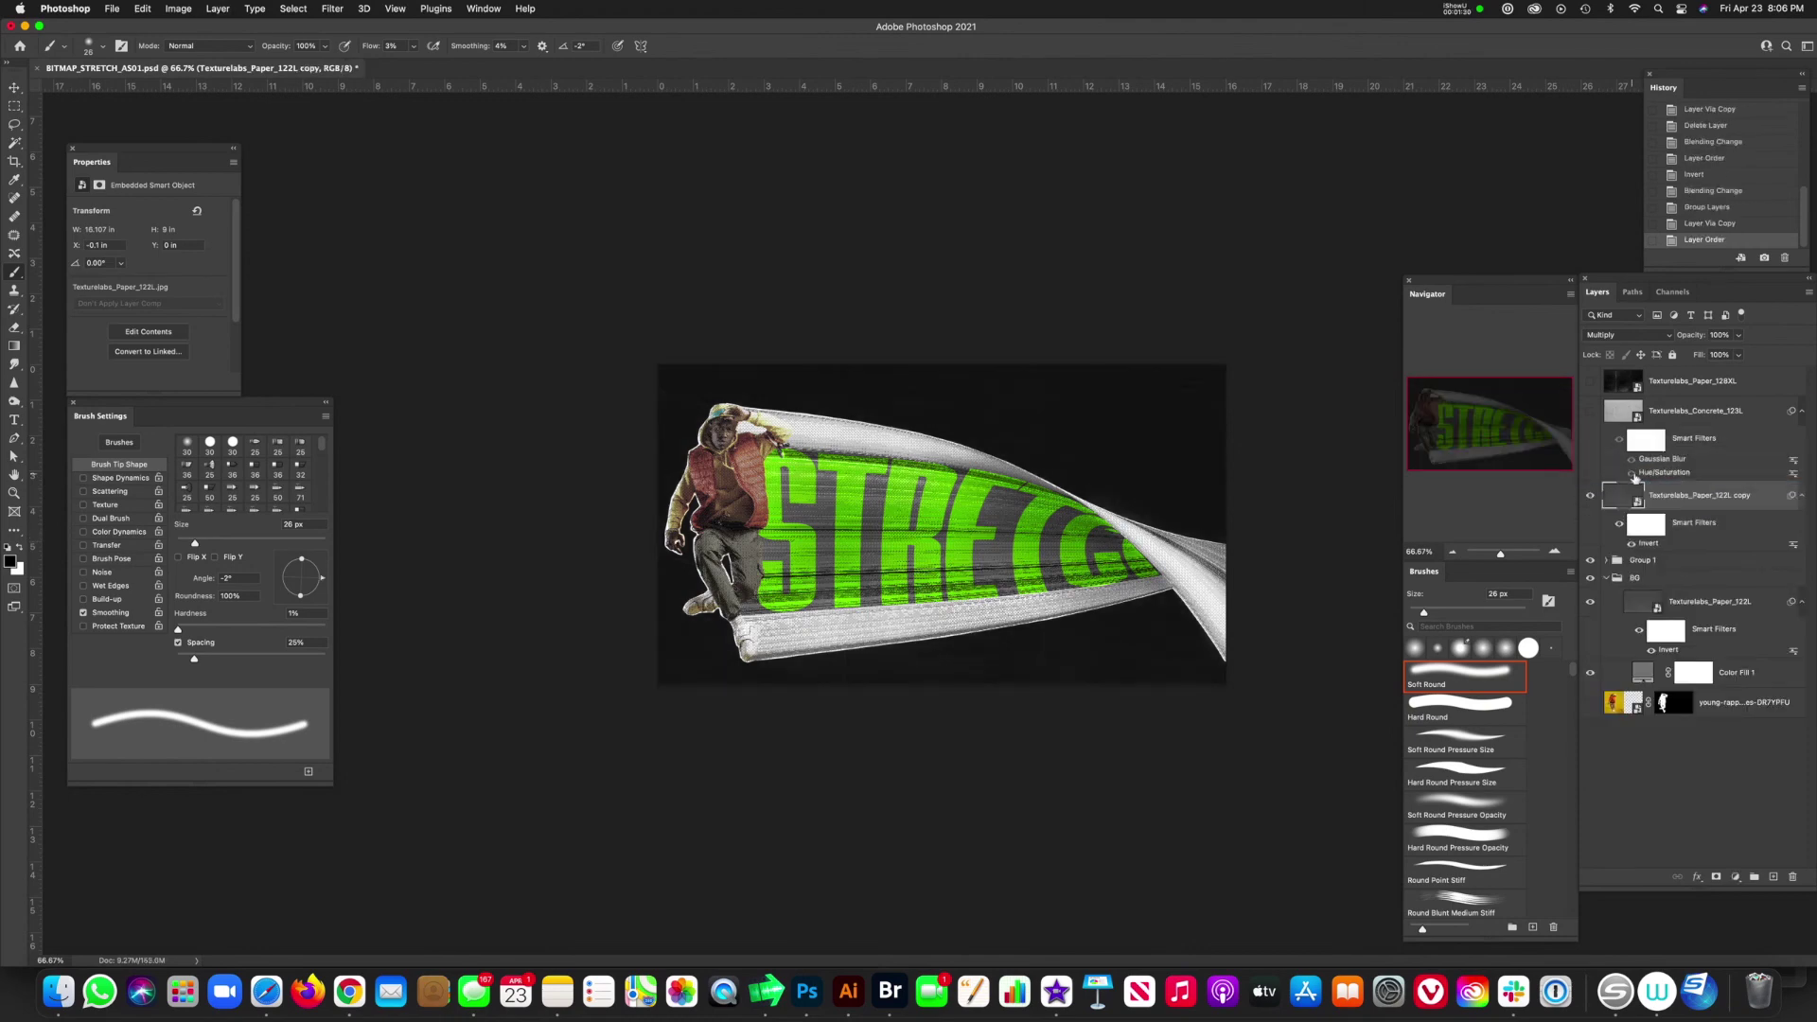
- Set the duplicated paper texture's blend mode to Normal and turn off its Invert smart filter
click(1651, 337)
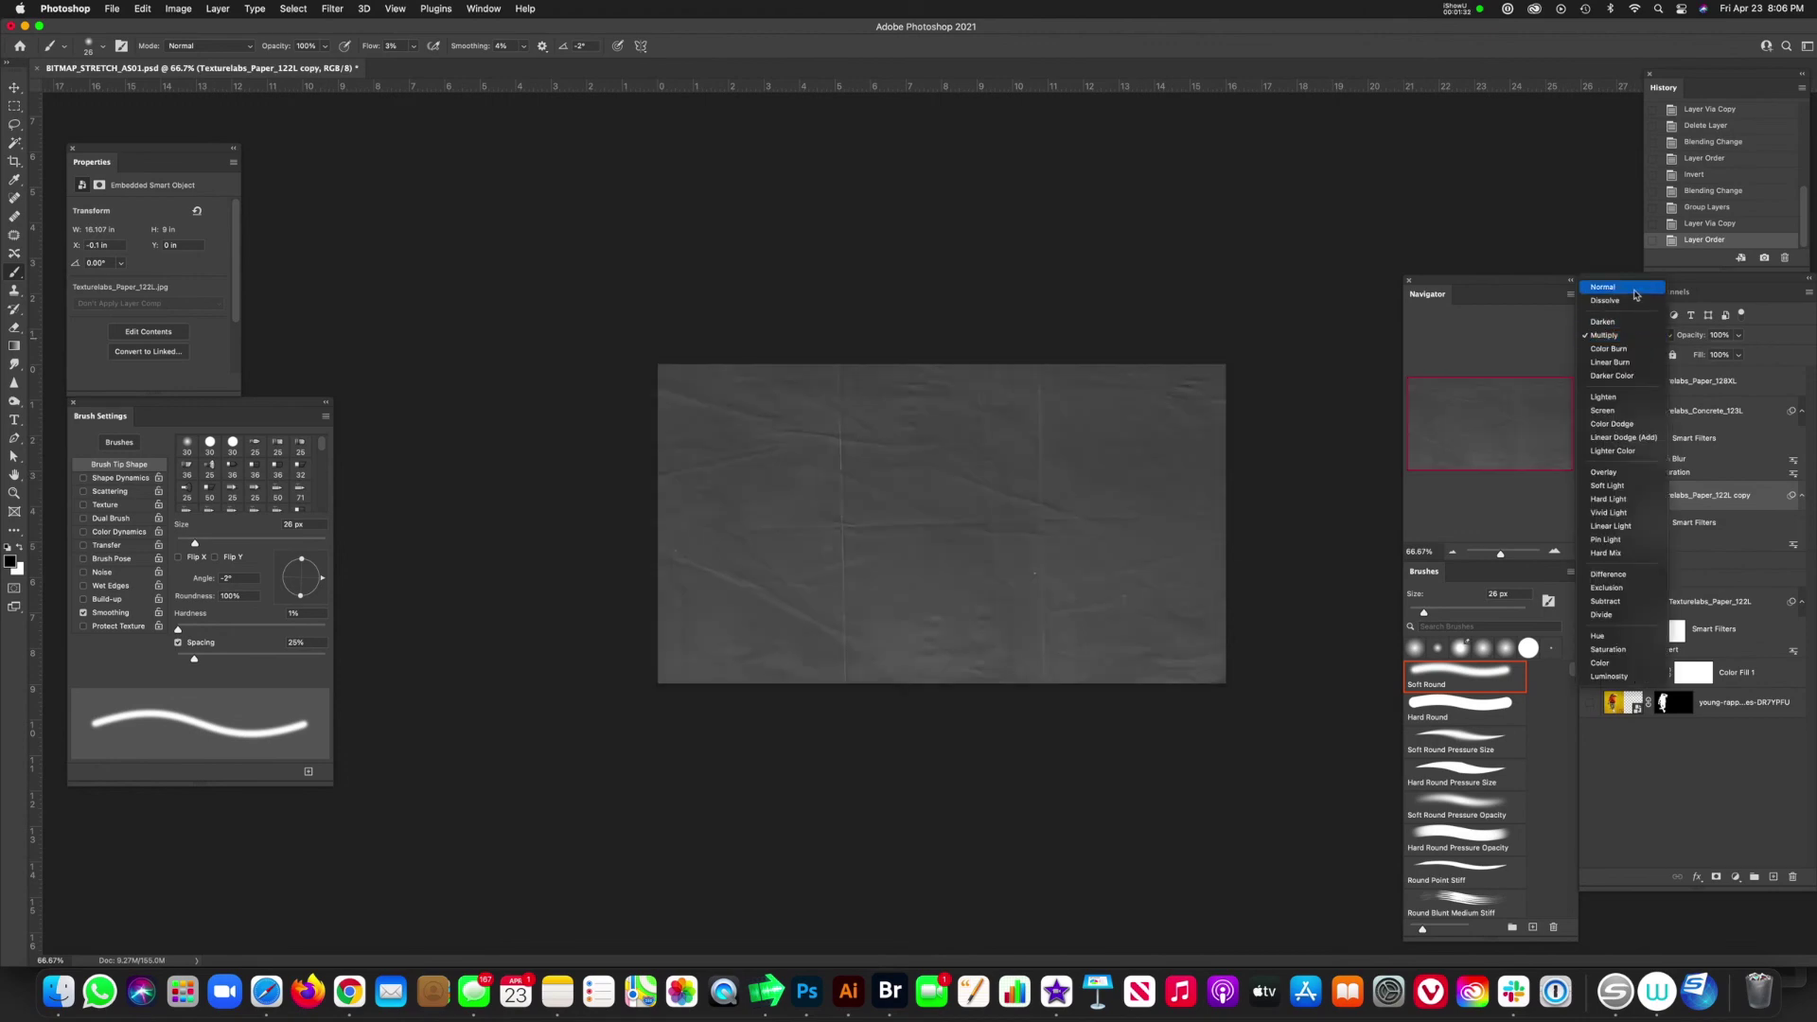
key(Down)
key(Down)
key(Down)
key(Down)
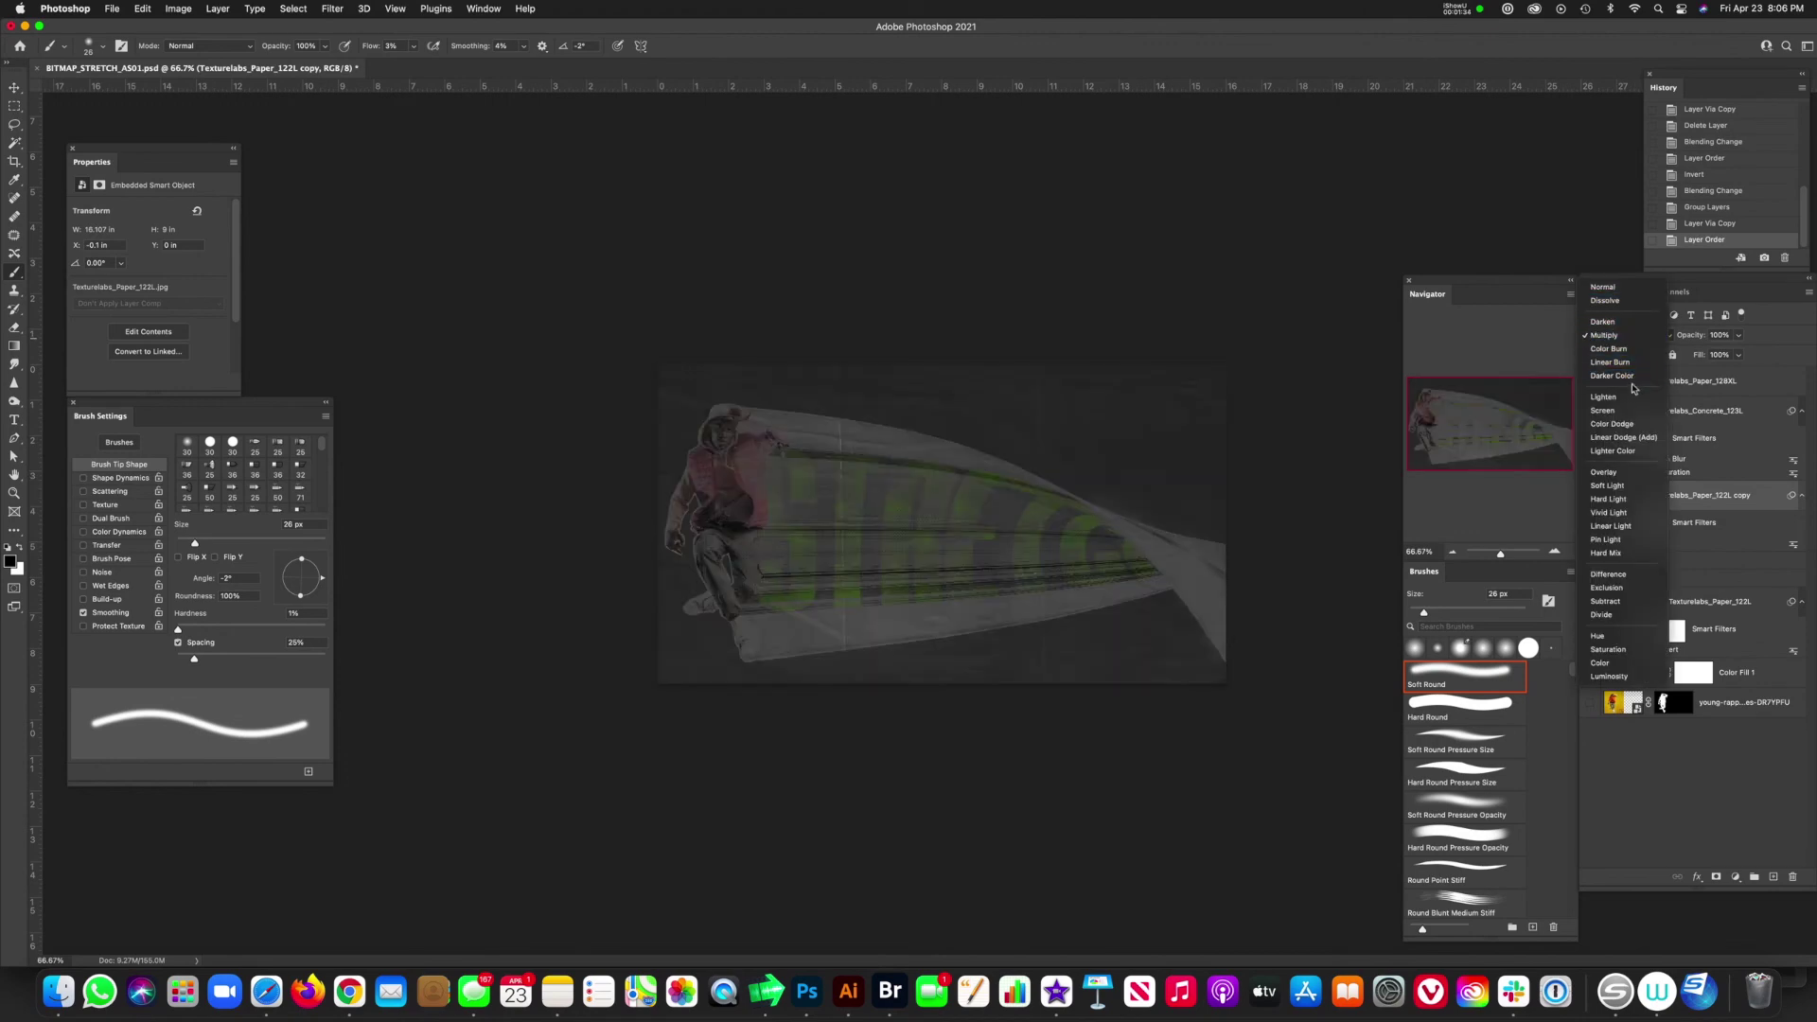
click(1648, 287)
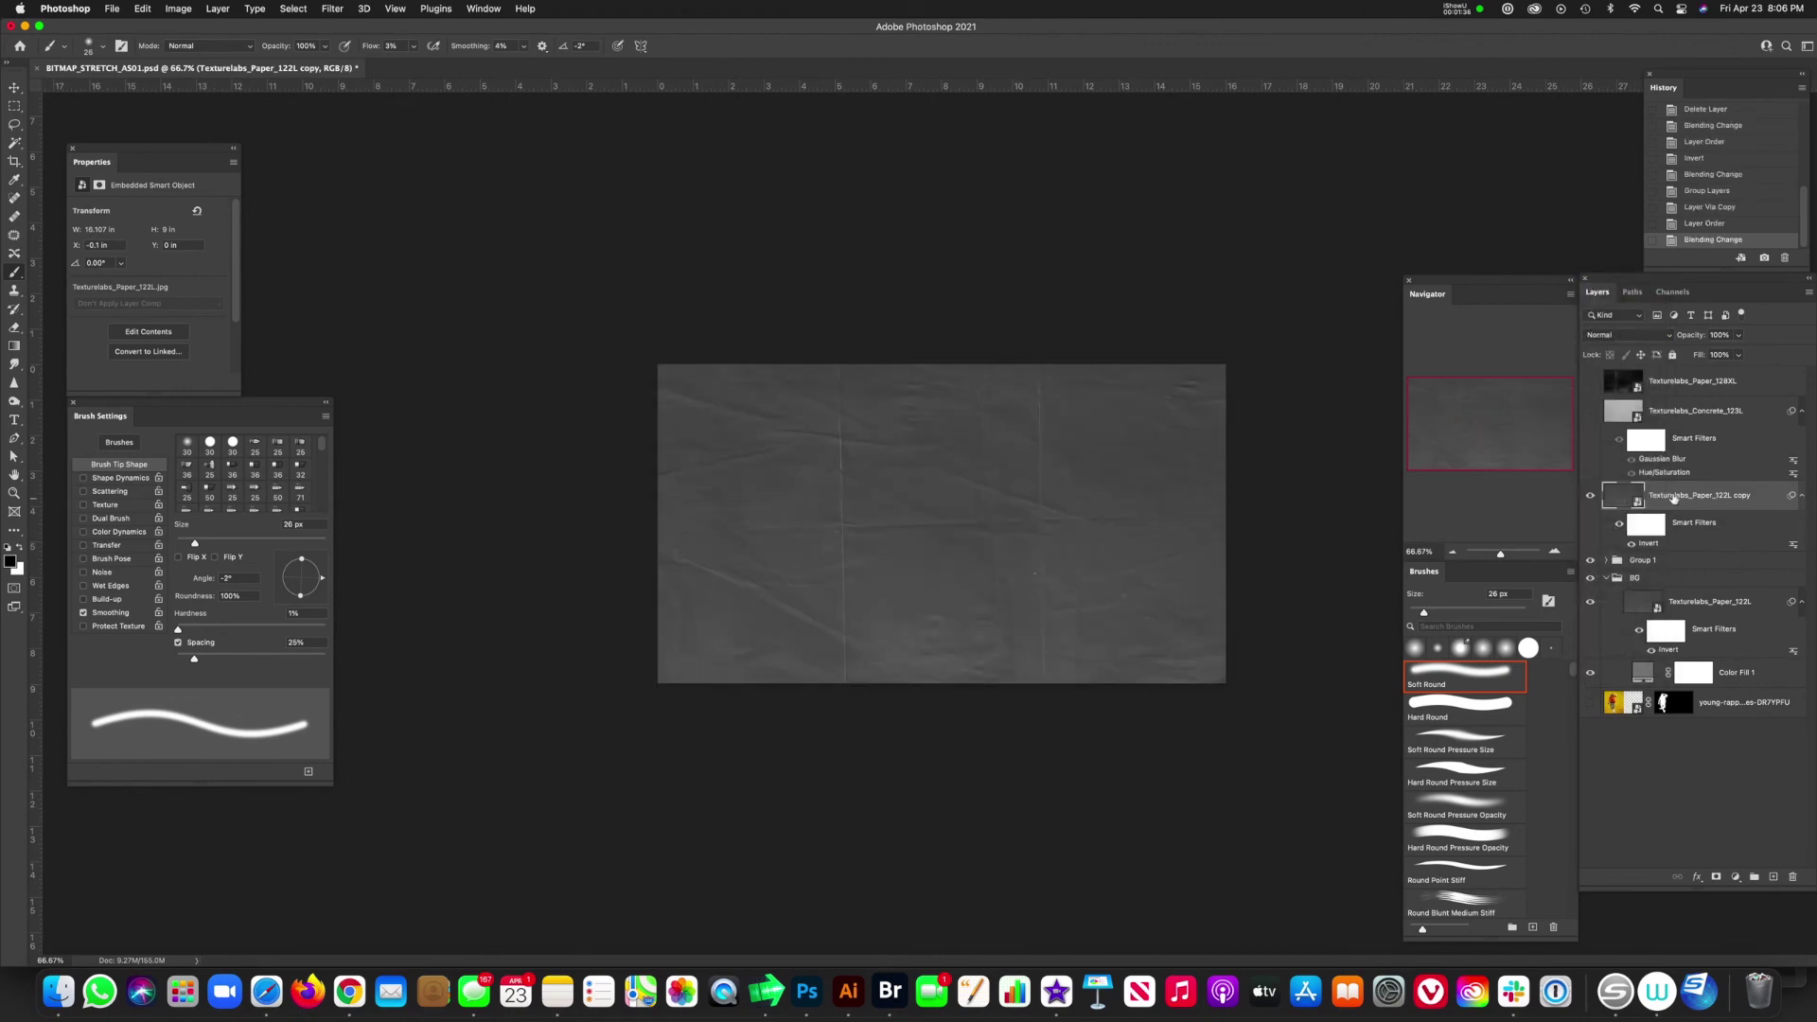
click(1631, 543)
click(1645, 337)
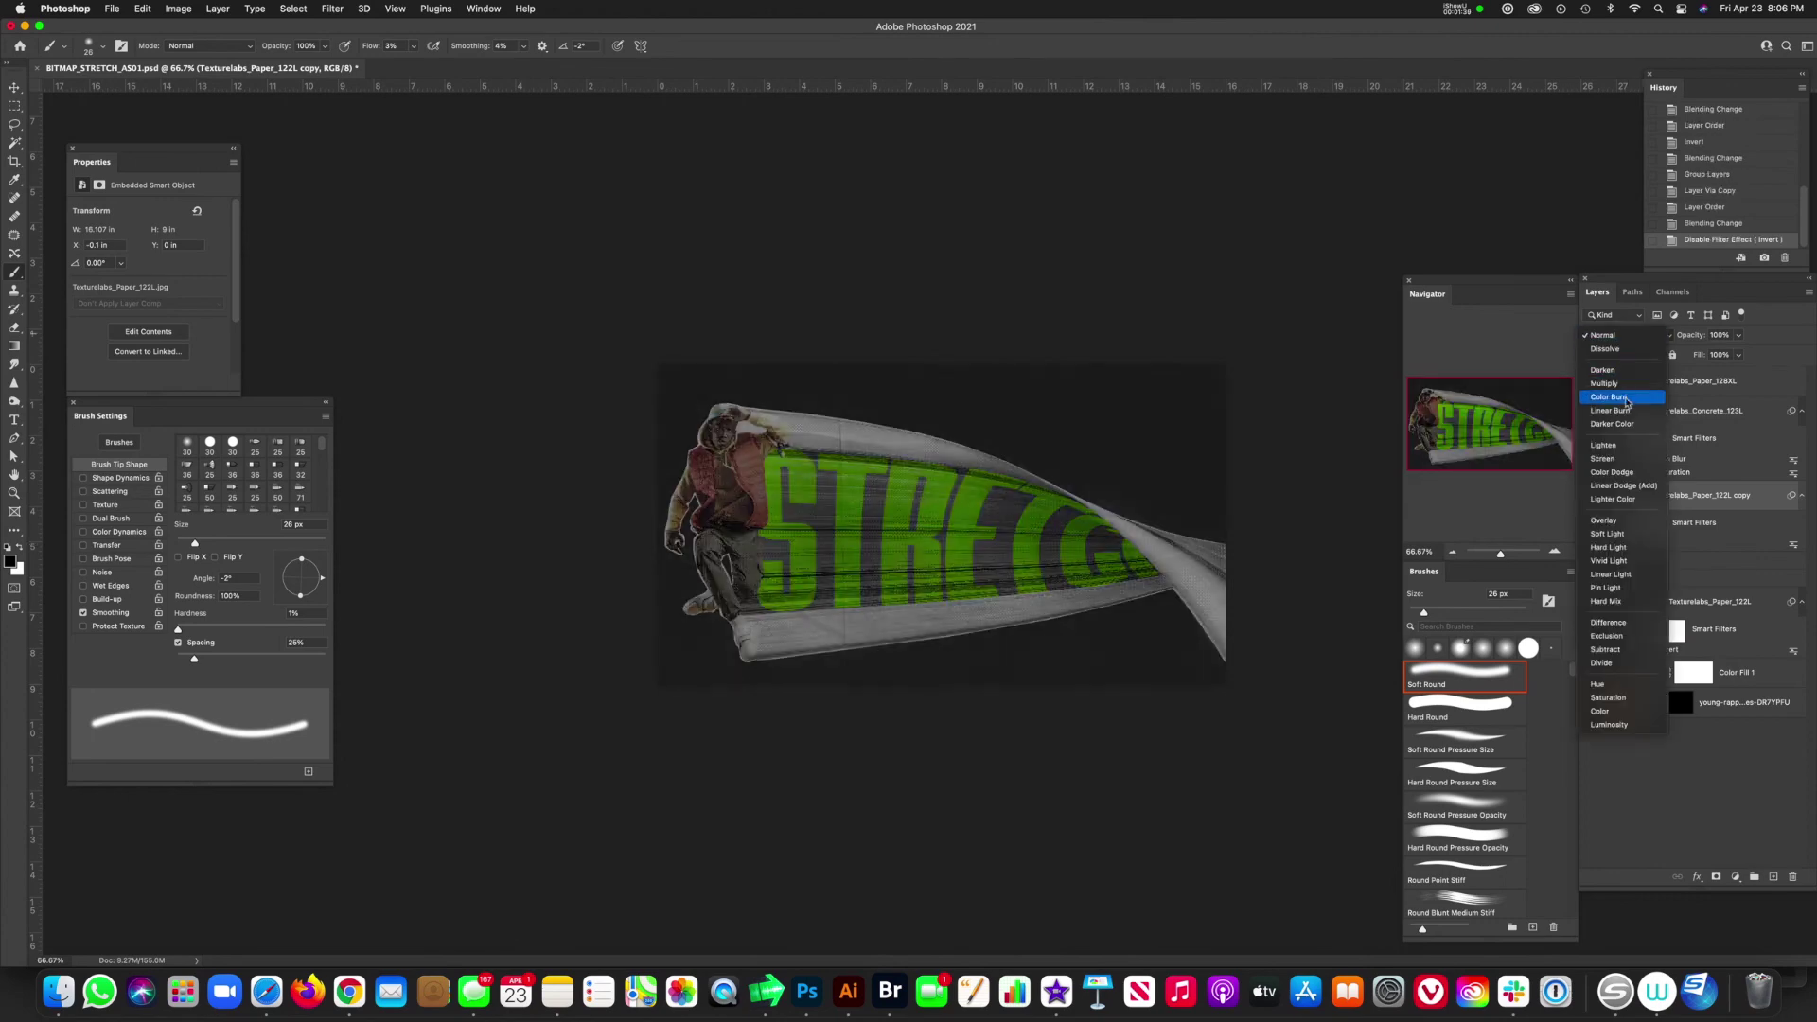
key(Escape)
- Show the Texturelabs_Paper_128XL layer and sharply lower its opacity to leave only a faint texture
click(1590, 382)
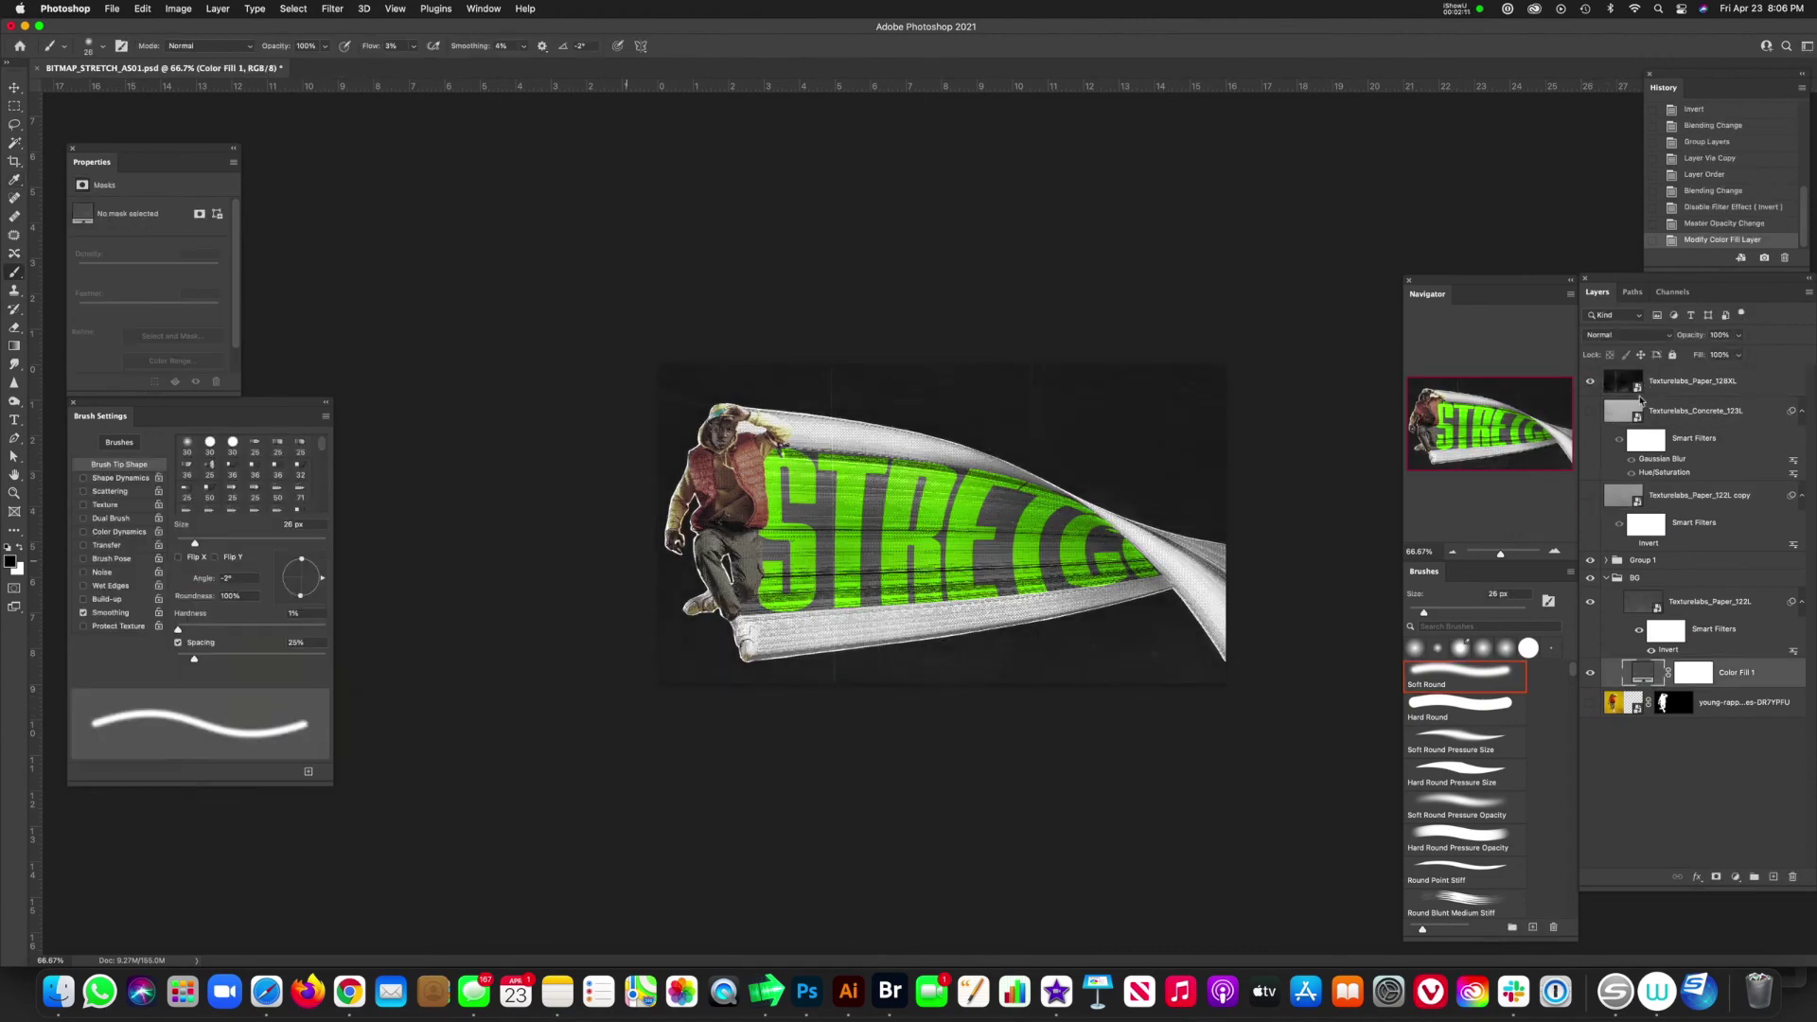
drag(1738, 335, 1755, 356)
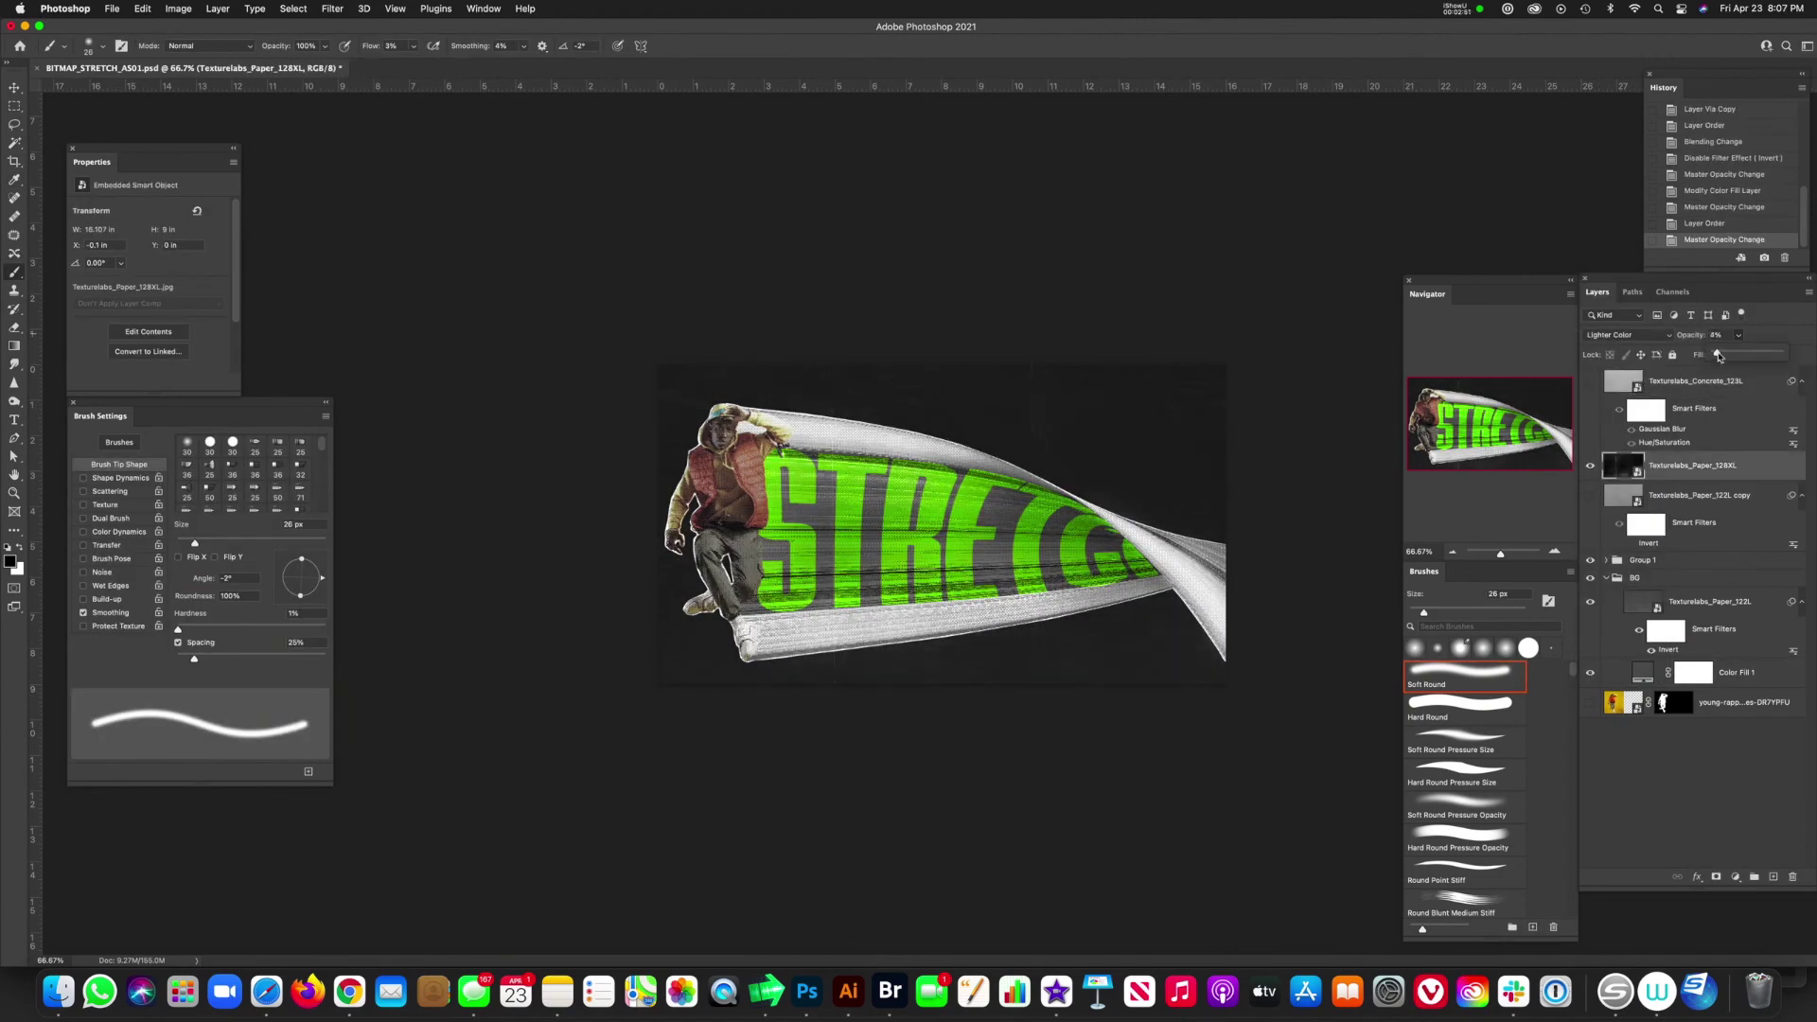
click(1625, 495)
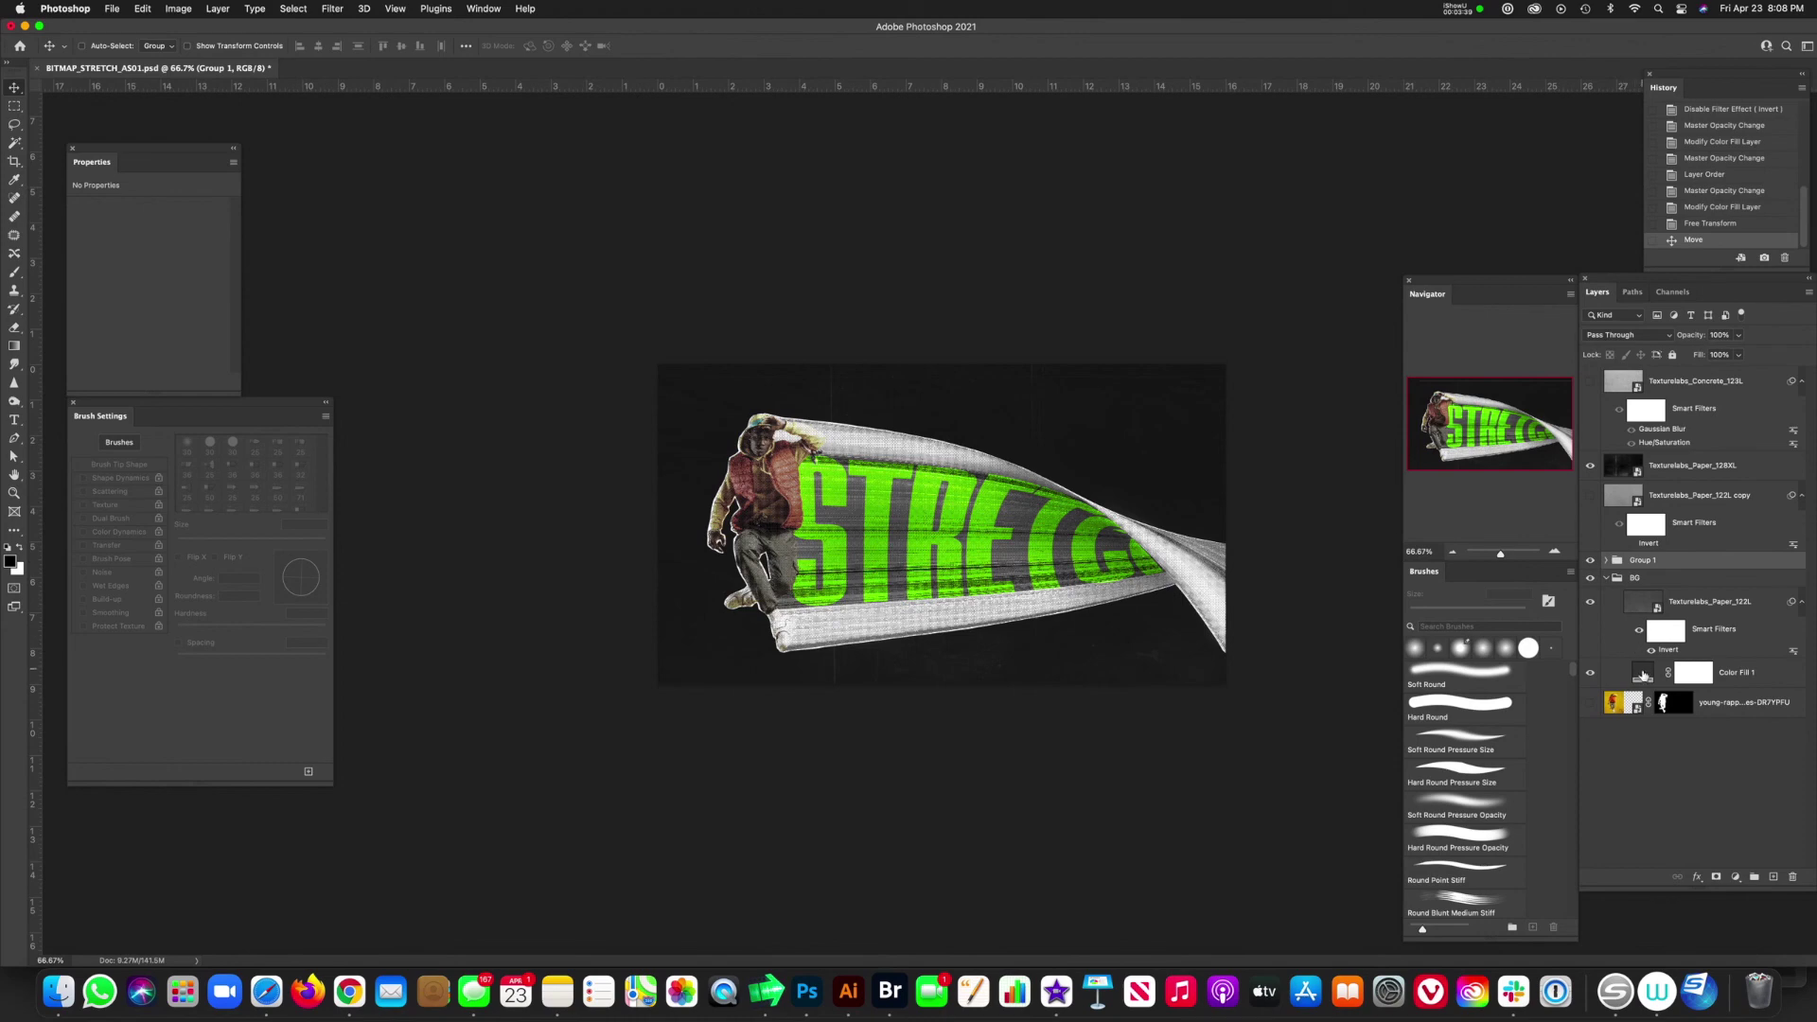
- Expand the ART group inside the combined group and raise the Hard Light colour layer of the man to 100% opacity
click(1605, 560)
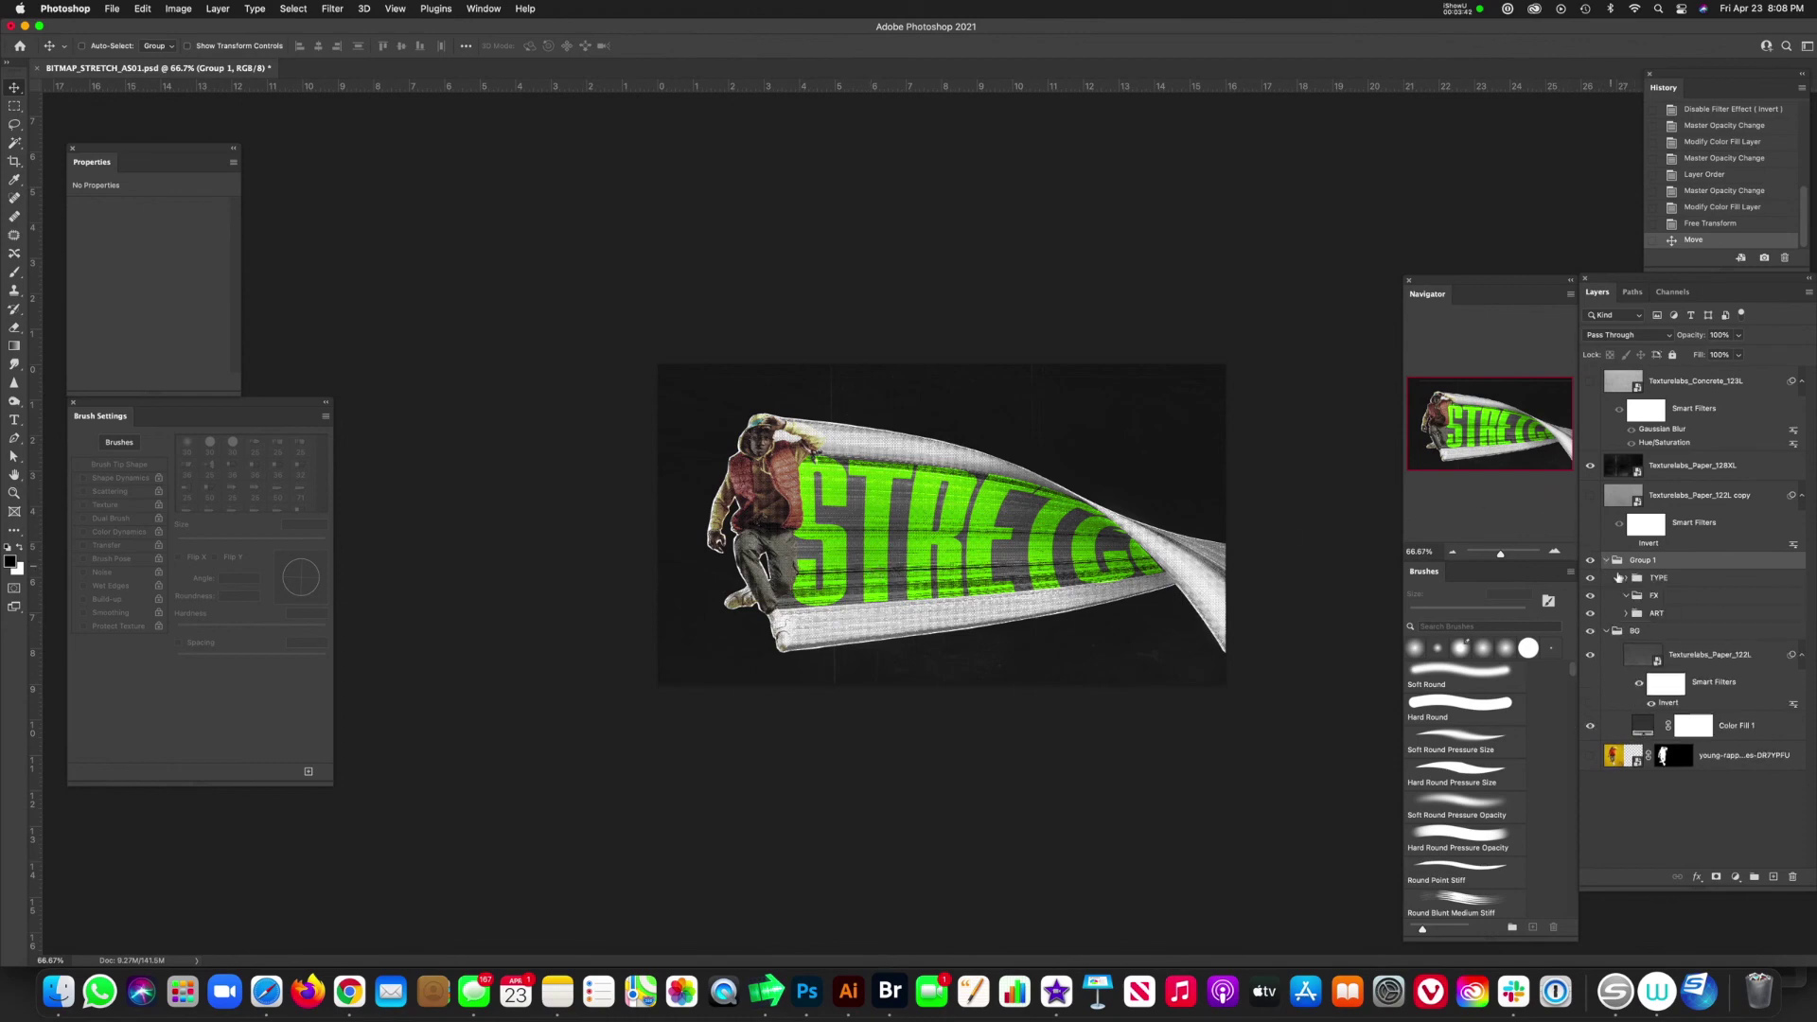
click(1656, 613)
click(1626, 613)
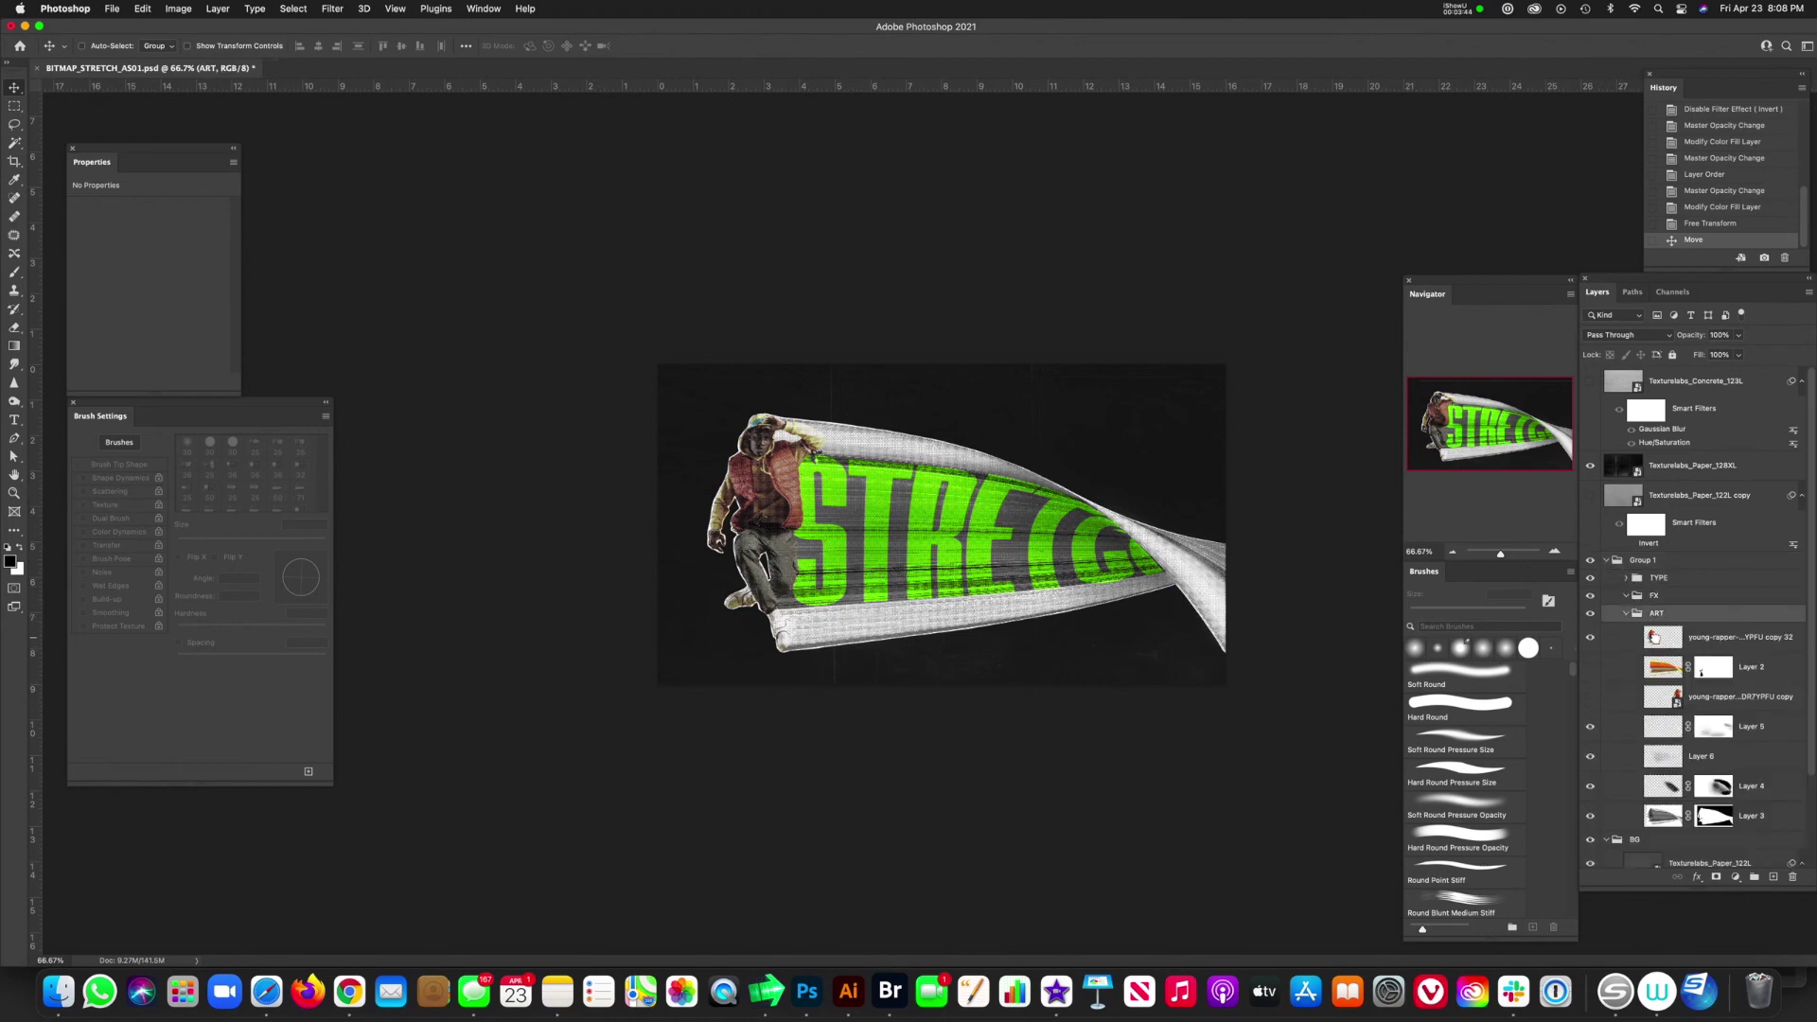
click(1630, 641)
click(1589, 639)
click(1590, 640)
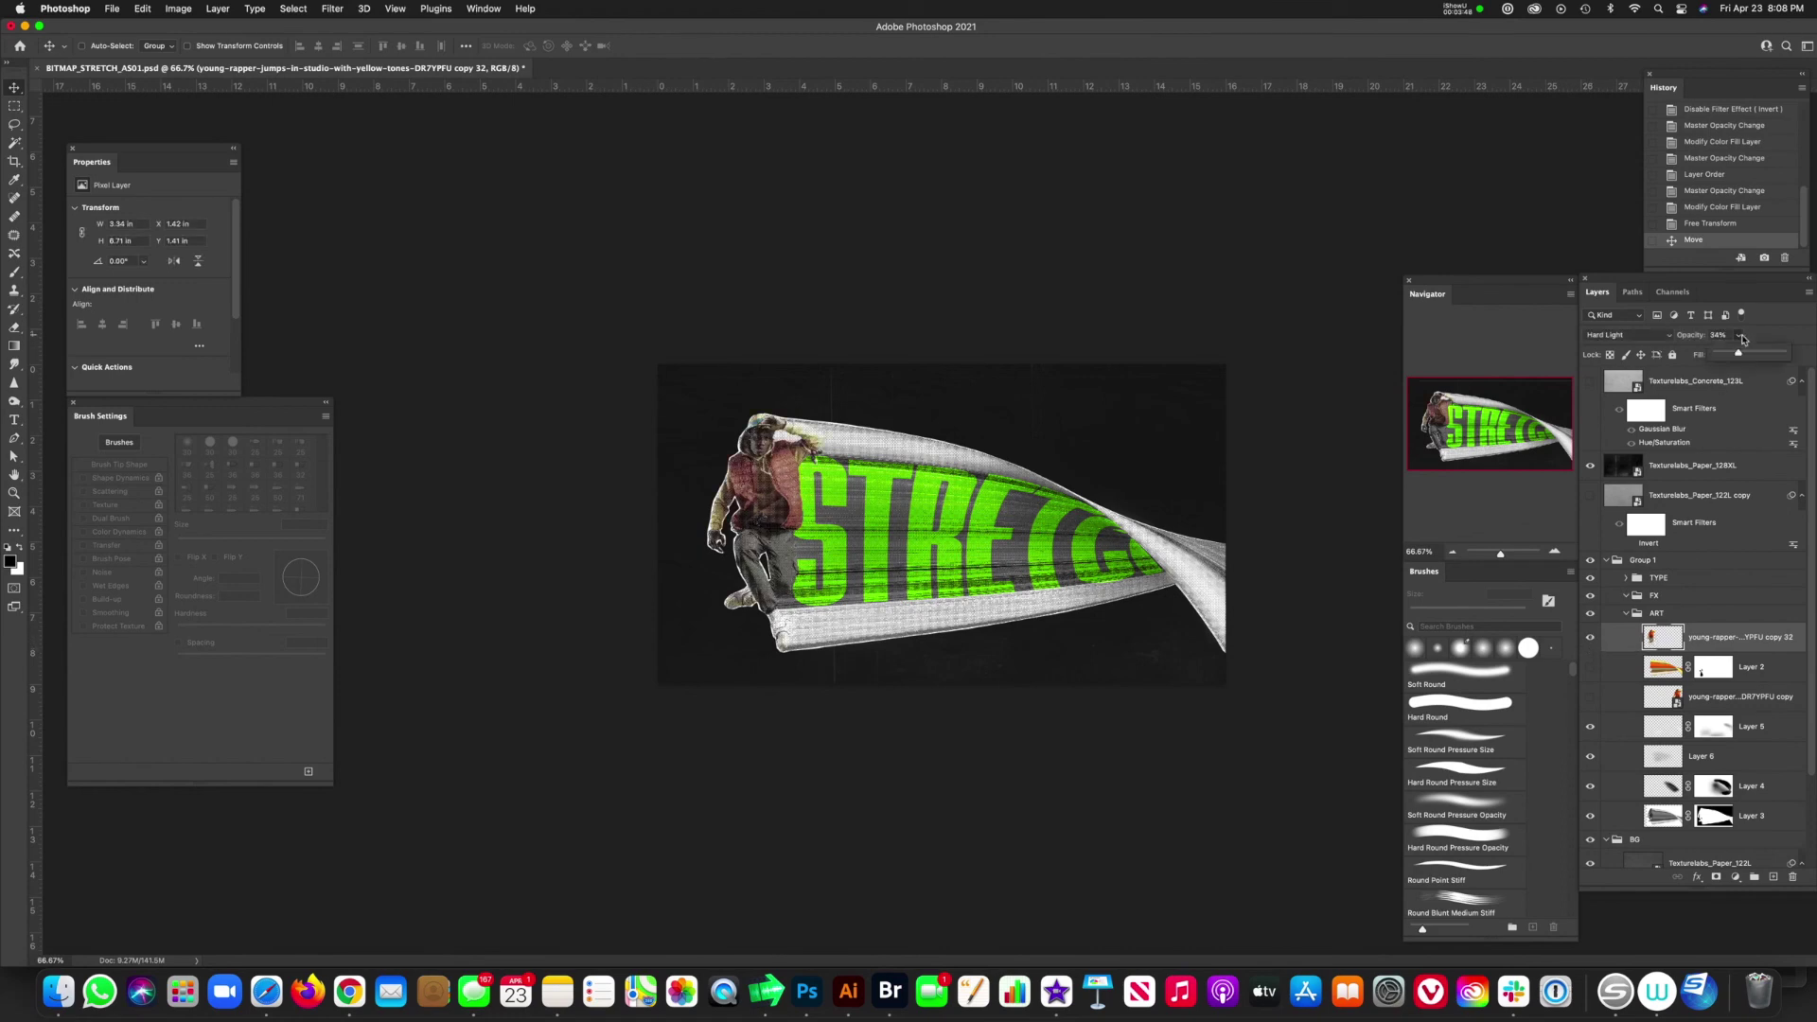
drag(1743, 338, 1798, 358)
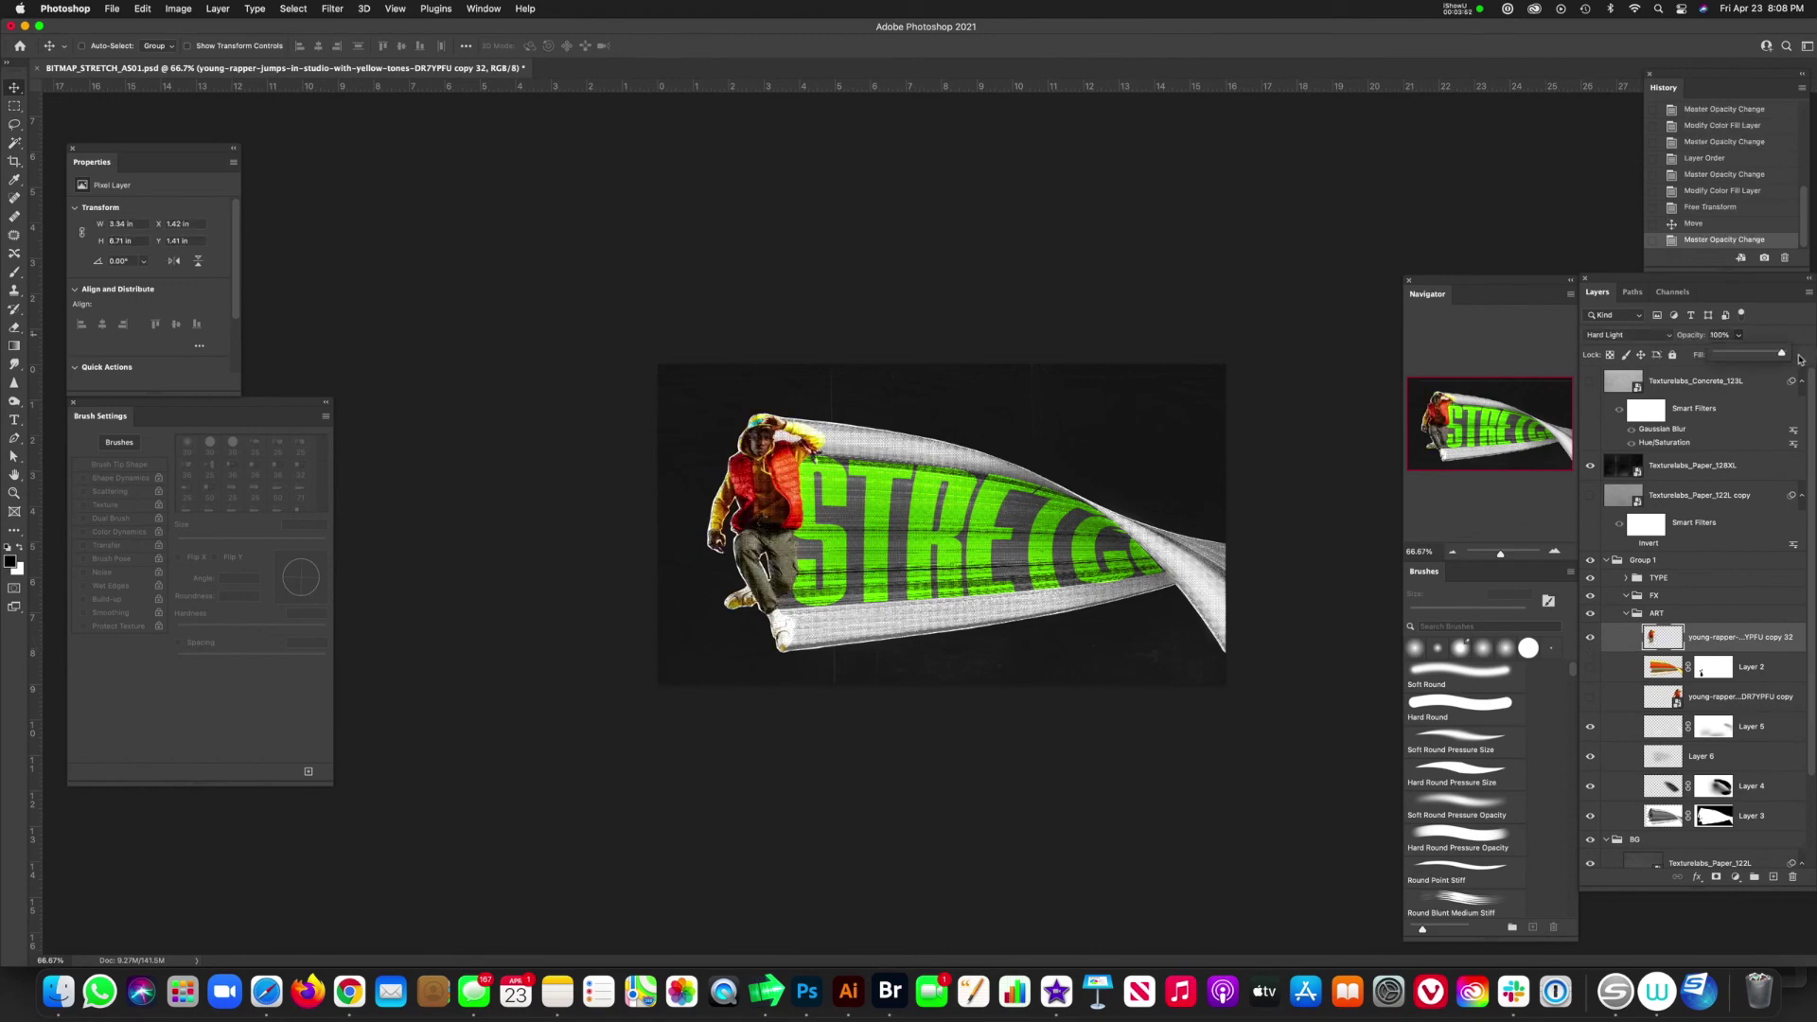